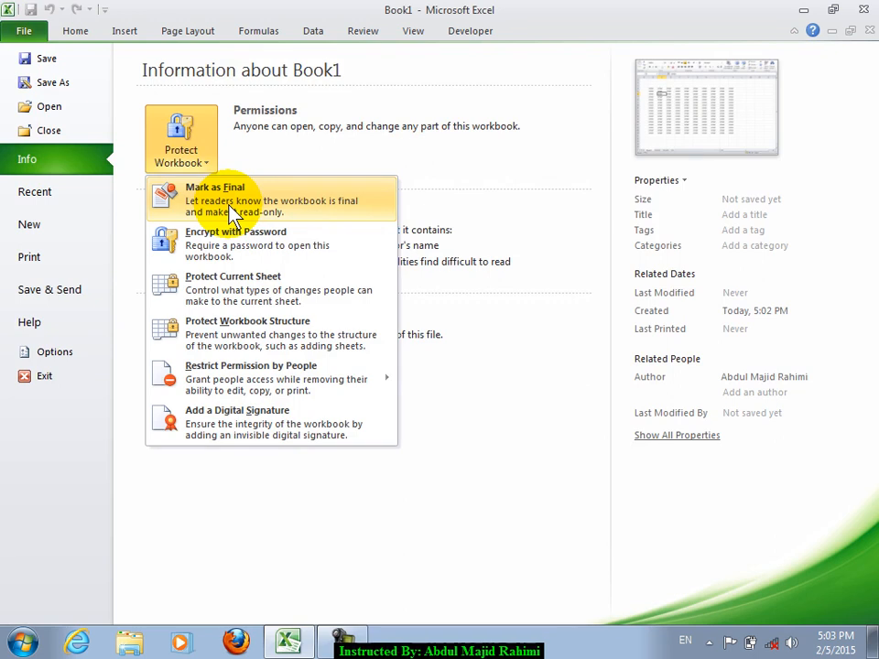
- Mark the new workbook as final from the Protect Workbook options and confirm
{"action": "left_click", "coordinate": [500, 153]}
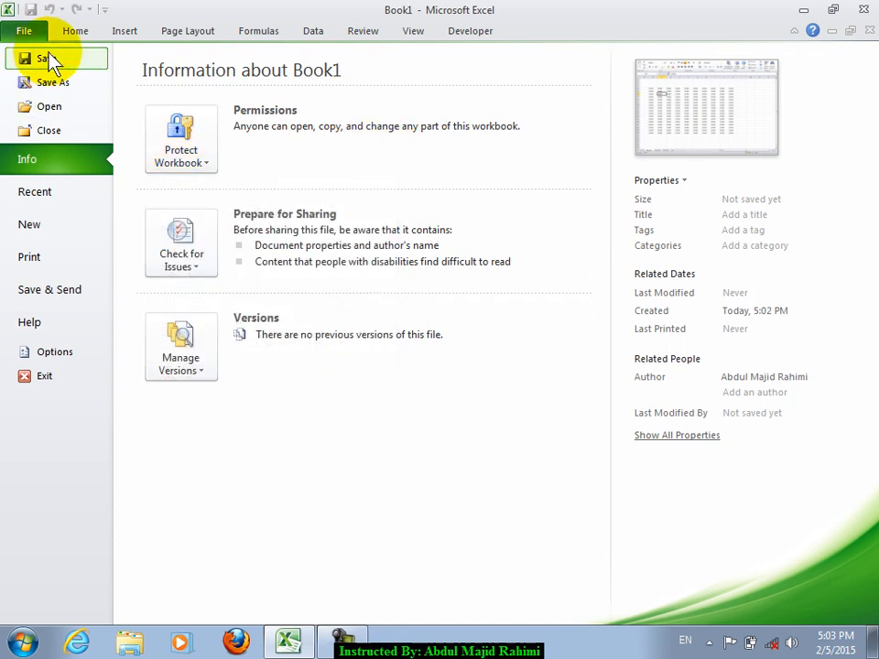
{"action": "left_click", "coordinate": [157, 167]}
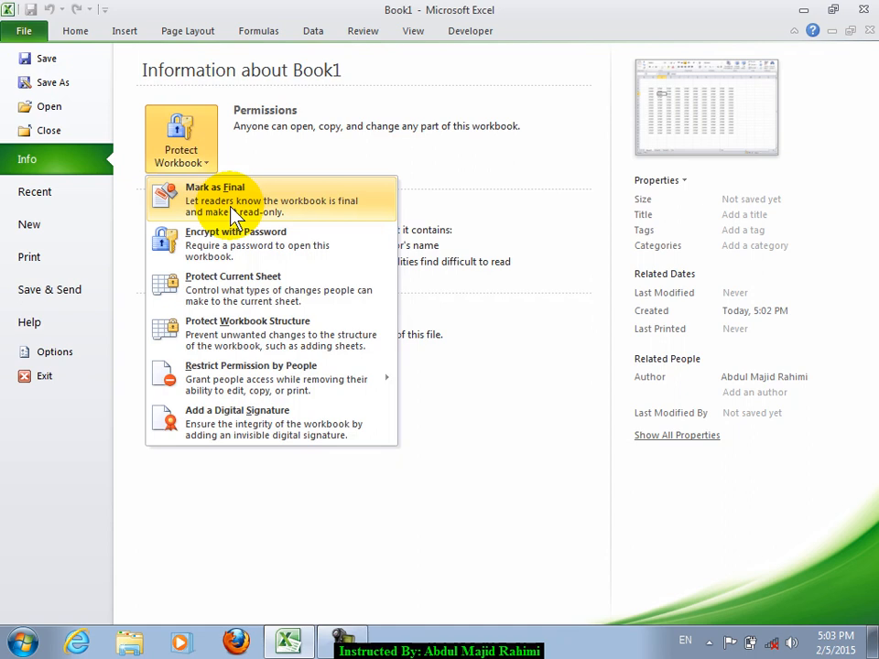
{"action": "left_click", "coordinate": [232, 211]}
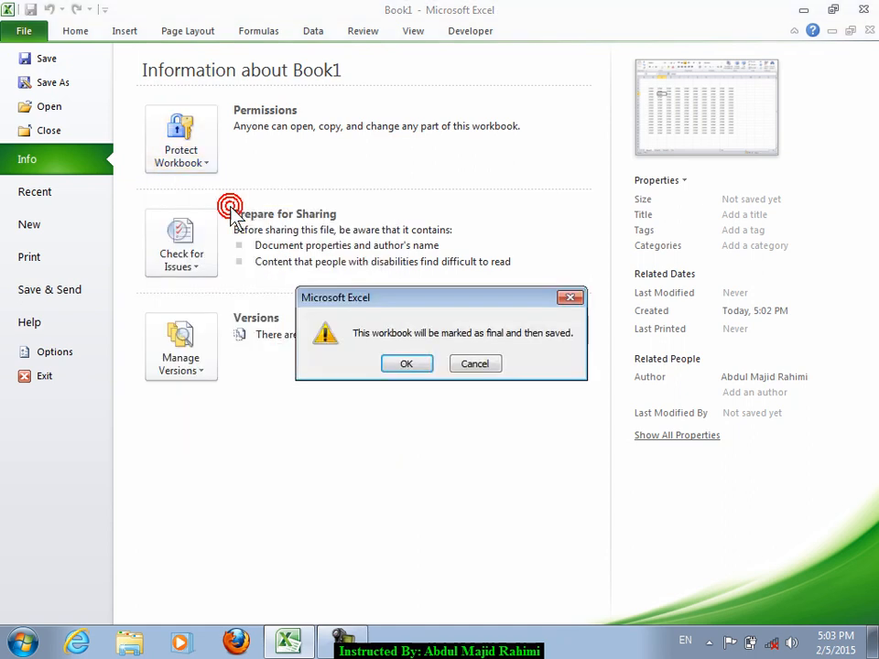
{"action": "left_click", "coordinate": [407, 364]}
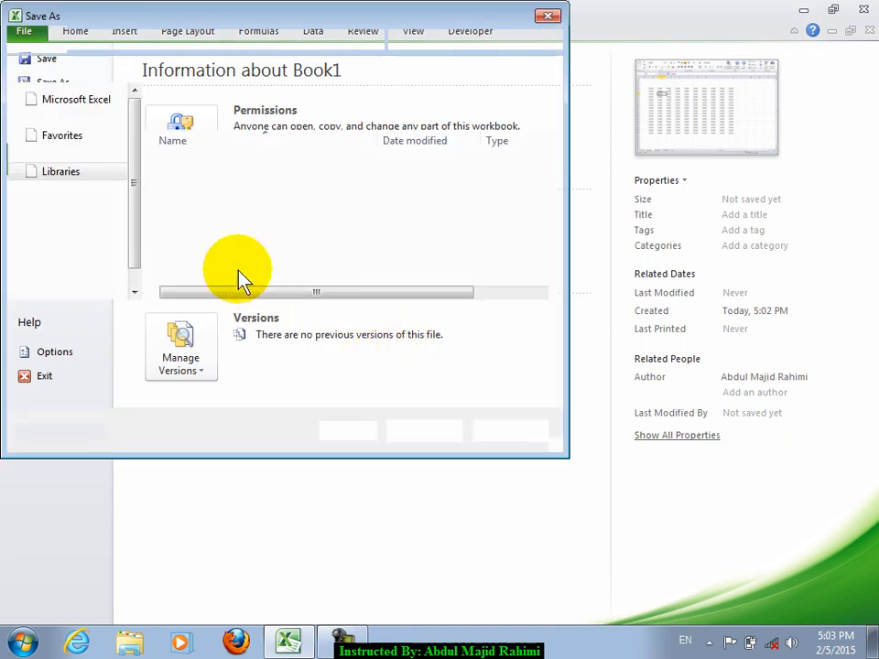
- Save the workbook to the Desktop as omer
{"action": "left_click", "coordinate": [67, 153]}
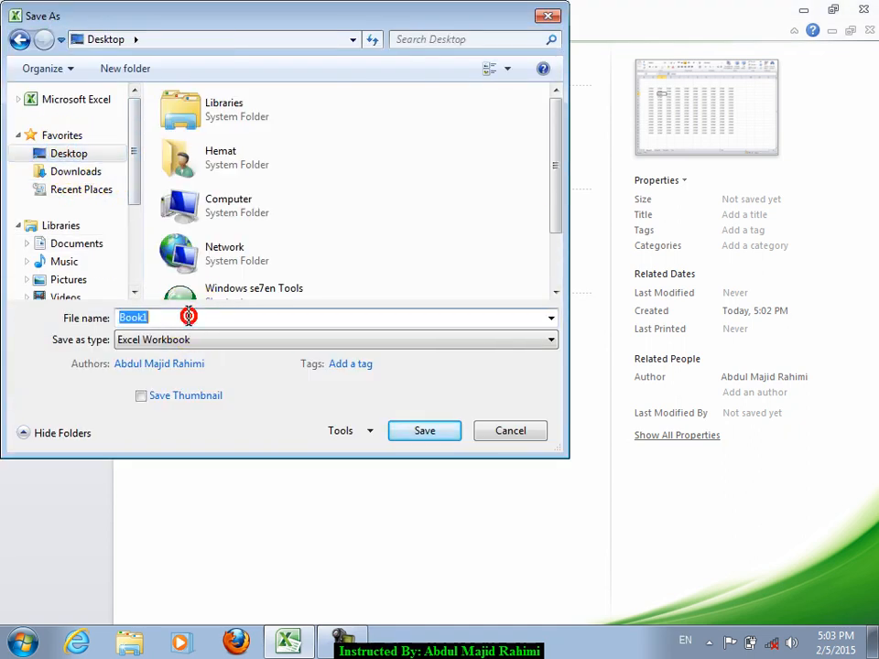
{"action": "type", "text": "omer"}
{"action": "key", "text": "ctrl+a"}
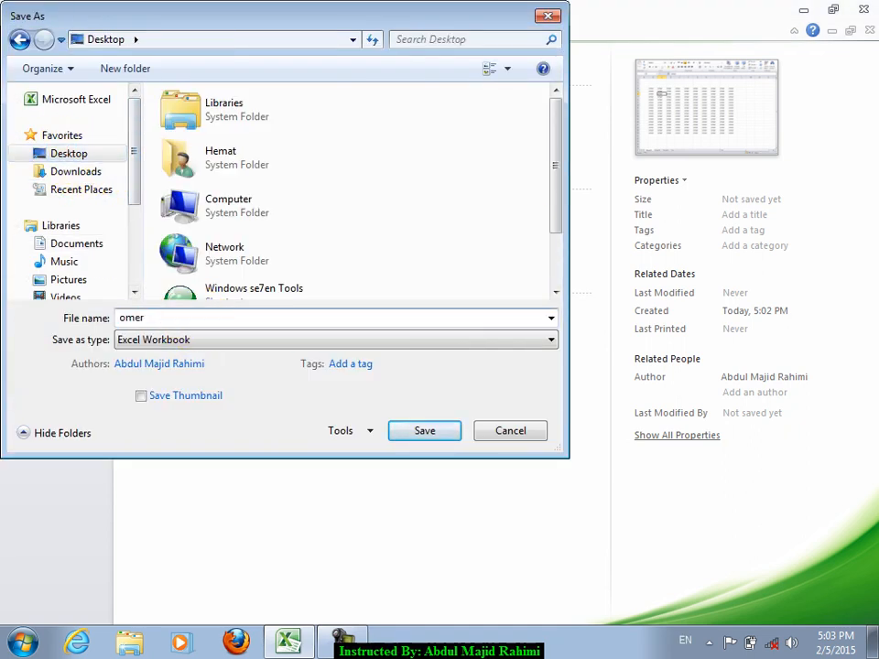
{"action": "key", "text": "Return"}
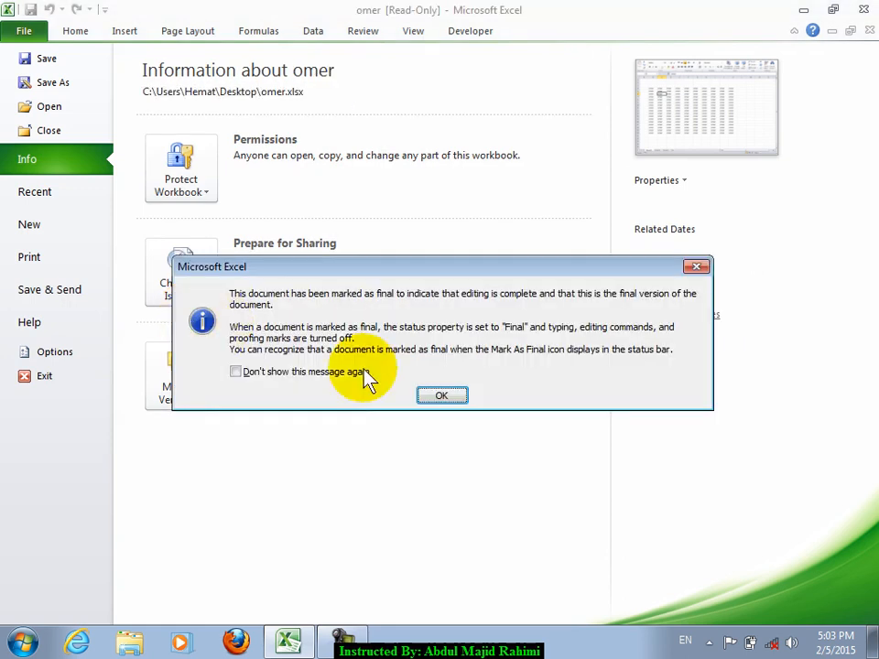
- Acknowledge the marked-as-final notice and try selecting cells in the read-only sheet
{"action": "left_click", "coordinate": [444, 397]}
{"action": "left_click", "coordinate": [66, 31]}
{"action": "left_click", "coordinate": [603, 328]}
{"action": "left_click", "coordinate": [275, 310]}
{"action": "left_click", "coordinate": [549, 375]}
{"action": "left_click", "coordinate": [234, 259]}
{"action": "left_click_drag", "start_coordinate": [485, 345], "coordinate": [661, 442]}
{"action": "left_click_drag", "start_coordinate": [53, 133], "coordinate": [618, 493]}
{"action": "left_click_drag", "start_coordinate": [275, 223], "coordinate": [314, 233]}
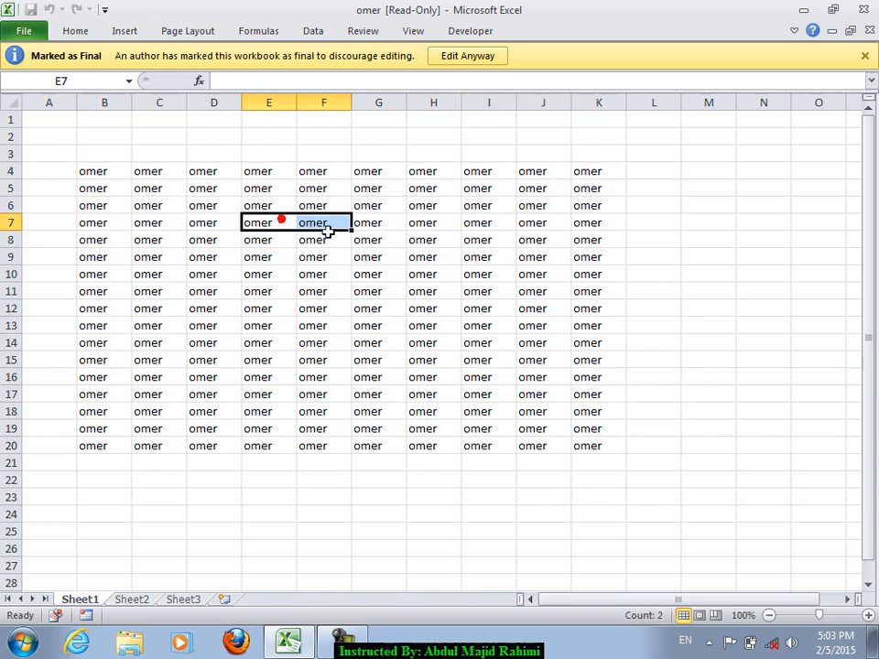
{"action": "left_click", "coordinate": [409, 205]}
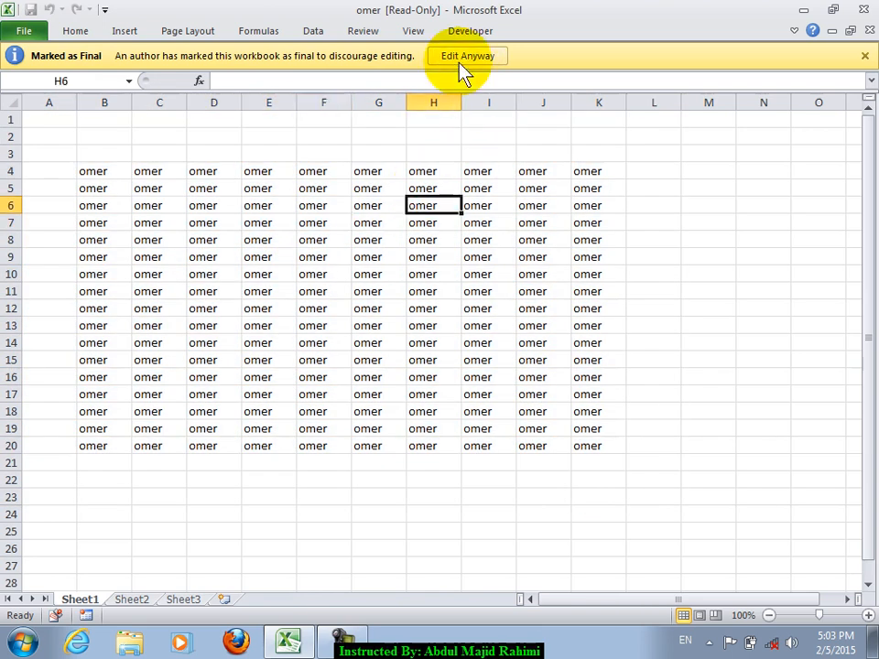
- Choose Edit Anyway and fill E8:H14 with zahid, then bring up the Protect Workbook options
{"action": "left_click", "coordinate": [462, 57]}
{"action": "left_click_drag", "start_coordinate": [234, 276], "coordinate": [436, 423]}
{"action": "left_click", "coordinate": [525, 338]}
{"action": "left_click_drag", "start_coordinate": [286, 283], "coordinate": [443, 392]}
{"action": "type", "text": "zahid"}
{"action": "key", "text": "ctrl+Return"}
{"action": "left_click", "coordinate": [364, 338]}
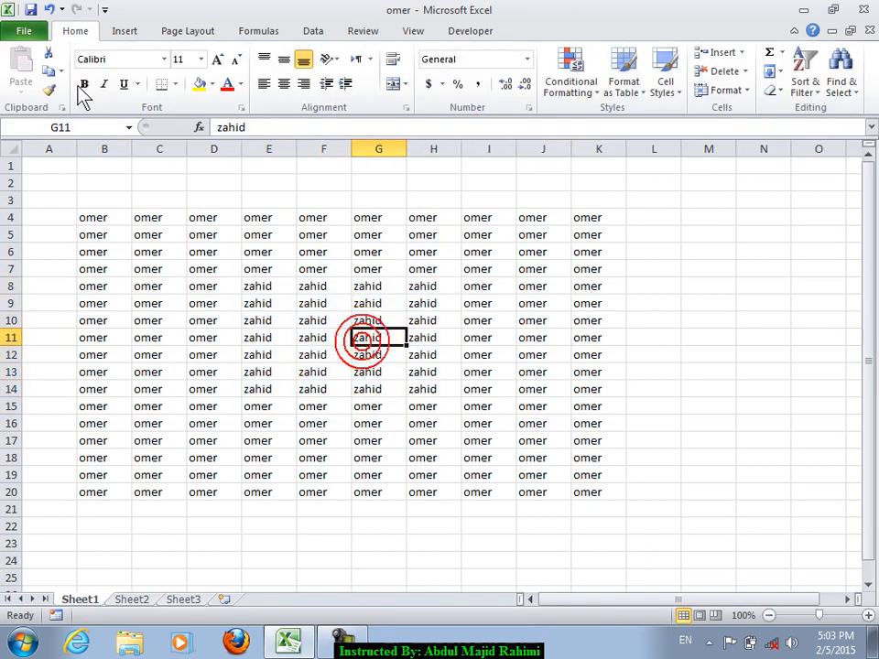
{"action": "left_click", "coordinate": [28, 32]}
{"action": "left_click", "coordinate": [188, 186]}
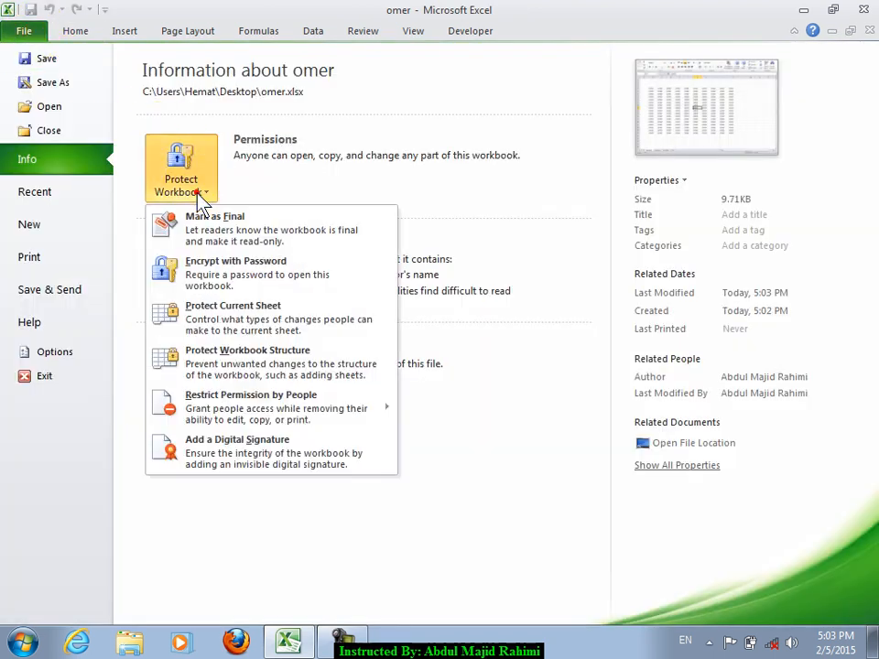
- Encrypt the workbook with a password, entering it and confirming it
{"action": "left_click", "coordinate": [271, 282]}
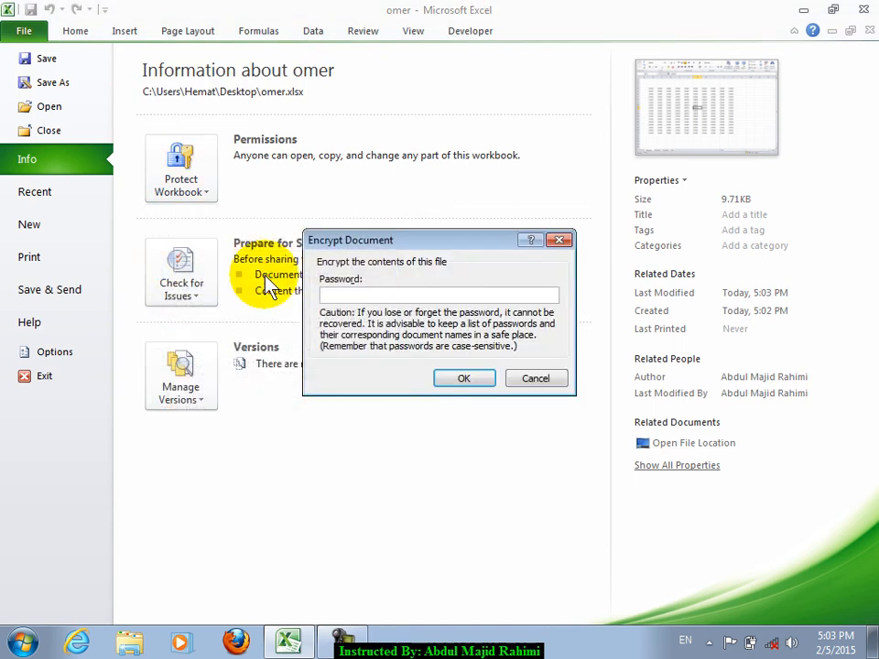
{"action": "type", "text": "1234"}
{"action": "key", "text": "Return"}
{"action": "type", "text": "1234"}
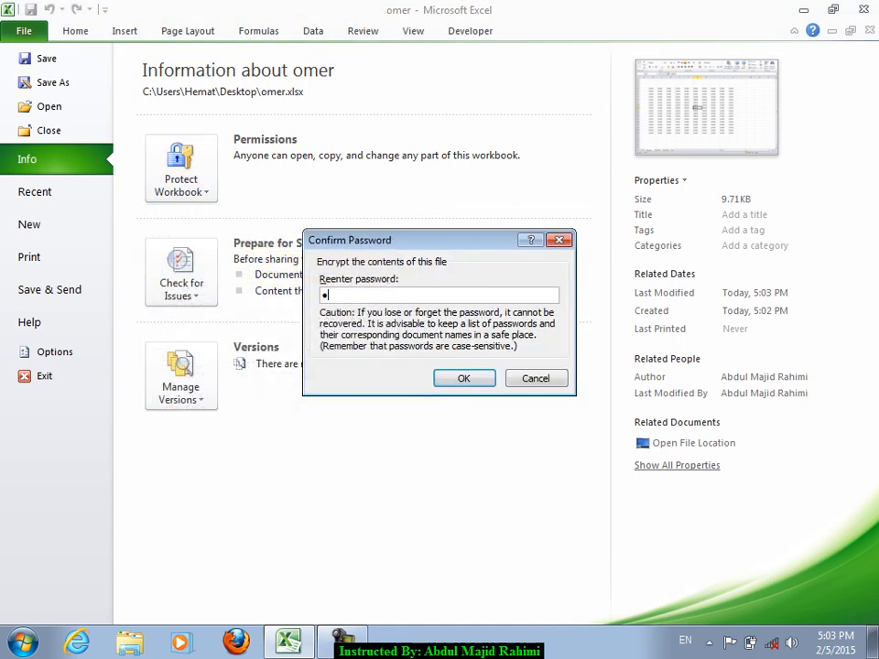
{"action": "key", "text": "Return"}
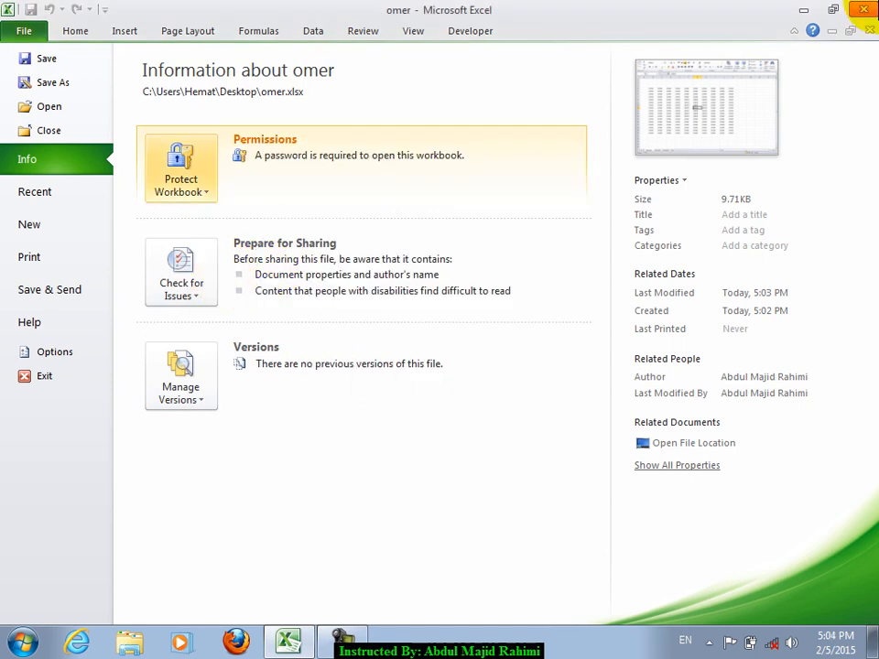
- Save and close omer.xlsx, then reopen it from the desktop to confirm it asks for a password
{"action": "left_click", "coordinate": [875, 3]}
{"action": "left_click", "coordinate": [355, 344]}
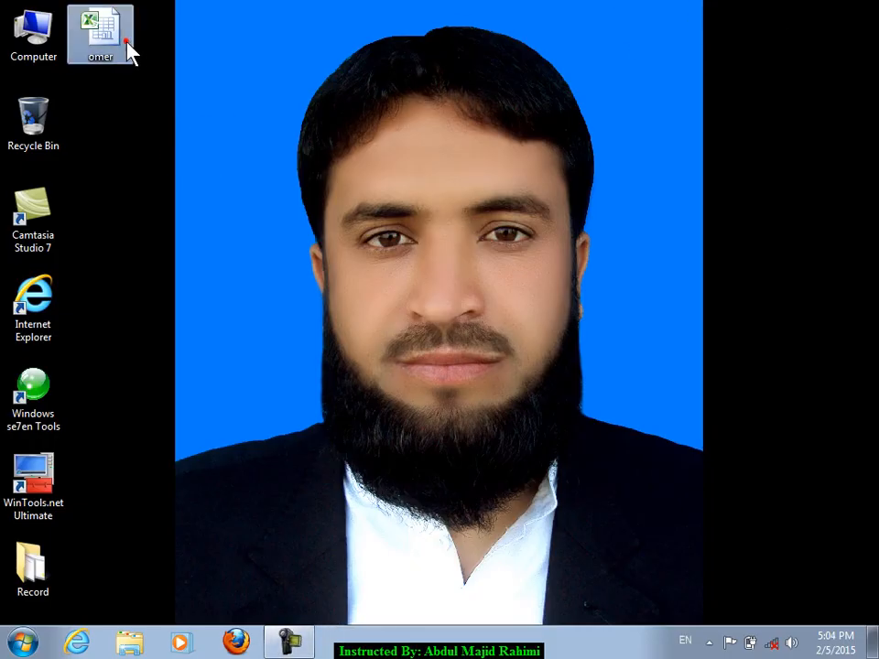
{"action": "double_click", "coordinate": [127, 42]}
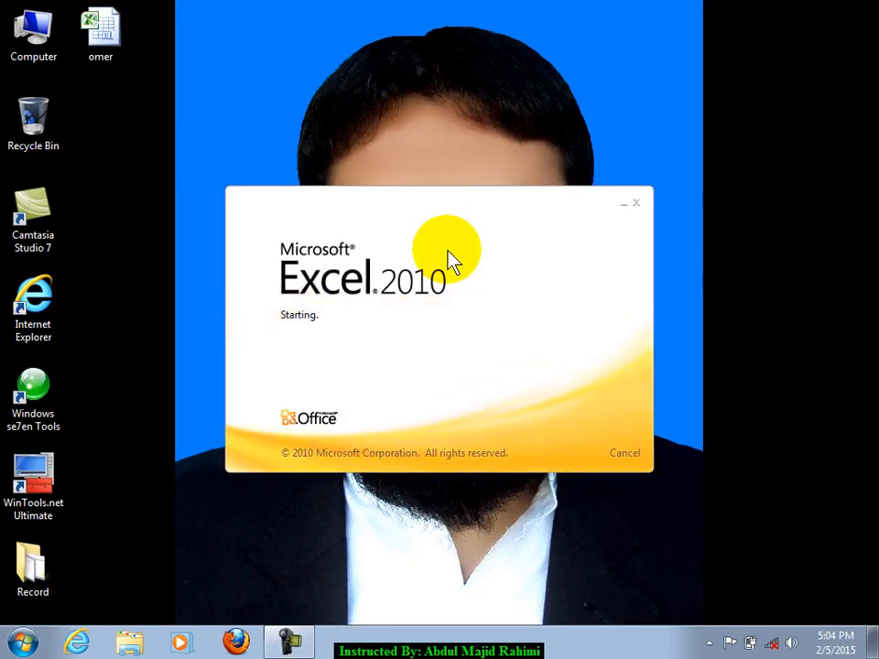
{"action": "type", "text": "123"}
{"action": "key", "text": "BackSpace"}
{"action": "key", "text": "BackSpace"}
{"action": "key", "text": "BackSpace"}
{"action": "key", "text": "BackSpace"}
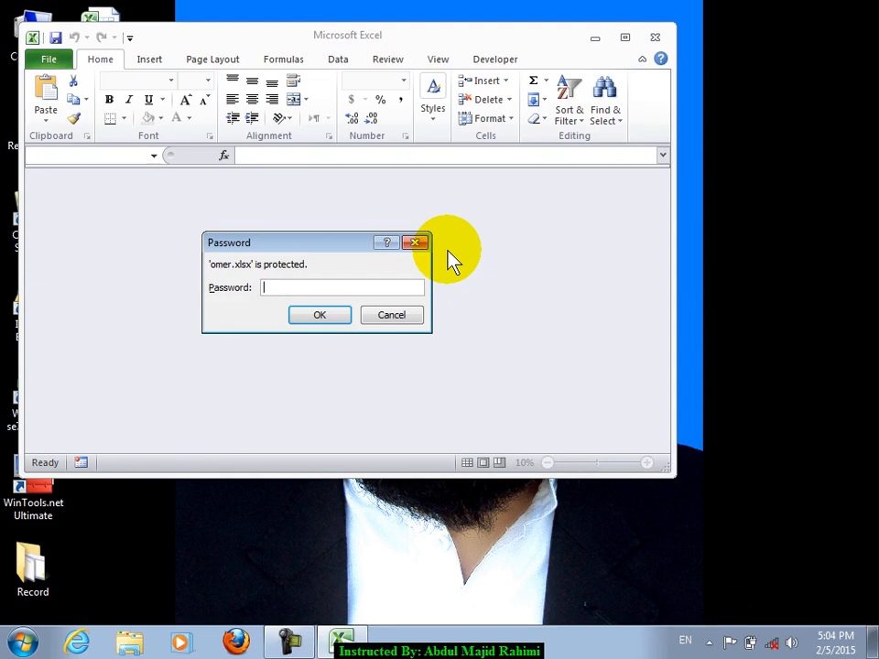
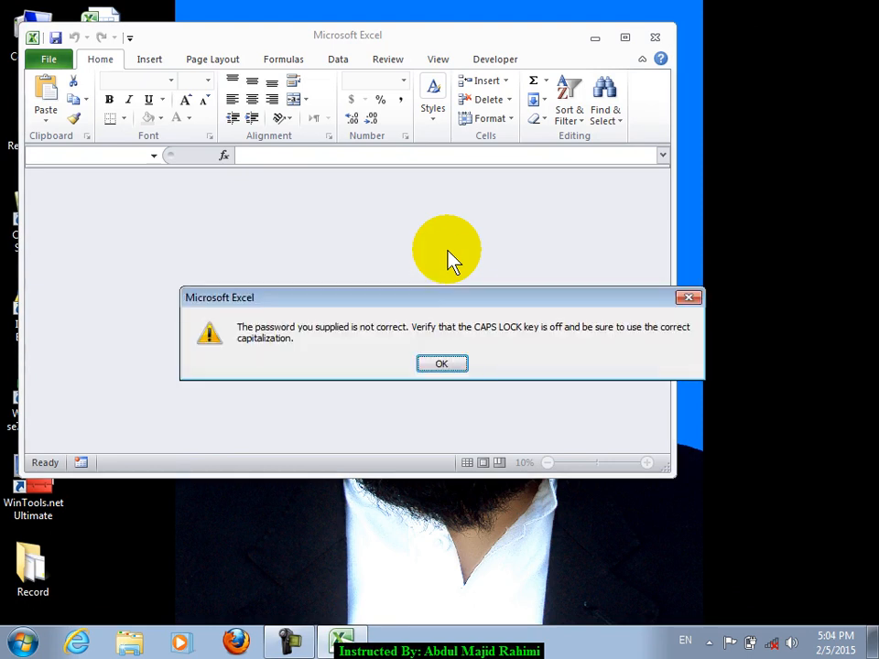
- Dismiss the wrong-password error and reopen omer.xlsx from the desktop with the correct password
{"action": "key", "text": "Return"}
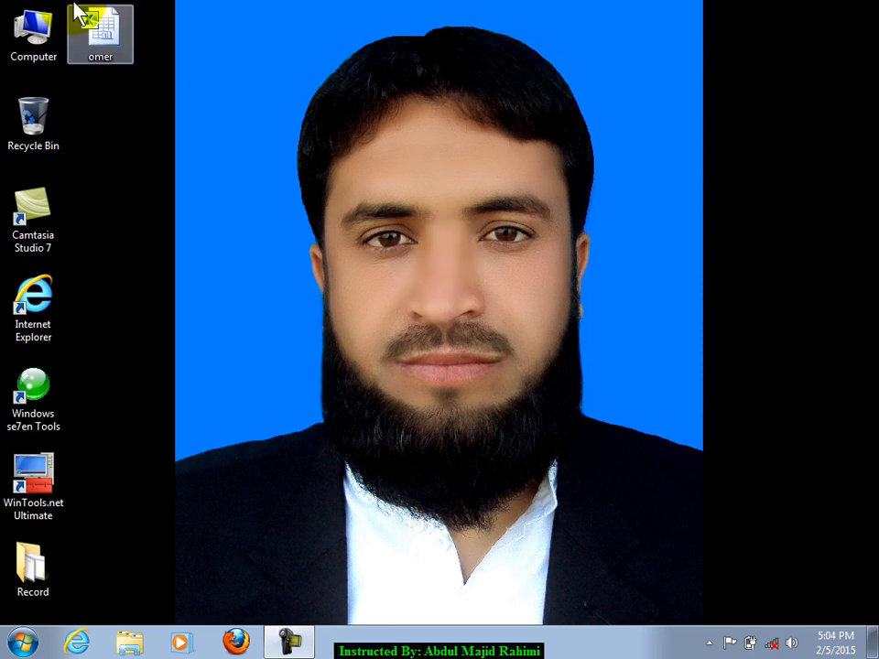
{"action": "double_click", "coordinate": [105, 41]}
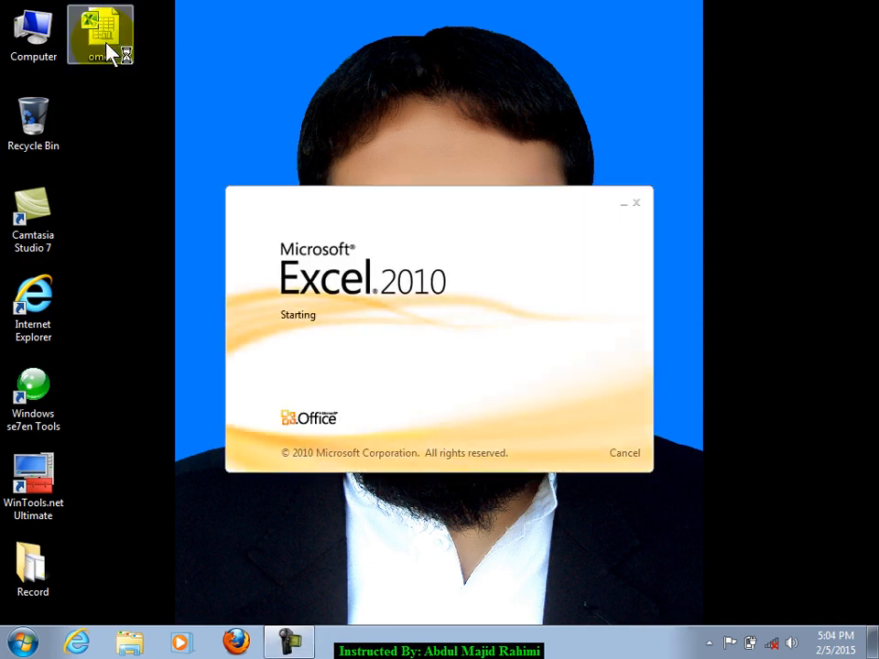
{"action": "type", "text": "••••"}
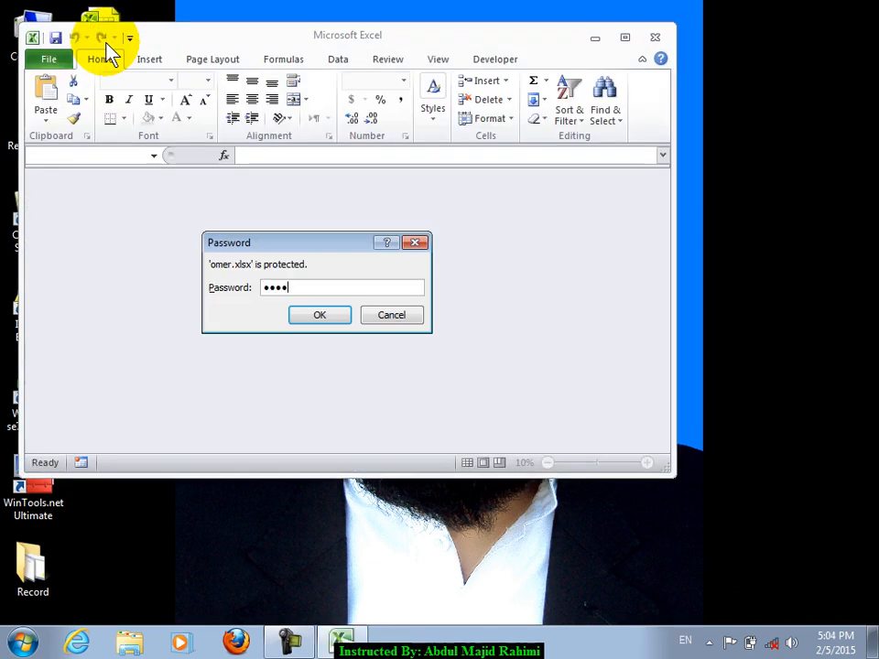
{"action": "key", "text": "Return"}
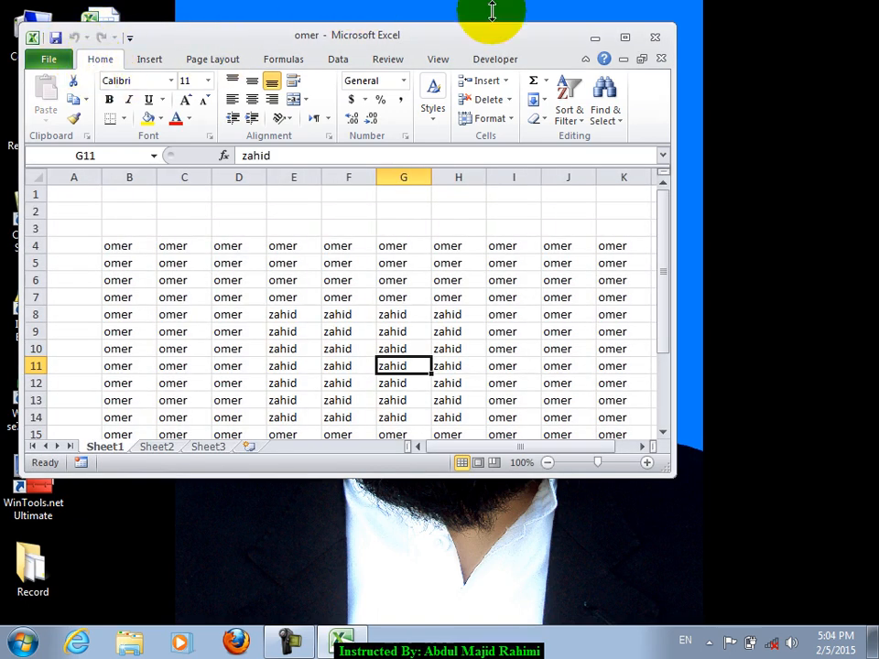
- Maximize the window and clear the Encrypt with Password field so omer.xlsx has no opening password
{"action": "left_click", "coordinate": [624, 37]}
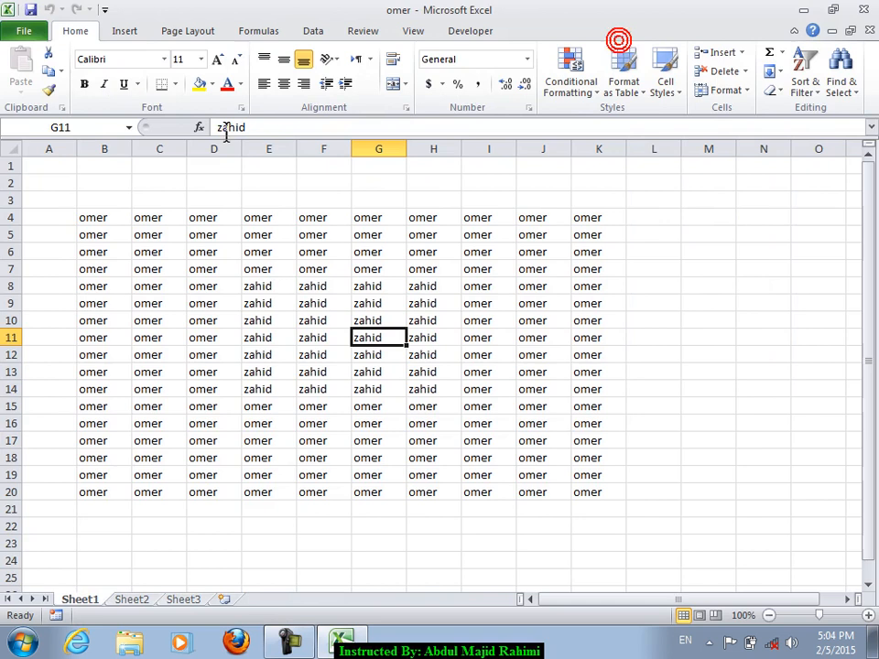
{"action": "left_click", "coordinate": [26, 31]}
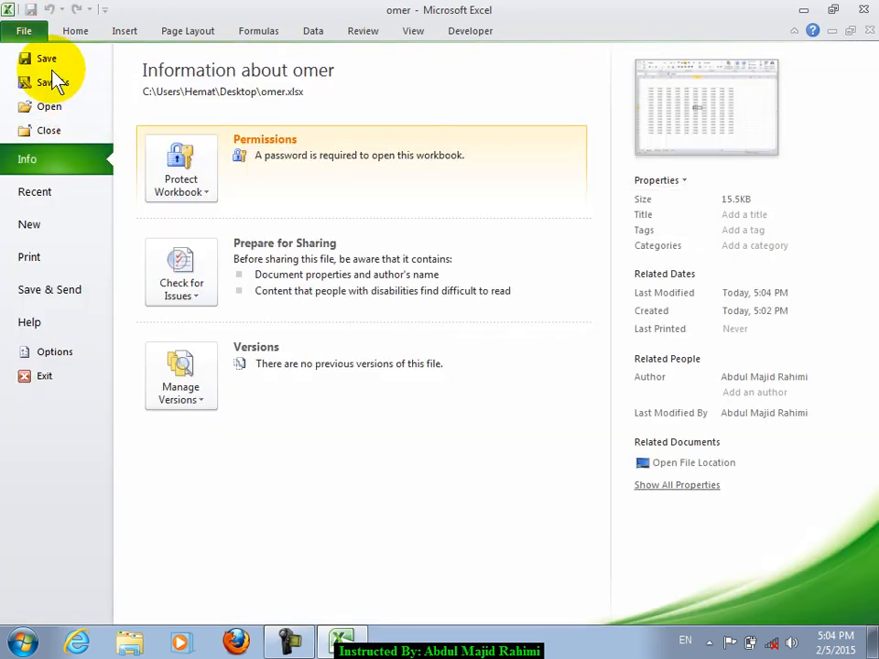
{"action": "left_click", "coordinate": [182, 189]}
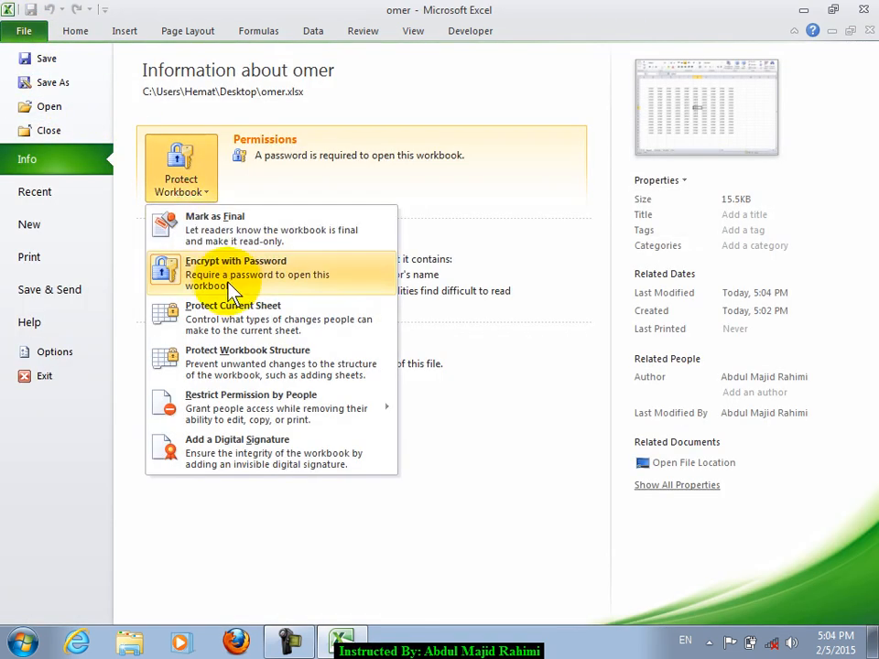
{"action": "left_click", "coordinate": [229, 291]}
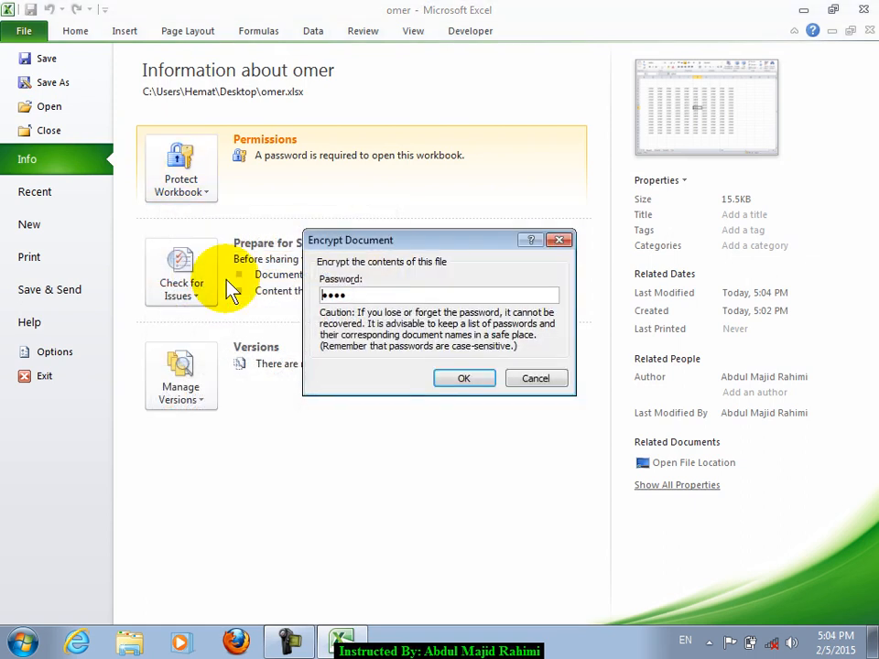
{"action": "left_click", "coordinate": [536, 379]}
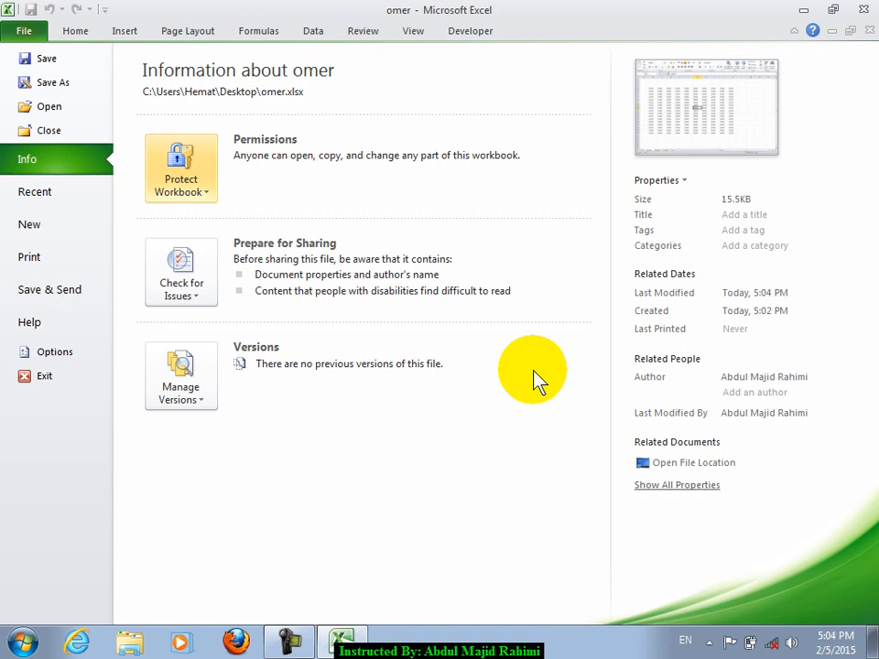
{"action": "left_click", "coordinate": [199, 195]}
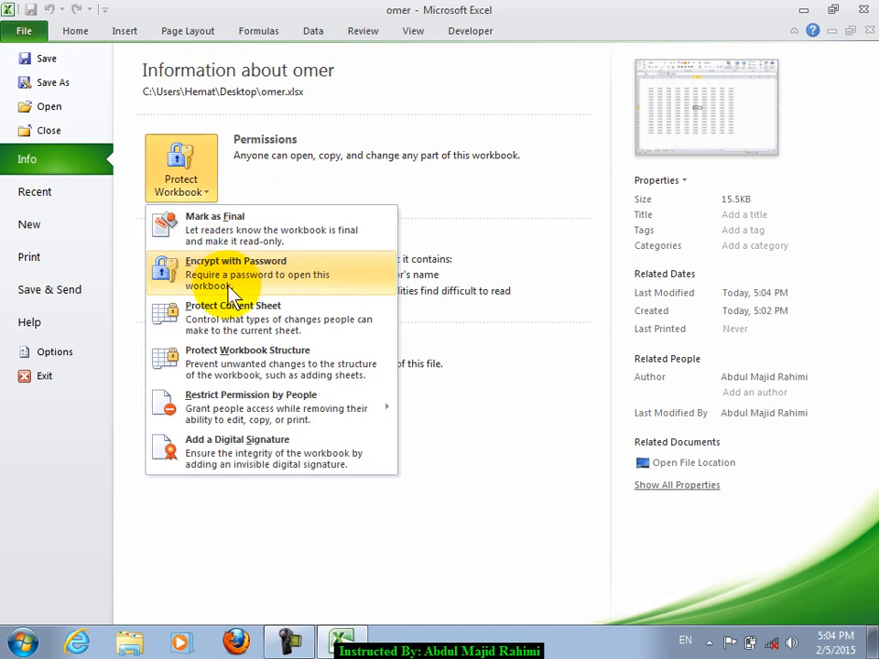
{"action": "left_click", "coordinate": [531, 309]}
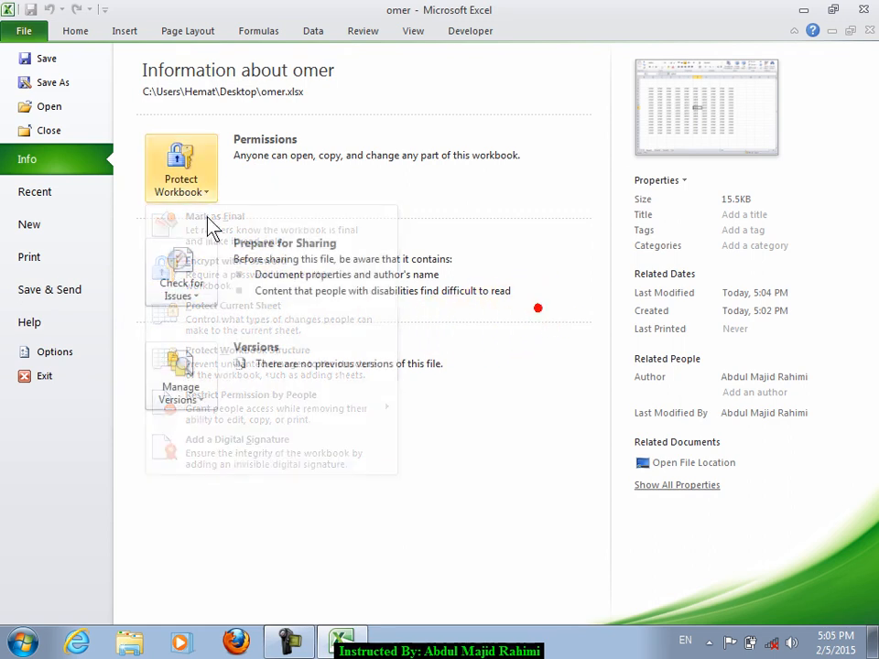
- Back on the worksheet, enter the word Encrypt in cell F23
{"action": "left_click", "coordinate": [90, 32]}
{"action": "scroll", "coordinate": [340, 386], "scroll_direction": "down", "scroll_amount": 4}
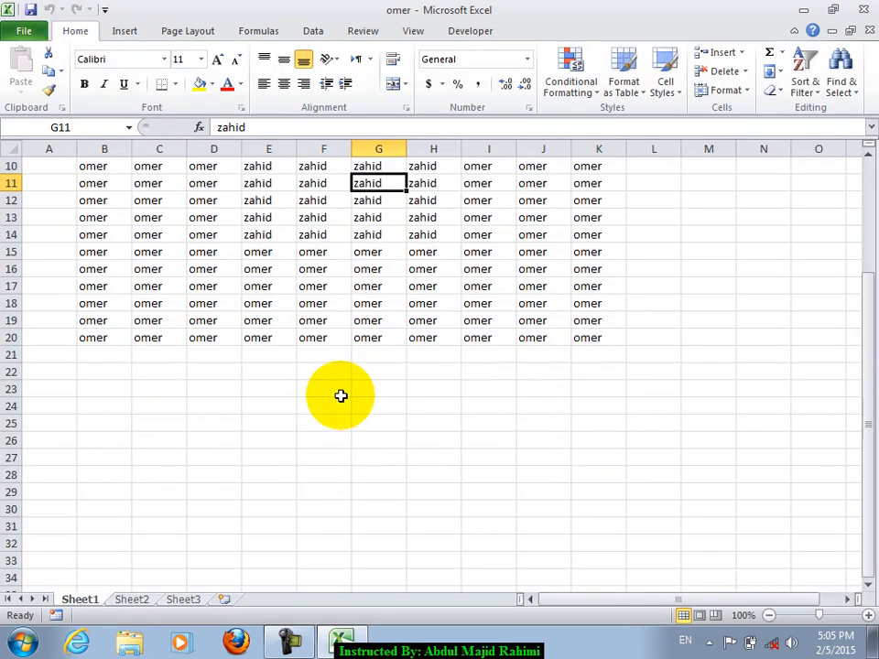
{"action": "left_click", "coordinate": [344, 338]}
{"action": "type", "text": "Rm"}
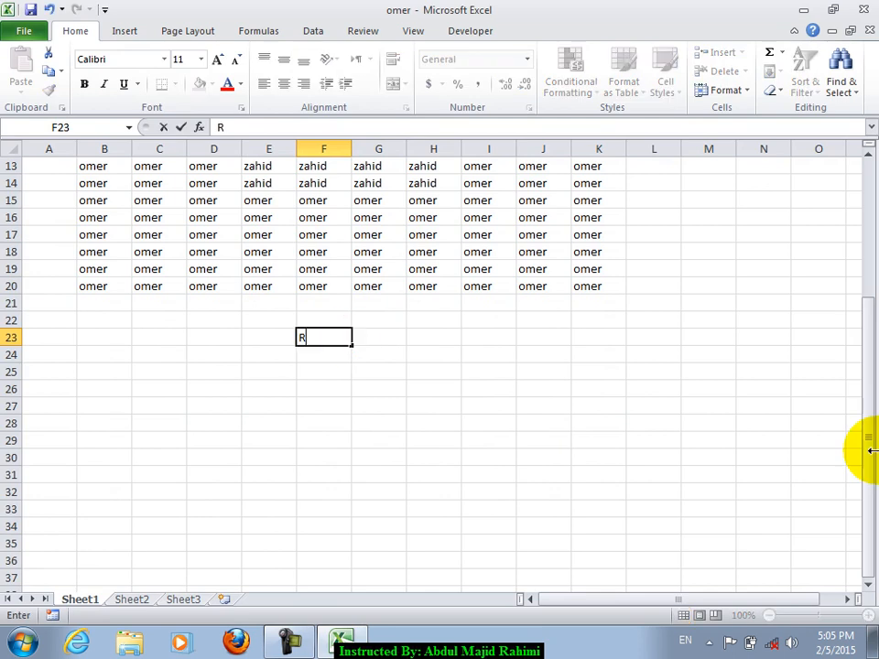
{"action": "key", "text": "BackSpace"}
{"action": "type", "text": "n"}
{"action": "key", "text": "BackSpace"}
{"action": "type", "text": "ncrypt"}
{"action": "key", "text": "Return"}
{"action": "key", "text": "Up"}
{"action": "key", "text": "Down"}
{"action": "key", "text": "Down"}
{"action": "key", "text": "Down"}
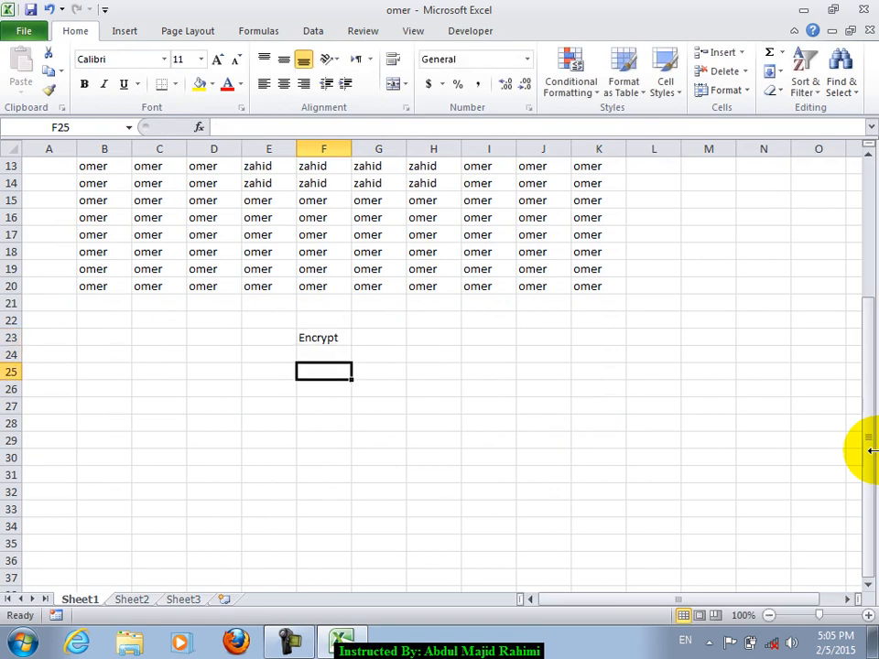
- Try a few letters in F26, then erase them and leave the cell empty
{"action": "type", "text": "Read"}
{"action": "key", "text": "BackSpace"}
{"action": "key", "text": "BackSpace"}
{"action": "key", "text": "BackSpace"}
{"action": "key", "text": "BackSpace"}
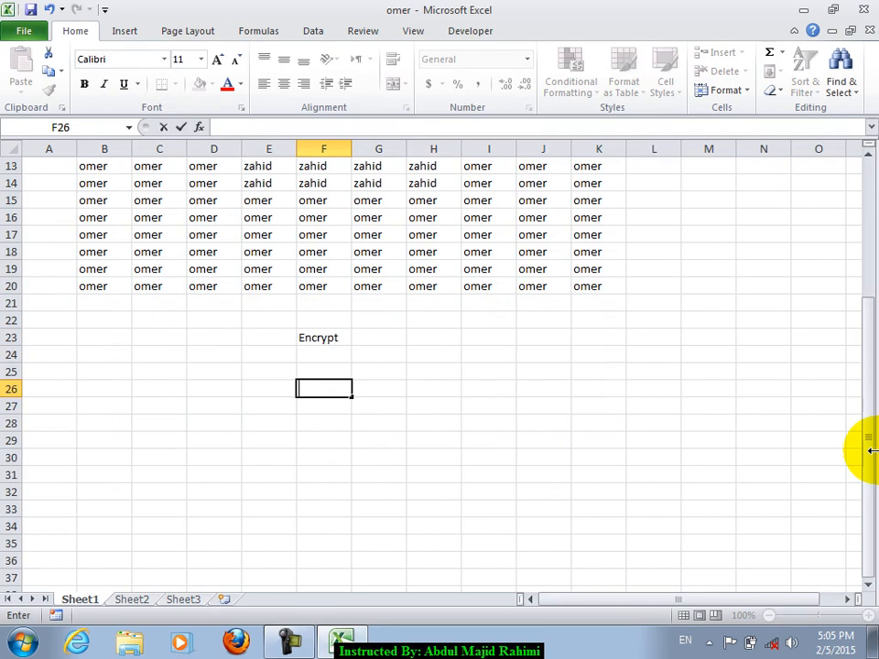
{"action": "type", "text": "no"}
{"action": "key", "text": "BackSpace"}
{"action": "key", "text": "BackSpace"}
{"action": "key", "text": "Up"}
{"action": "key", "text": "Up"}
{"action": "key", "text": "Up"}
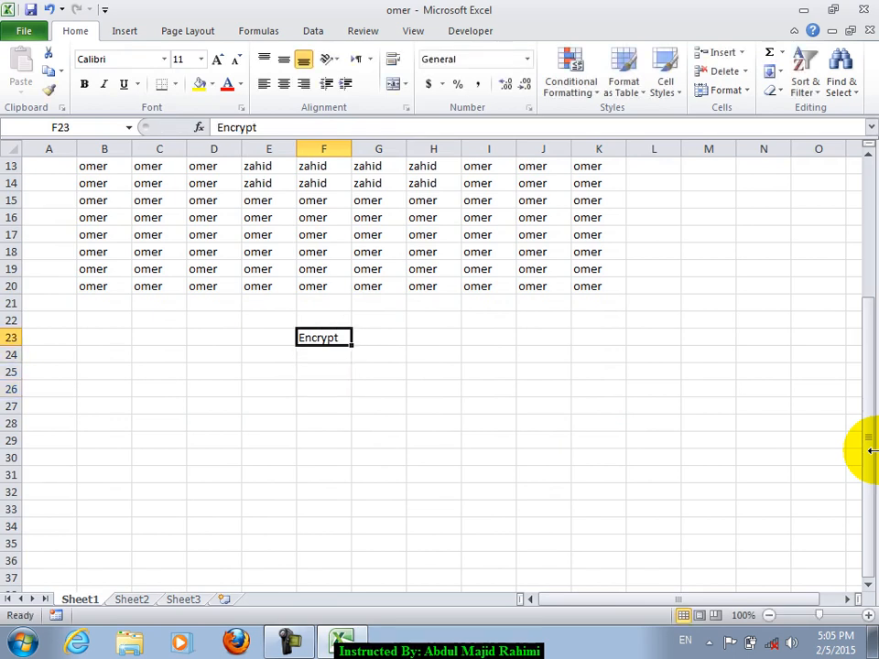
{"action": "key", "text": "Left"}
{"action": "key", "text": "Right"}
- Enter the word welcome in cell C23
{"action": "key", "text": "Left"}
{"action": "key", "text": "Left"}
{"action": "key", "text": "Left"}
{"action": "type", "text": "d"}
{"action": "key", "text": "BackSpace"}
{"action": "type", "text": "welcome"}
{"action": "key", "text": "BackSpace"}
{"action": "key", "text": "BackSpace"}
{"action": "key", "text": "BackSpace"}
{"action": "type", "text": "come"}
{"action": "key", "text": "Return"}
- Enter a symbol test string in C25, then delete it
{"action": "key", "text": "Down"}
{"action": "type", "text": "$#%#$%%#$#$"}
{"action": "key", "text": "Return"}
{"action": "key", "text": "Up"}
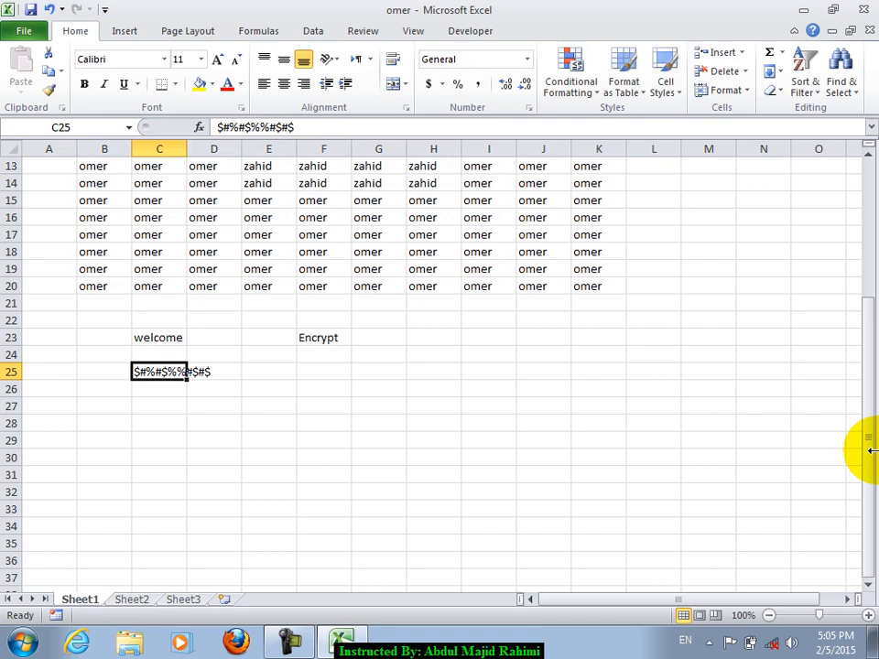
{"action": "key", "text": "Delete"}
- Encrypt the workbook with a password again, entering and confirming it
{"action": "left_click", "coordinate": [102, 332]}
{"action": "left_click", "coordinate": [33, 29]}
{"action": "left_click", "coordinate": [178, 183]}
{"action": "left_click", "coordinate": [224, 267]}
{"action": "type", "text": "1234"}
{"action": "key", "text": "Return"}
{"action": "type", "text": "1234"}
{"action": "key", "text": "Return"}
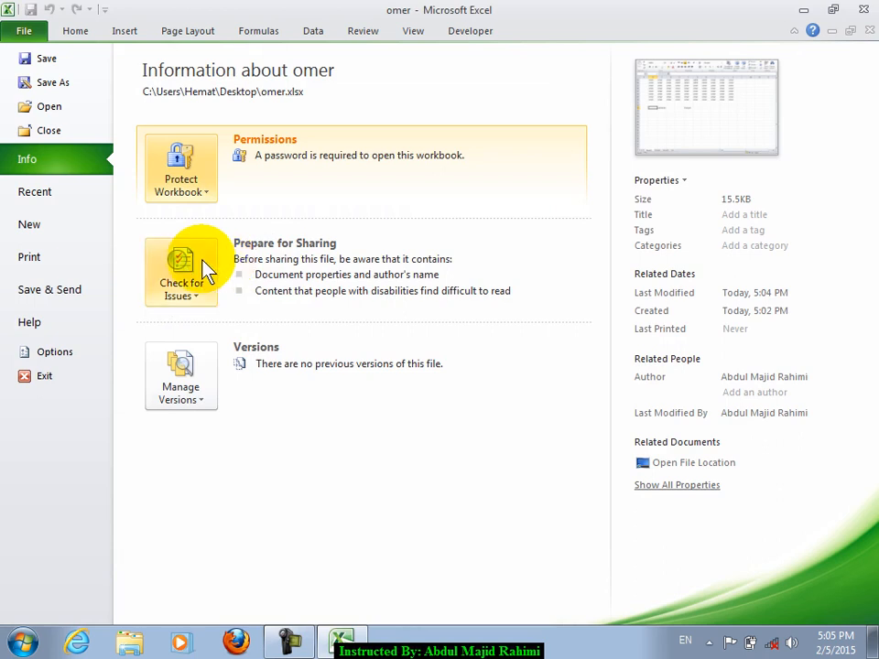
- Enter omer in F30 and a masked entry in F31, then clear both cells
{"action": "left_click", "coordinate": [75, 31]}
{"action": "left_click", "coordinate": [338, 455]}
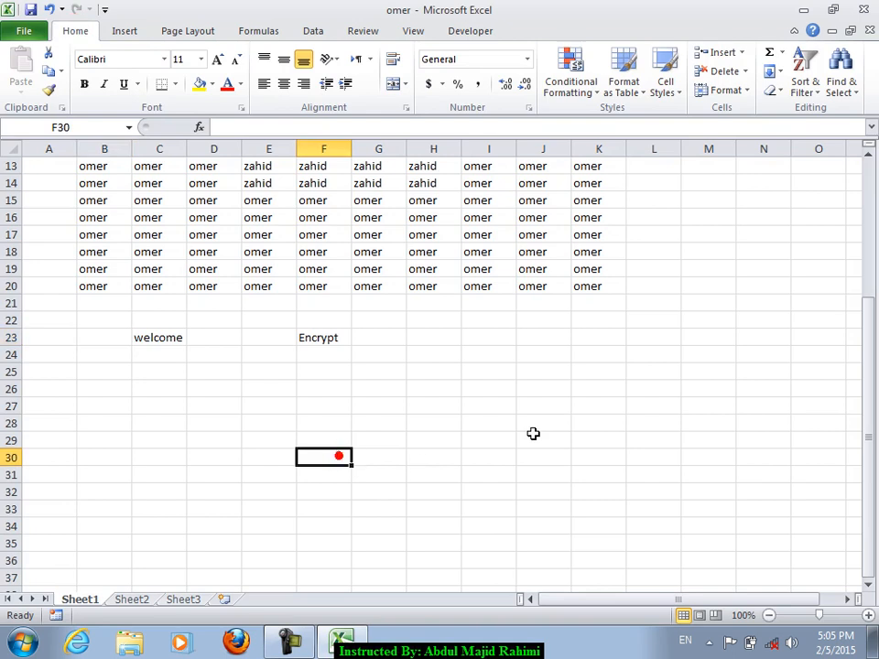
{"action": "type", "text": "omer"}
{"action": "key", "text": "Return"}
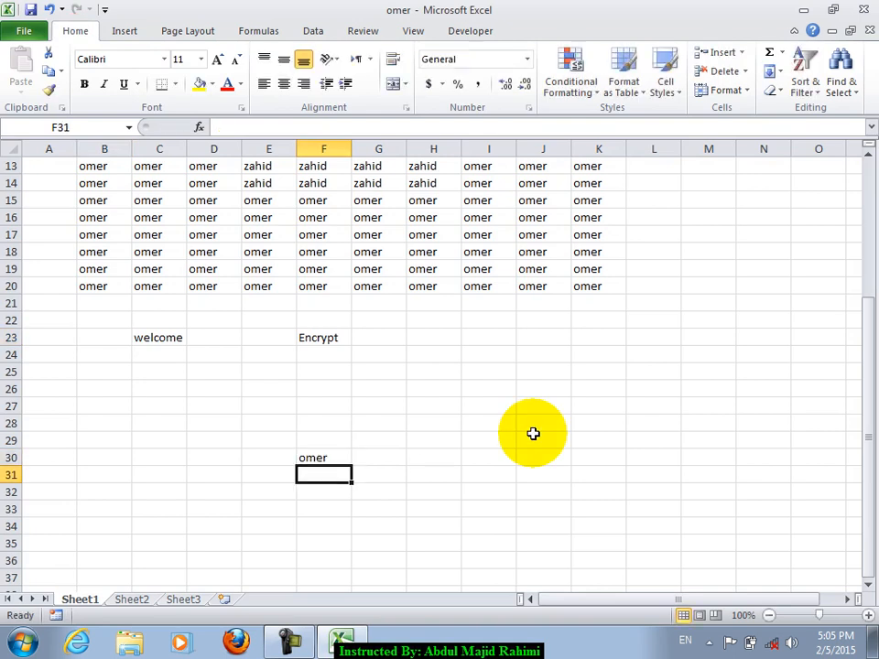
{"action": "type", "text": "****"}
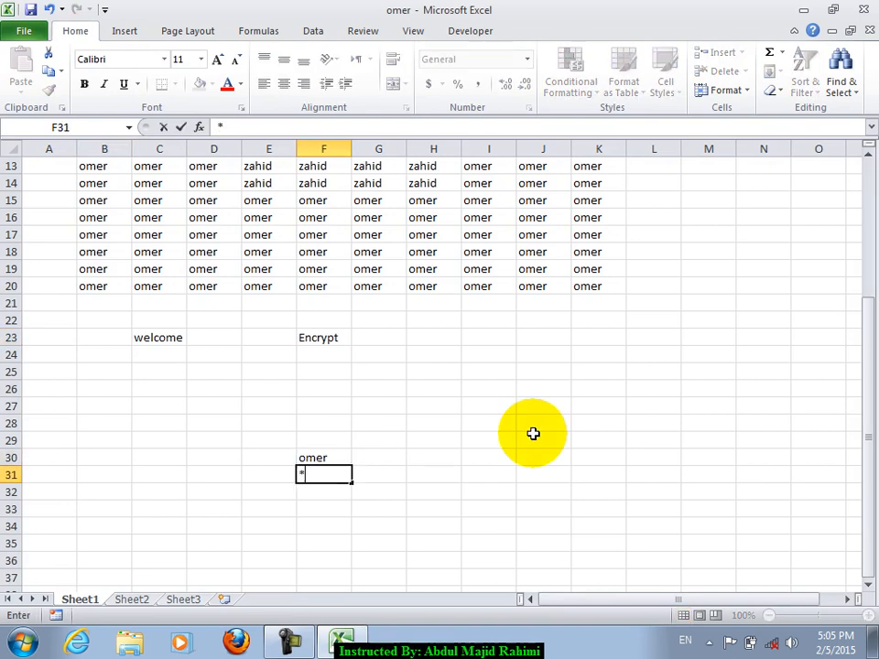
{"action": "key", "text": "Return"}
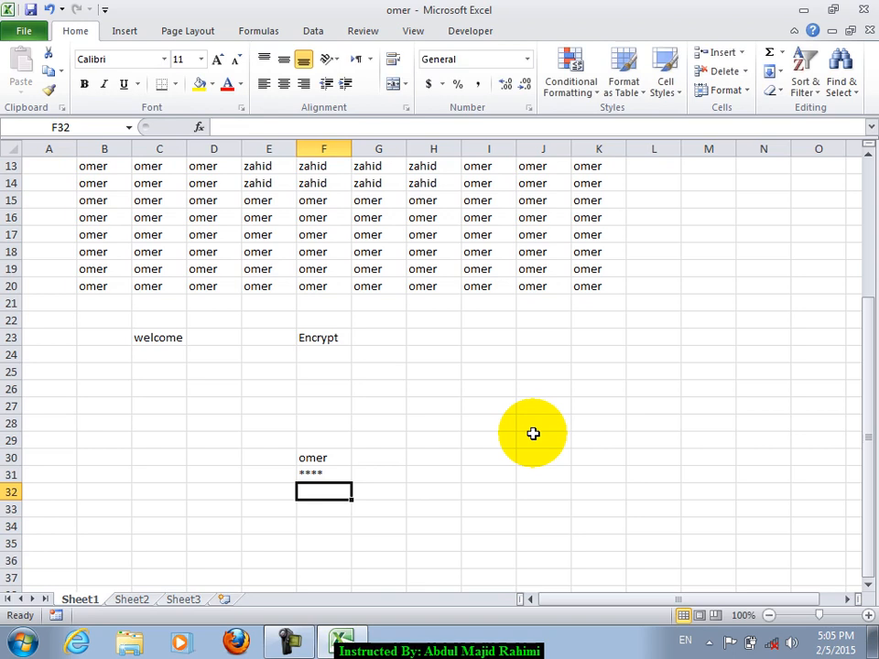
{"action": "key", "text": "Up"}
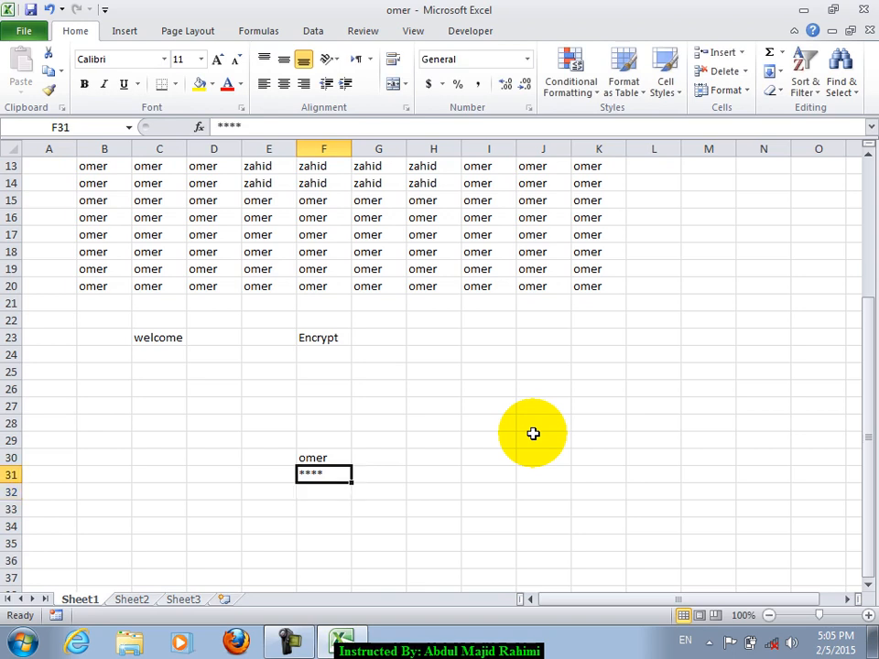
{"action": "key", "text": "Down"}
{"action": "key", "text": "Up"}
{"action": "key", "text": "Up"}
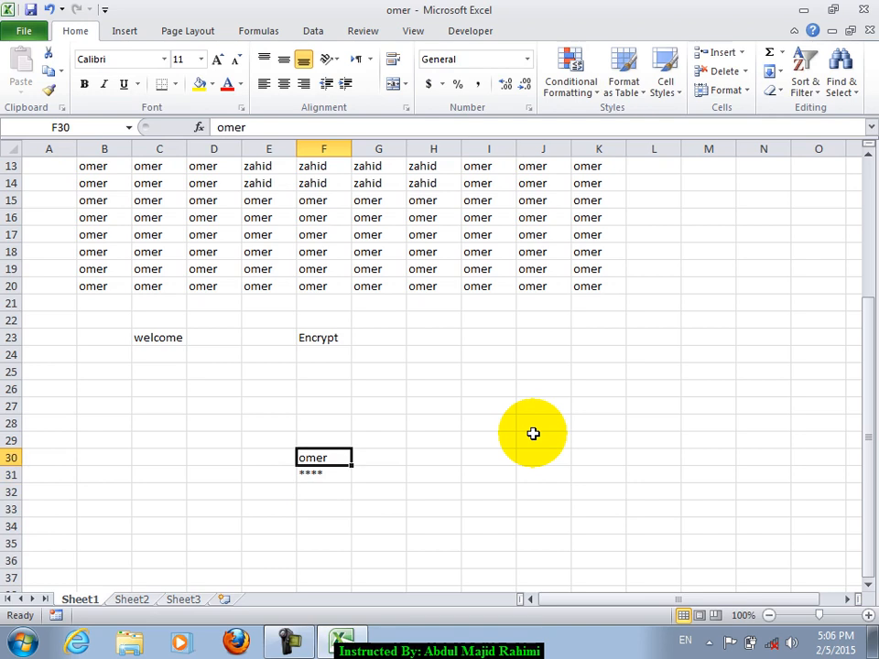
{"action": "key", "text": "Delete"}
{"action": "key", "text": "Down"}
{"action": "key", "text": "Delete"}
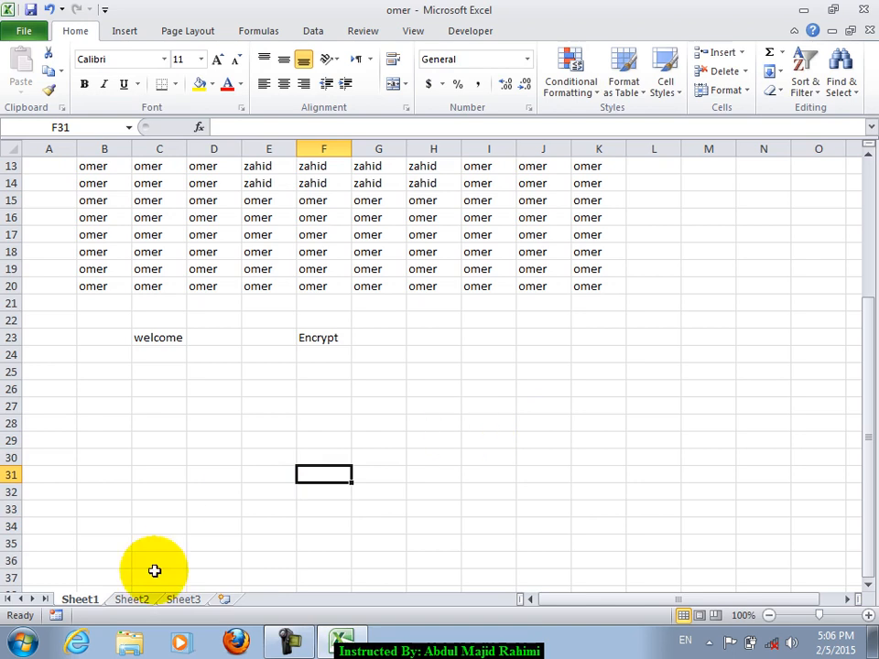
- Enter omer in E25, discard a symbol string in E26, then clear C22:F26
{"action": "left_click", "coordinate": [183, 493]}
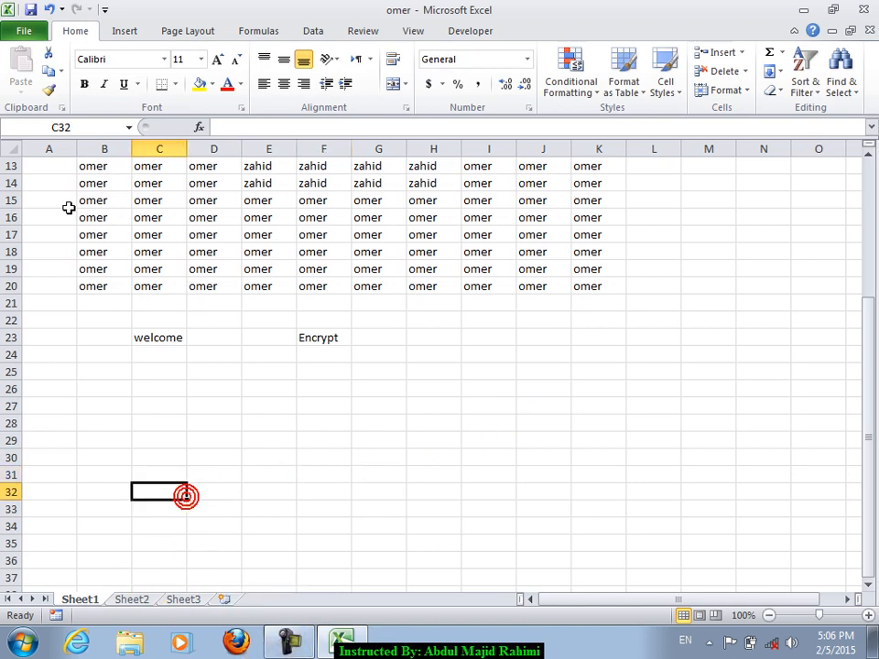
{"action": "left_click", "coordinate": [279, 372]}
{"action": "type", "text": "omer"}
{"action": "key", "text": "Return"}
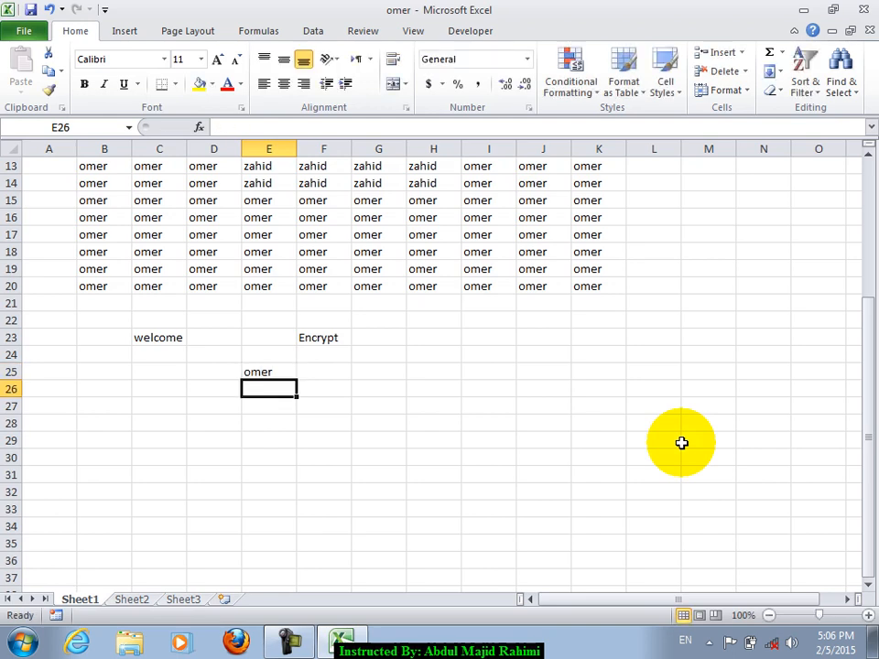
{"action": "type", "text": "@#%#$%##%^#^"}
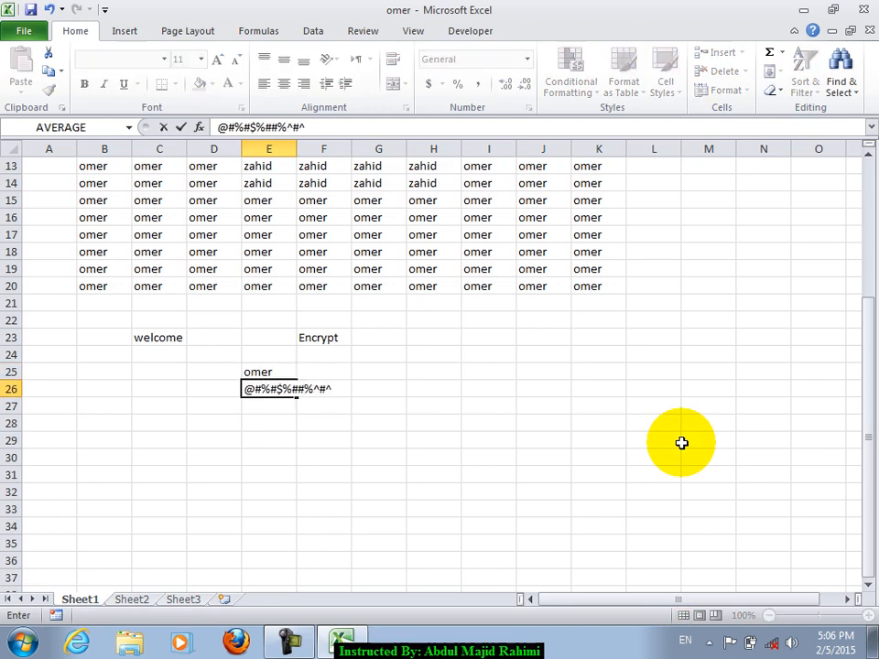
{"action": "type", "text": "^%#$^$%^#^$^$%^#$^$^$%"}
{"action": "key", "text": "Return"}
{"action": "key", "text": "Return"}
{"action": "key", "text": "Delete"}
{"action": "key", "text": "Delete"}
{"action": "key", "text": "Delete"}
{"action": "key", "text": "Delete"}
{"action": "key", "text": "Delete"}
{"action": "key", "text": "Delete"}
{"action": "key", "text": "Delete"}
{"action": "key", "text": "Delete"}
{"action": "key", "text": "Delete"}
{"action": "key", "text": "Delete"}
{"action": "key", "text": "Delete"}
{"action": "key", "text": "Delete"}
{"action": "key", "text": "Delete"}
{"action": "key", "text": "Delete"}
{"action": "key", "text": "Delete"}
{"action": "key", "text": "Delete"}
{"action": "key", "text": "Delete"}
{"action": "key", "text": "Delete"}
{"action": "key", "text": "Delete"}
{"action": "key", "text": "Delete"}
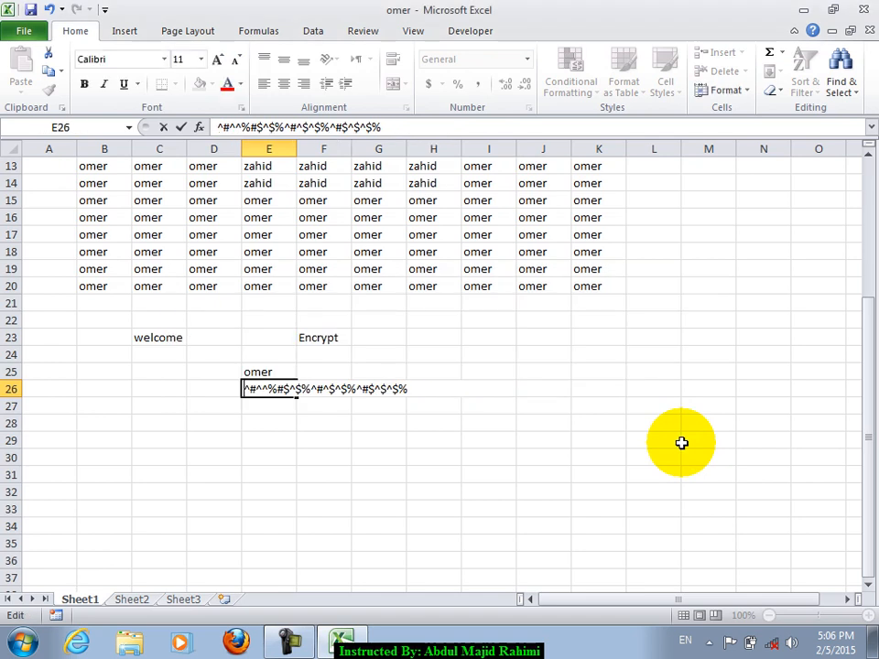
{"action": "key", "text": "Return"}
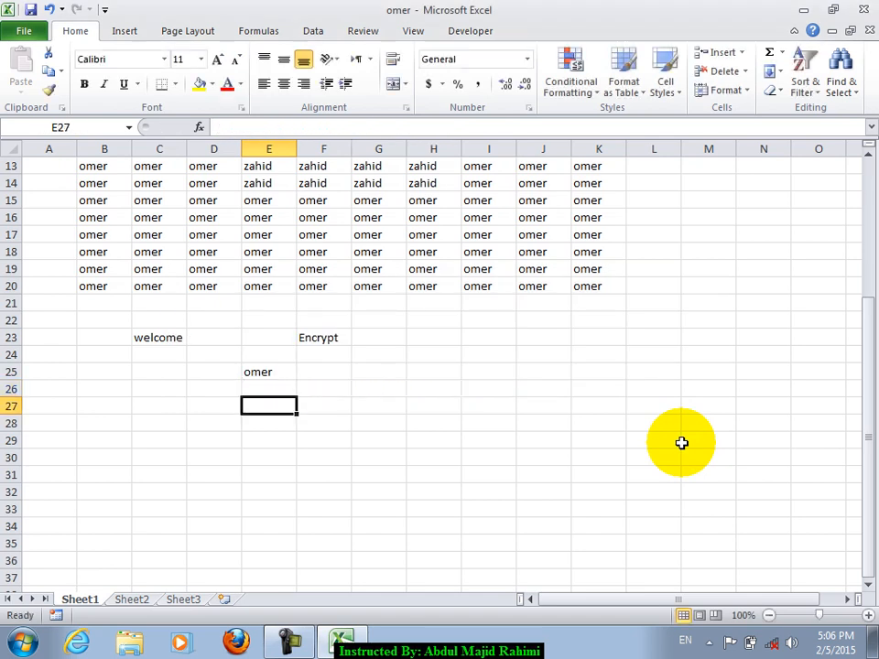
{"action": "left_click_drag", "start_coordinate": [169, 320], "coordinate": [349, 400]}
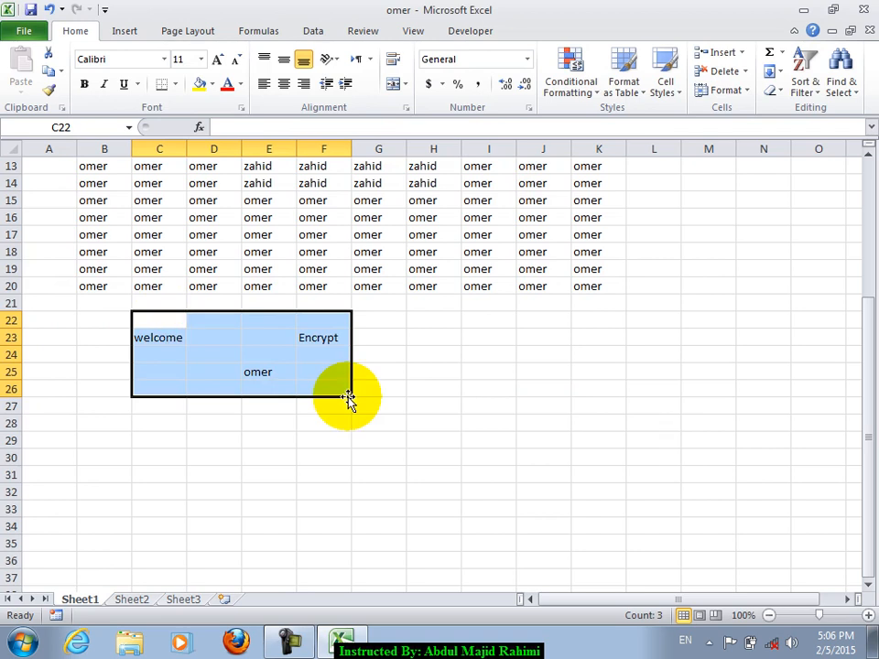
{"action": "key", "text": "Delete"}
- Reopen Encrypt with Password and confirm with OK, keeping the open password in place
{"action": "left_click", "coordinate": [339, 270]}
{"action": "left_click", "coordinate": [18, 35]}
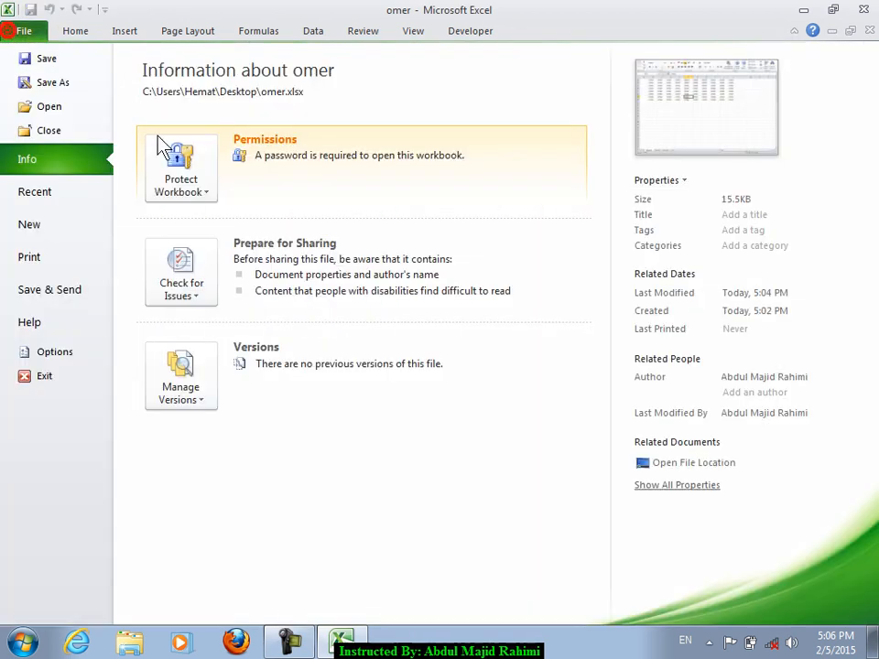
{"action": "left_click", "coordinate": [179, 169]}
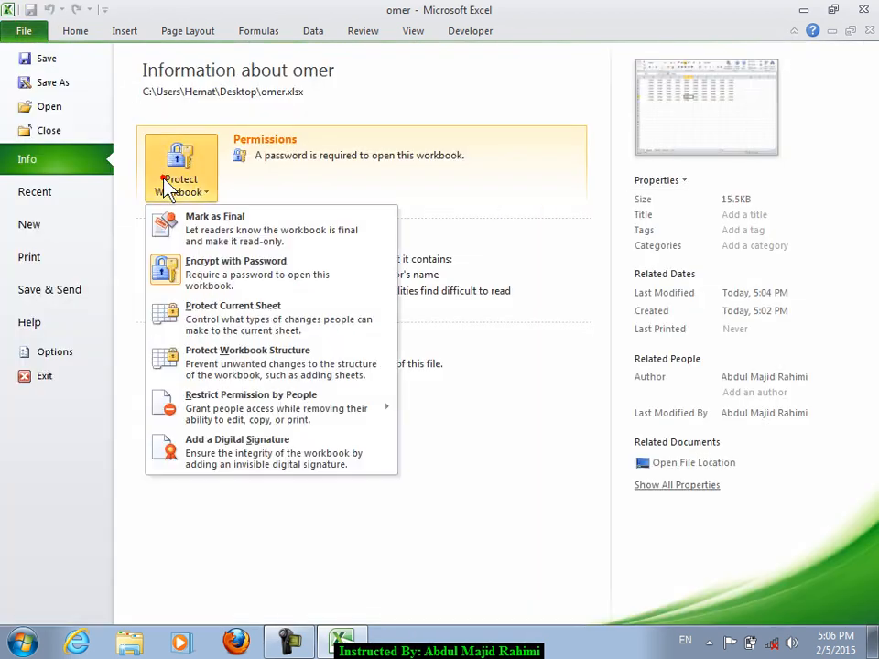
{"action": "left_click", "coordinate": [200, 282]}
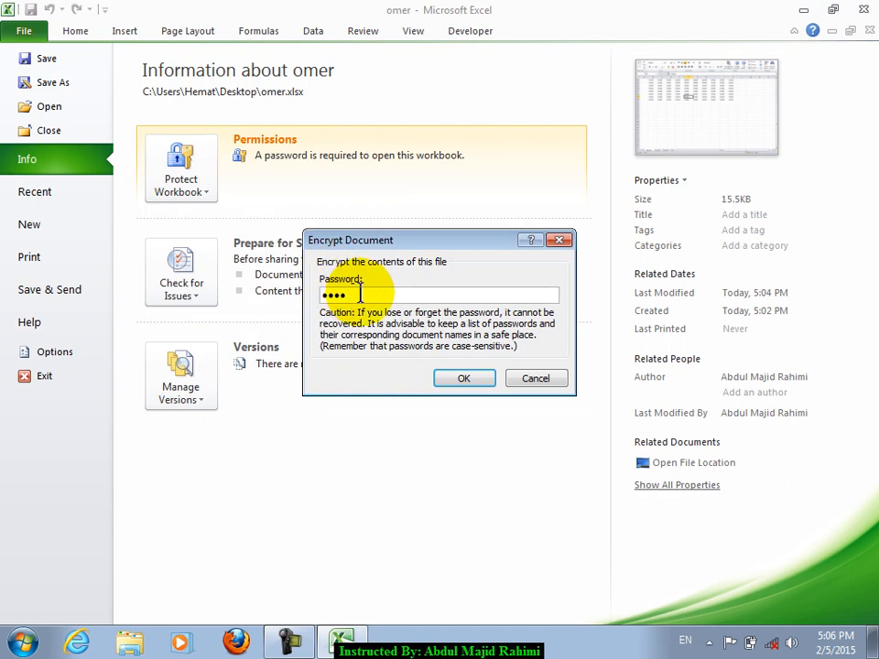
{"action": "left_click", "coordinate": [465, 380]}
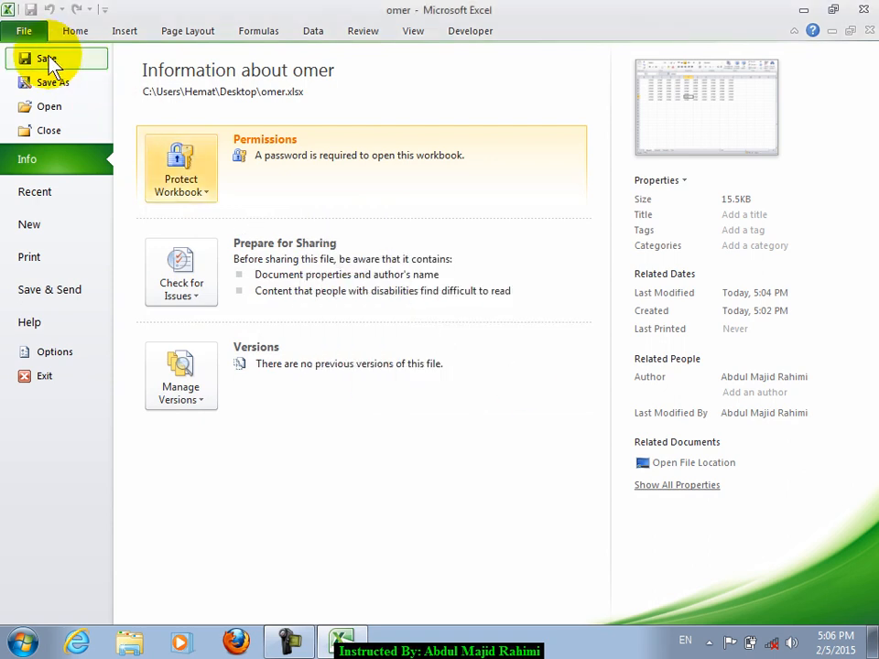
{"action": "left_click", "coordinate": [198, 185]}
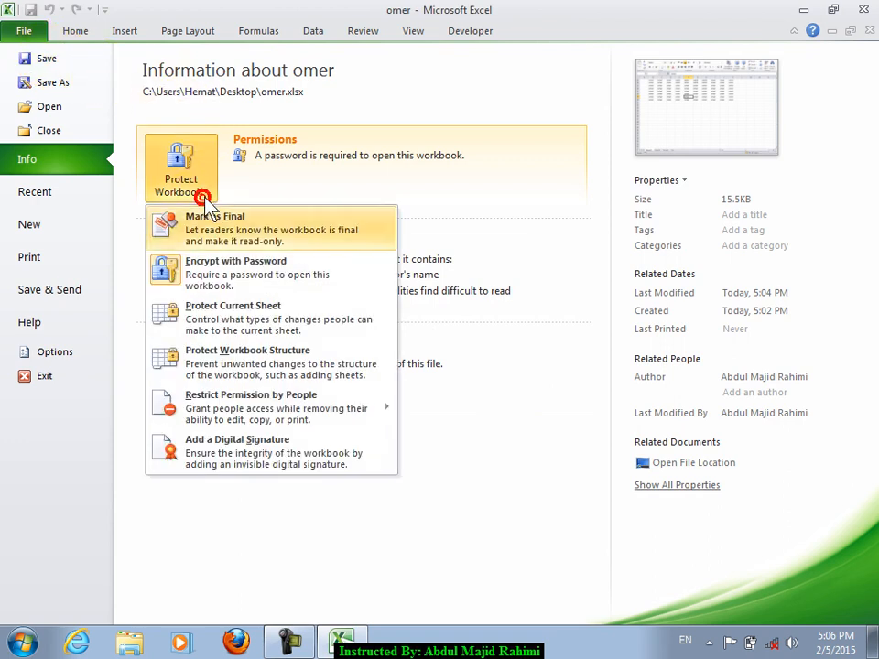
{"action": "left_click", "coordinate": [74, 35]}
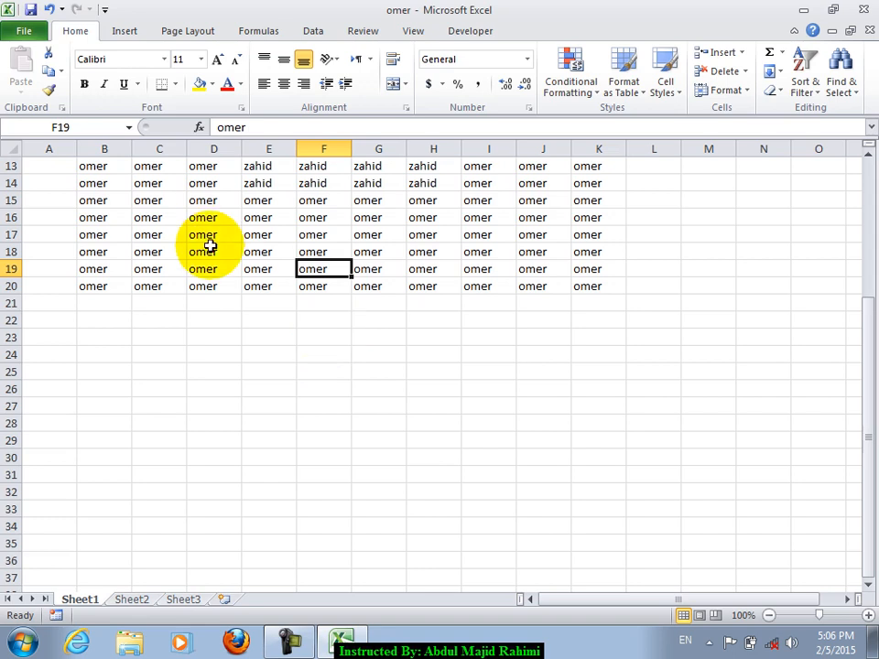
- Look over the sheet data, then return to the Info page's Protect Workbook options
{"action": "left_click", "coordinate": [26, 36]}
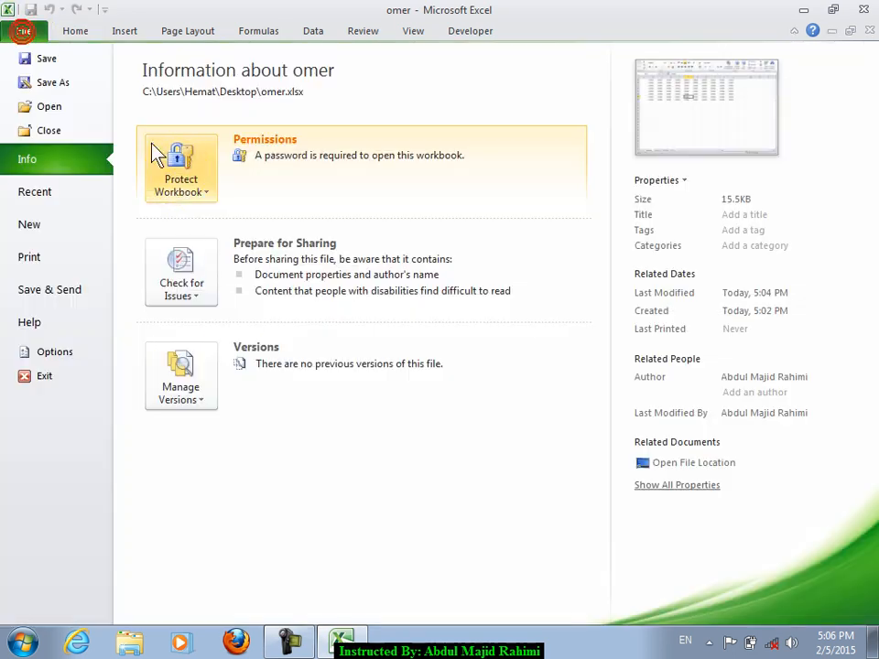
{"action": "left_click", "coordinate": [174, 178]}
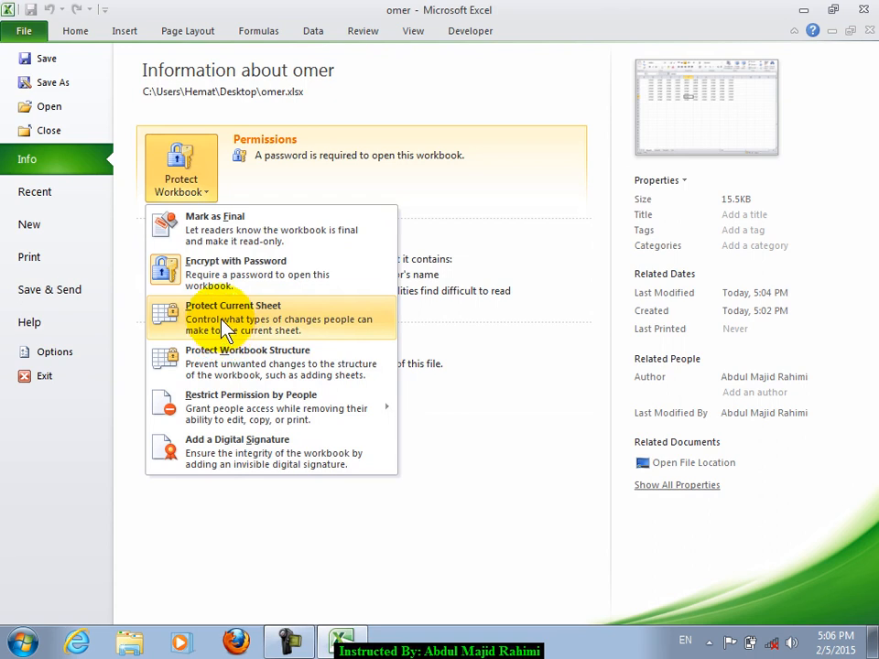
{"action": "left_click", "coordinate": [68, 34]}
{"action": "left_click", "coordinate": [375, 254]}
{"action": "scroll", "coordinate": [358, 291], "scroll_direction": "up", "scroll_amount": 1}
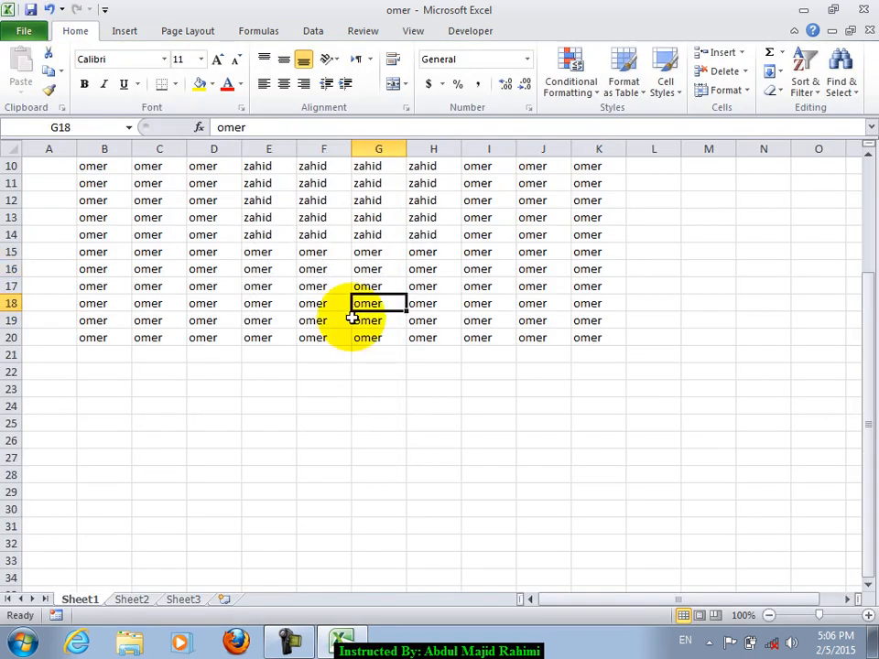
{"action": "scroll", "coordinate": [355, 314], "scroll_direction": "up", "scroll_amount": 3}
{"action": "left_click_drag", "start_coordinate": [174, 186], "coordinate": [597, 391]}
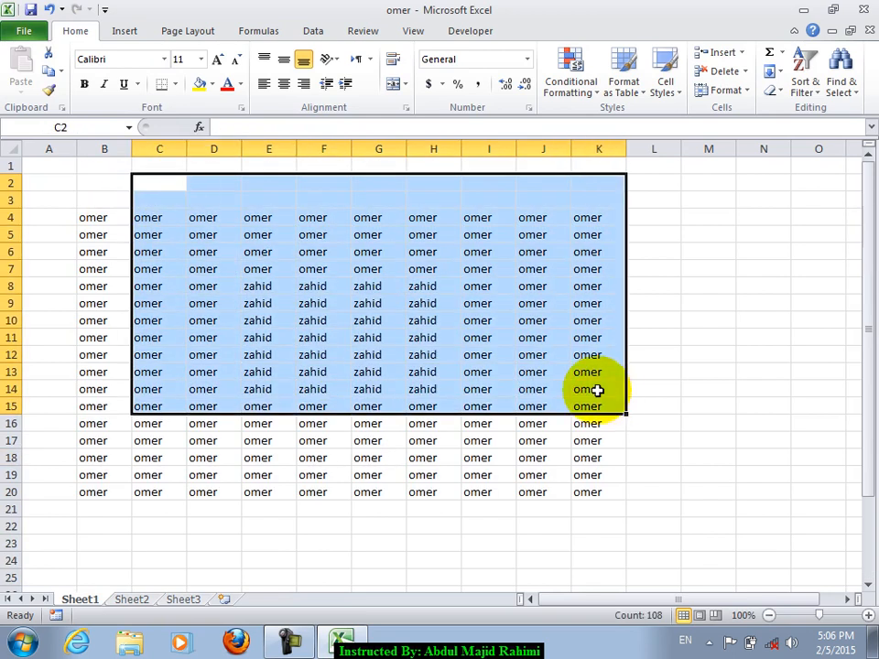
{"action": "left_click", "coordinate": [490, 356]}
{"action": "left_click", "coordinate": [284, 249]}
{"action": "left_click", "coordinate": [26, 27]}
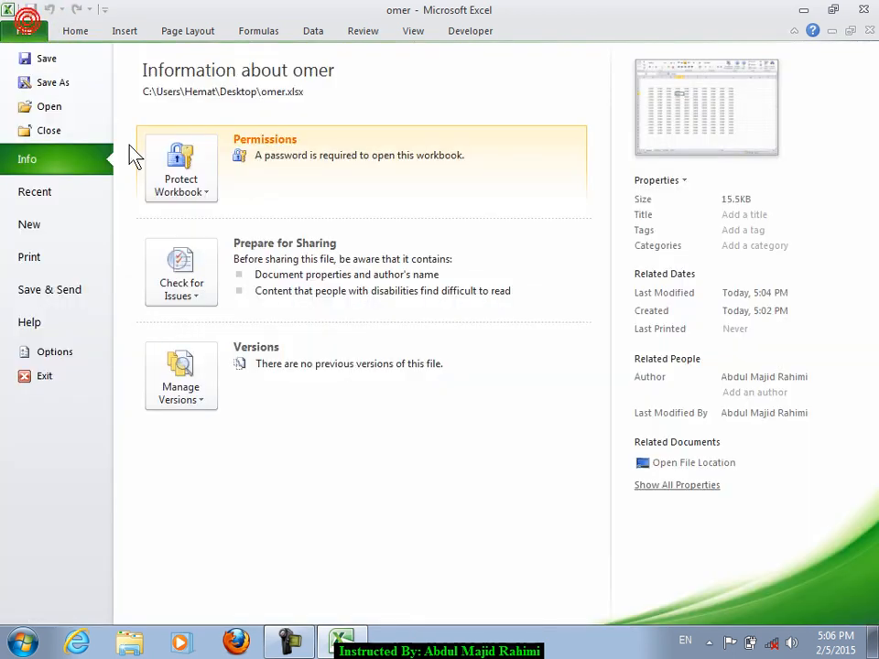
{"action": "left_click", "coordinate": [187, 188]}
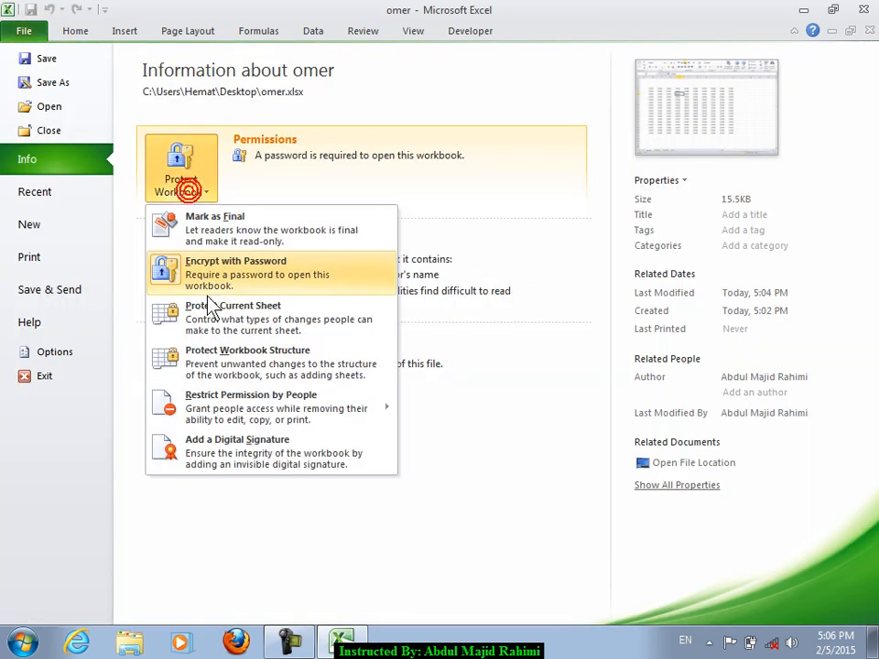
- Protect the current sheet with a password, entering and confirming it
{"action": "left_click", "coordinate": [309, 329]}
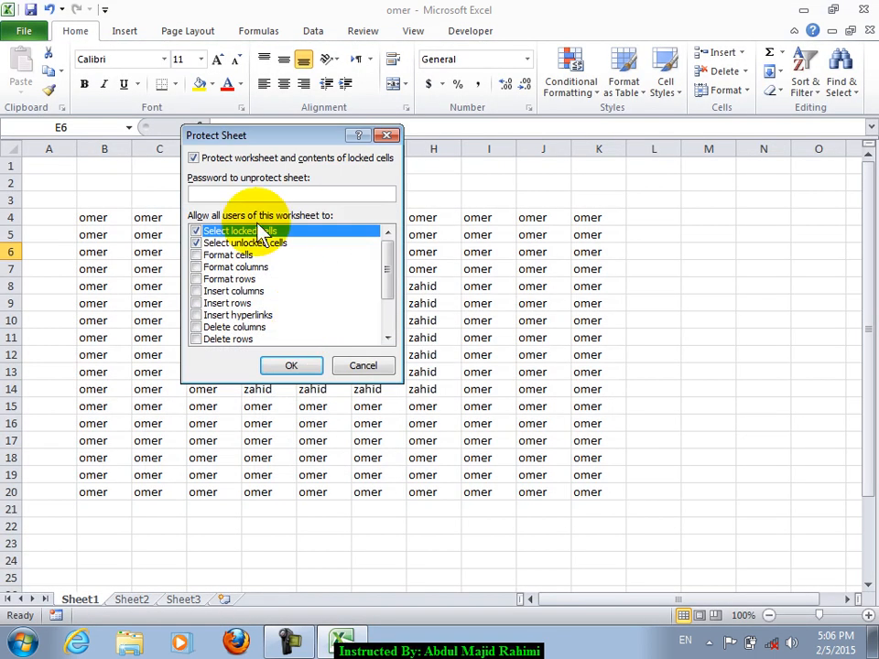
{"action": "left_click", "coordinate": [231, 194]}
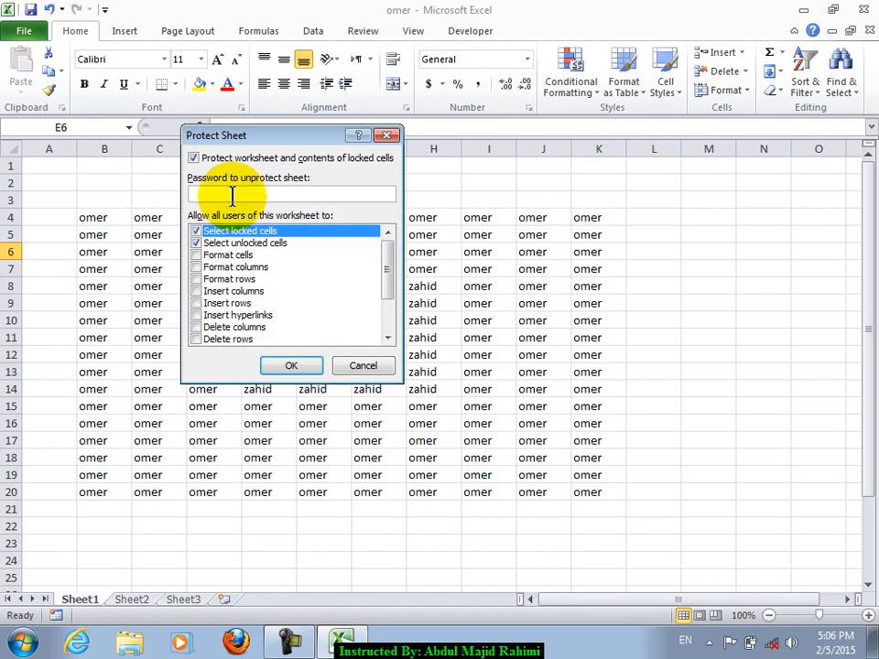
{"action": "key", "text": "Return"}
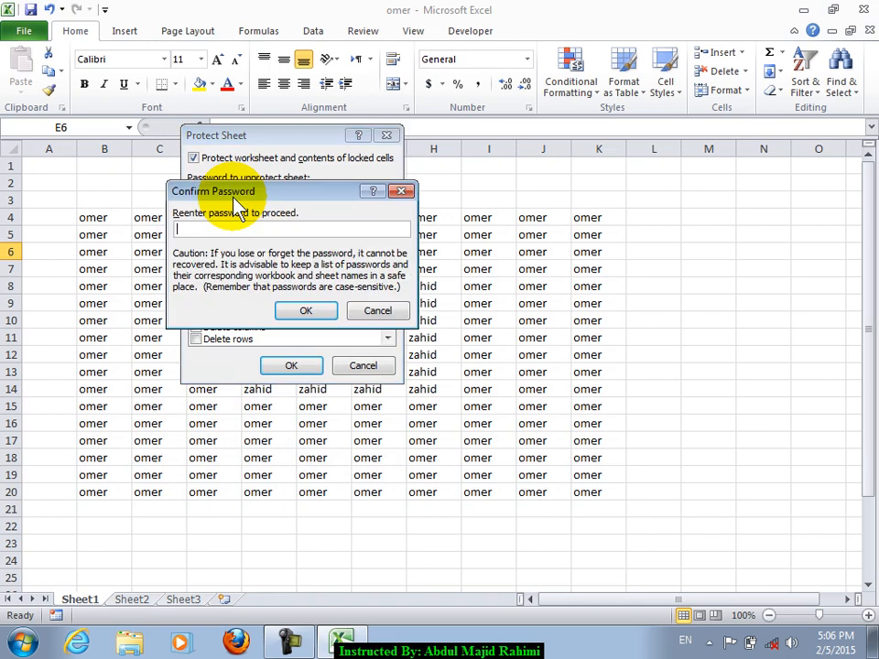
{"action": "key", "text": "Return"}
{"action": "key", "text": "Return"}
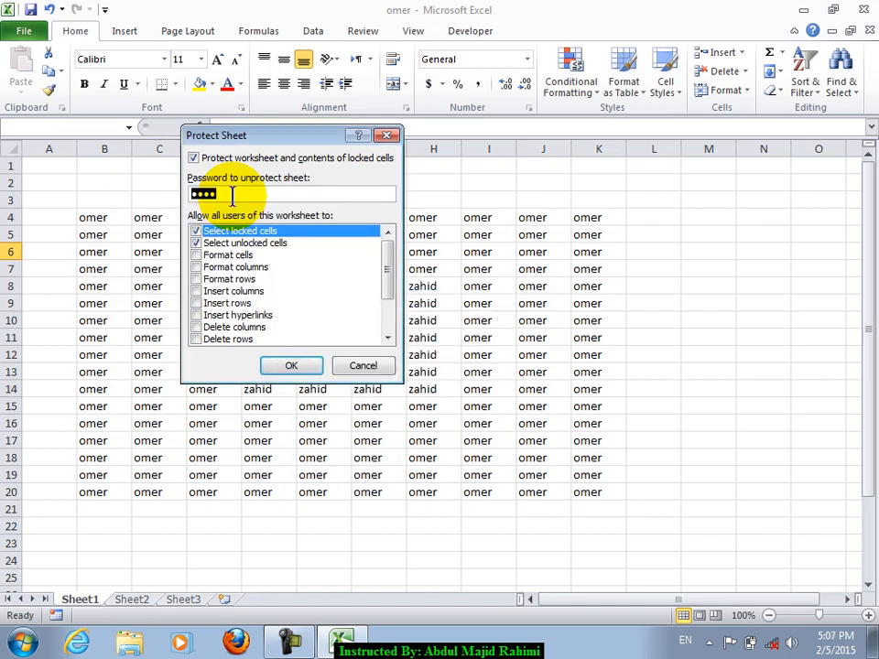
{"action": "key", "text": "Return"}
{"action": "key", "text": "Return"}
- Test the protection by trying to edit cell G9 and change font size, dismissing the warnings
{"action": "left_click_drag", "start_coordinate": [764, 337], "coordinate": [280, 492]}
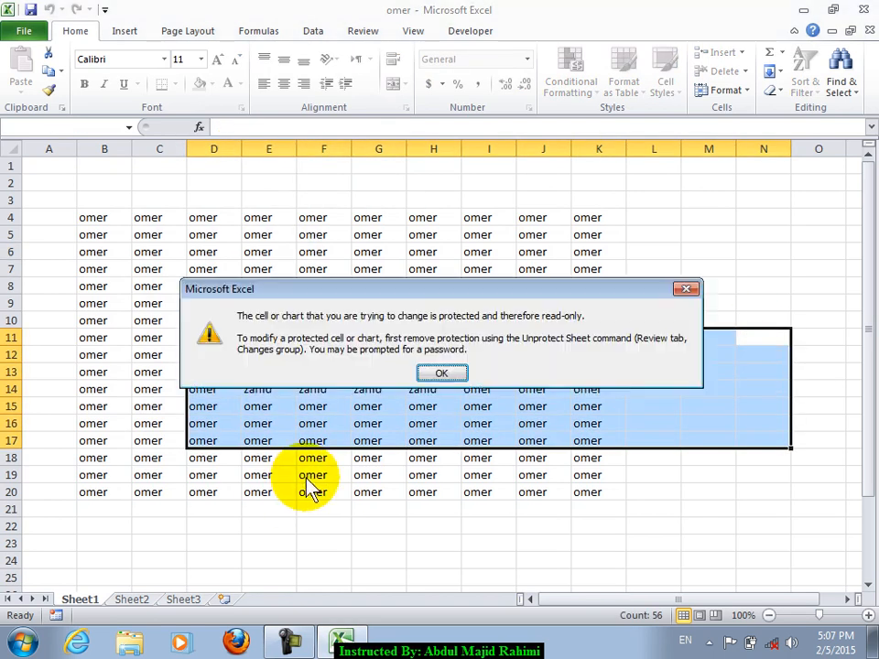
{"action": "left_click", "coordinate": [425, 368]}
{"action": "left_click", "coordinate": [426, 365]}
{"action": "double_click", "coordinate": [368, 308]}
{"action": "left_click", "coordinate": [446, 375]}
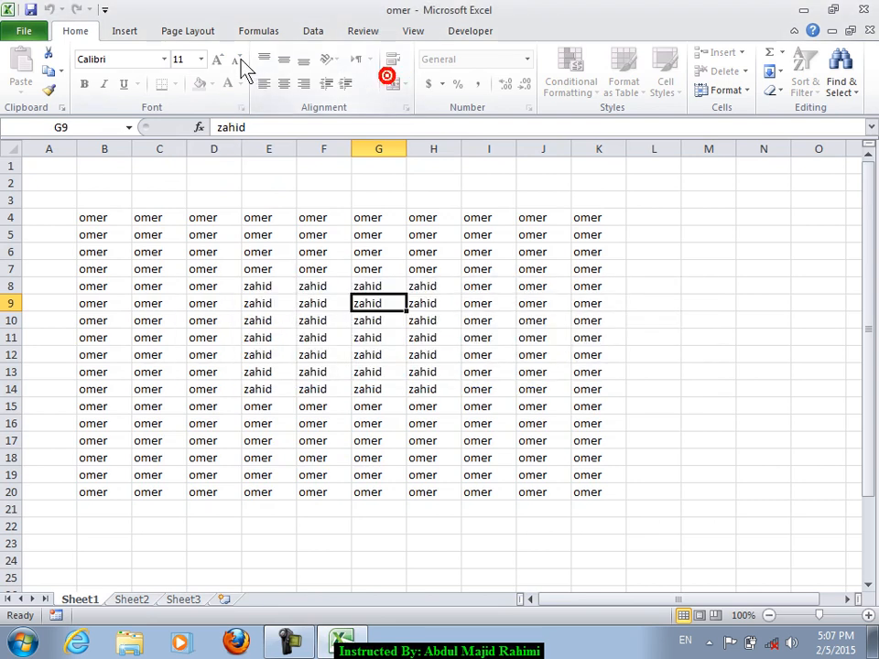
{"action": "left_click", "coordinate": [201, 59]}
{"action": "left_click", "coordinate": [201, 58]}
{"action": "left_click", "coordinate": [200, 58]}
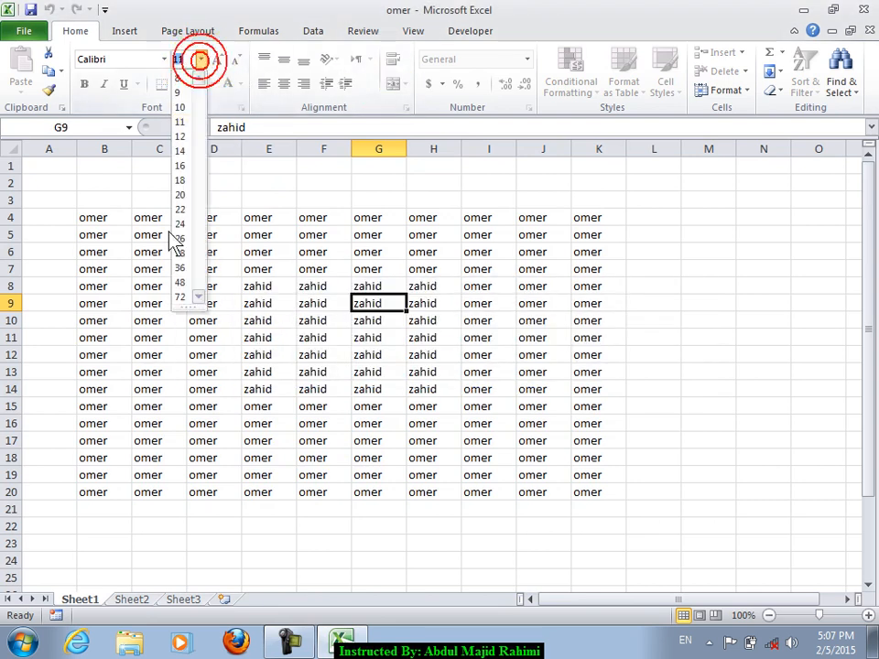
{"action": "left_click", "coordinate": [189, 232]}
- Select various cells across the protected grid, including E7:I13, to check they stay locked
{"action": "left_click", "coordinate": [521, 336]}
{"action": "left_click", "coordinate": [322, 304]}
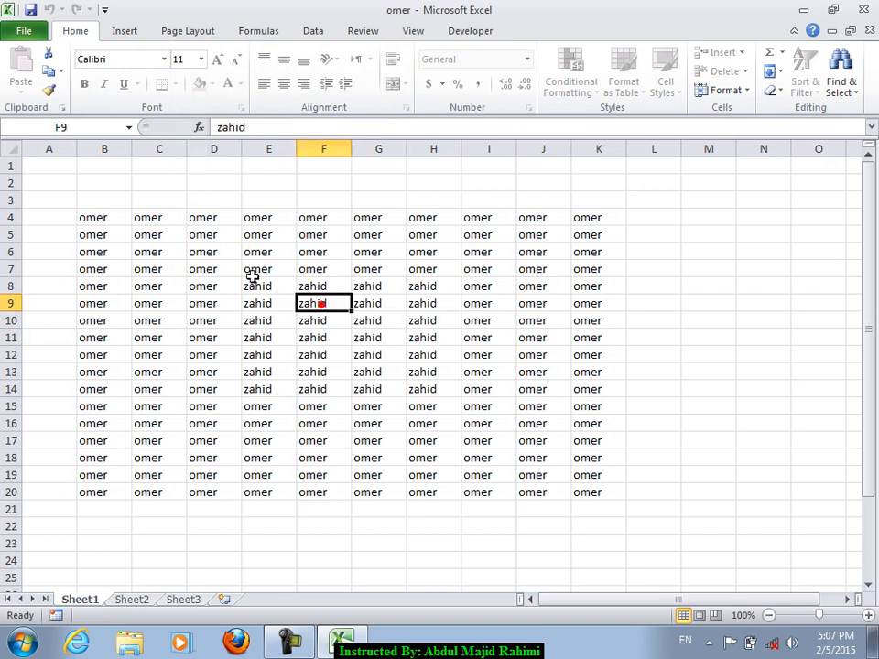
{"action": "left_click_drag", "start_coordinate": [260, 269], "coordinate": [519, 370]}
{"action": "left_click", "coordinate": [390, 338]}
{"action": "left_click", "coordinate": [530, 337]}
{"action": "left_click", "coordinate": [222, 338]}
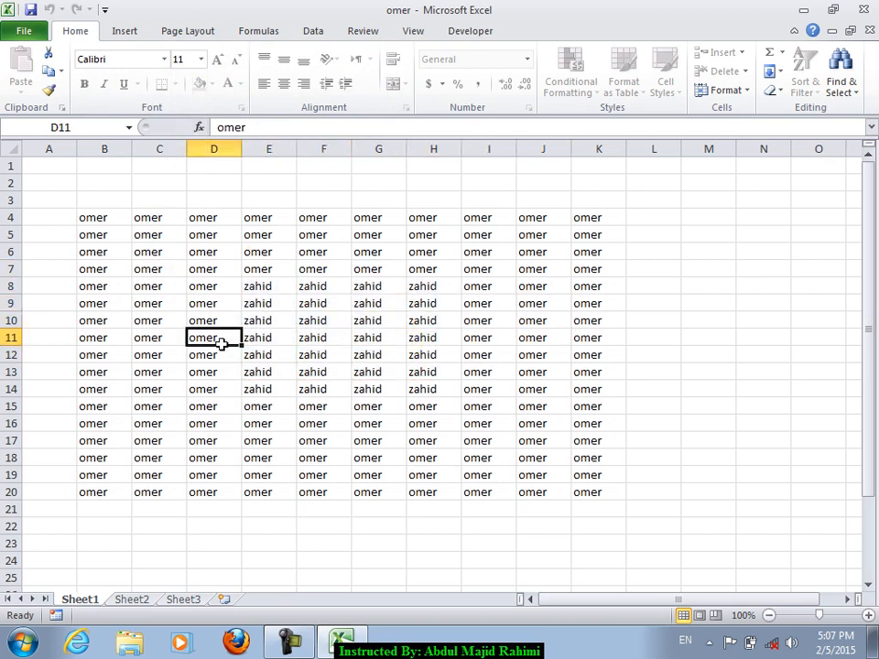
{"action": "left_click", "coordinate": [152, 268]}
- Unprotect Sheet1 by entering its password
{"action": "left_click", "coordinate": [23, 30]}
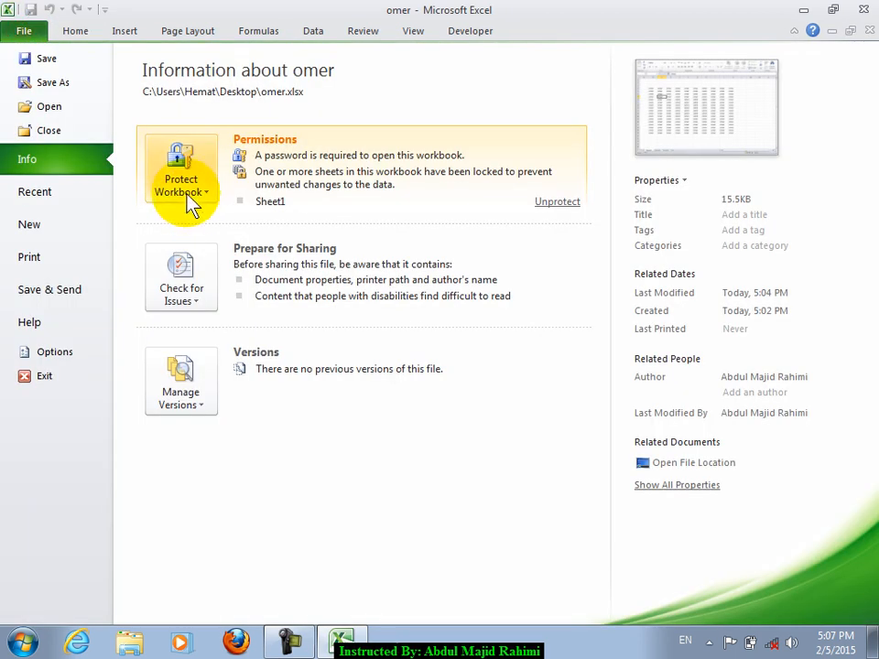
{"action": "left_click", "coordinate": [183, 187]}
{"action": "left_click", "coordinate": [168, 321]}
{"action": "type", "text": "1"}
{"action": "key", "text": "Return"}
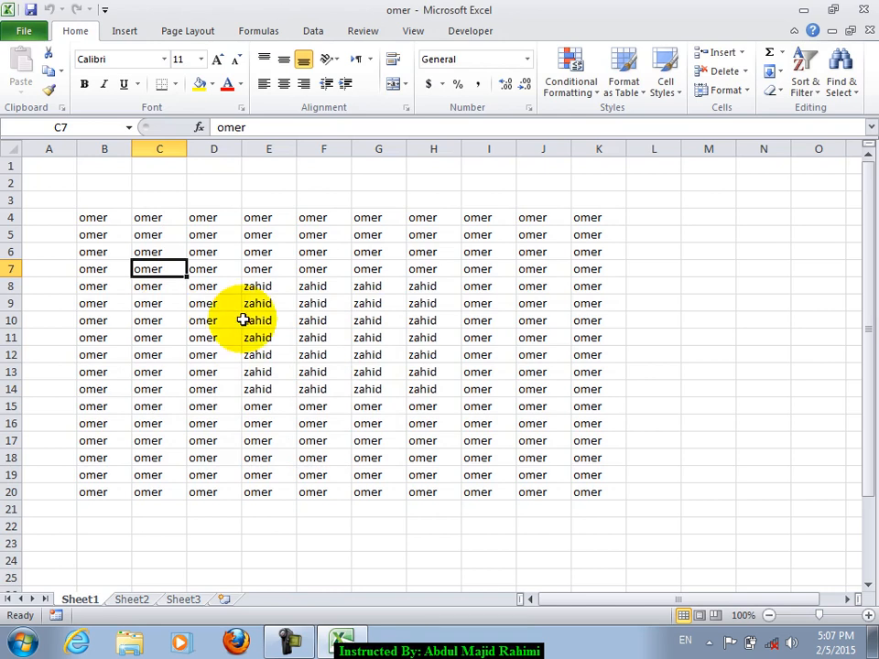
- Type test entries in H5 and F12, undo them, and return to the Protect Workbook options
{"action": "left_click_drag", "start_coordinate": [431, 234], "coordinate": [657, 417]}
{"action": "type", "text": "dfsd"}
{"action": "left_click", "coordinate": [304, 353]}
{"action": "type", "text": "sdff"}
{"action": "left_click", "coordinate": [249, 300]}
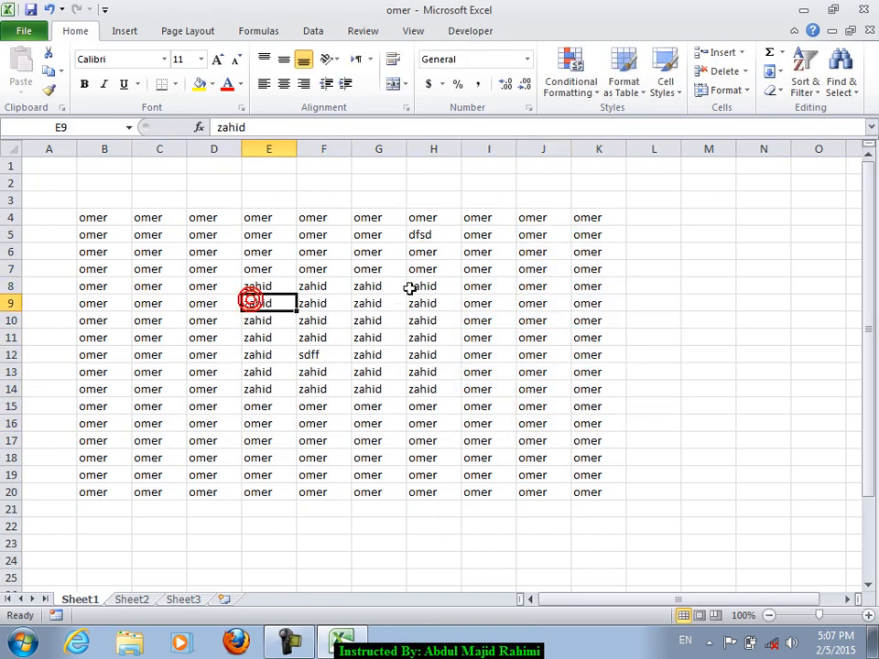
{"action": "key", "text": "ctrl+z"}
{"action": "key", "text": "ctrl+z"}
{"action": "left_click", "coordinate": [477, 336]}
{"action": "left_click_drag", "start_coordinate": [108, 198], "coordinate": [455, 423]}
{"action": "left_click", "coordinate": [23, 30]}
{"action": "left_click", "coordinate": [200, 174]}
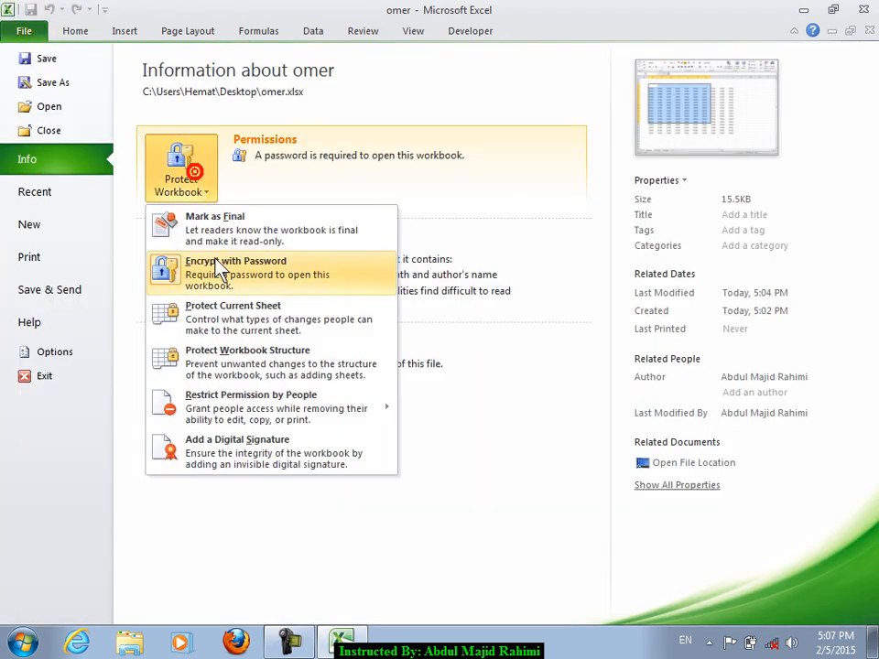
- Protect Sheet1 with a password again, then restore down the workbook window
{"action": "left_click", "coordinate": [199, 312]}
{"action": "key", "text": "Return"}
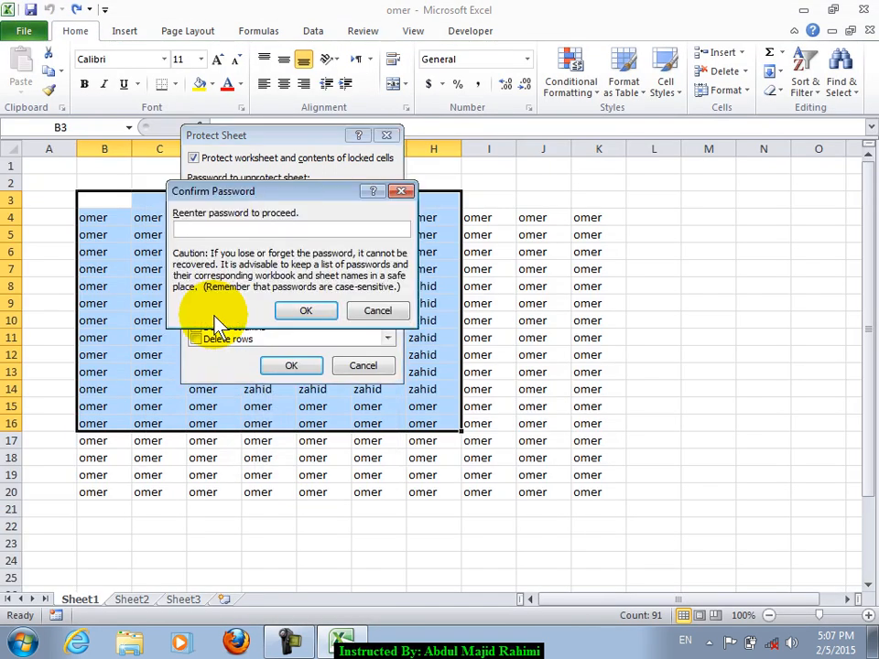
{"action": "type", "text": "1234"}
{"action": "key", "text": "Return"}
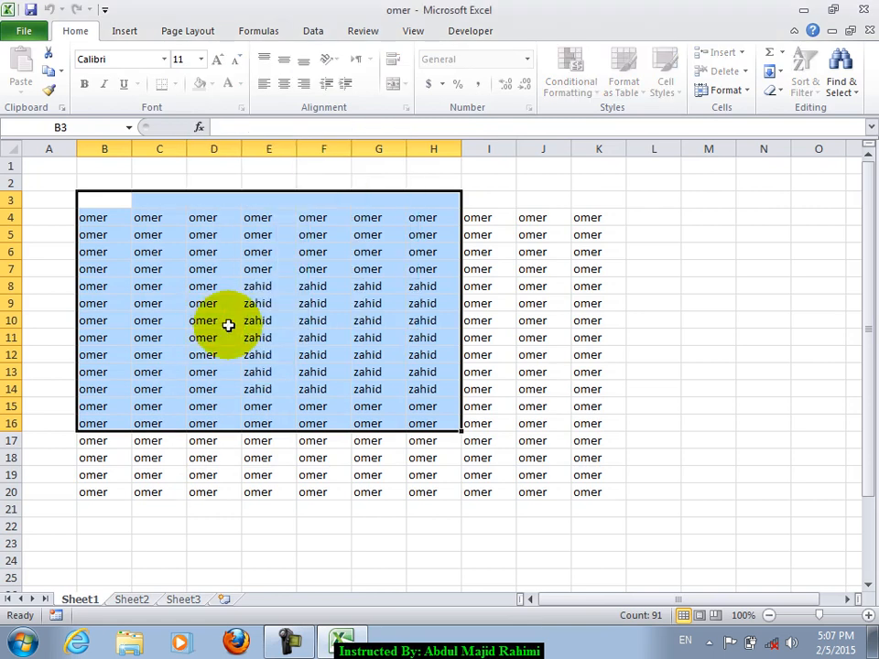
{"action": "left_click", "coordinate": [393, 338]}
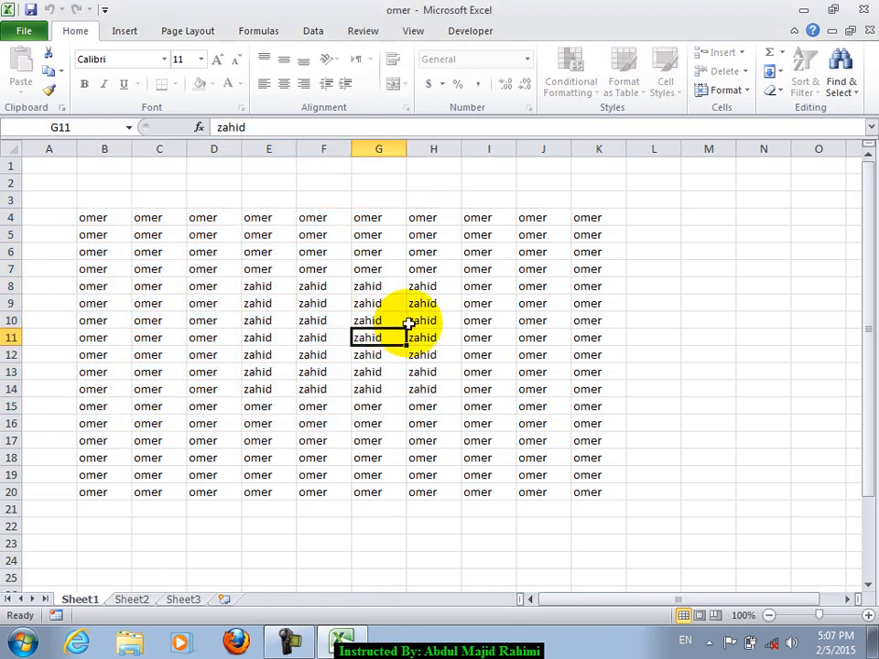
{"action": "left_click", "coordinate": [850, 31]}
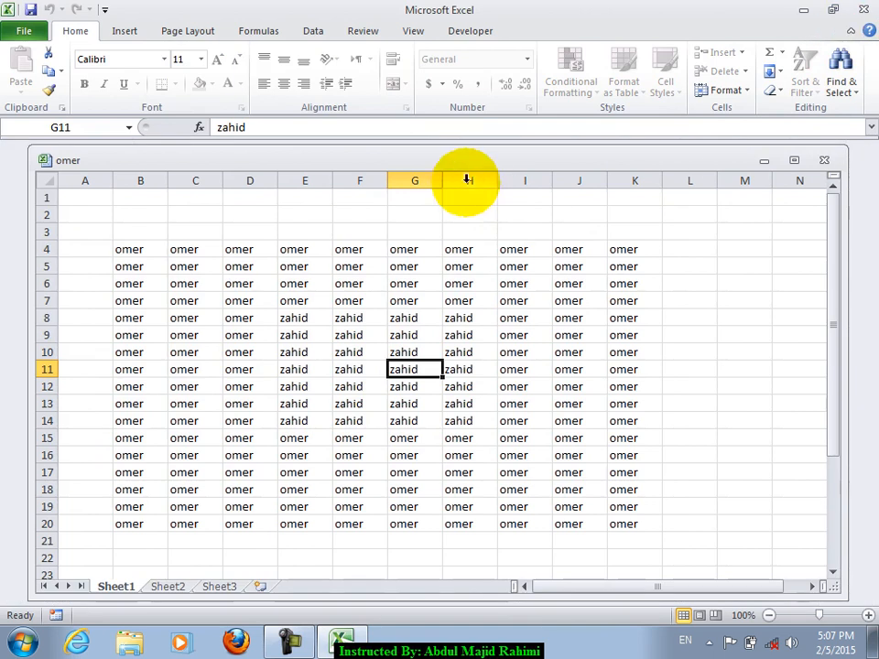
{"action": "left_click_drag", "start_coordinate": [438, 162], "coordinate": [377, 167]}
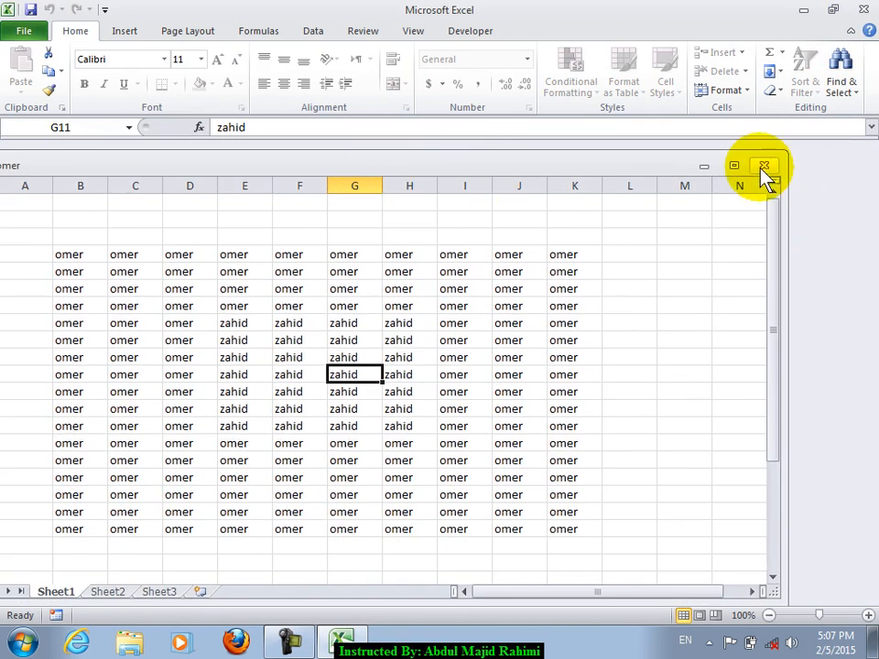
{"action": "left_click_drag", "start_coordinate": [385, 181], "coordinate": [542, 146]}
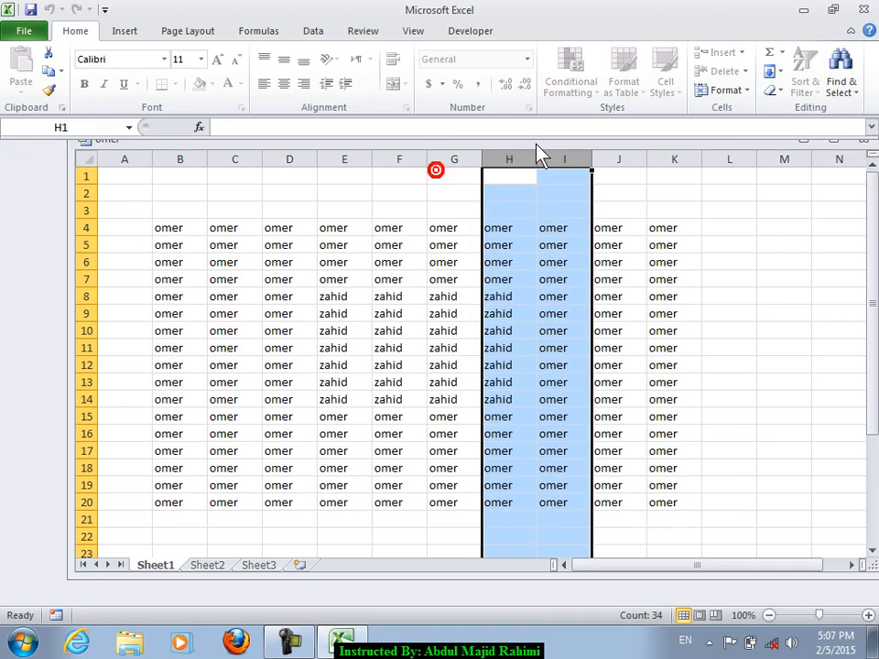
{"action": "right_click", "coordinate": [162, 566]}
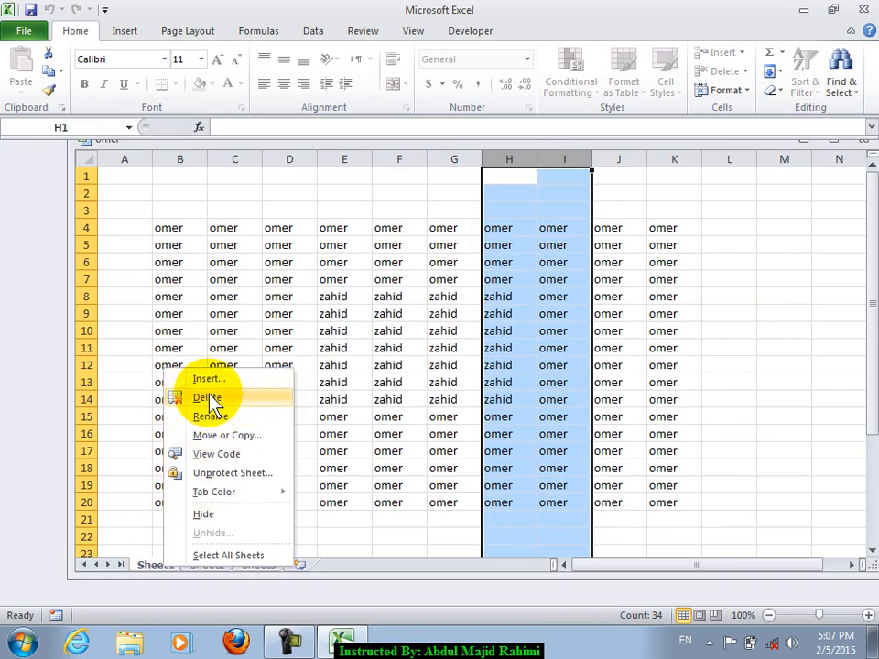
{"action": "left_click", "coordinate": [359, 279]}
{"action": "left_click_drag", "start_coordinate": [708, 148], "coordinate": [587, 185]}
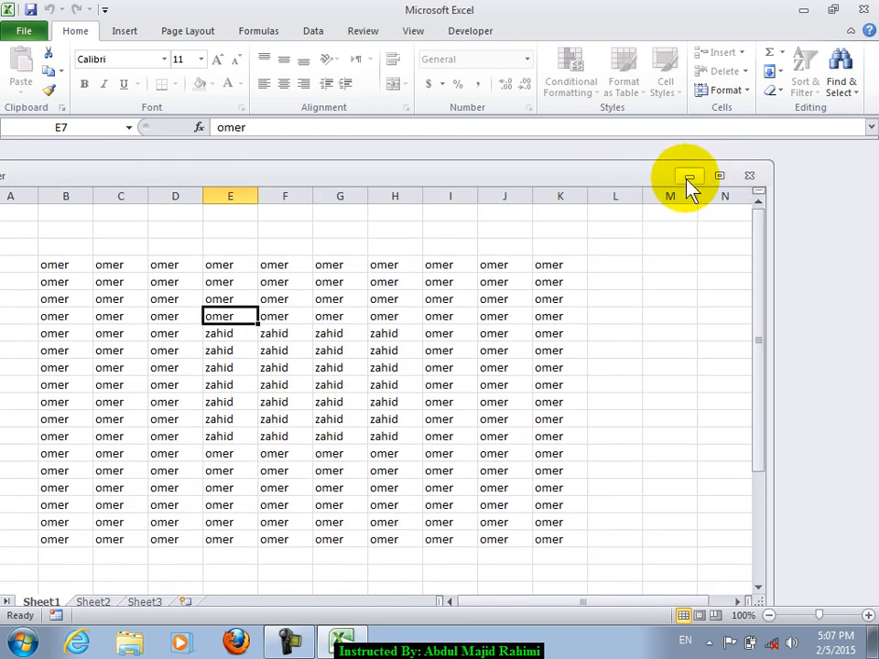
{"action": "left_click_drag", "start_coordinate": [642, 178], "coordinate": [679, 174]}
{"action": "right_click", "coordinate": [81, 599]}
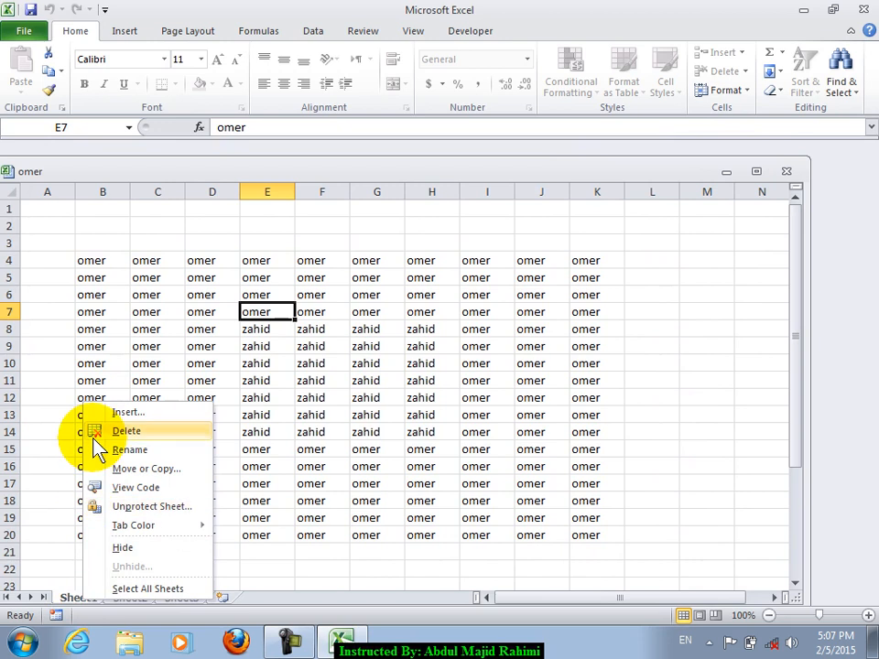
{"action": "left_click", "coordinate": [535, 394]}
{"action": "left_click_drag", "start_coordinate": [237, 341], "coordinate": [241, 340]}
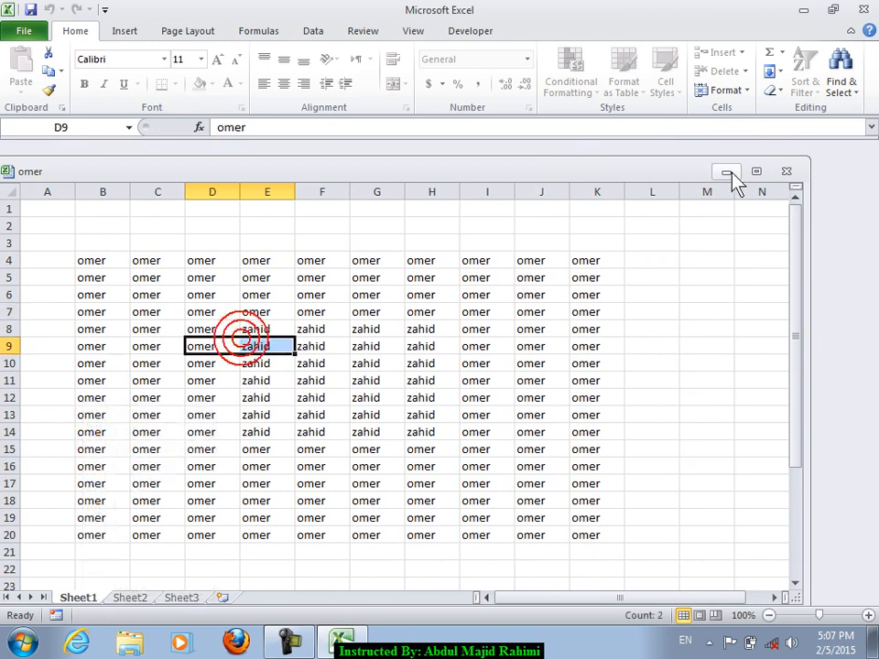
{"action": "right_click", "coordinate": [83, 595]}
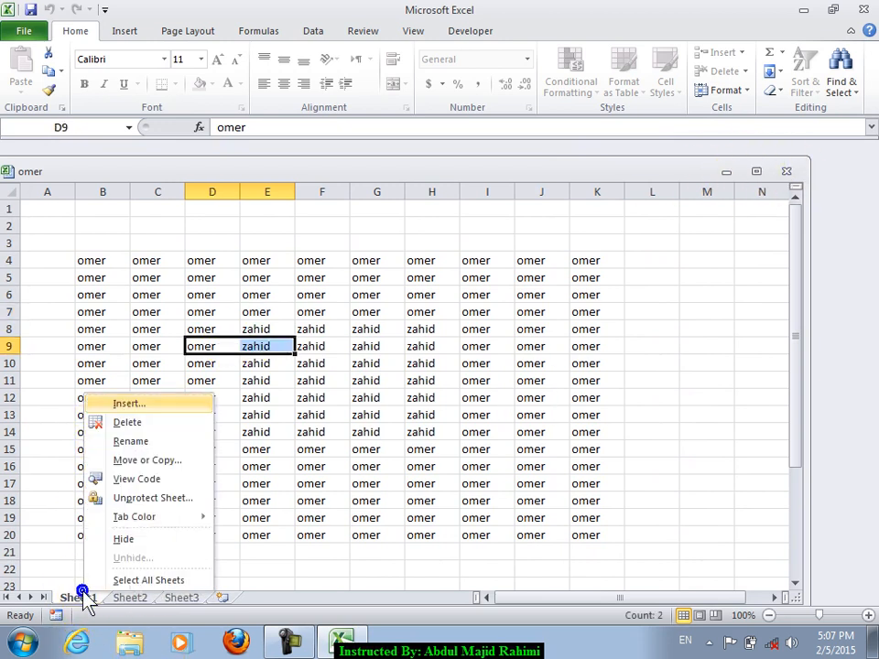
{"action": "left_click", "coordinate": [471, 354]}
{"action": "left_click", "coordinate": [229, 295]}
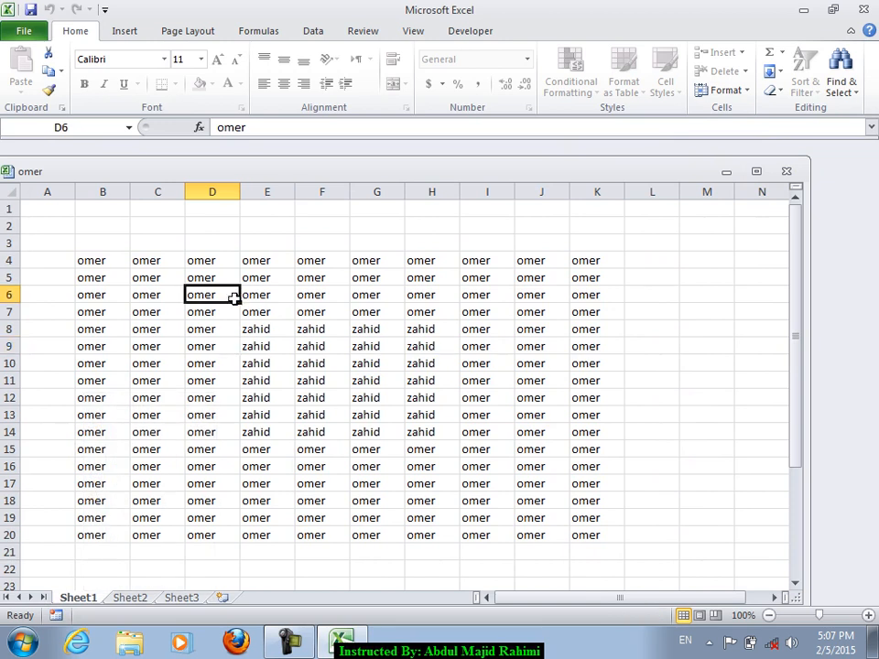
- Protect the omer workbook's Structure and Windows with a password, entered and confirmed
{"action": "left_click", "coordinate": [26, 37]}
{"action": "left_click", "coordinate": [183, 183]}
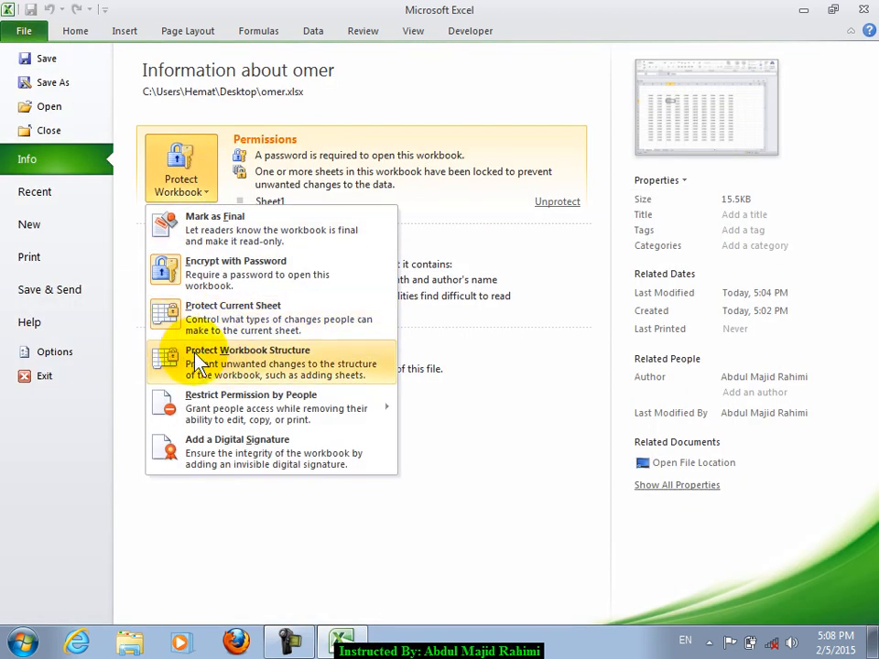
{"action": "left_click", "coordinate": [327, 371]}
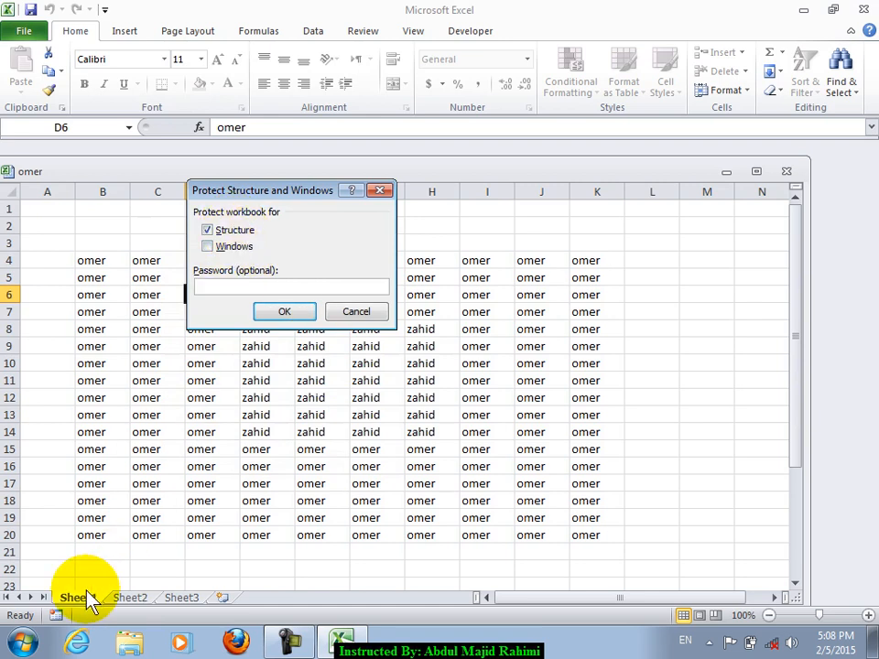
{"action": "left_click", "coordinate": [234, 246]}
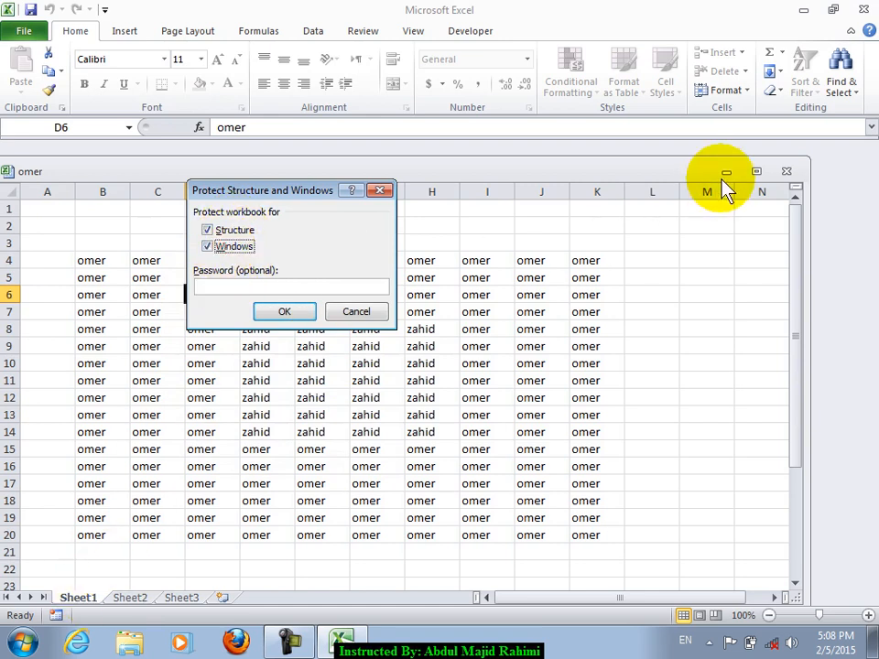
{"action": "left_click", "coordinate": [293, 284]}
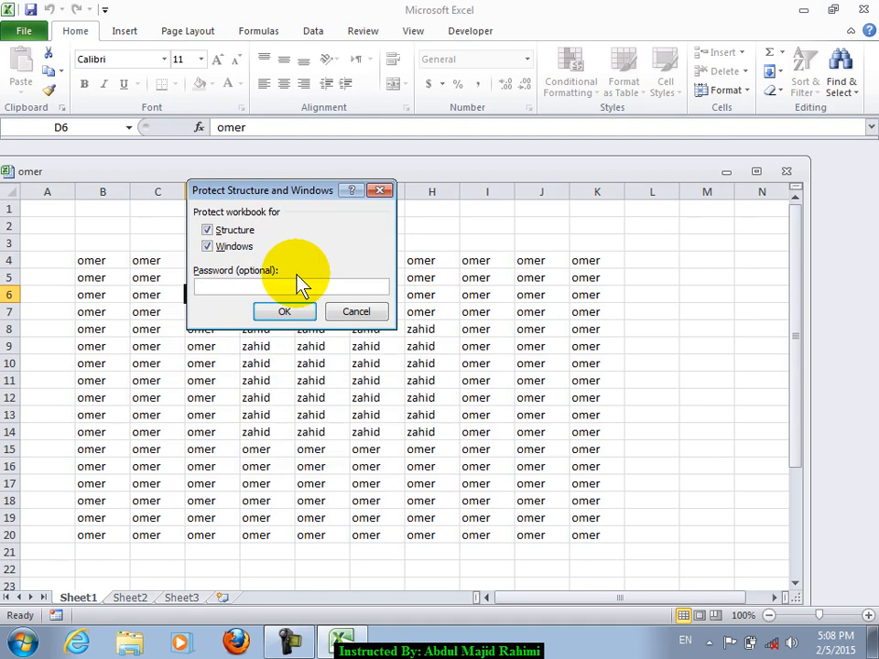
{"action": "type", "text": "123"}
{"action": "key", "text": "Return"}
{"action": "type", "text": "123"}
{"action": "key", "text": "Return"}
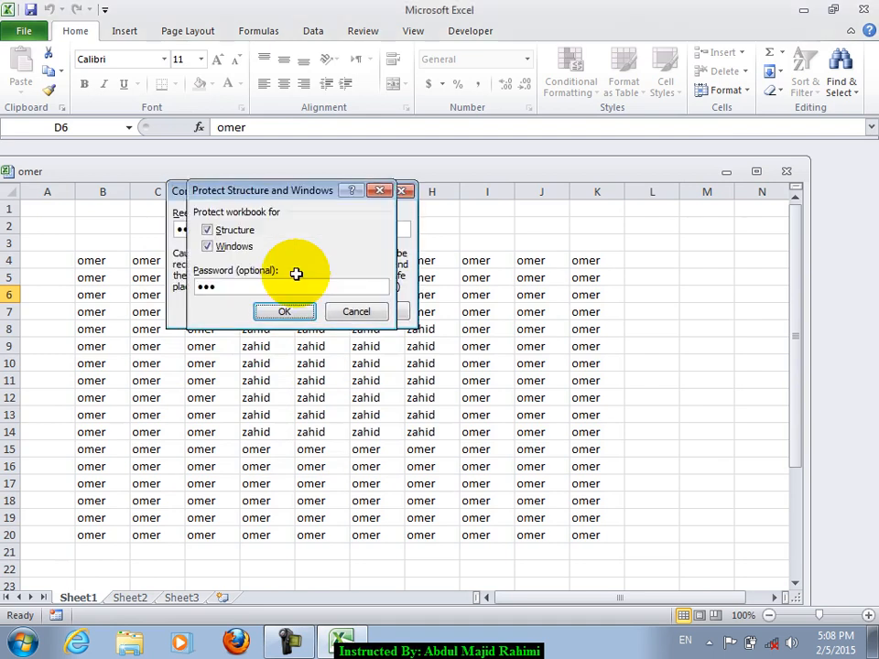
{"action": "left_click", "coordinate": [689, 364]}
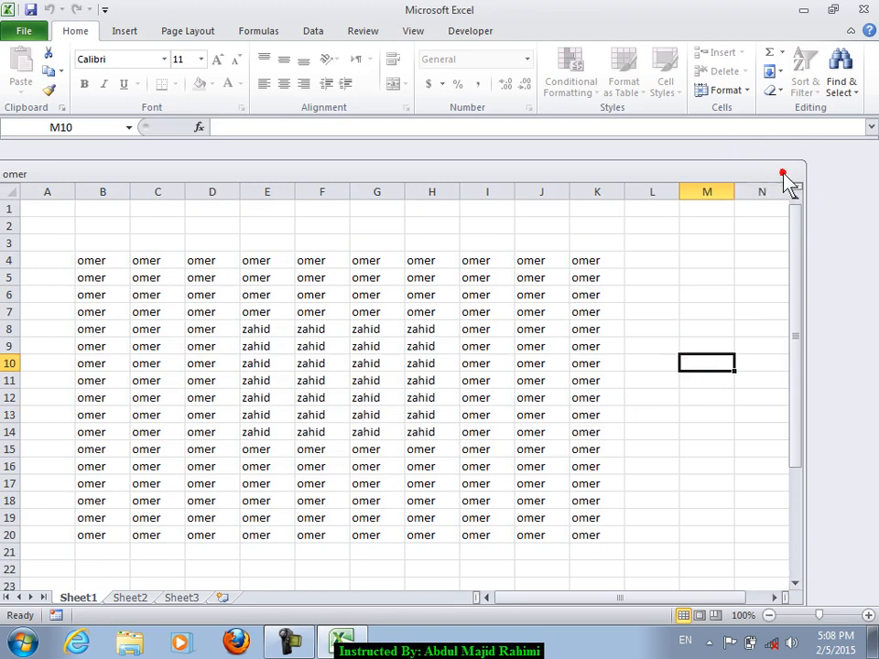
- Check Sheet1's tab options and confirm that moving C7:H15 triggers the read-only warning
{"action": "right_click", "coordinate": [75, 600]}
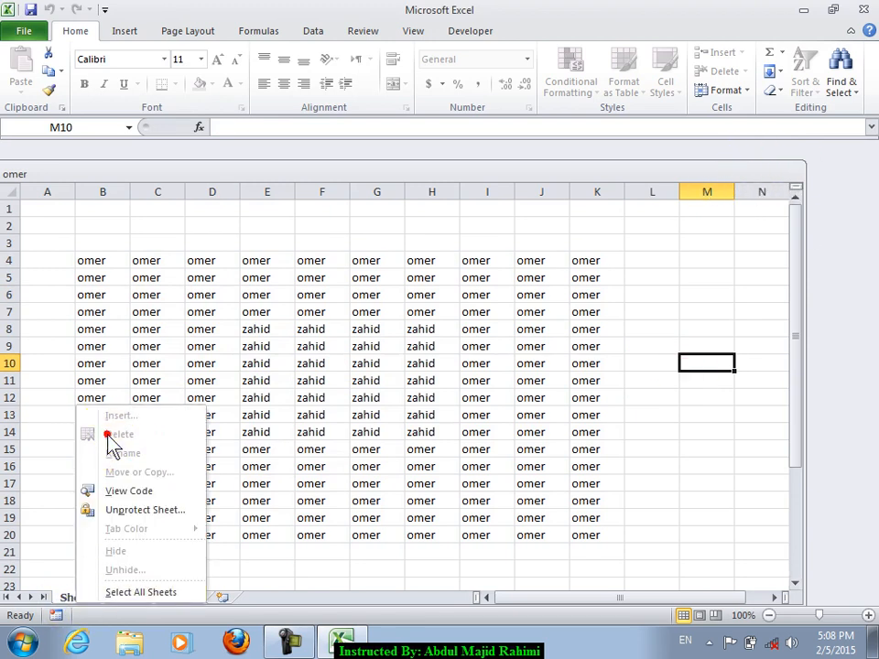
{"action": "left_click", "coordinate": [651, 308]}
{"action": "left_click", "coordinate": [780, 170]}
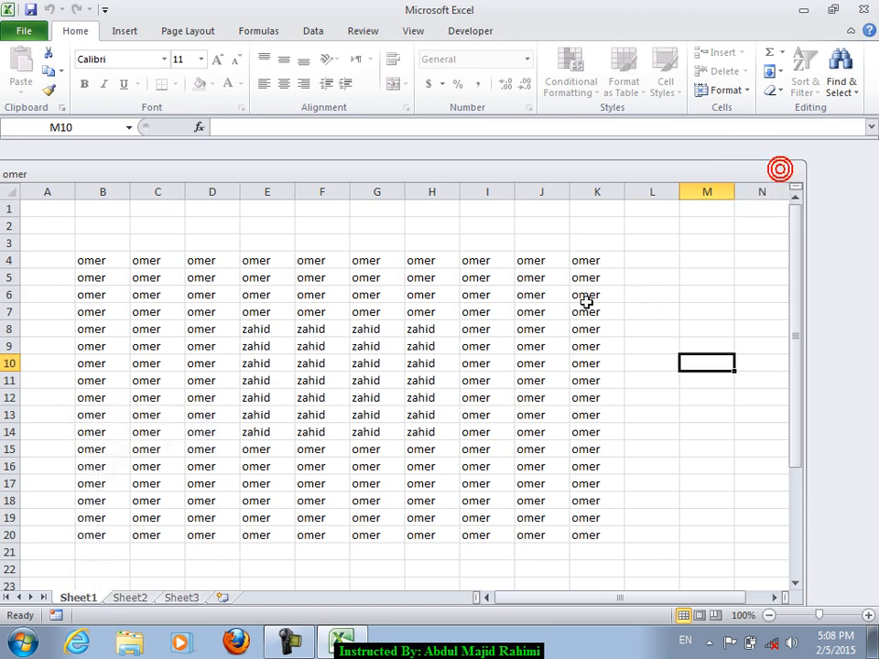
{"action": "left_click", "coordinate": [68, 584]}
{"action": "right_click", "coordinate": [78, 600]}
{"action": "left_click", "coordinate": [534, 385]}
{"action": "left_click_drag", "start_coordinate": [170, 311], "coordinate": [466, 477]}
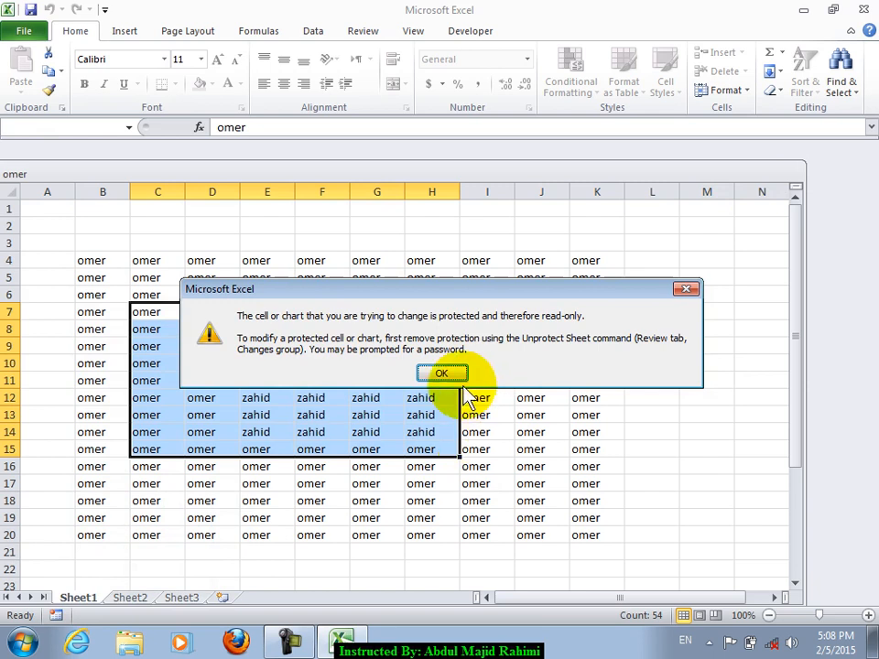
{"action": "left_click", "coordinate": [437, 367]}
{"action": "left_click", "coordinate": [440, 381]}
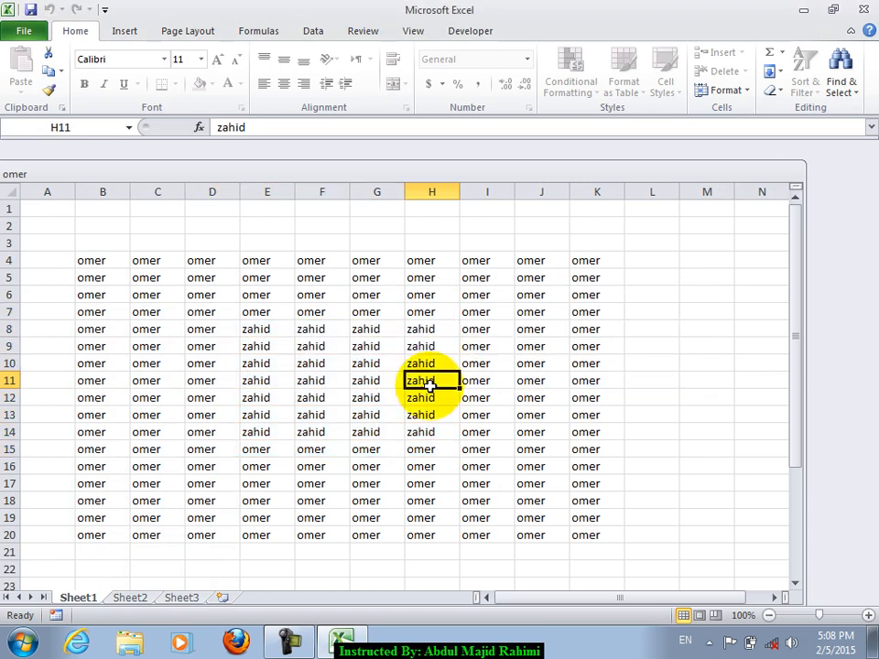
- Fill Sheet2 cells D7:I16 with the word omer, then return to Sheet1
{"action": "left_click", "coordinate": [134, 599]}
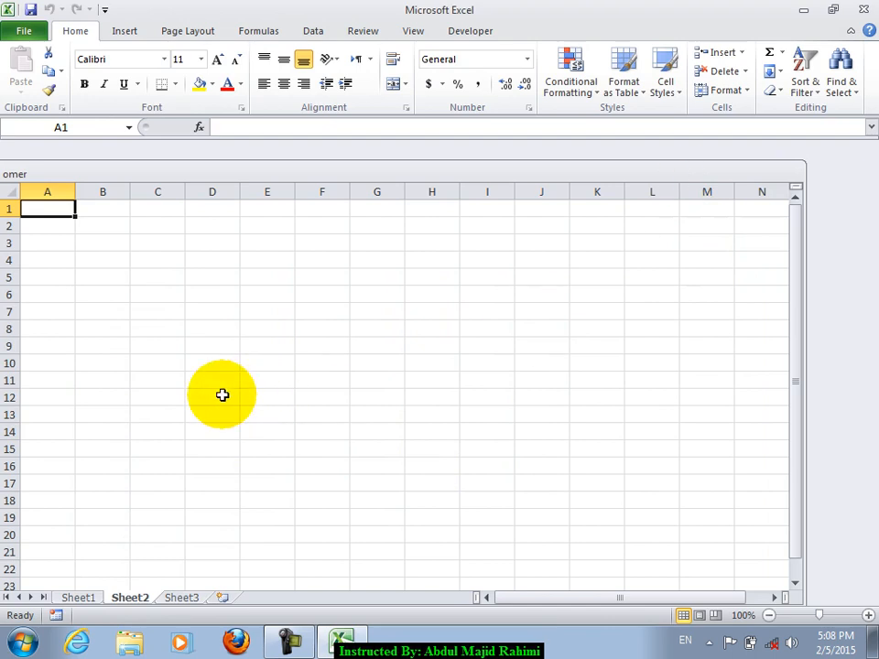
{"action": "left_click_drag", "start_coordinate": [134, 363], "coordinate": [362, 474]}
{"action": "left_click", "coordinate": [321, 361]}
{"action": "left_click_drag", "start_coordinate": [233, 314], "coordinate": [487, 460]}
{"action": "type", "text": "o"}
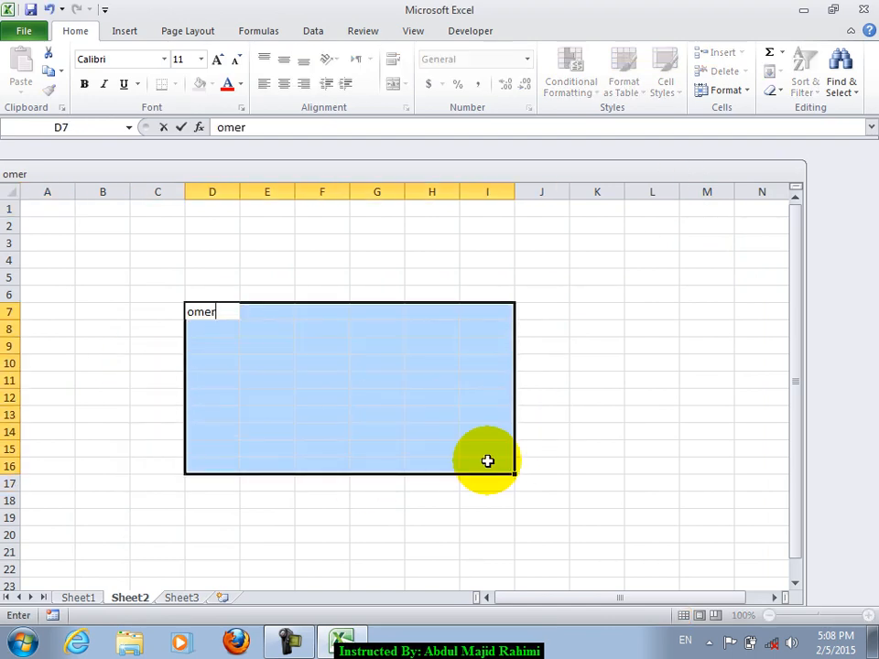
{"action": "type", "text": "mer"}
{"action": "key", "text": "ctrl+Return"}
{"action": "left_click", "coordinate": [319, 450]}
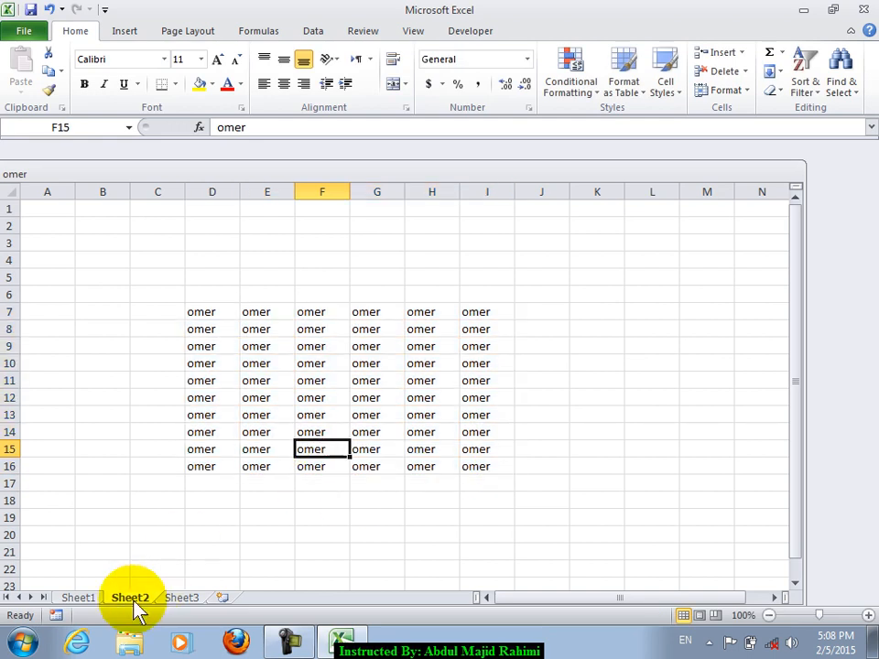
{"action": "left_click", "coordinate": [82, 597]}
{"action": "left_click", "coordinate": [20, 33]}
- Review the Protect Workbook options on the Info page, selecting a few sheet cells in between
{"action": "left_click", "coordinate": [178, 188]}
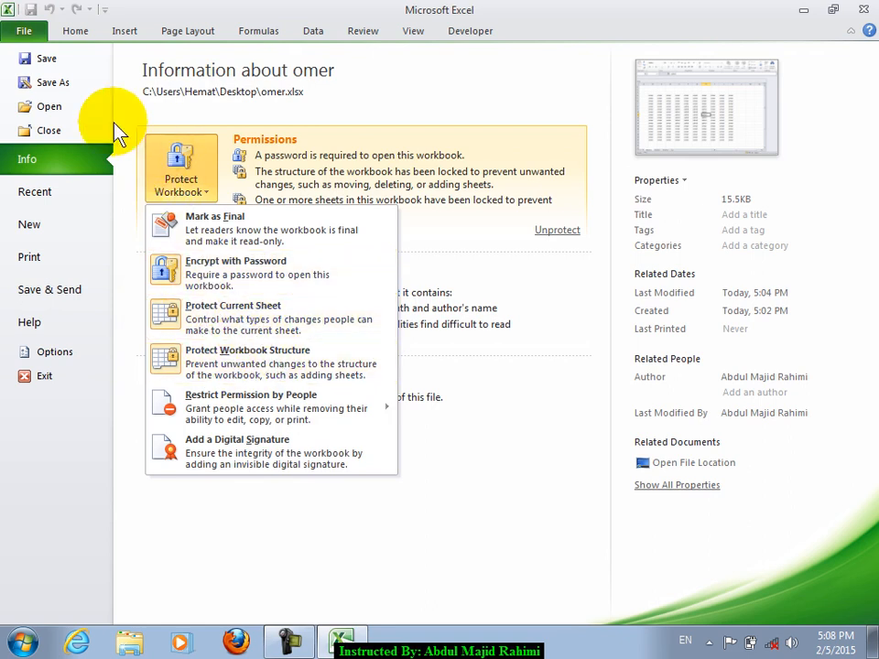
{"action": "left_click", "coordinate": [59, 30]}
{"action": "left_click_drag", "start_coordinate": [151, 240], "coordinate": [177, 359]}
{"action": "left_click_drag", "start_coordinate": [339, 280], "coordinate": [457, 304]}
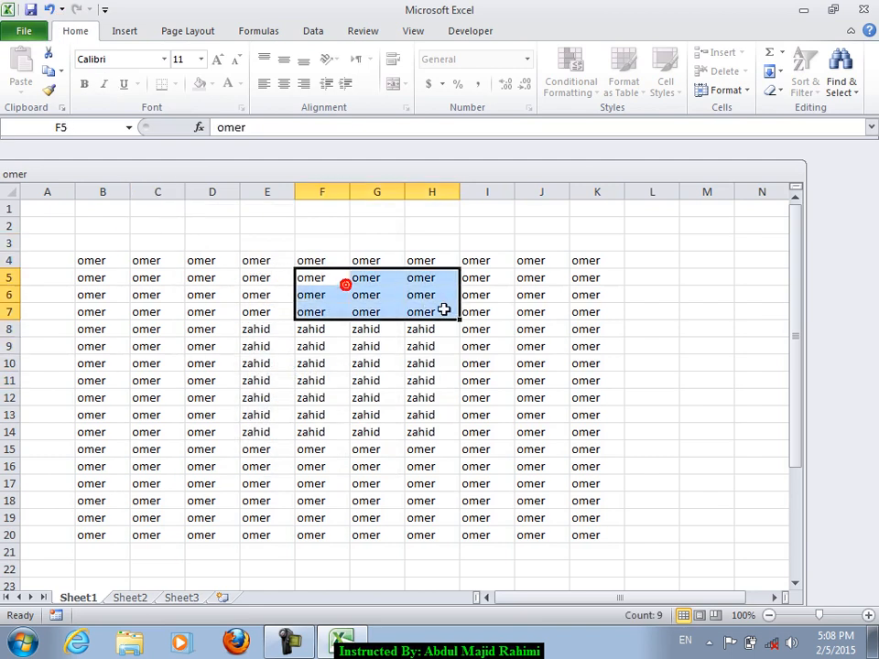
{"action": "left_click", "coordinate": [245, 397]}
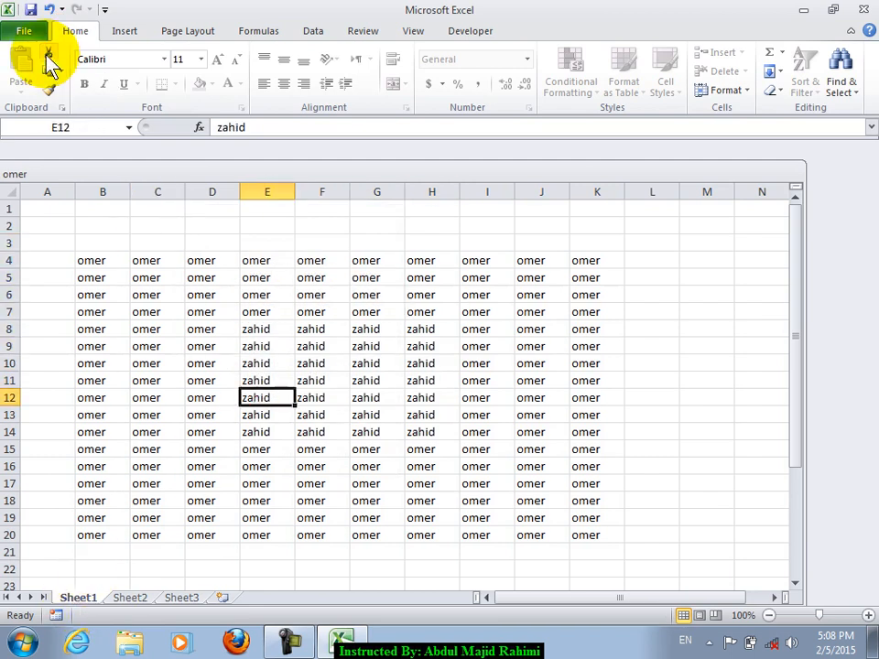
{"action": "left_click", "coordinate": [24, 31]}
{"action": "left_click", "coordinate": [186, 184]}
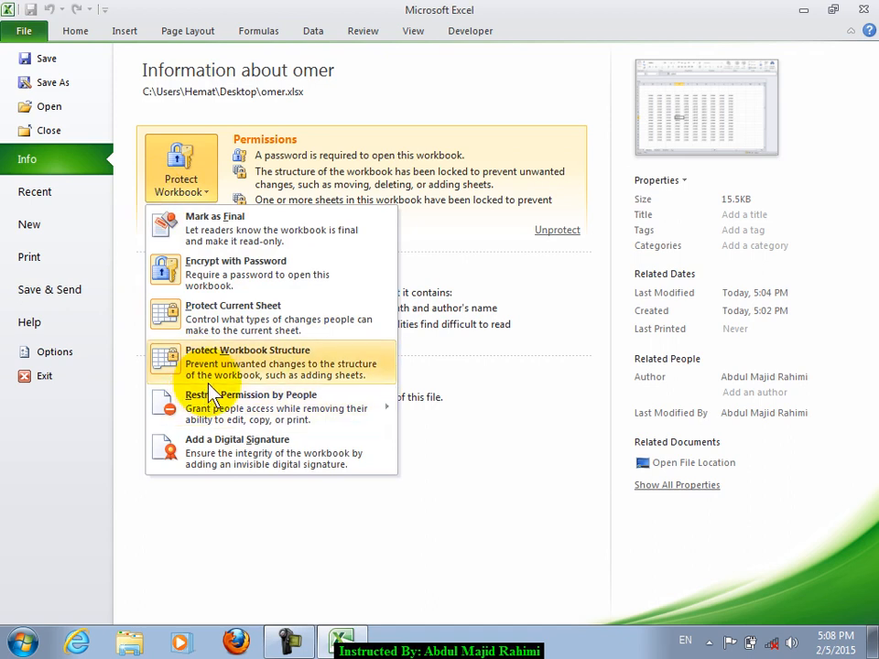
- Switch to Sheet2 and check which options its tab menu allows
{"action": "left_click", "coordinate": [60, 35]}
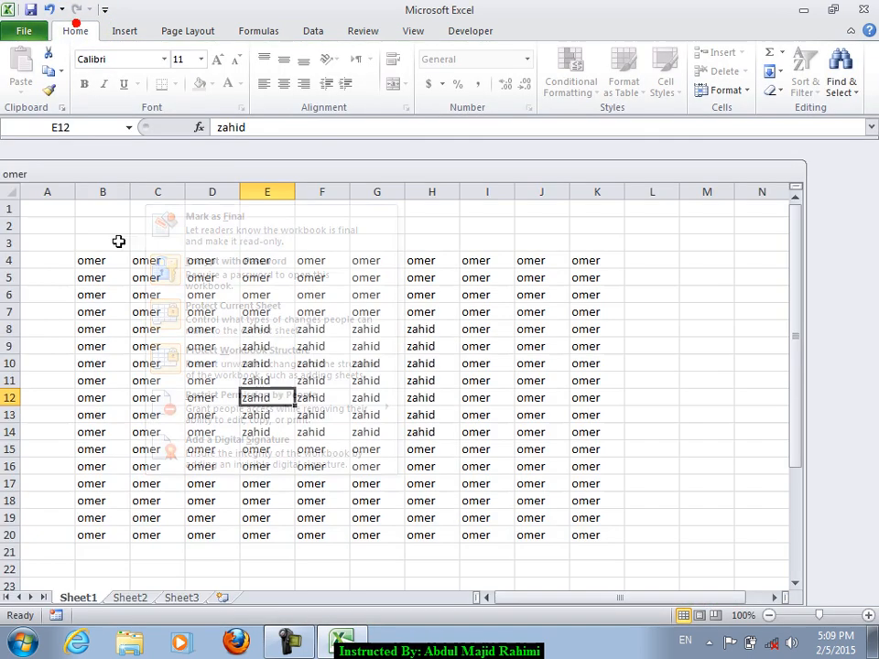
{"action": "right_click", "coordinate": [80, 600]}
{"action": "left_click", "coordinate": [68, 597]}
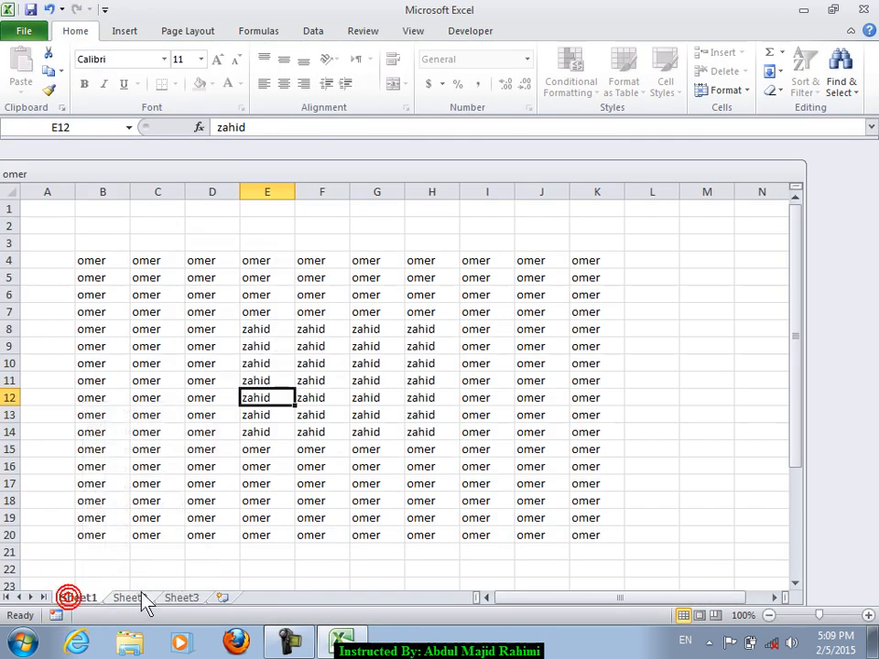
{"action": "left_click", "coordinate": [137, 597]}
{"action": "right_click", "coordinate": [129, 597]}
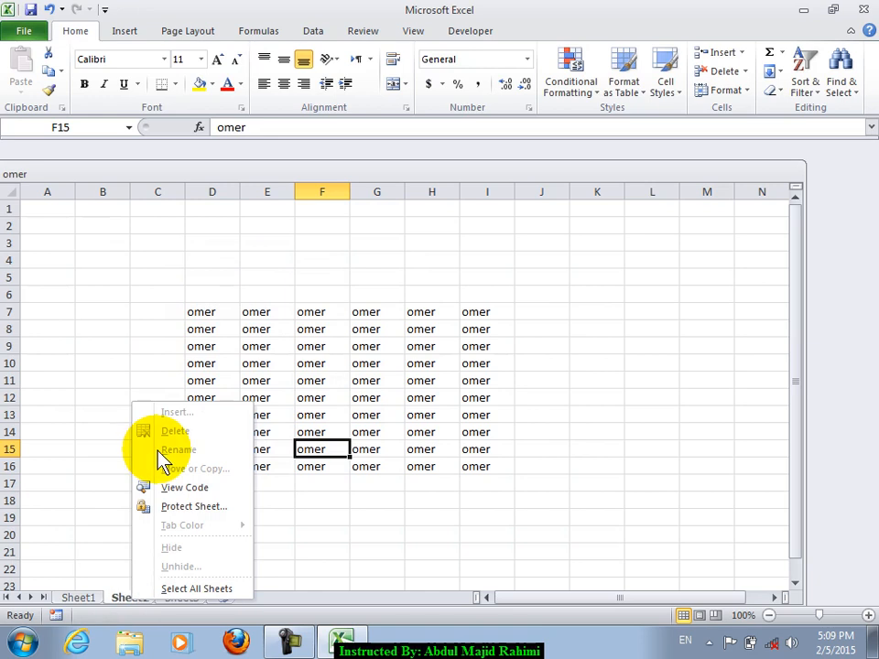
{"action": "left_click", "coordinate": [354, 439]}
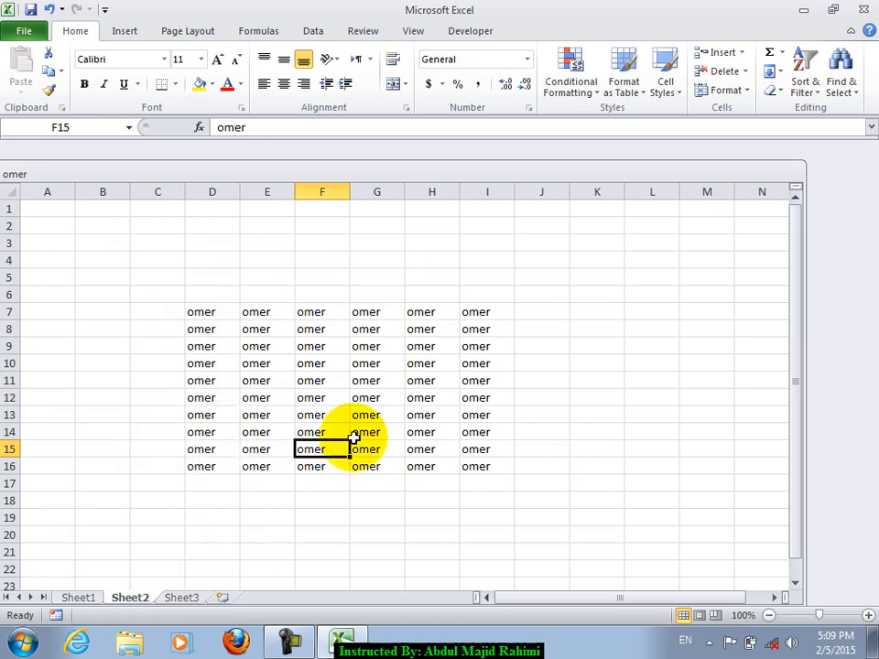
{"action": "left_click", "coordinate": [519, 275]}
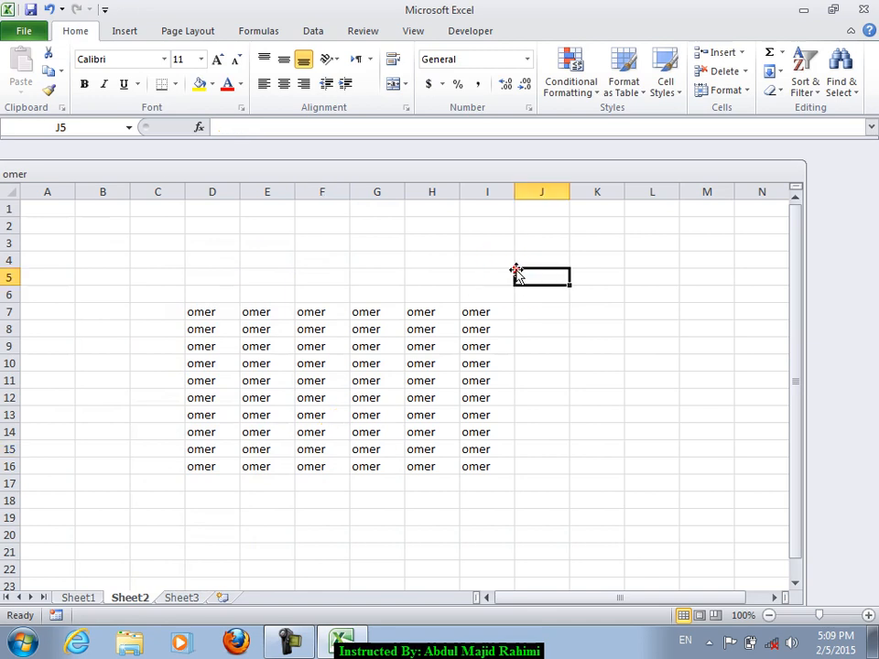
- Protect Sheet2 as the current sheet with a password, entered and confirmed
{"action": "left_click", "coordinate": [26, 31]}
{"action": "left_click", "coordinate": [180, 183]}
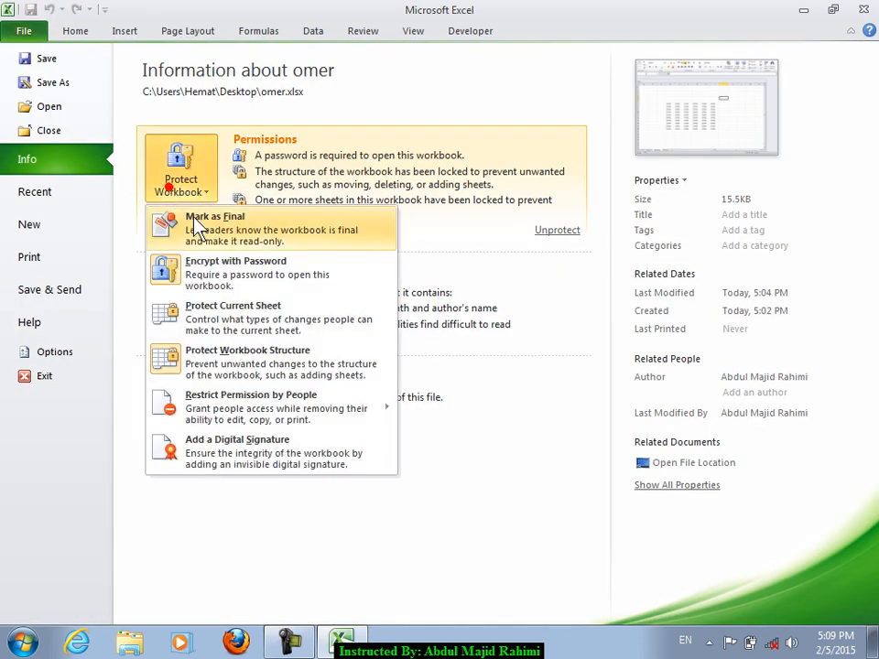
{"action": "left_click", "coordinate": [220, 328]}
{"action": "type", "text": "••"}
{"action": "key", "text": "Return"}
{"action": "type", "text": "••"}
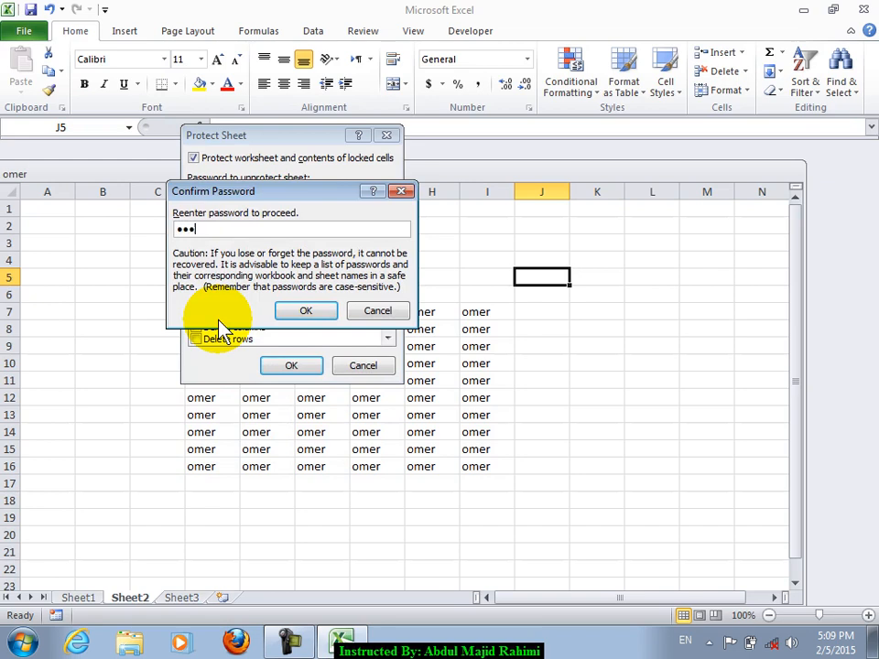
{"action": "key", "text": "Return"}
- Try deleting D4:L16 on Sheet2 and dismiss the protected-cell warning
{"action": "left_click_drag", "start_coordinate": [206, 260], "coordinate": [628, 467]}
{"action": "key", "text": "Delete"}
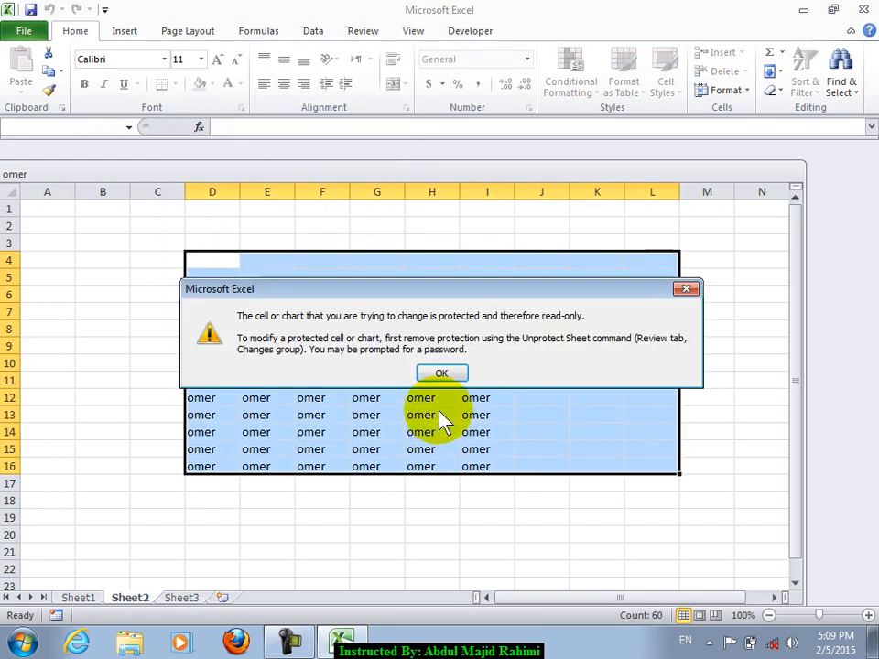
{"action": "left_click", "coordinate": [438, 374]}
{"action": "left_click", "coordinate": [393, 311]}
- Unprotect Sheet2 with its password, then switch to Sheet1
{"action": "right_click", "coordinate": [122, 600]}
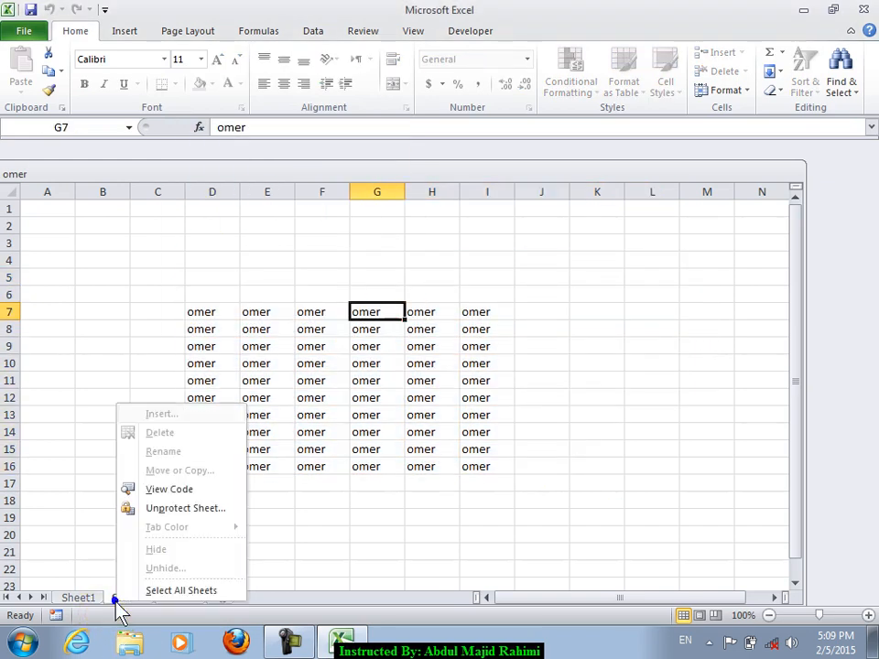
{"action": "left_click", "coordinate": [729, 163]}
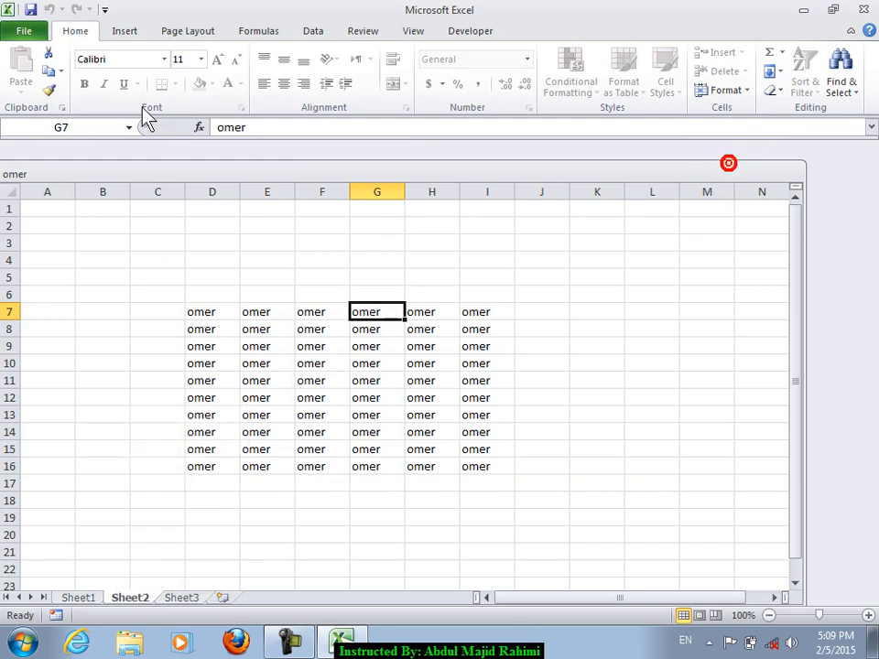
{"action": "left_click", "coordinate": [25, 31]}
{"action": "left_click", "coordinate": [179, 181]}
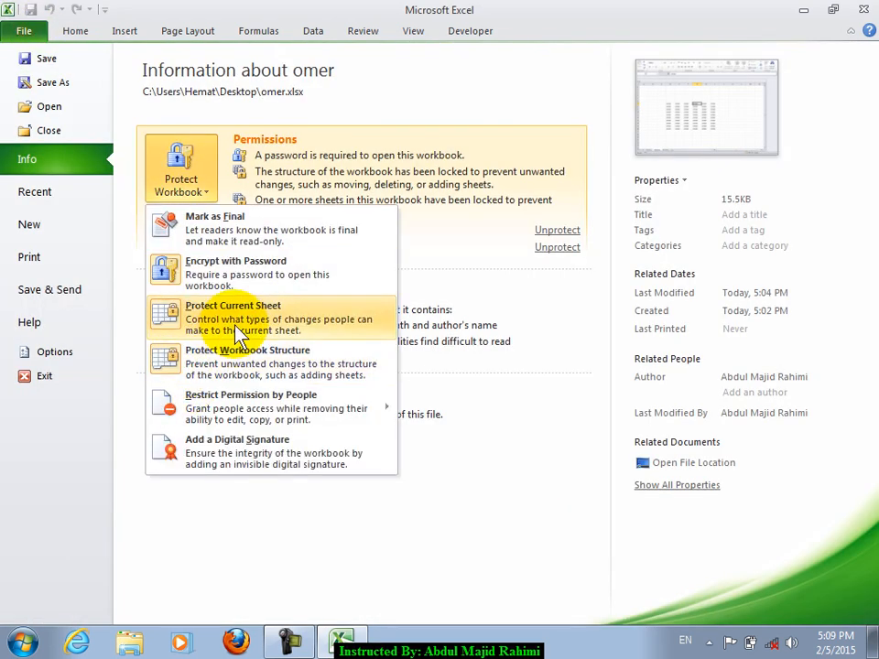
{"action": "left_click", "coordinate": [285, 312]}
{"action": "type", "text": "123"}
{"action": "key", "text": "Return"}
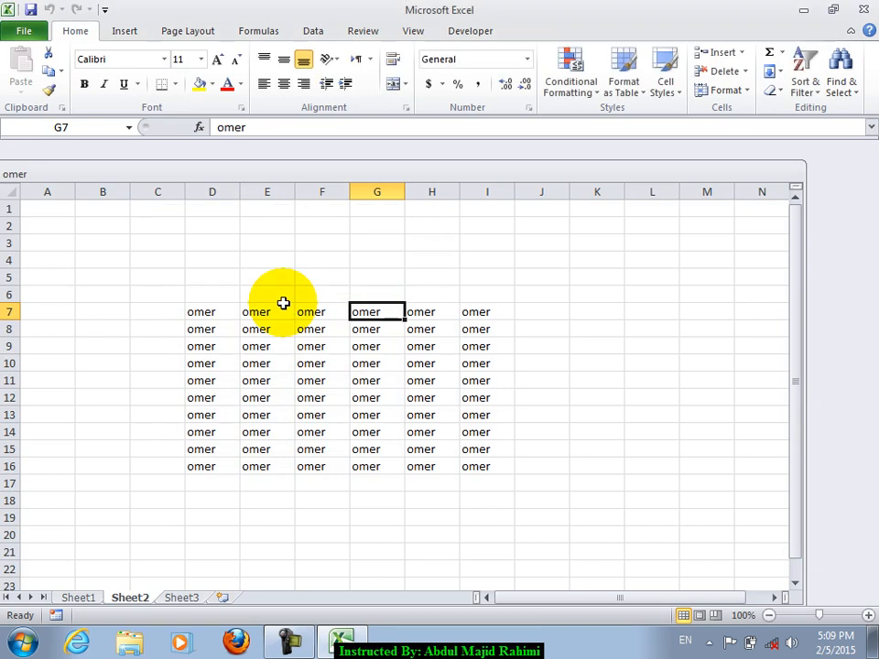
{"action": "left_click", "coordinate": [78, 597]}
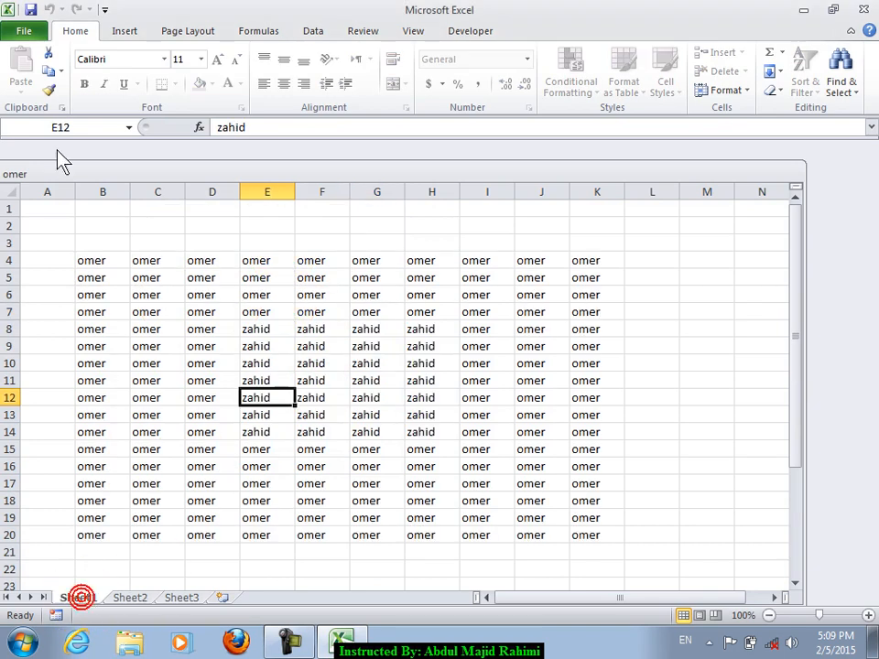
- Remove the sheet protection from Sheet1 via Protect Workbook on the Info page
{"action": "left_click", "coordinate": [23, 30]}
{"action": "left_click", "coordinate": [181, 179]}
{"action": "left_click", "coordinate": [218, 311]}
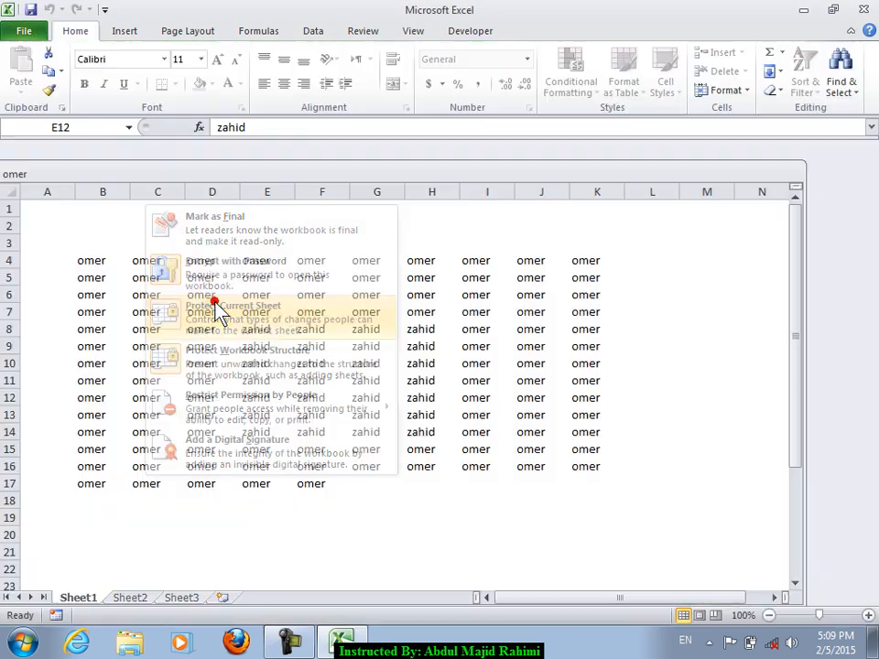
{"action": "key", "text": "Return"}
{"action": "left_click", "coordinate": [420, 326]}
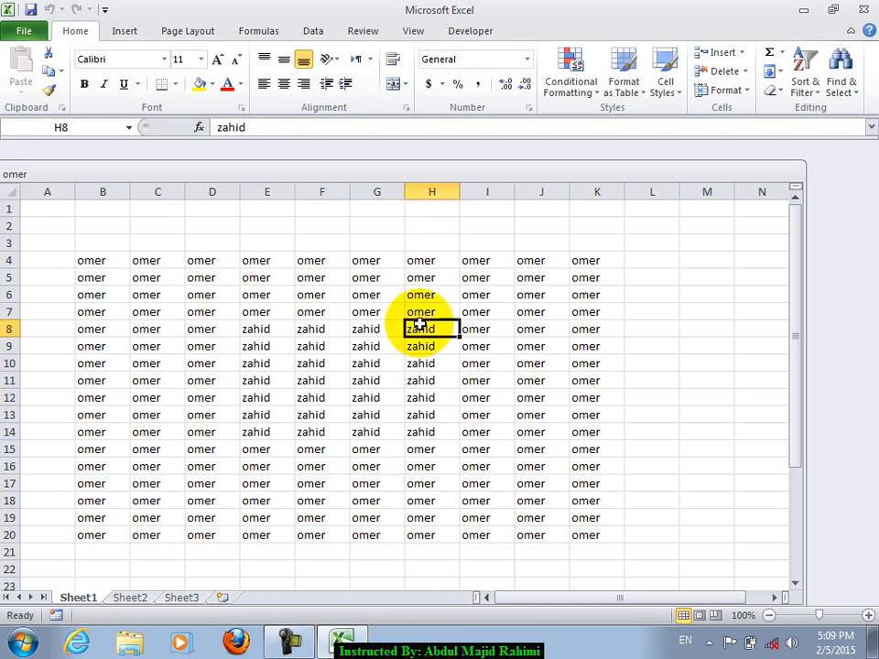
- Remove the workbook structure protection
{"action": "left_click", "coordinate": [37, 33]}
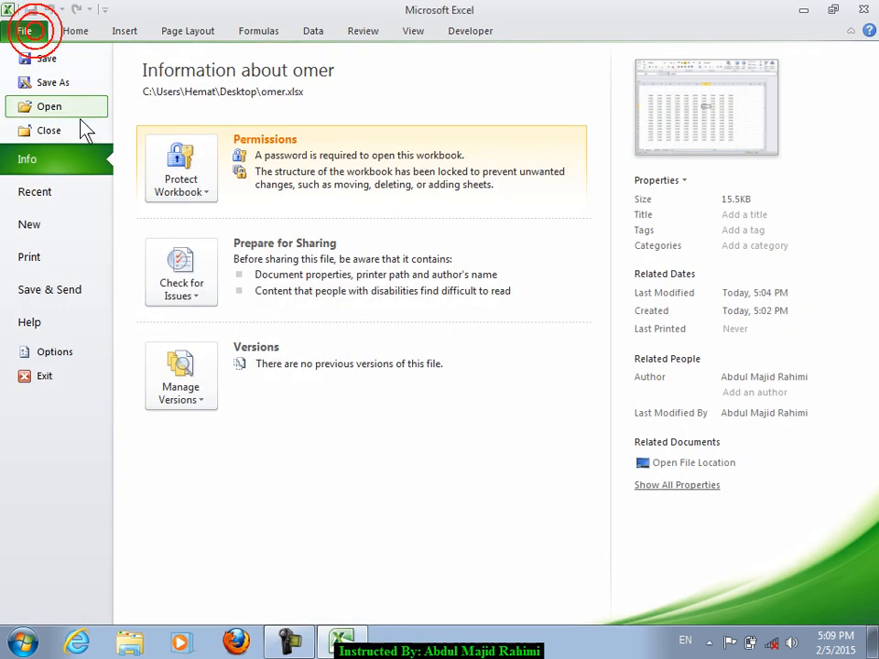
{"action": "left_click", "coordinate": [189, 202]}
{"action": "left_click", "coordinate": [188, 356]}
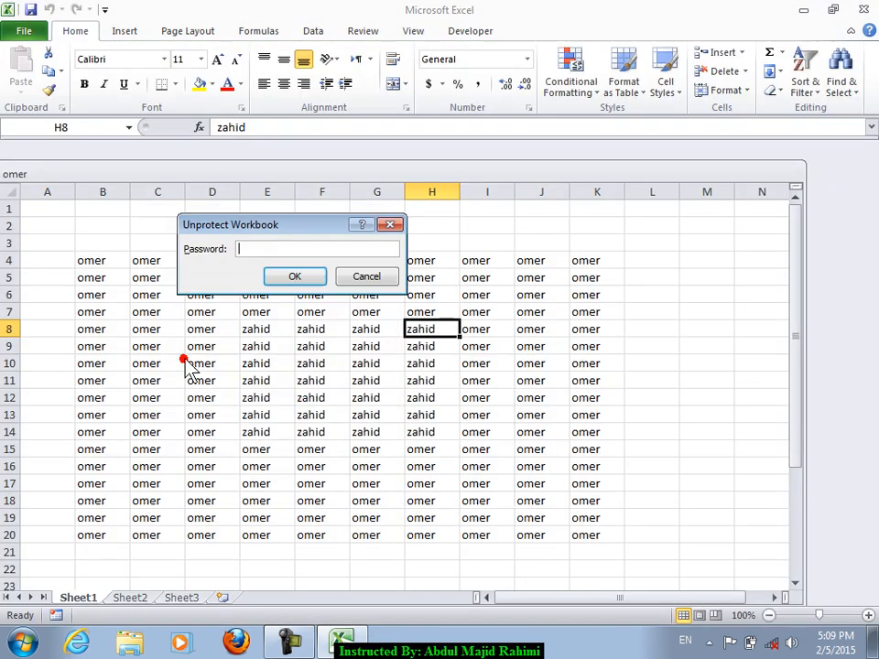
{"action": "key", "text": "Return"}
{"action": "left_click", "coordinate": [170, 310]}
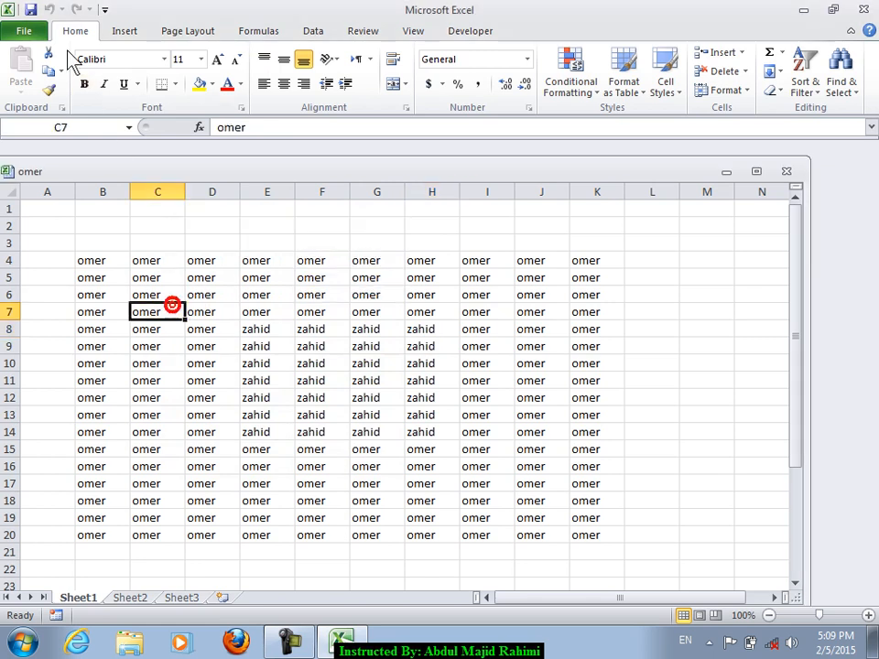
- Recheck the protection options, then maximize the omer workbook window
{"action": "left_click", "coordinate": [27, 32]}
{"action": "left_click", "coordinate": [186, 171]}
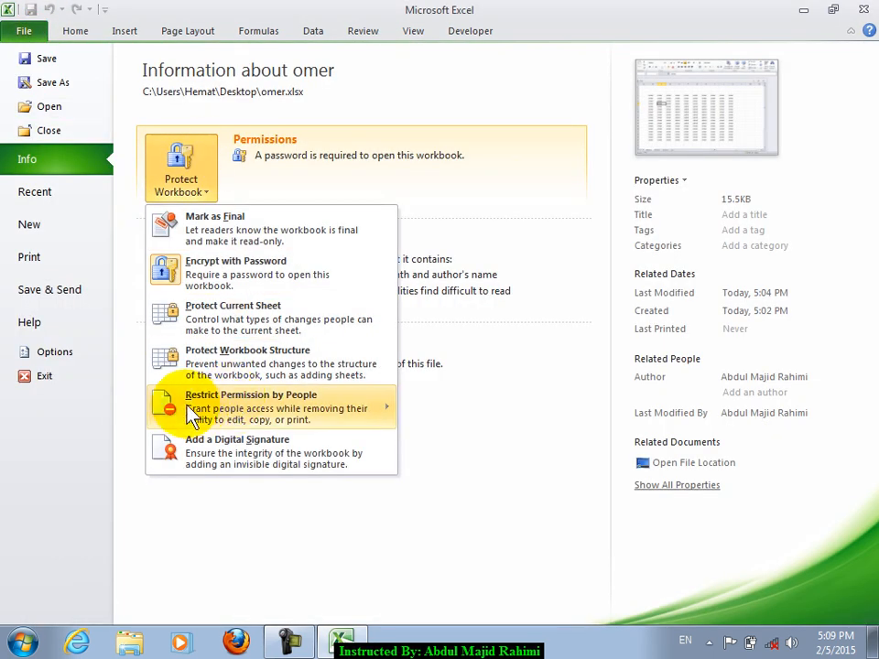
{"action": "mouse_move", "coordinate": [222, 414]}
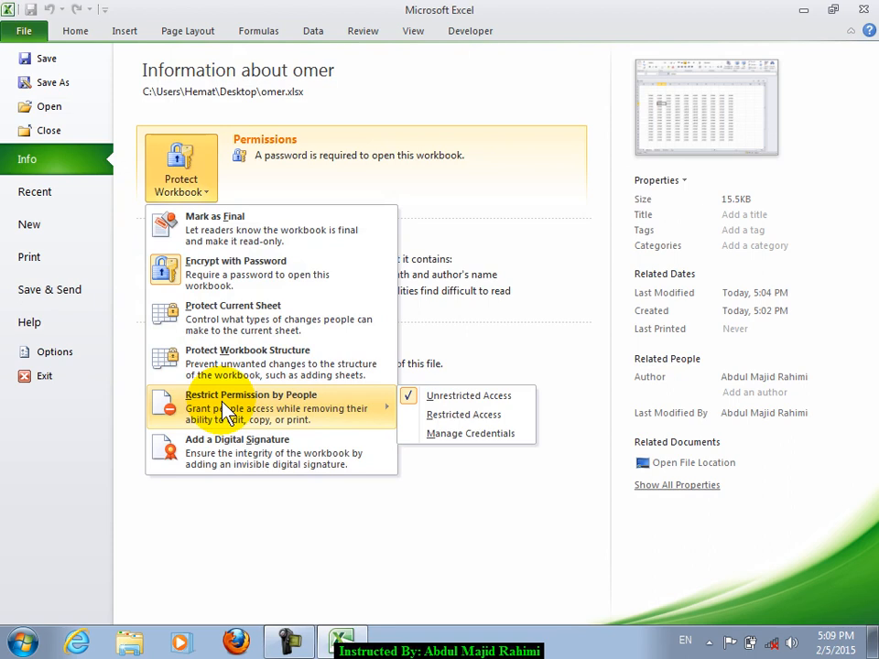
{"action": "left_click", "coordinate": [73, 30]}
{"action": "double_click", "coordinate": [303, 174]}
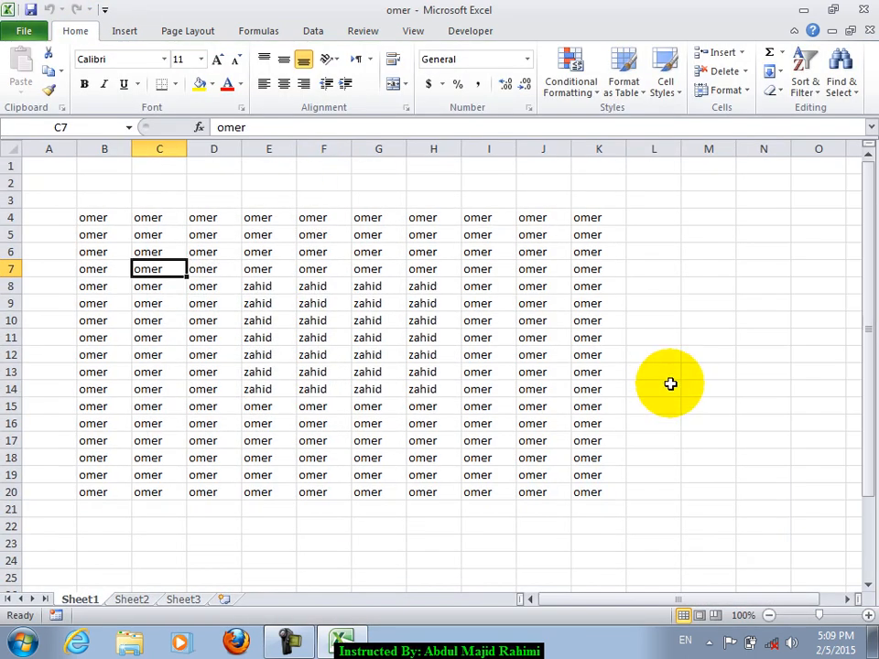
{"action": "left_click", "coordinate": [705, 405]}
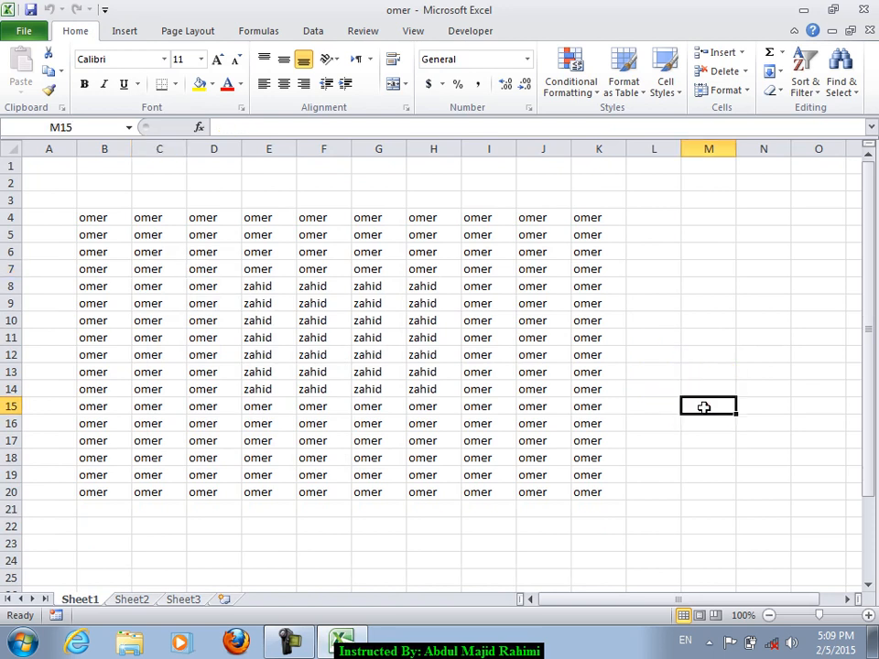
{"action": "scroll", "coordinate": [578, 442], "scroll_direction": "down", "scroll_amount": 3}
{"action": "left_click", "coordinate": [395, 405]}
{"action": "type", "text": "omer"}
{"action": "key", "text": "Return"}
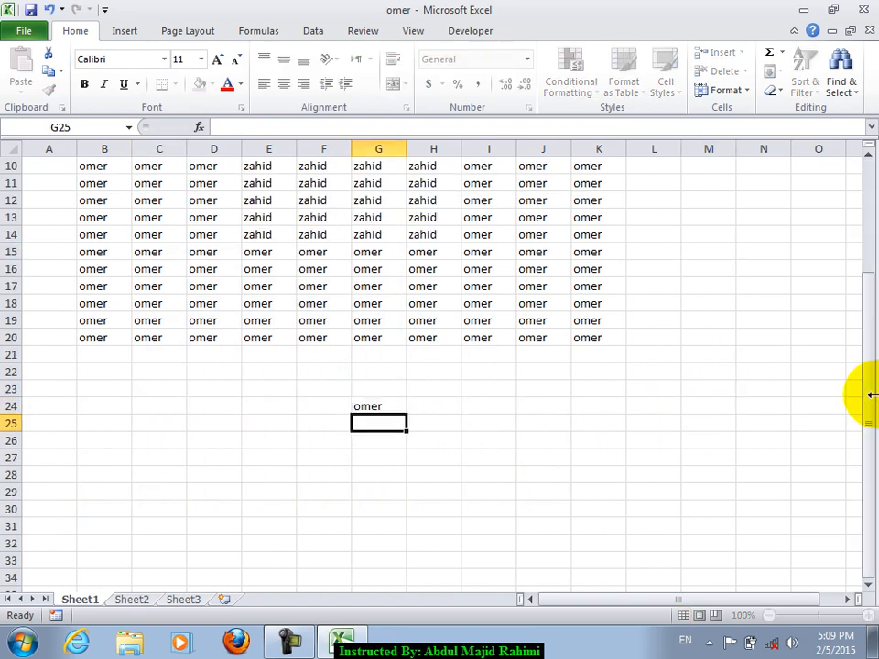
{"action": "type", "text": "user name"}
{"action": "key", "text": "Return"}
{"action": "type", "text": "password"}
{"action": "key", "text": "Return"}
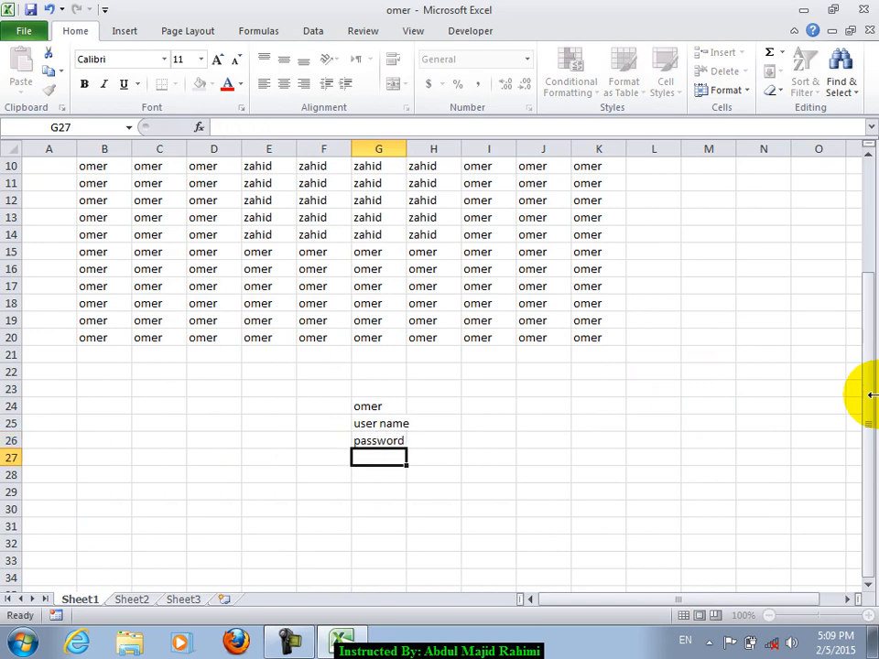
{"action": "key", "text": "Return"}
{"action": "type", "text": "a"}
{"action": "key", "text": "Return"}
{"action": "type", "text": "username"}
{"action": "key", "text": "Return"}
{"action": "type", "text": "password"}
{"action": "key", "text": "Return"}
{"action": "key", "text": "shift+Up"}
{"action": "key", "text": "shift+Up"}
{"action": "key", "text": "shift+Up"}
{"action": "key", "text": "shift+Up"}
{"action": "key", "text": "shift+Up"}
{"action": "key", "text": "shift+Up"}
{"action": "key", "text": "shift+Up"}
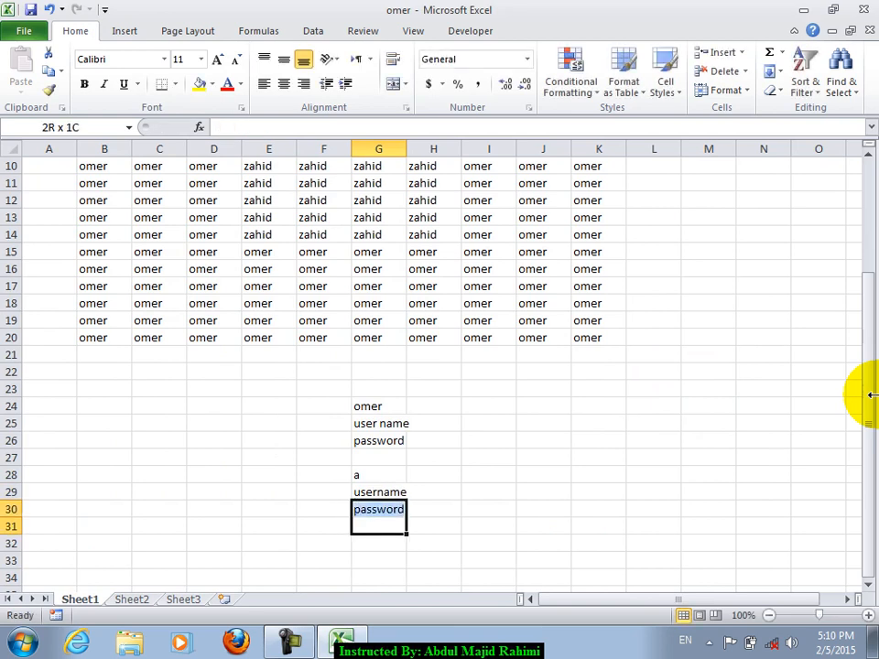
{"action": "key", "text": "ctrl+c"}
{"action": "key", "text": "Delete"}
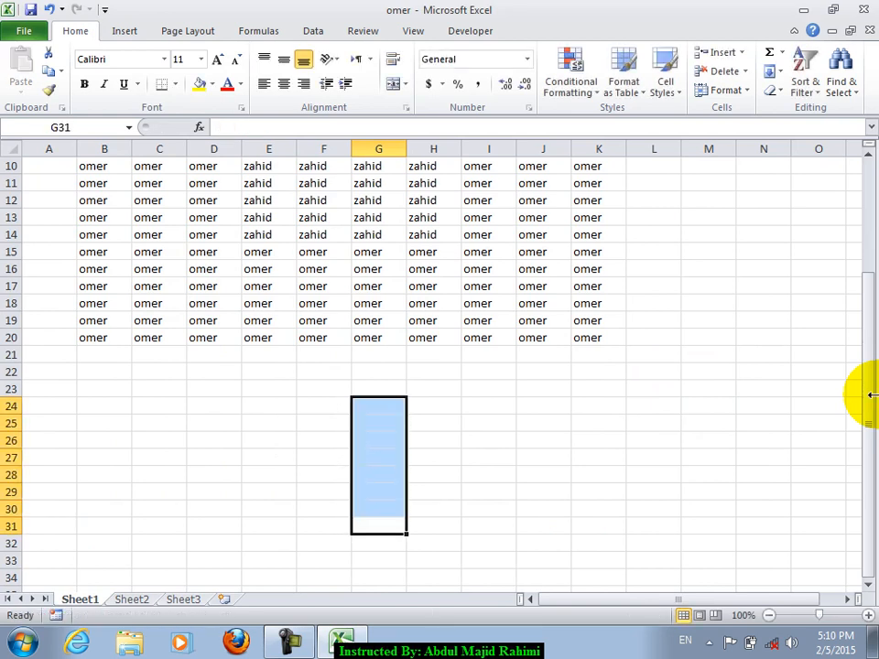
{"action": "key", "text": "Up"}
{"action": "key", "text": "Up"}
{"action": "key", "text": "Up"}
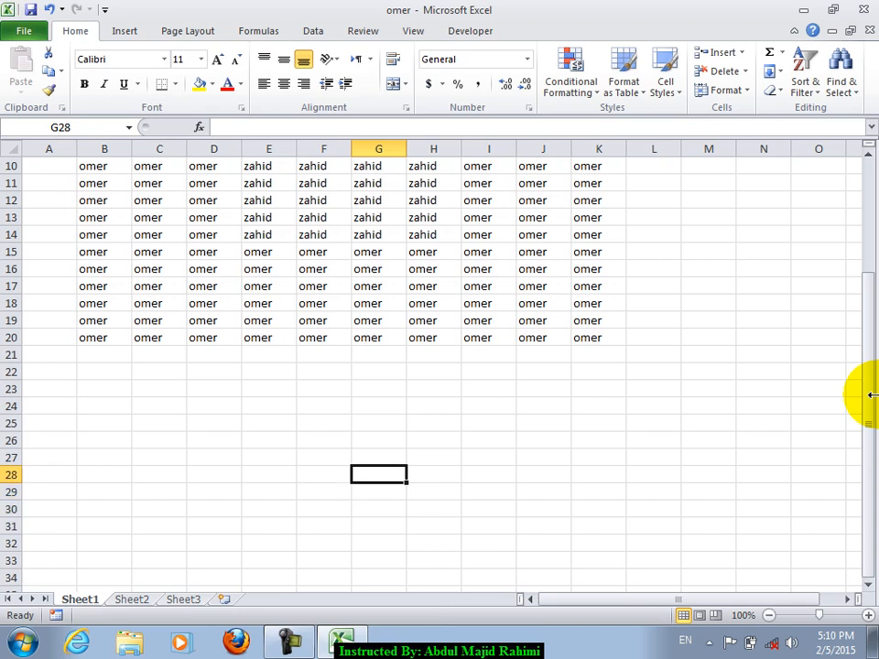
{"action": "left_click", "coordinate": [400, 408]}
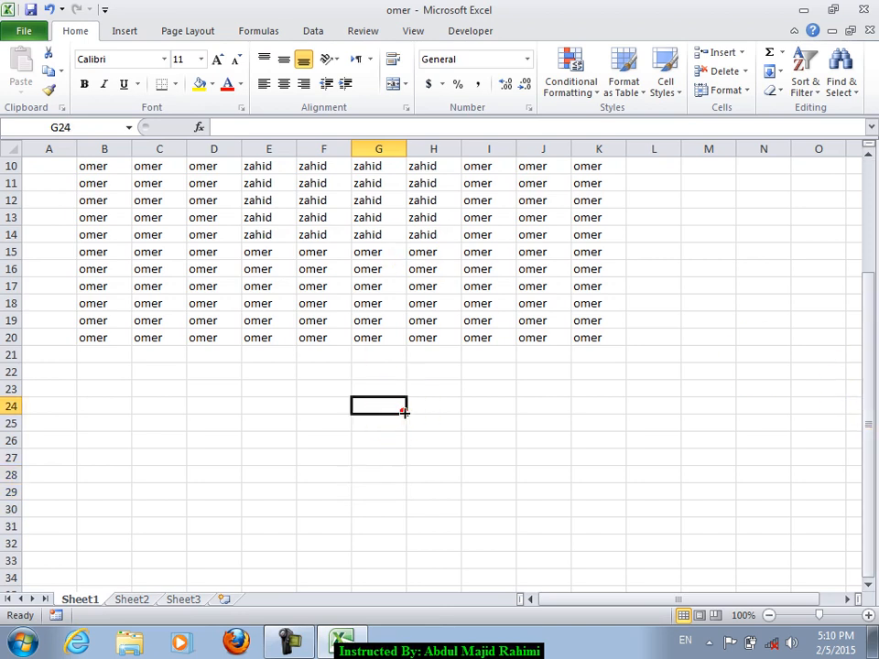
- Close the omer workbook without saving and relaunch Excel 2010 from the Start menu
{"action": "left_click", "coordinate": [863, 9]}
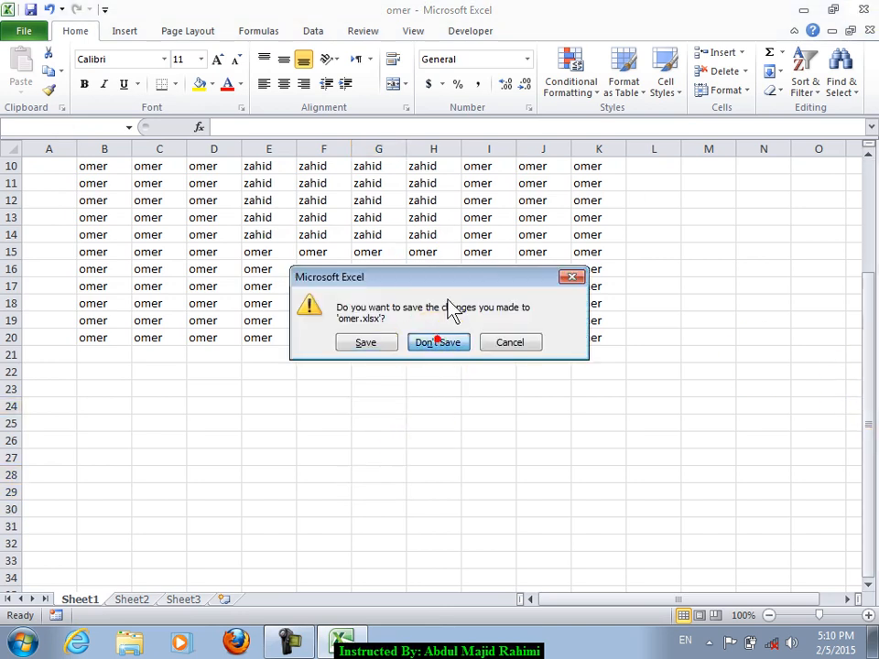
{"action": "left_click", "coordinate": [436, 344]}
{"action": "key", "text": "super"}
{"action": "left_click", "coordinate": [101, 240]}
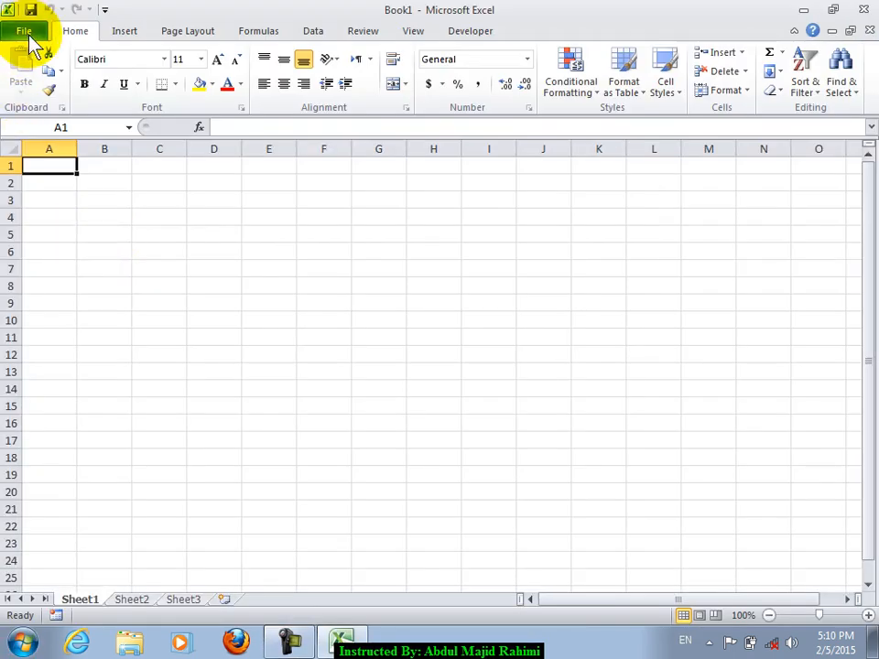
- Look at Book1's Protect Workbook options on the Info page, then return to the worksheet
{"action": "left_click", "coordinate": [28, 33]}
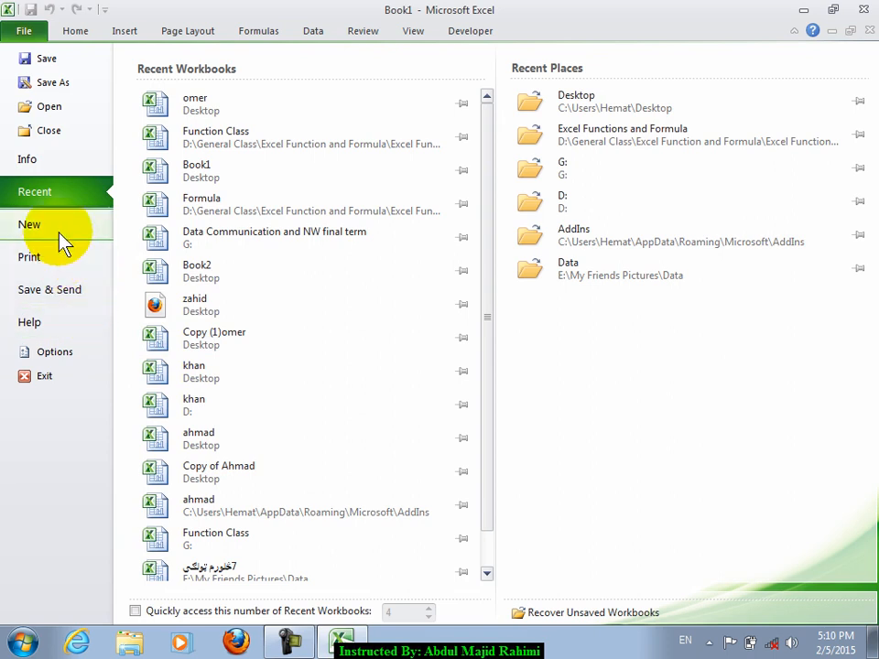
{"action": "left_click", "coordinate": [57, 161]}
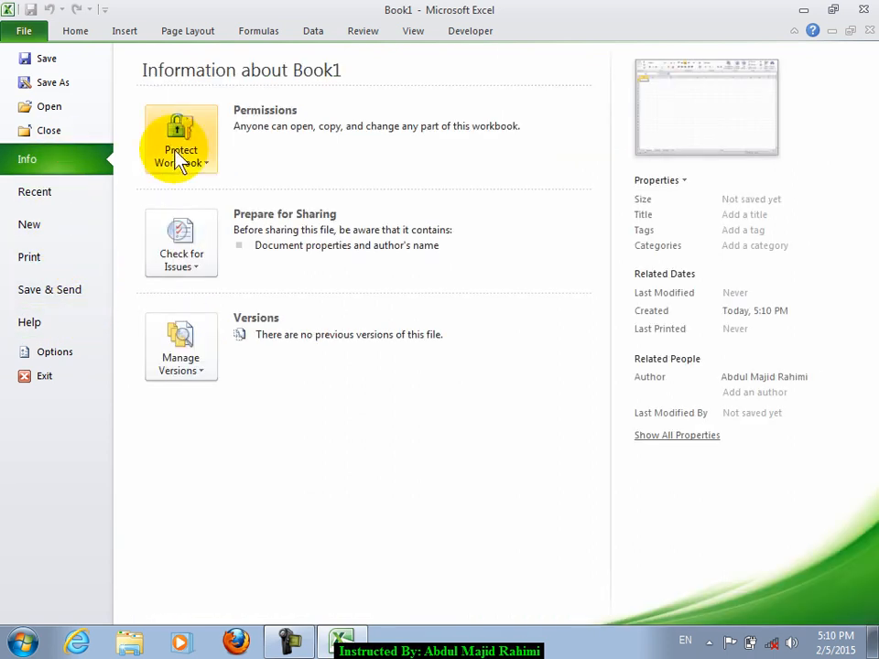
{"action": "left_click", "coordinate": [178, 149]}
{"action": "mouse_move", "coordinate": [167, 376]}
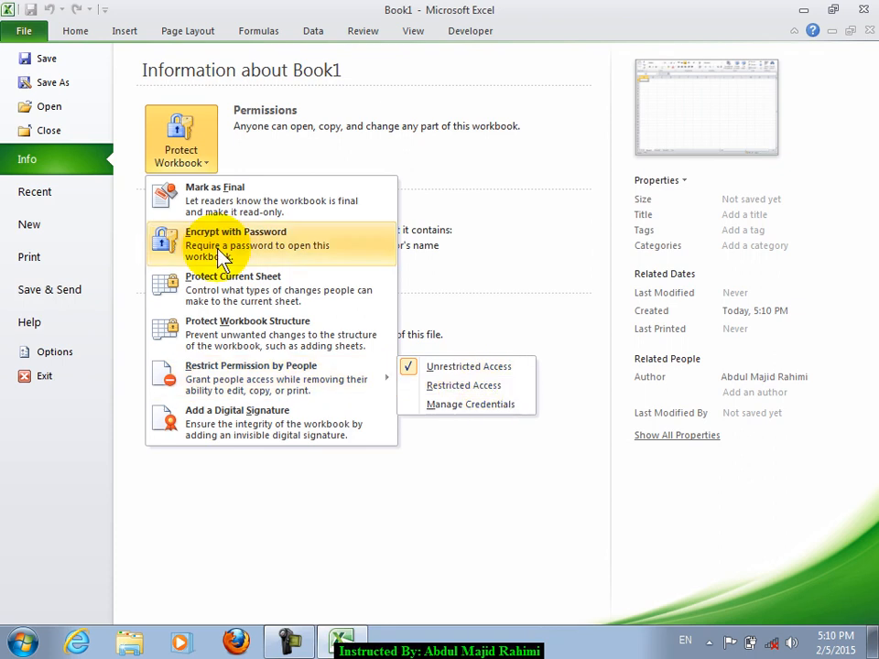
{"action": "left_click", "coordinate": [81, 33]}
{"action": "left_click", "coordinate": [311, 235]}
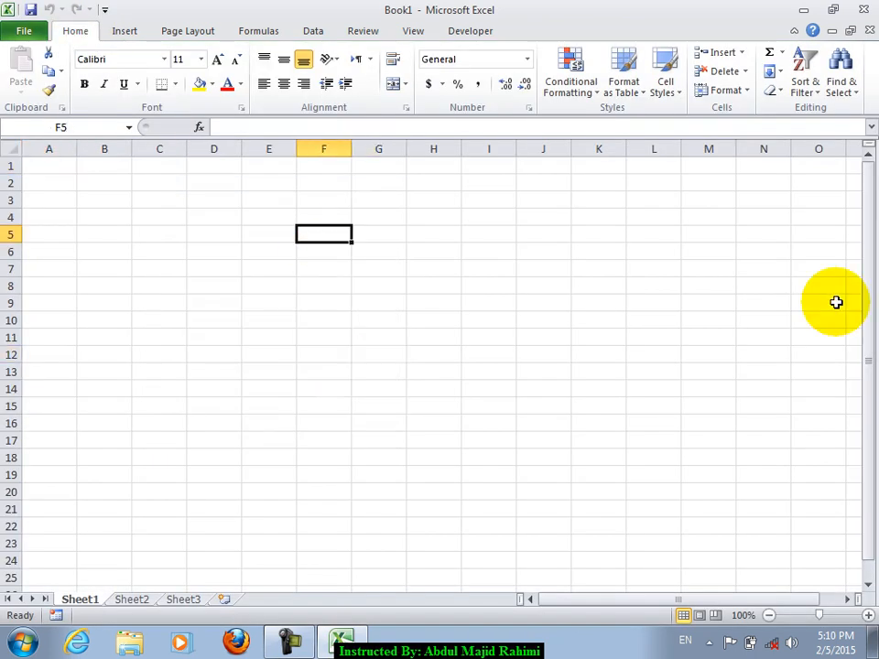
- Enter IRM:Information Rights Management in F5, Register in F7, Internet in F9, Microsoft in F10
{"action": "type", "text": "IRM"}
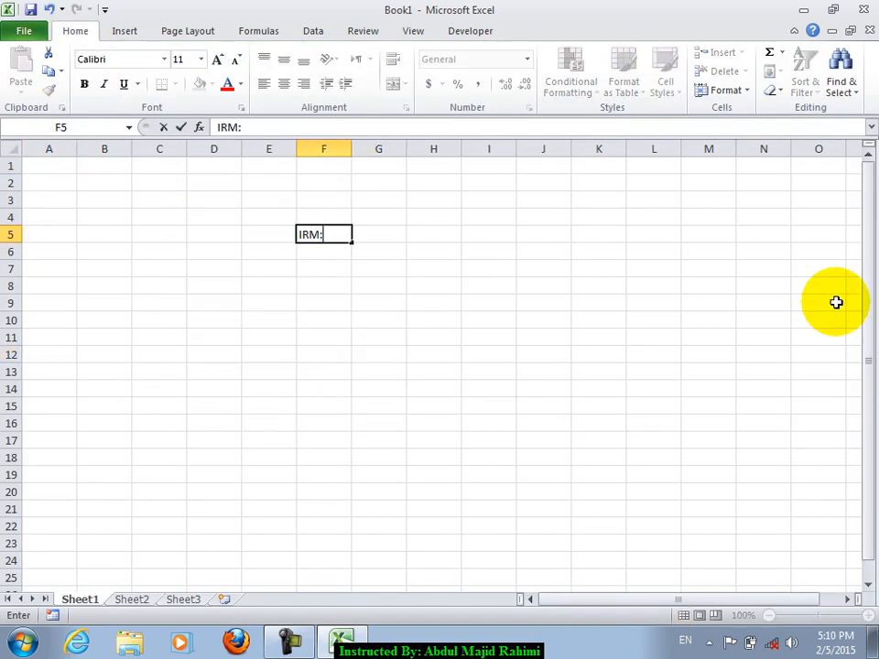
{"action": "type", "text": ":Infor"}
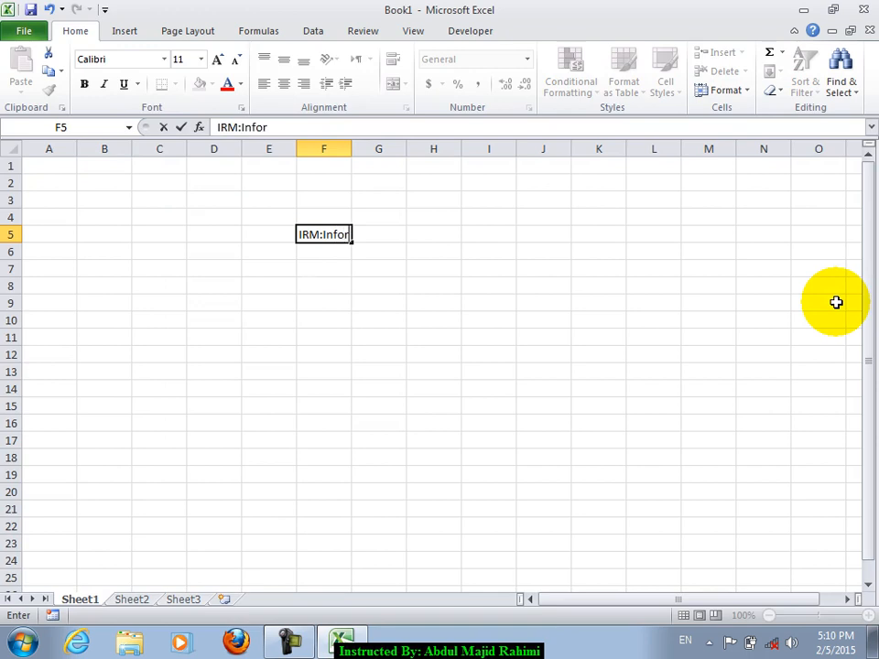
{"action": "type", "text": "mation Rights Management"}
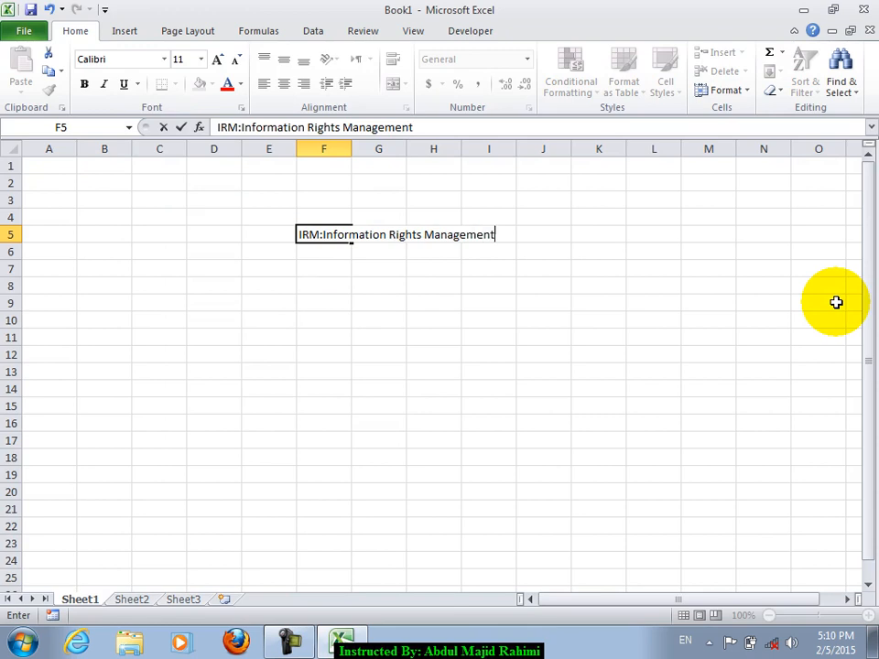
{"action": "key", "text": "Return"}
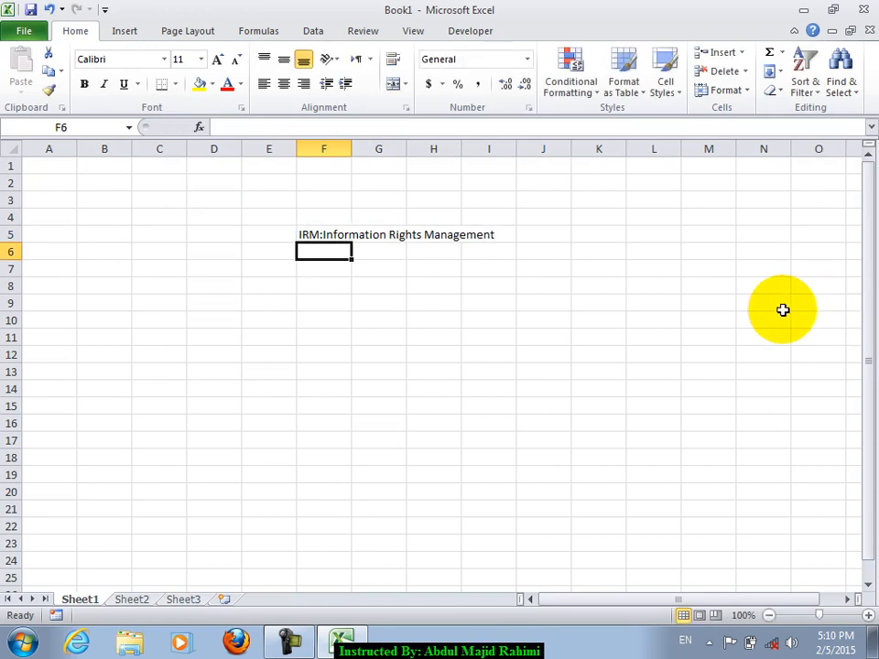
{"action": "key", "text": "Return"}
{"action": "type", "text": "R"}
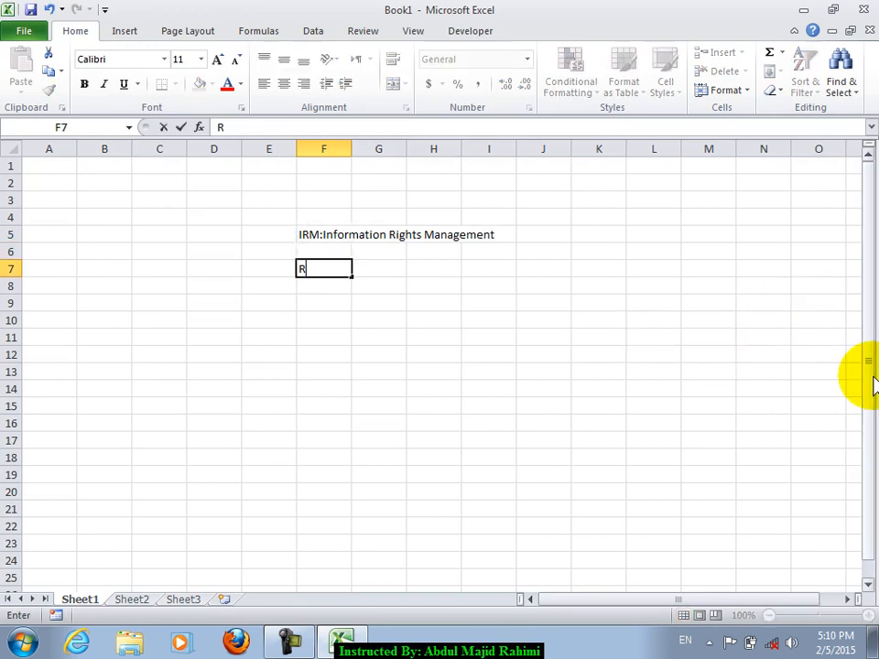
{"action": "type", "text": "egister"}
{"action": "key", "text": "Return"}
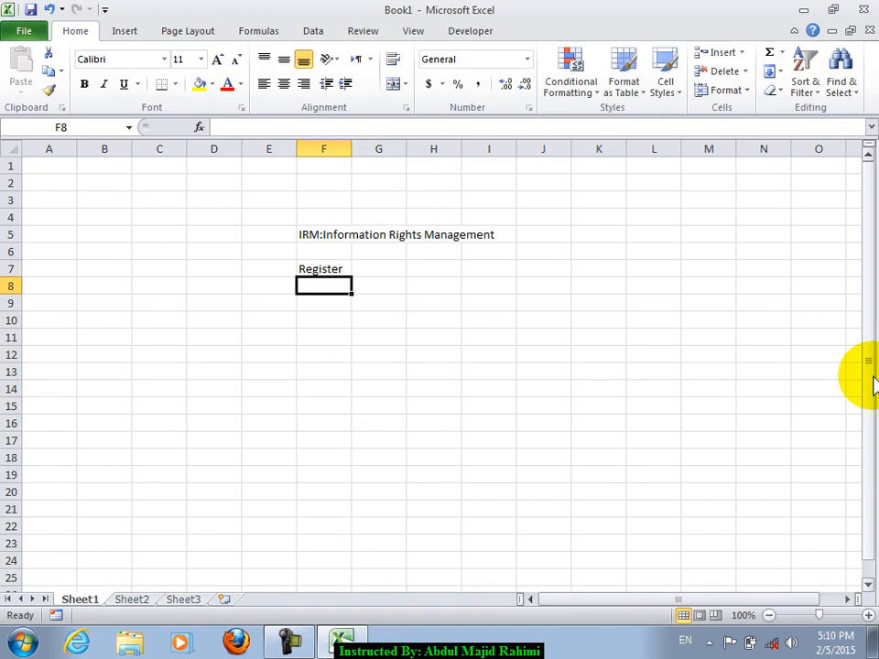
{"action": "key", "text": "Return"}
{"action": "type", "text": "Inse"}
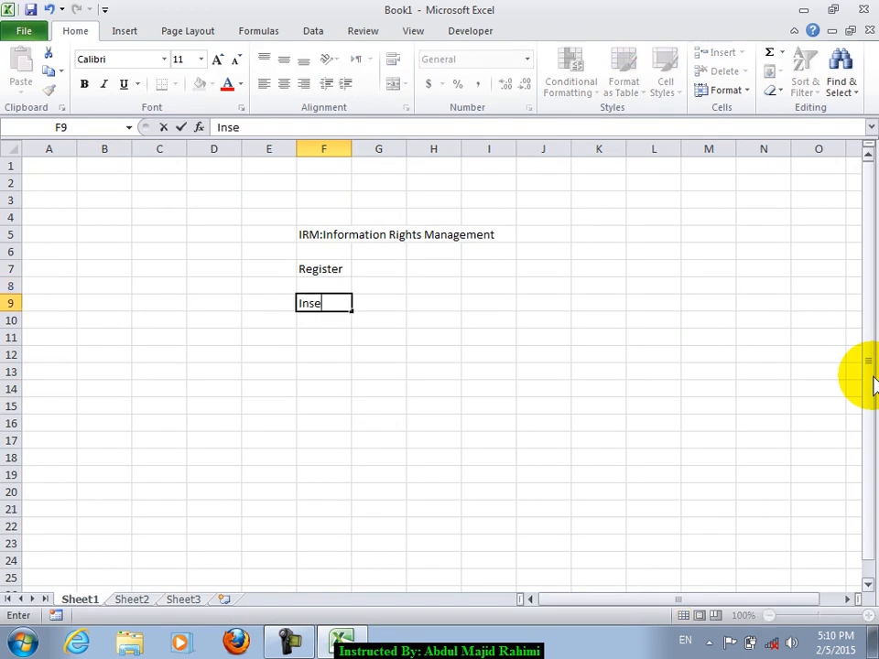
{"action": "type", "text": "rnet"}
{"action": "key", "text": "Return"}
{"action": "type", "text": "Mic"}
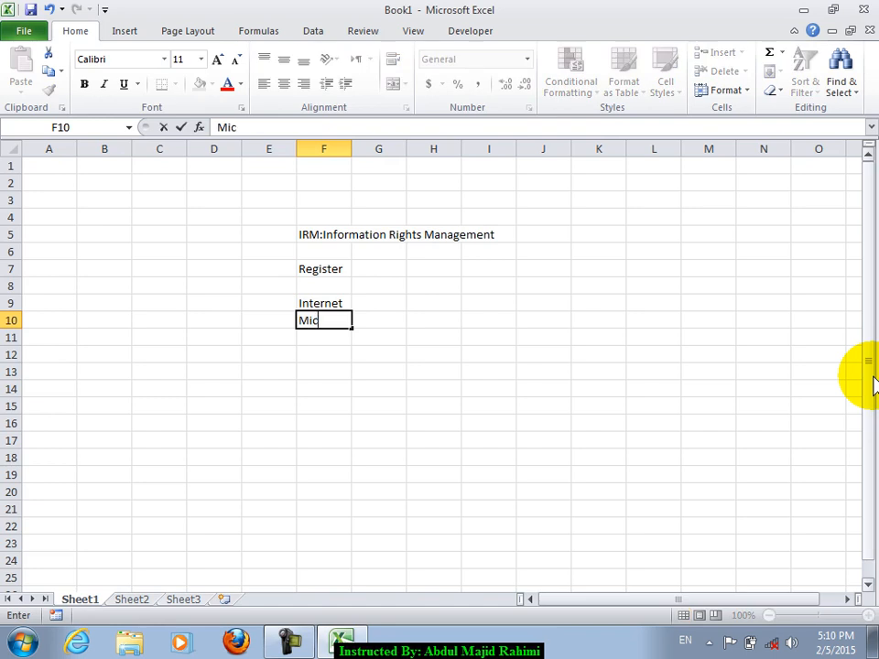
{"action": "type", "text": "rosoft"}
{"action": "key", "text": "Return"}
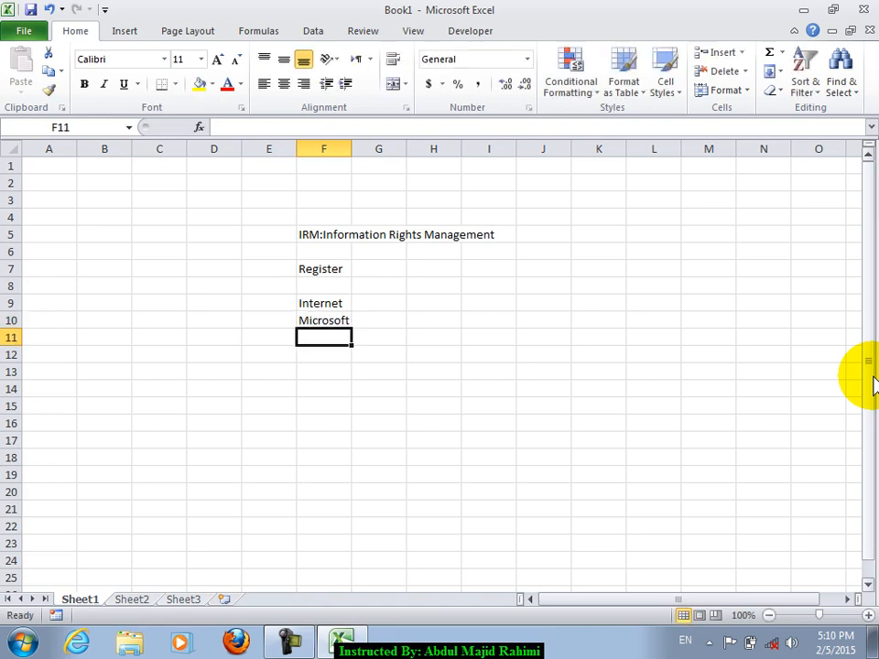
{"action": "key", "text": "Up"}
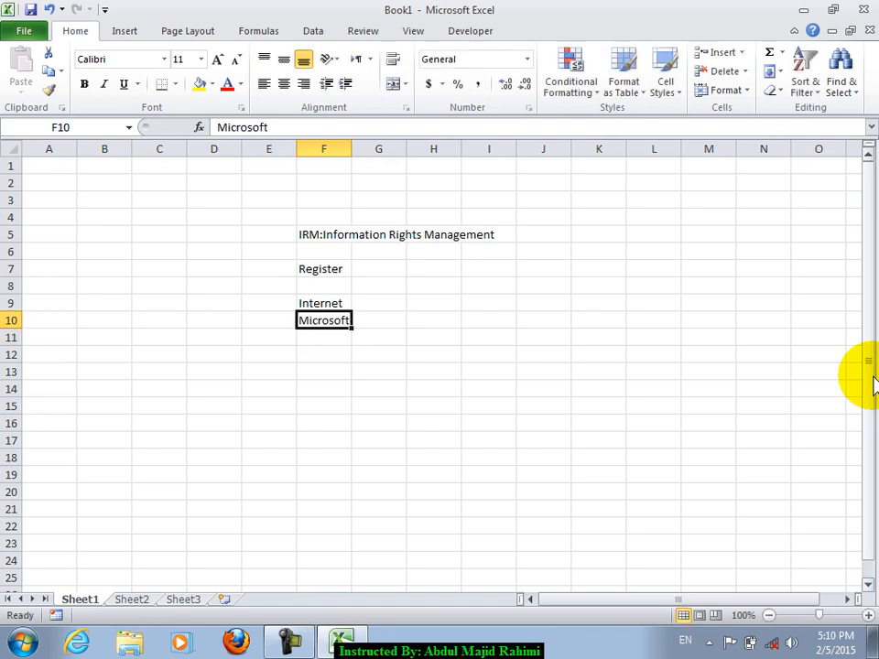
- Widen column F so its words fit
{"action": "left_click", "coordinate": [360, 355]}
{"action": "left_click", "coordinate": [360, 151]}
{"action": "left_click_drag", "start_coordinate": [350, 152], "coordinate": [397, 151]}
{"action": "left_click", "coordinate": [349, 280]}
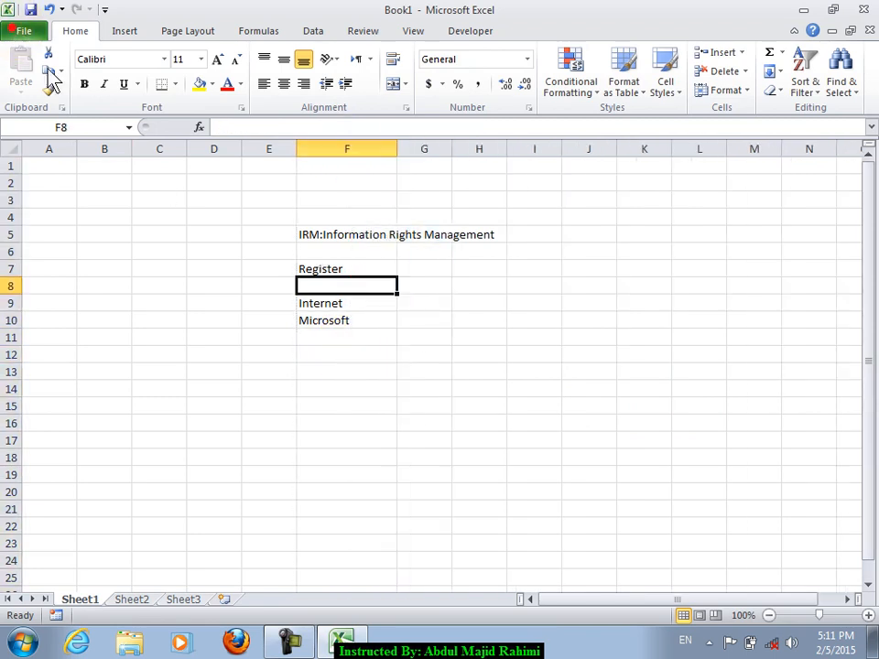
{"action": "left_click", "coordinate": [20, 30]}
- Try Restrict Permission by People > Restricted Access, accept sign-up, cancel, and dismiss the credentials error
{"action": "left_click", "coordinate": [180, 147]}
{"action": "mouse_move", "coordinate": [305, 385]}
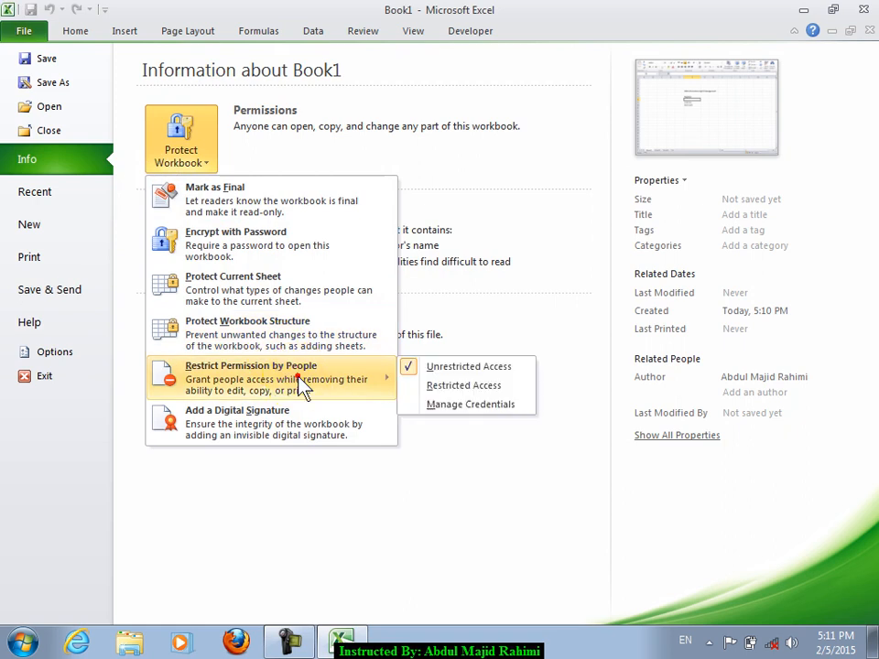
{"action": "left_click", "coordinate": [446, 386]}
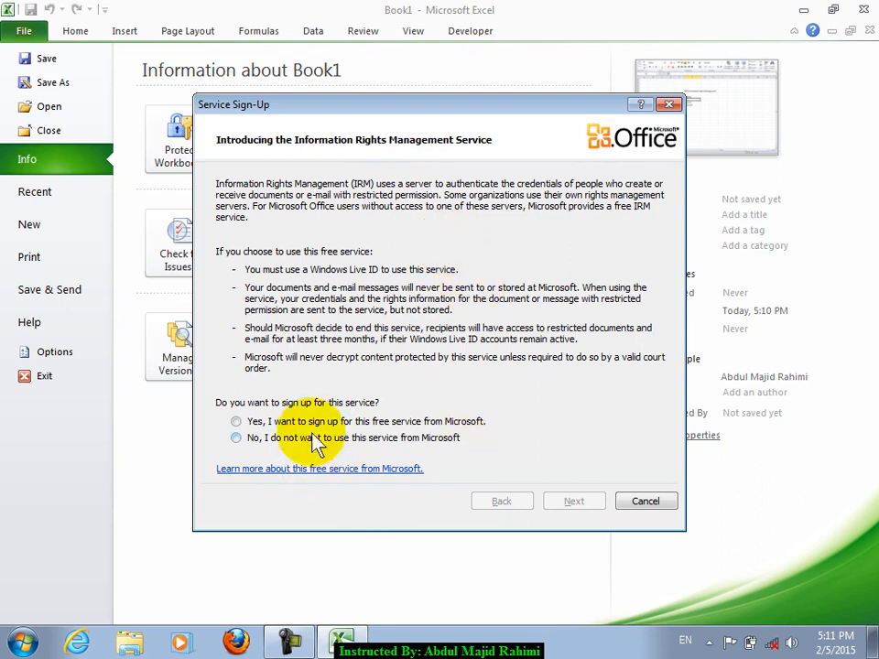
{"action": "left_click", "coordinate": [314, 421]}
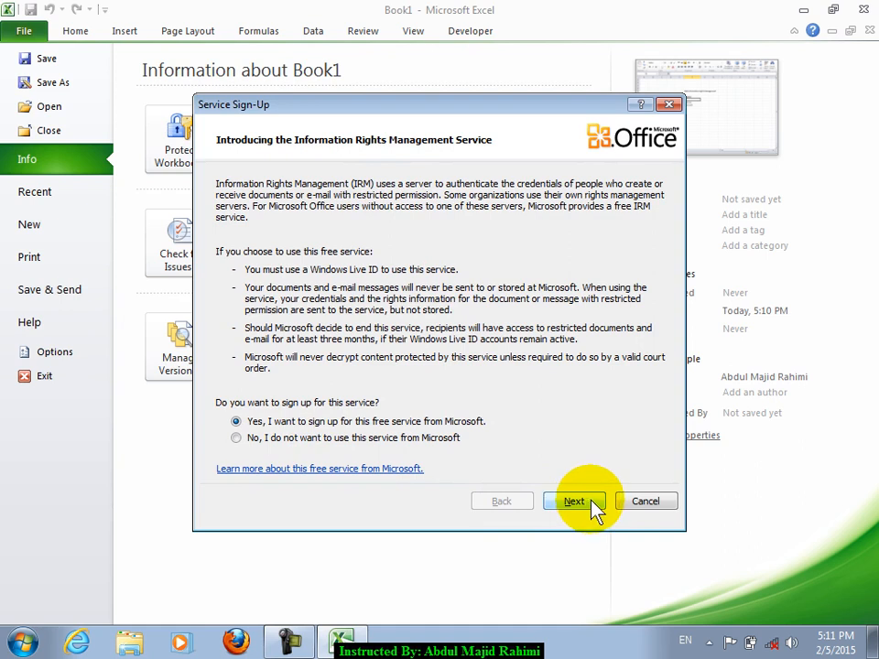
{"action": "left_click", "coordinate": [648, 502]}
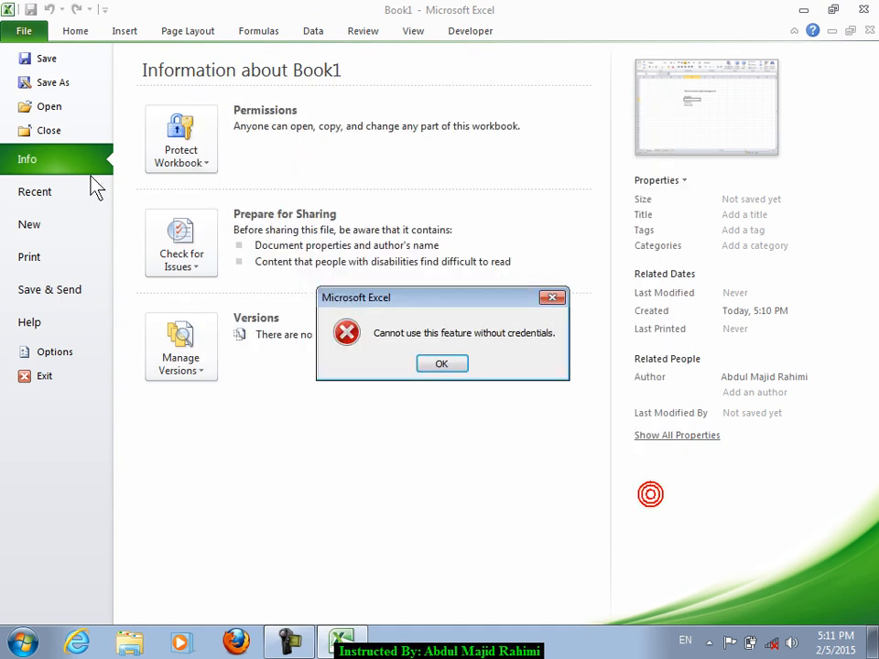
{"action": "left_click", "coordinate": [458, 364]}
- Type test words Register in F16, Asia in G16 and Crack in G19
{"action": "left_click", "coordinate": [77, 33]}
{"action": "left_click", "coordinate": [285, 369]}
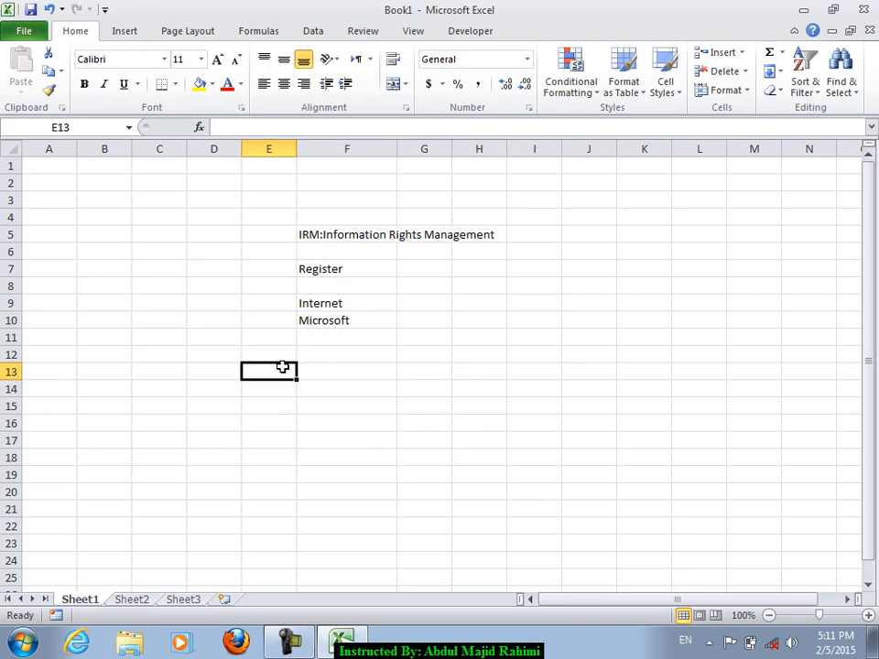
{"action": "left_click", "coordinate": [321, 420]}
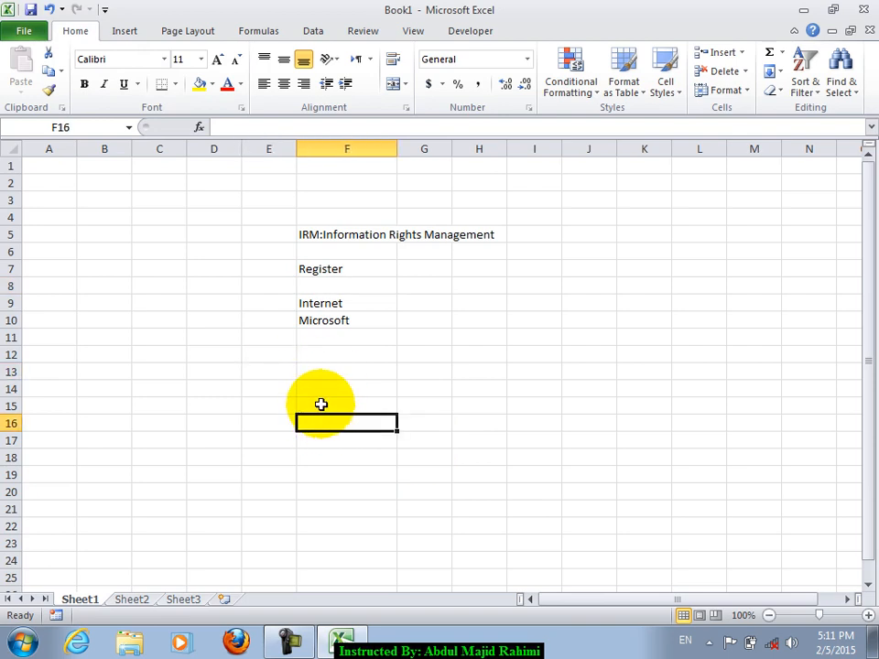
{"action": "type", "text": "Register"}
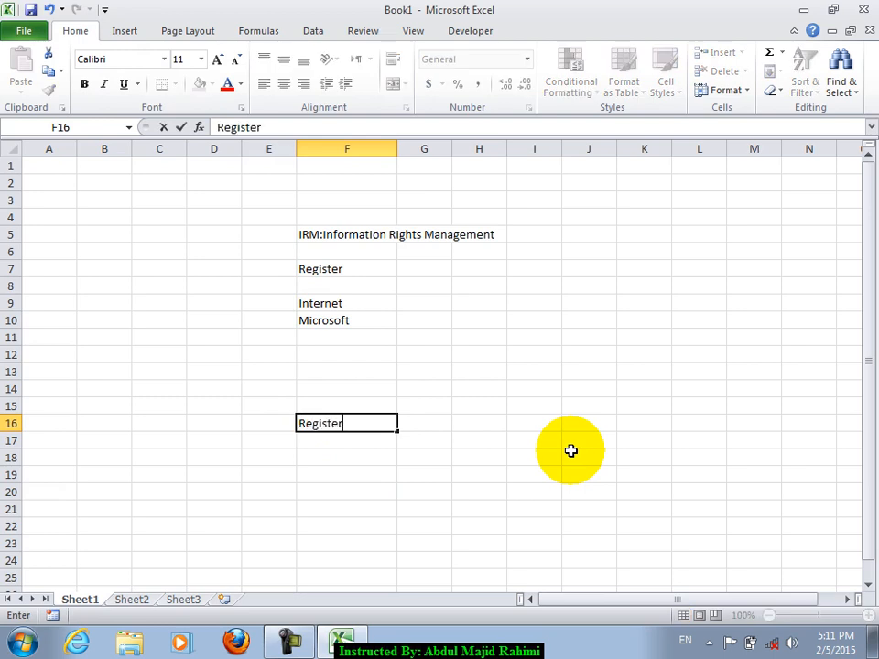
{"action": "key", "text": "Return"}
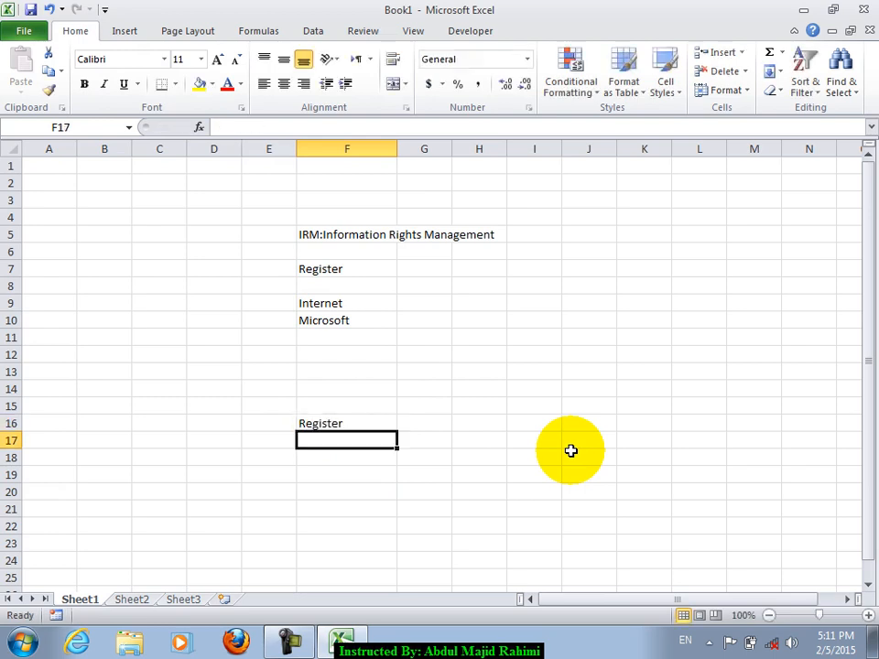
{"action": "key", "text": "Up"}
{"action": "key", "text": "Right"}
{"action": "type", "text": "Asia"}
{"action": "key", "text": "Return"}
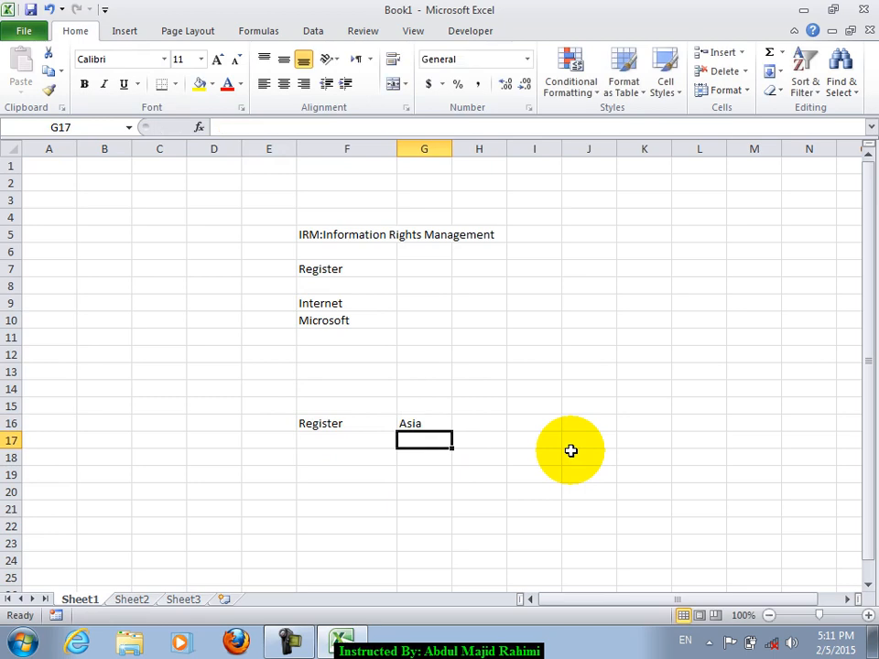
{"action": "key", "text": "Down"}
{"action": "key", "text": "Down"}
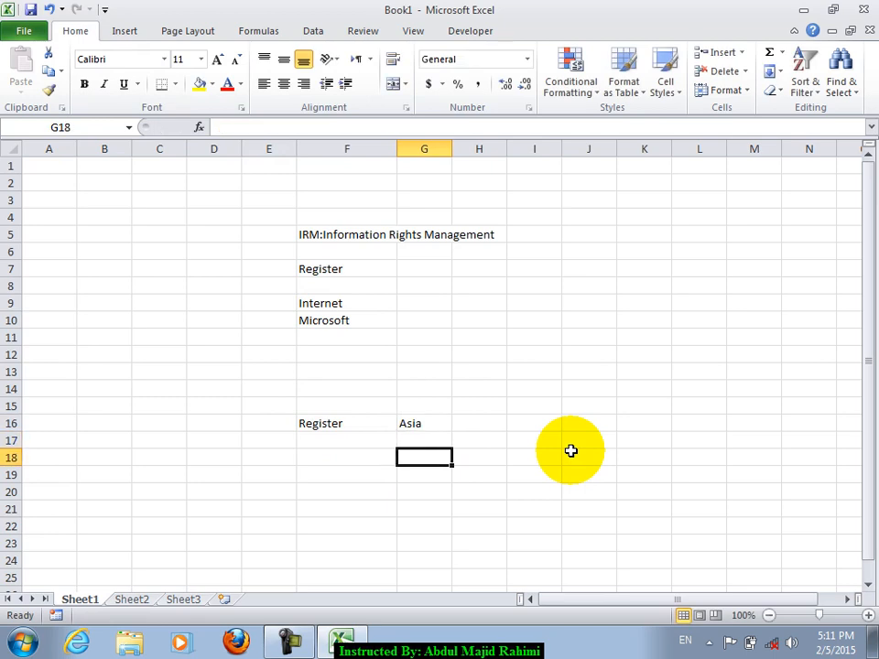
{"action": "type", "text": "Crack"}
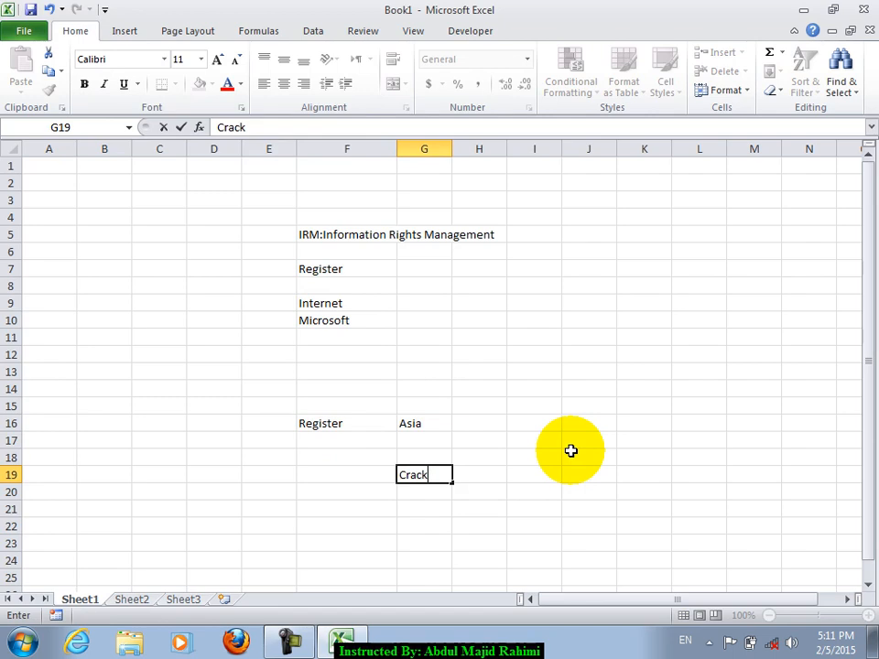
{"action": "key", "text": "Return"}
{"action": "key", "text": "Up"}
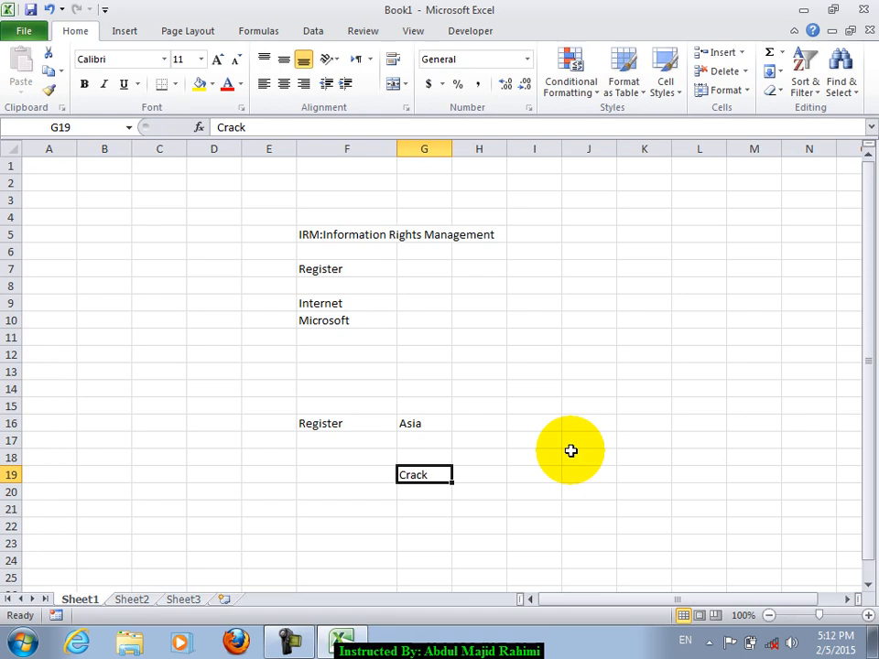
- Delete Crack, Asia and Register, then clear the list in F5:F10
{"action": "key", "text": "Delete"}
{"action": "key", "text": "Up"}
{"action": "key", "text": "Up"}
{"action": "key", "text": "Up"}
{"action": "key", "text": "Delete"}
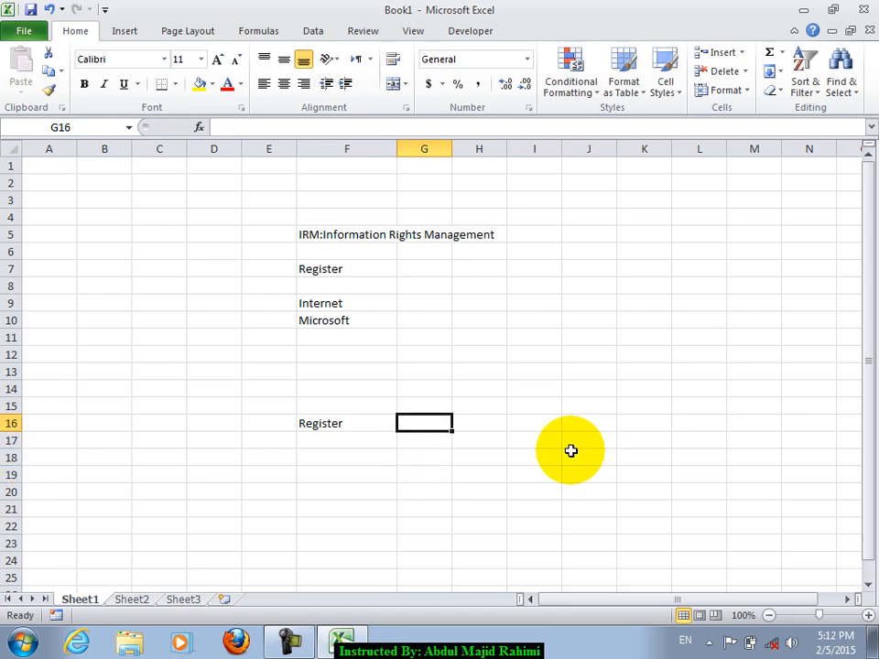
{"action": "key", "text": "Left"}
{"action": "key", "text": "Delete"}
{"action": "key", "text": "Up"}
{"action": "key", "text": "Up"}
{"action": "key", "text": "Up"}
{"action": "key", "text": "Up"}
{"action": "key", "text": "Up"}
{"action": "key", "text": "Up"}
{"action": "key", "text": "Up"}
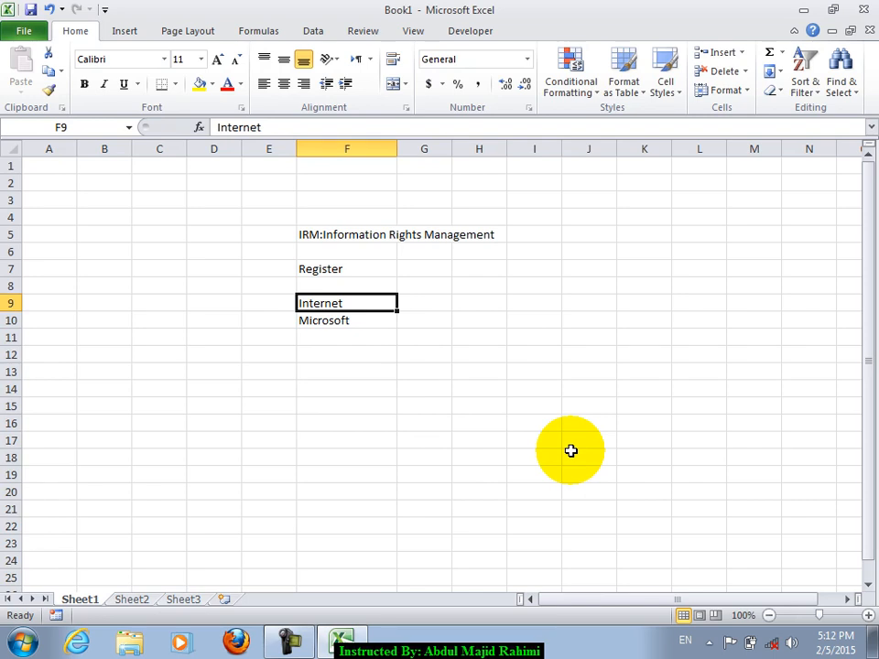
{"action": "key", "text": "Up"}
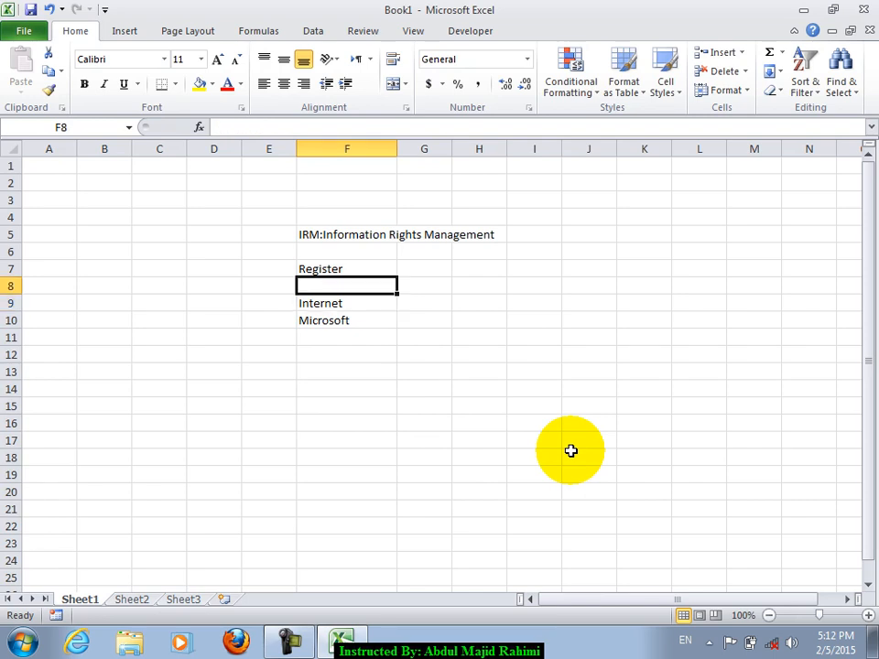
{"action": "key", "text": "Up"}
{"action": "key", "text": "Up"}
{"action": "key", "text": "Up"}
{"action": "key", "text": "shift+Down"}
{"action": "key", "text": "shift+Down"}
{"action": "key", "text": "shift+Down"}
{"action": "key", "text": "shift+Down"}
{"action": "key", "text": "shift+Down"}
{"action": "key", "text": "Delete"}
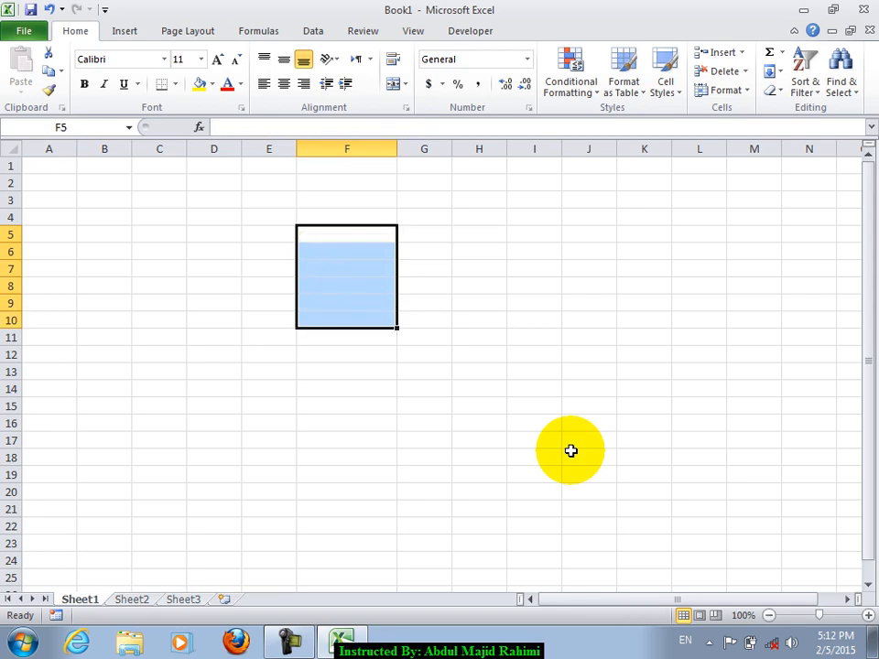
{"action": "left_click", "coordinate": [280, 218]}
- Look over the Protect Workbook options on the Info page without changing anything
{"action": "left_click", "coordinate": [22, 33]}
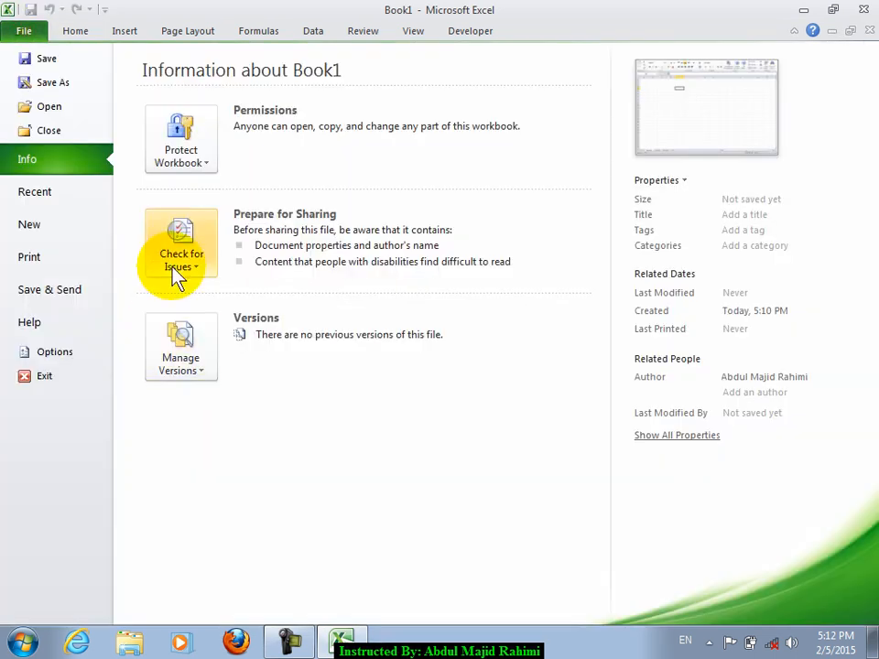
{"action": "left_click", "coordinate": [179, 140]}
{"action": "mouse_move", "coordinate": [303, 375]}
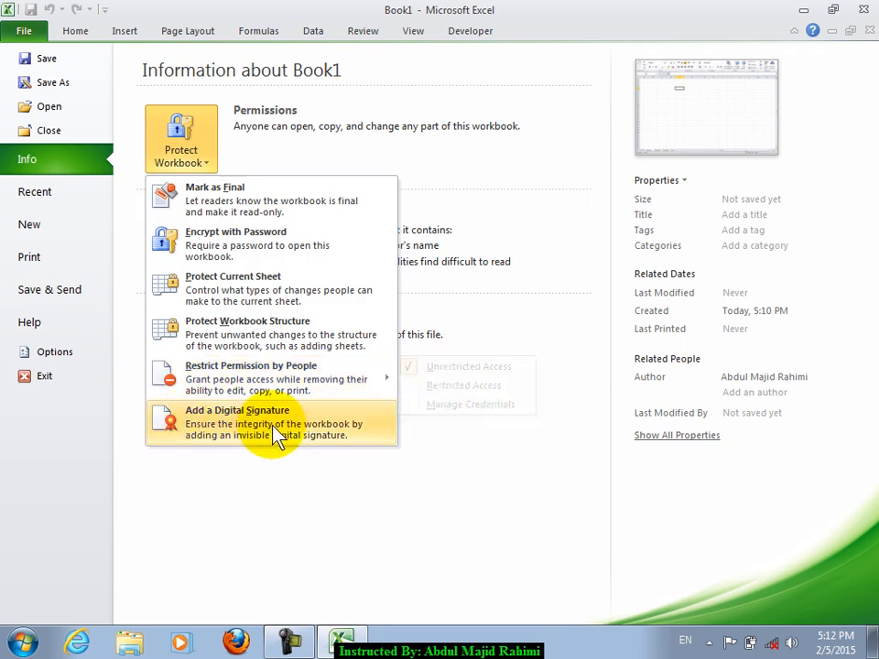
{"action": "left_click", "coordinate": [280, 161]}
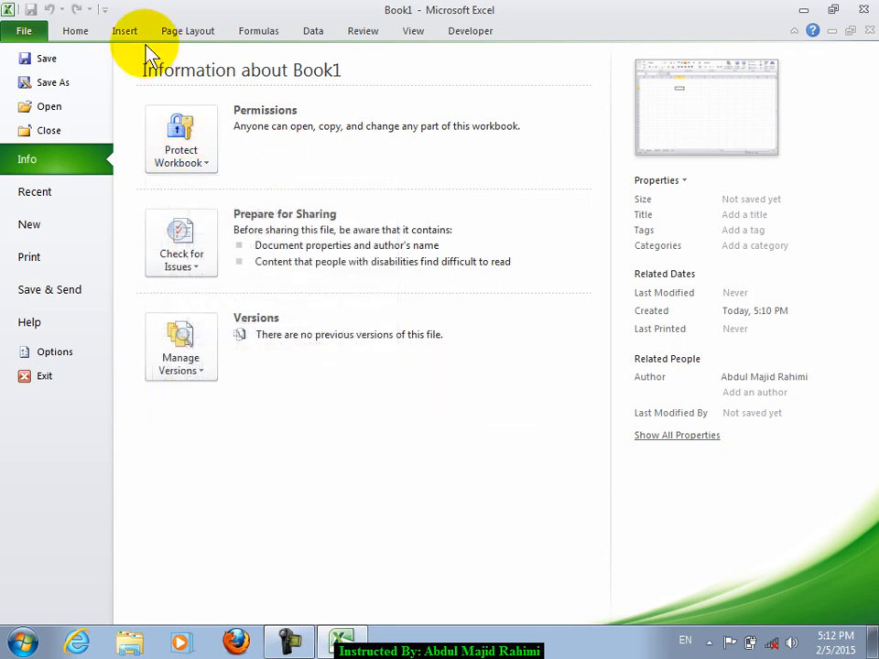
- Try inserting a signature line, cancel it, and return to the worksheet
{"action": "left_click", "coordinate": [124, 33]}
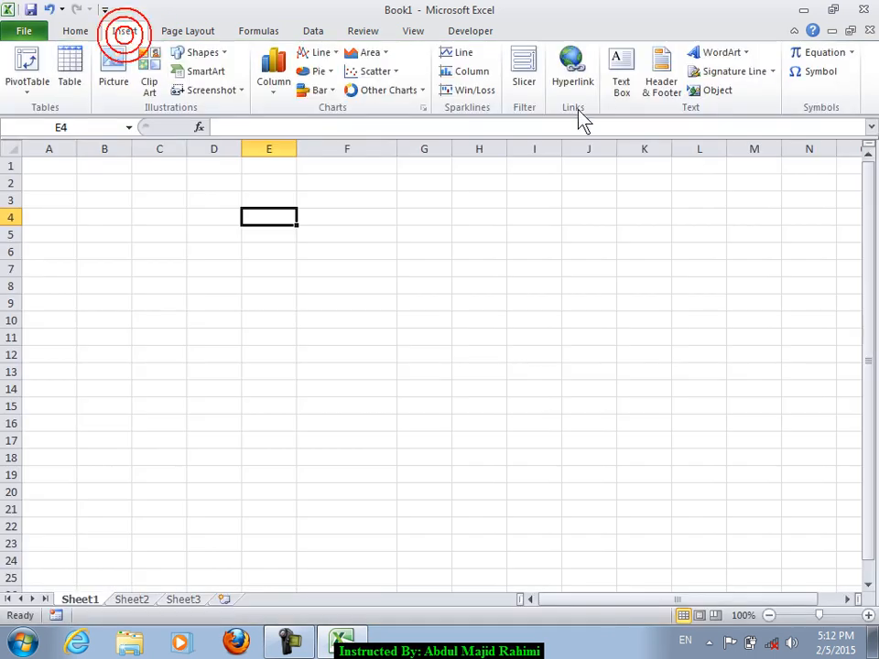
{"action": "left_click", "coordinate": [740, 73]}
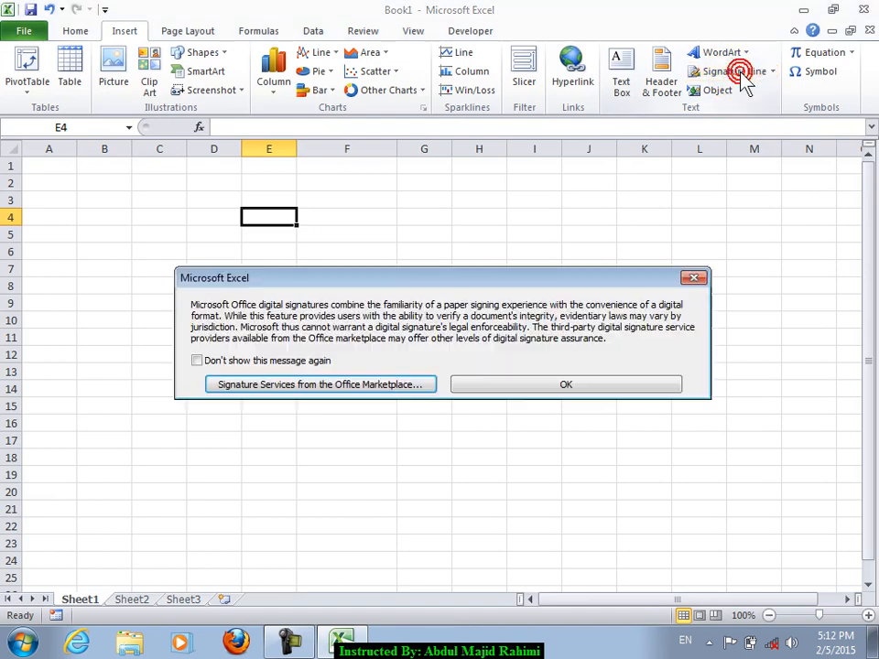
{"action": "left_click", "coordinate": [528, 385]}
{"action": "left_click", "coordinate": [495, 420]}
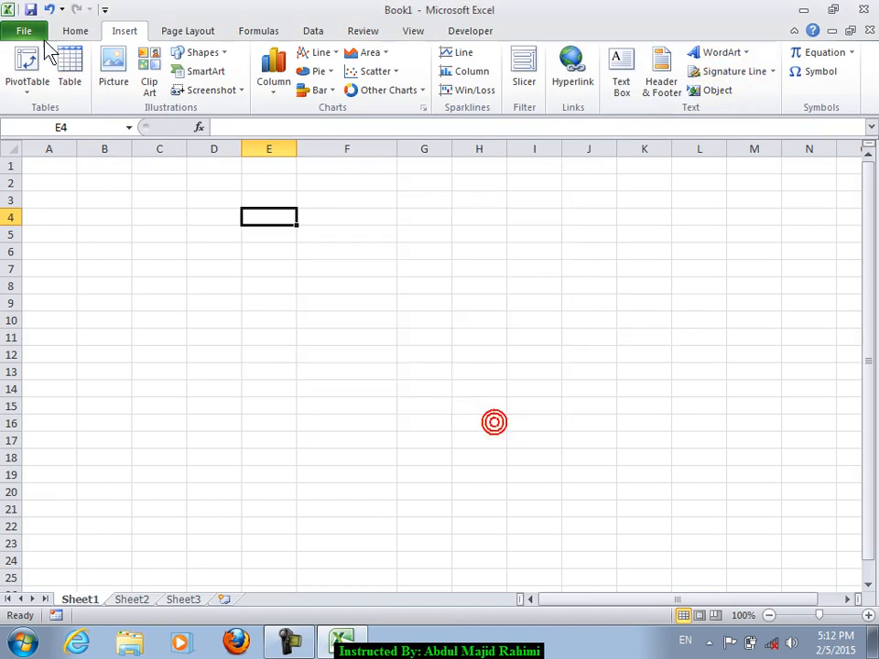
{"action": "left_click", "coordinate": [76, 30]}
{"action": "left_click", "coordinate": [23, 30]}
{"action": "left_click", "coordinate": [200, 164]}
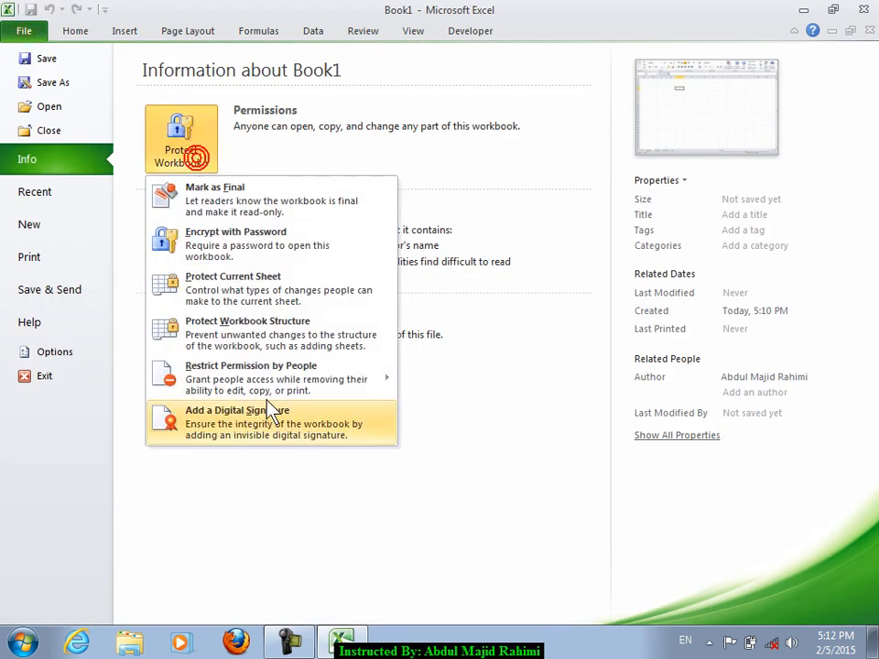
{"action": "left_click", "coordinate": [36, 27]}
- Fill the block C3:J18 with the word omer
{"action": "left_click_drag", "start_coordinate": [177, 198], "coordinate": [571, 440]}
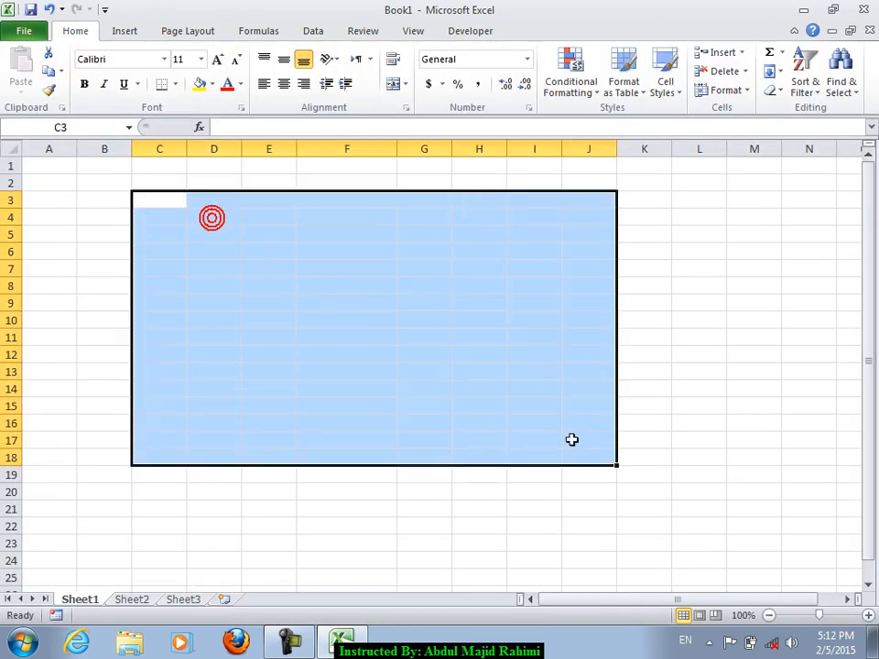
{"action": "type", "text": "omer"}
{"action": "key", "text": "ctrl+Return"}
{"action": "left_click", "coordinate": [268, 269]}
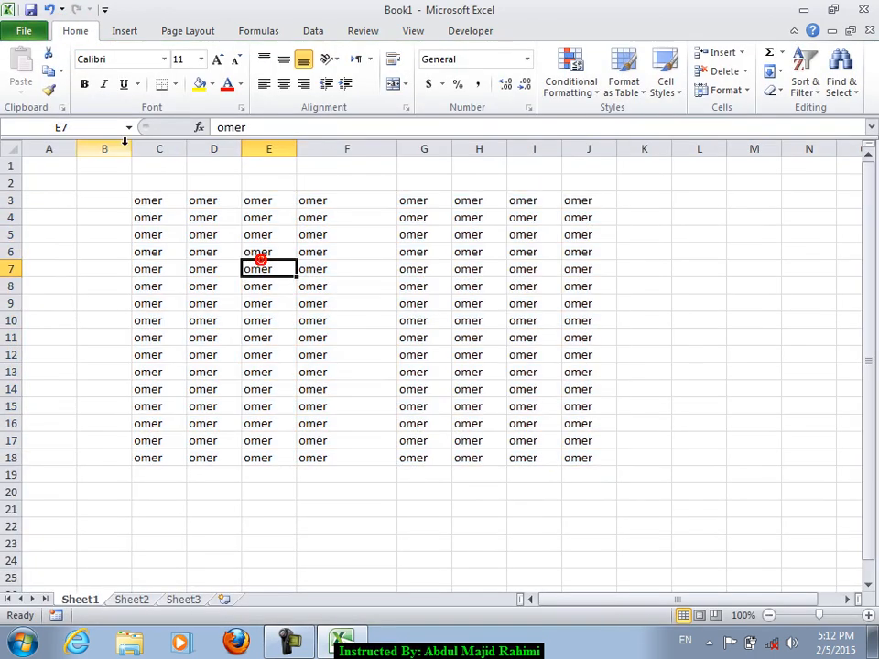
- Start Add a Digital Signature from Protect Workbook, acknowledging the notice and agreeing to save first
{"action": "left_click", "coordinate": [13, 27]}
{"action": "left_click", "coordinate": [188, 157]}
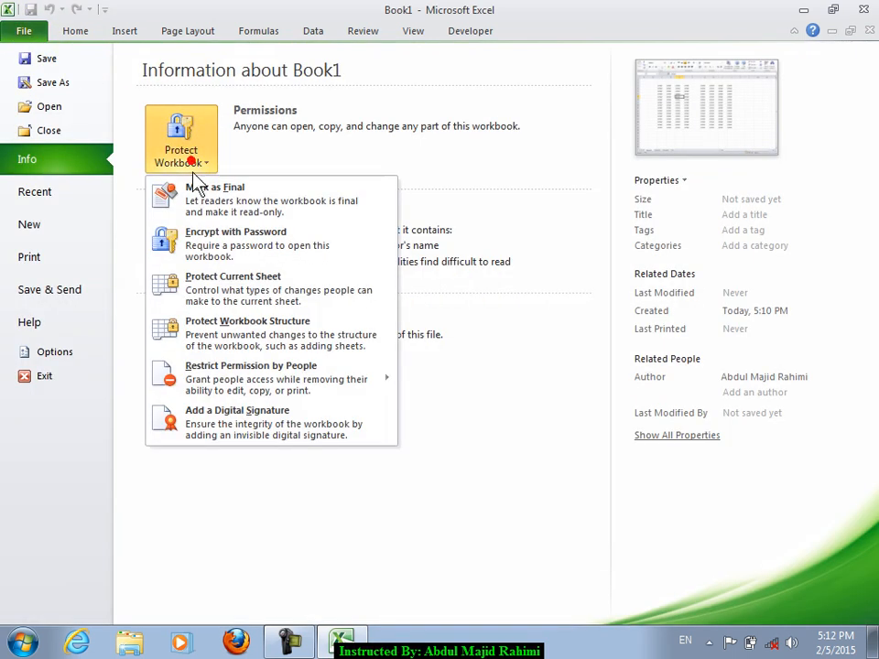
{"action": "left_click", "coordinate": [228, 436]}
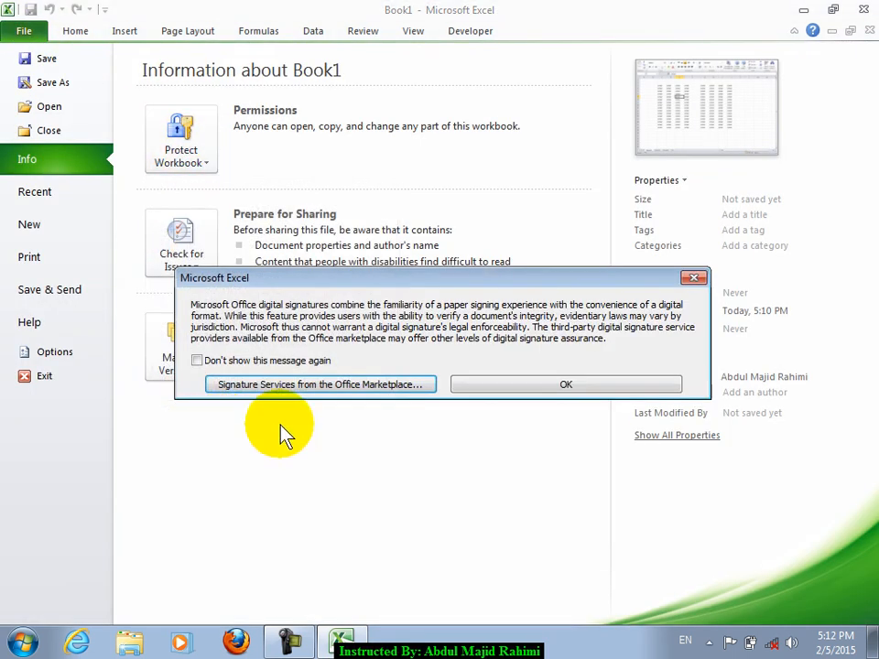
{"action": "left_click", "coordinate": [561, 392]}
{"action": "left_click", "coordinate": [404, 363]}
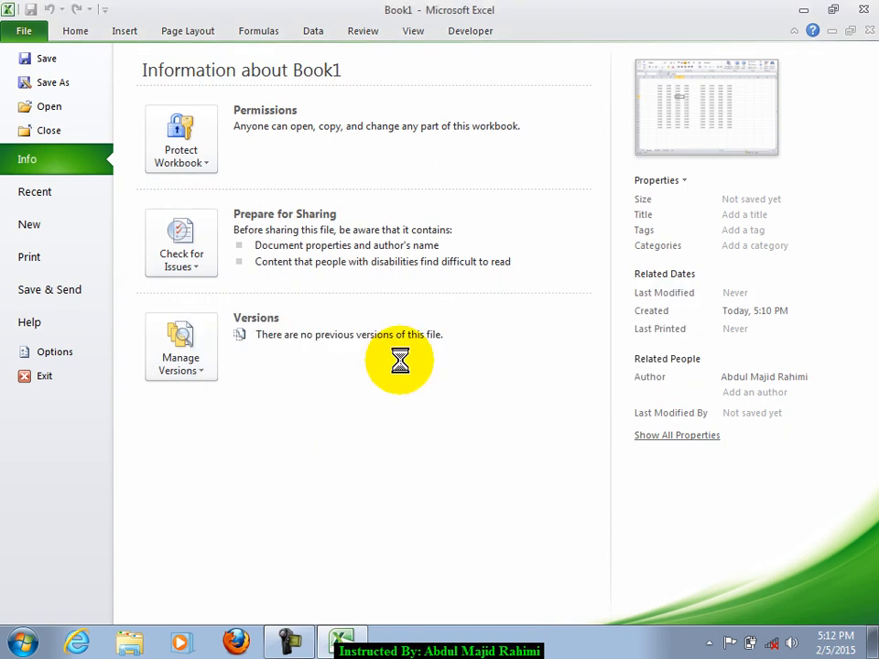
- Save the workbook as Book1, then pick 'Create your own digital ID' and confirm
{"action": "left_click", "coordinate": [426, 432]}
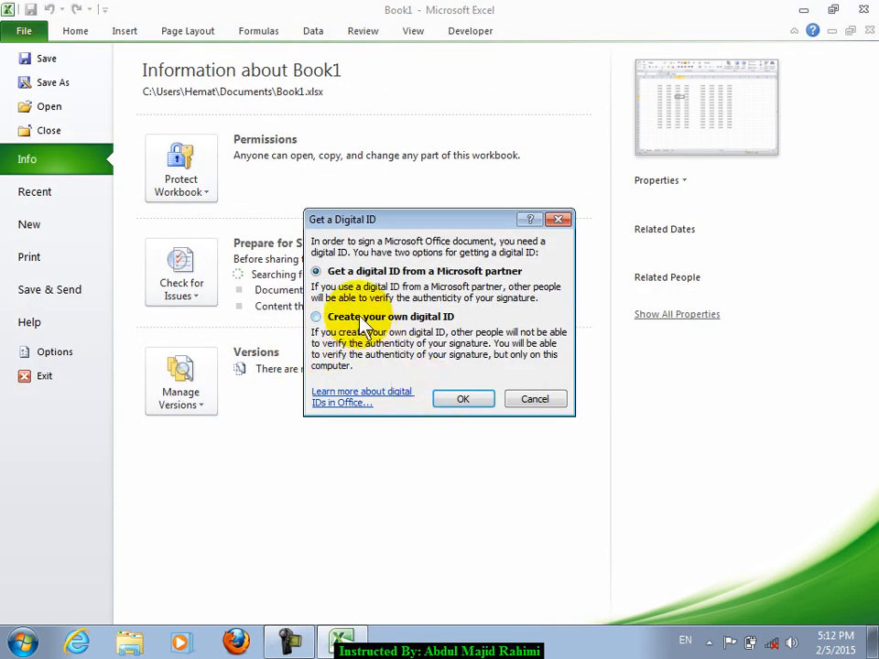
{"action": "left_click_drag", "start_coordinate": [357, 224], "coordinate": [387, 201]}
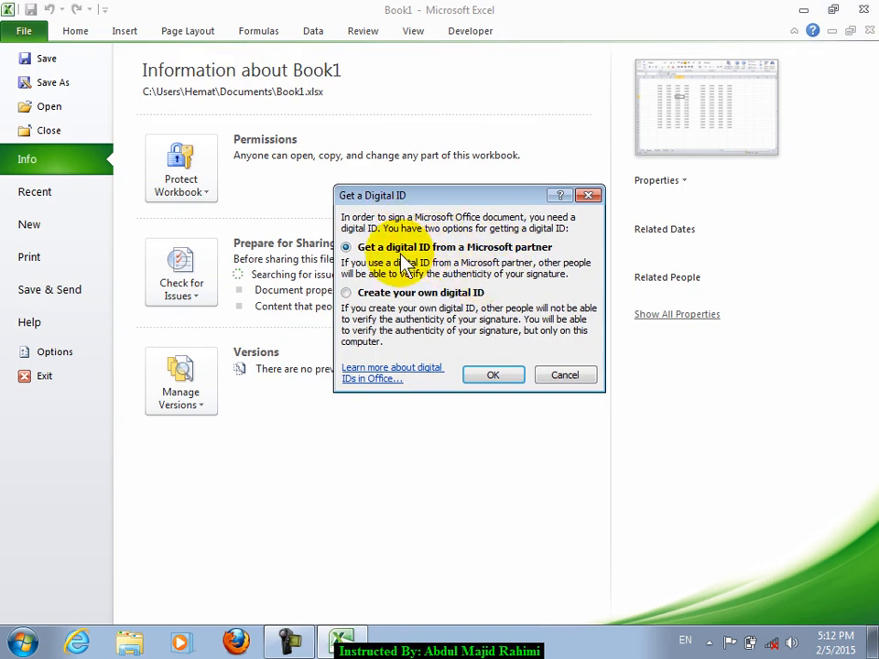
{"action": "left_click", "coordinate": [368, 293]}
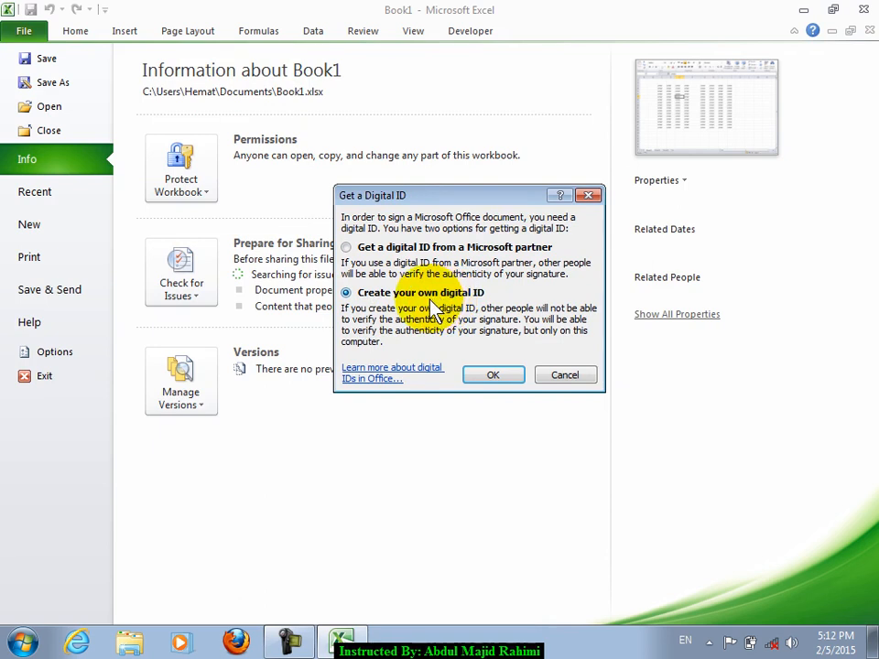
{"action": "left_click", "coordinate": [378, 246]}
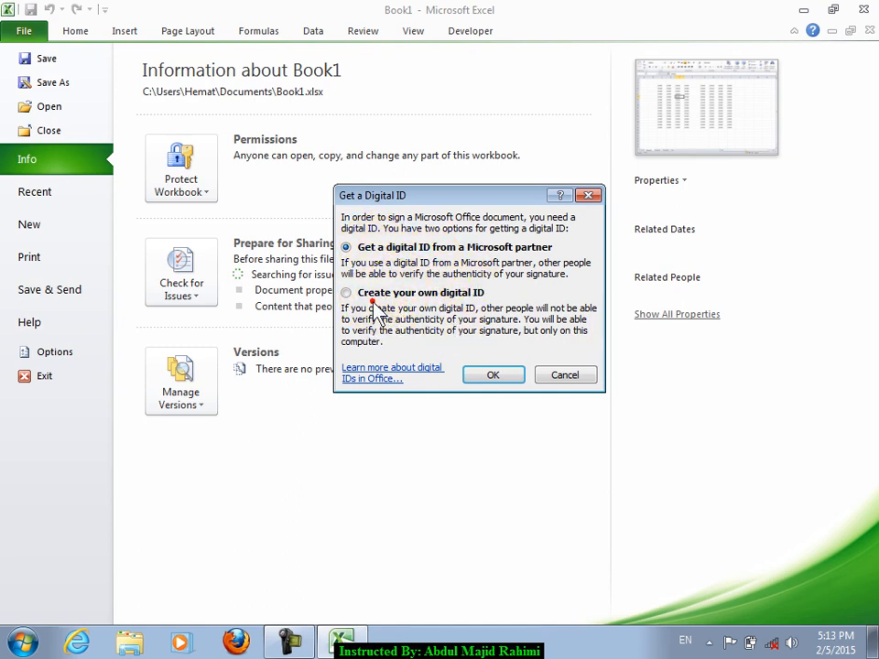
{"action": "left_click", "coordinate": [443, 292]}
{"action": "left_click", "coordinate": [494, 375]}
- Enter an e-mail address in the Create a Digital ID form, check the name and organization, and create it
{"action": "left_click", "coordinate": [436, 305]}
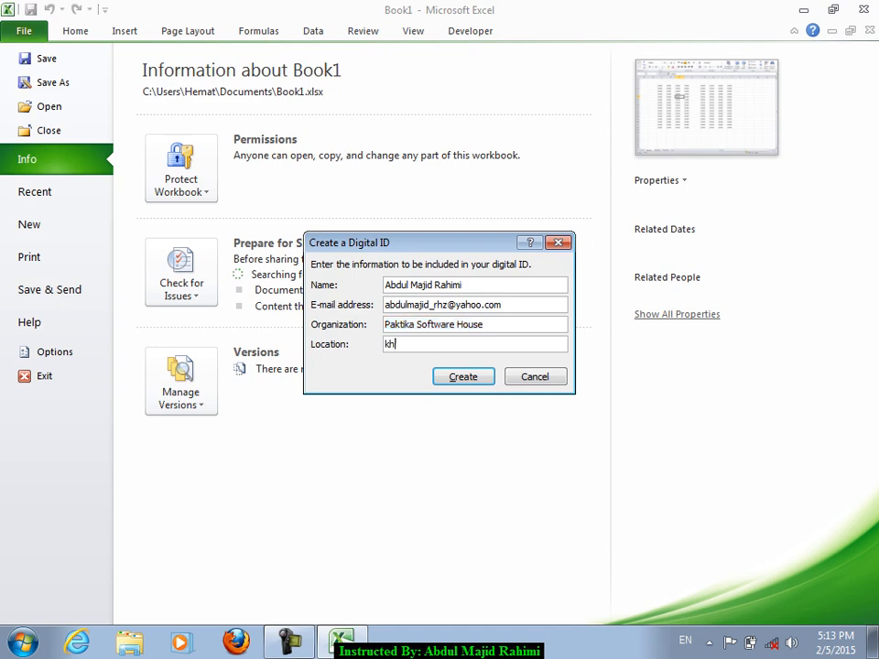
{"action": "left_click_drag", "start_coordinate": [461, 287], "coordinate": [335, 332]}
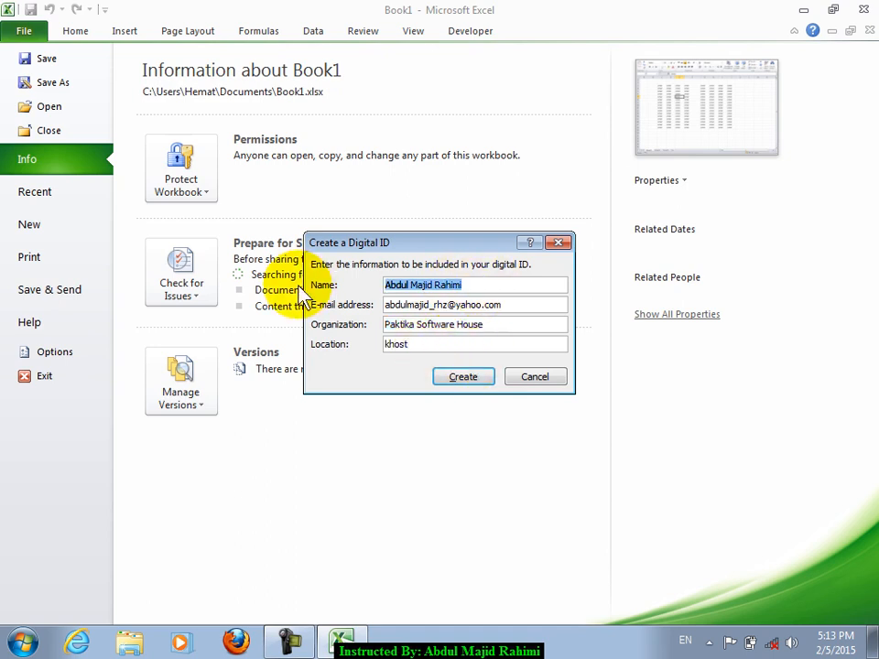
{"action": "left_click_drag", "start_coordinate": [494, 324], "coordinate": [376, 266]}
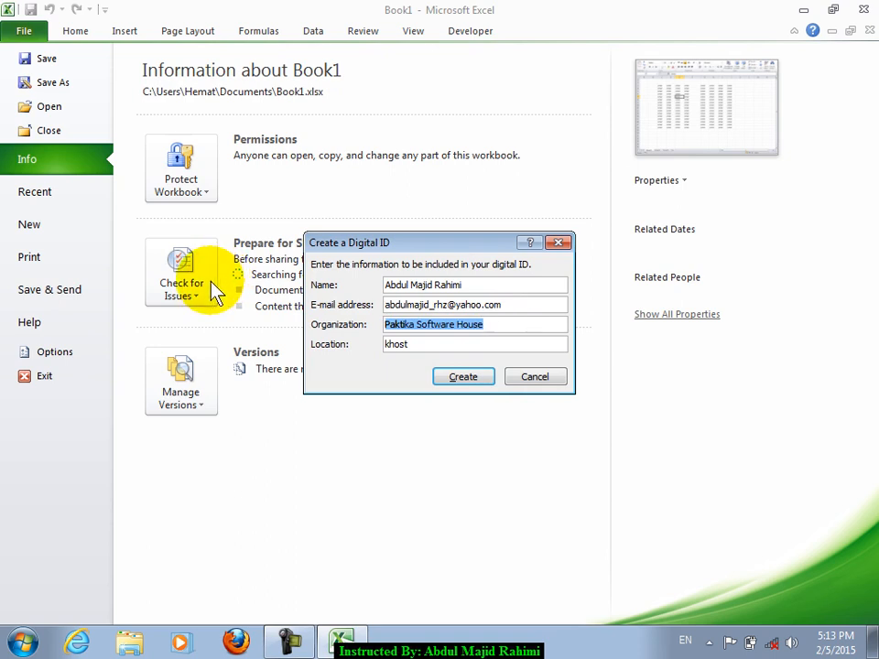
{"action": "left_click", "coordinate": [469, 285]}
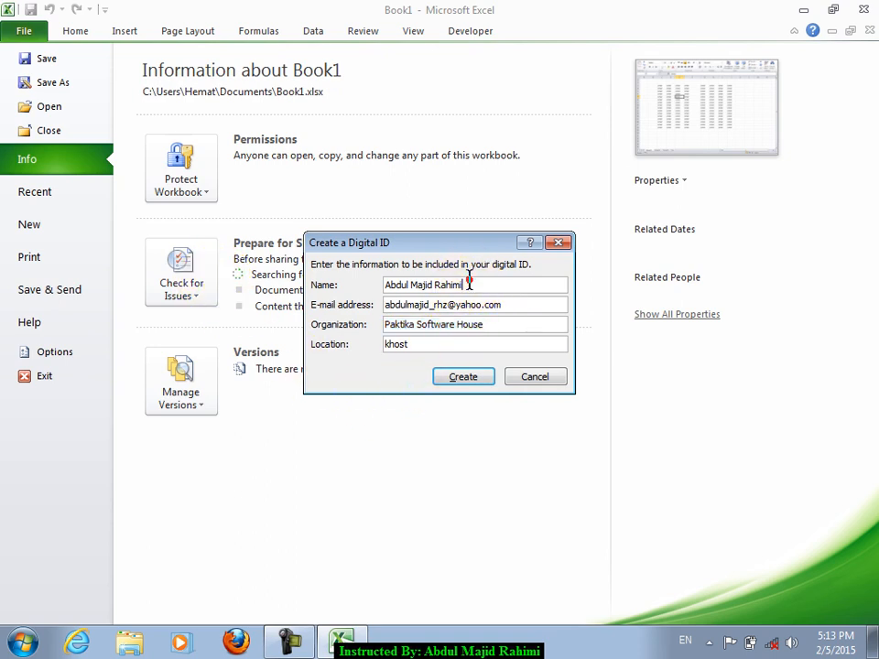
{"action": "left_click_drag", "start_coordinate": [503, 321], "coordinate": [391, 321]}
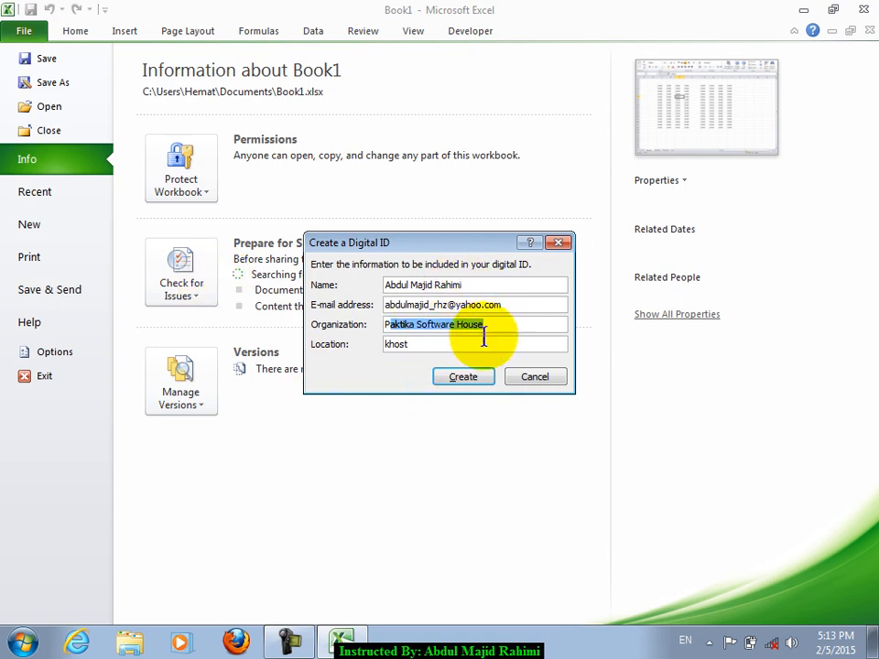
{"action": "left_click", "coordinate": [476, 379]}
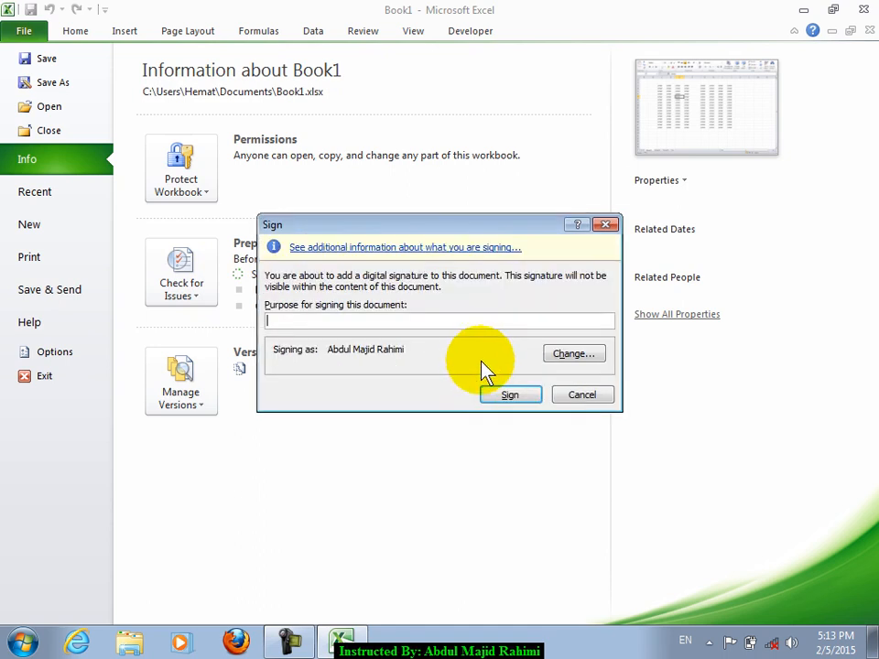
- Enter 'Security' as the signing purpose, sign, and dismiss the resulting error
{"action": "left_click", "coordinate": [337, 315]}
{"action": "type", "text": "Security"}
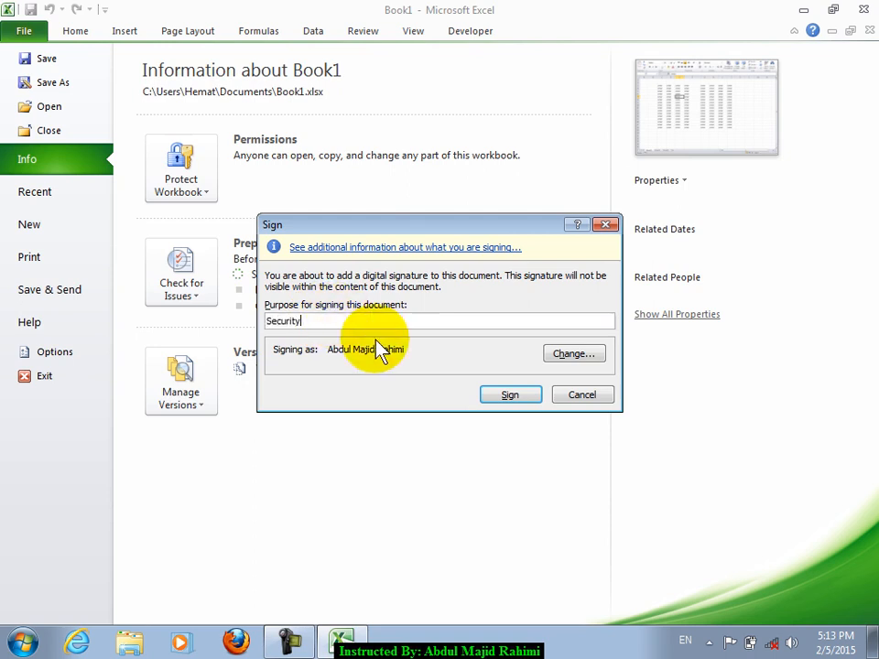
{"action": "double_click", "coordinate": [333, 320]}
{"action": "left_click", "coordinate": [490, 395]}
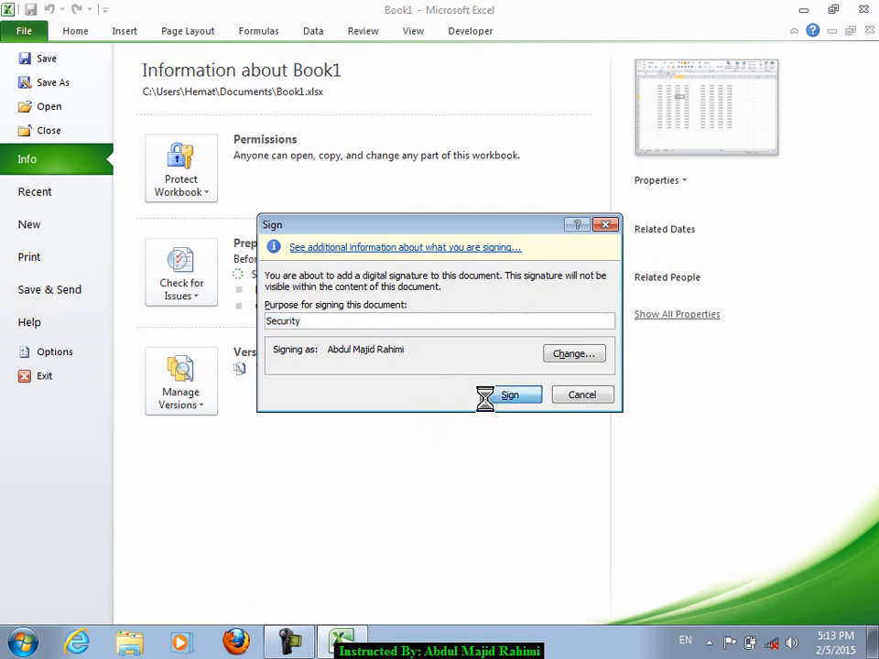
{"action": "left_click", "coordinate": [438, 364]}
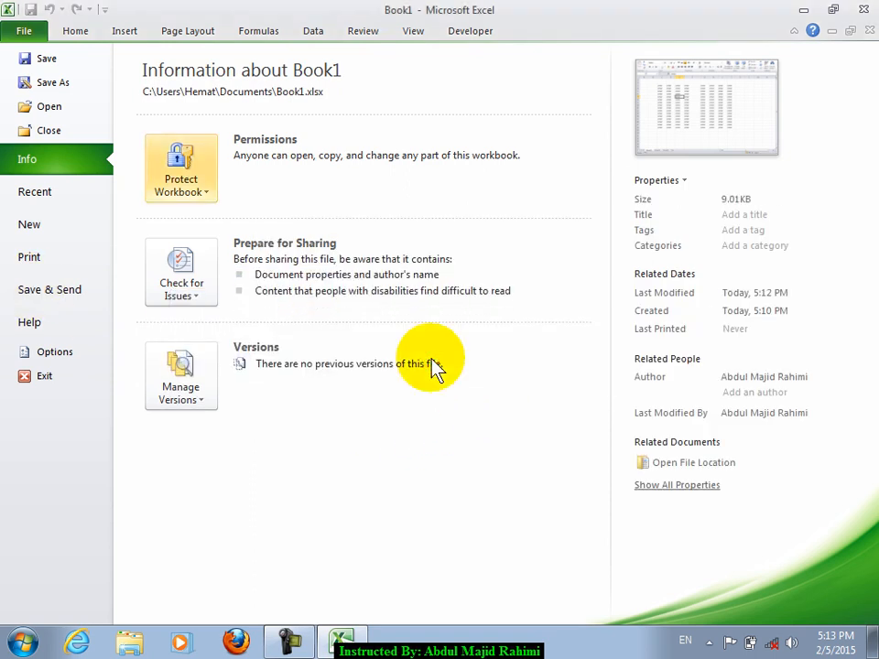
- Add the digital signature again with a purpose entered, and close the signature confirmation
{"action": "left_click", "coordinate": [79, 35]}
{"action": "left_click", "coordinate": [638, 308]}
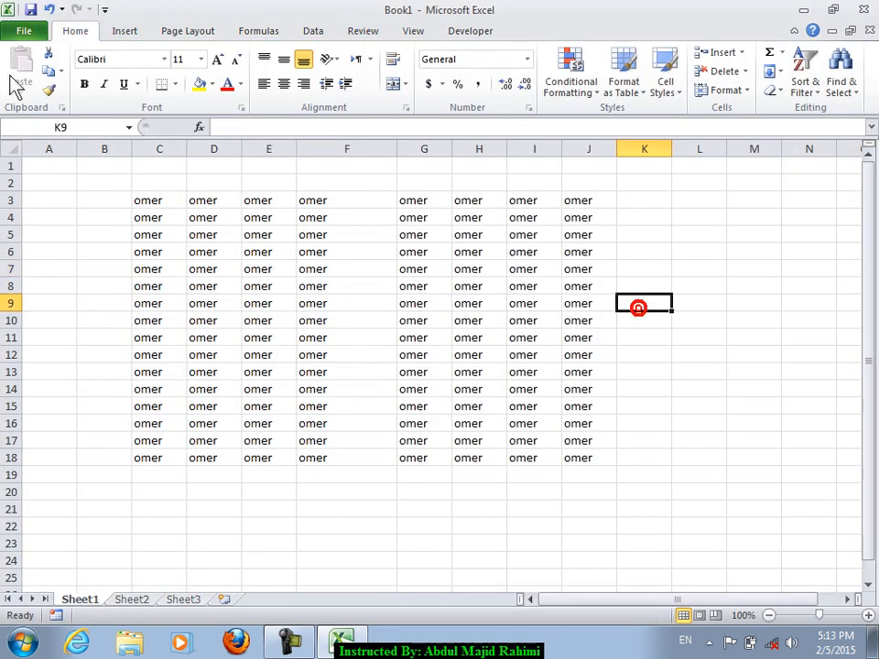
{"action": "left_click", "coordinate": [20, 30]}
{"action": "left_click", "coordinate": [194, 192]}
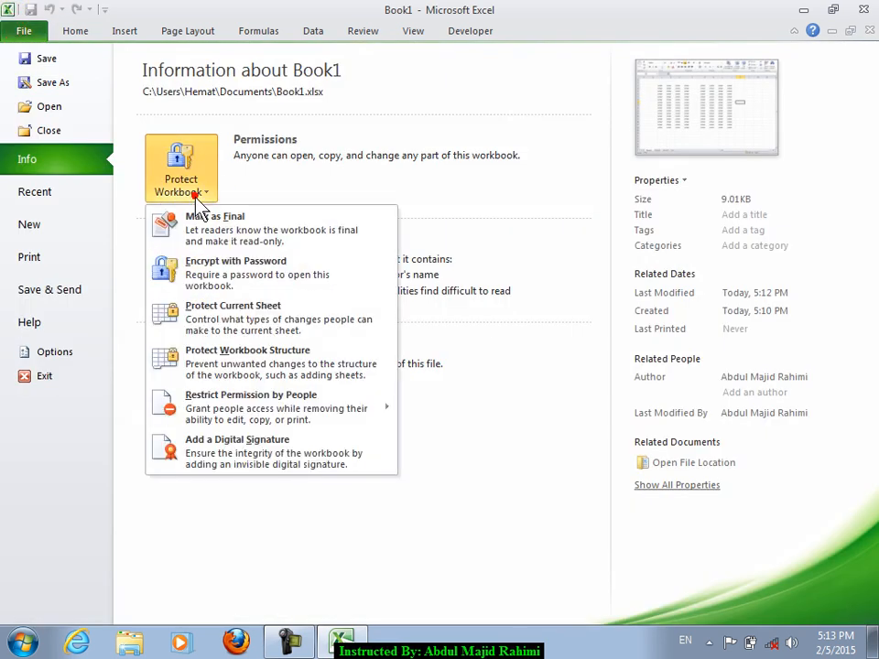
{"action": "left_click", "coordinate": [243, 446]}
{"action": "left_click", "coordinate": [493, 386]}
{"action": "type", "text": "se"}
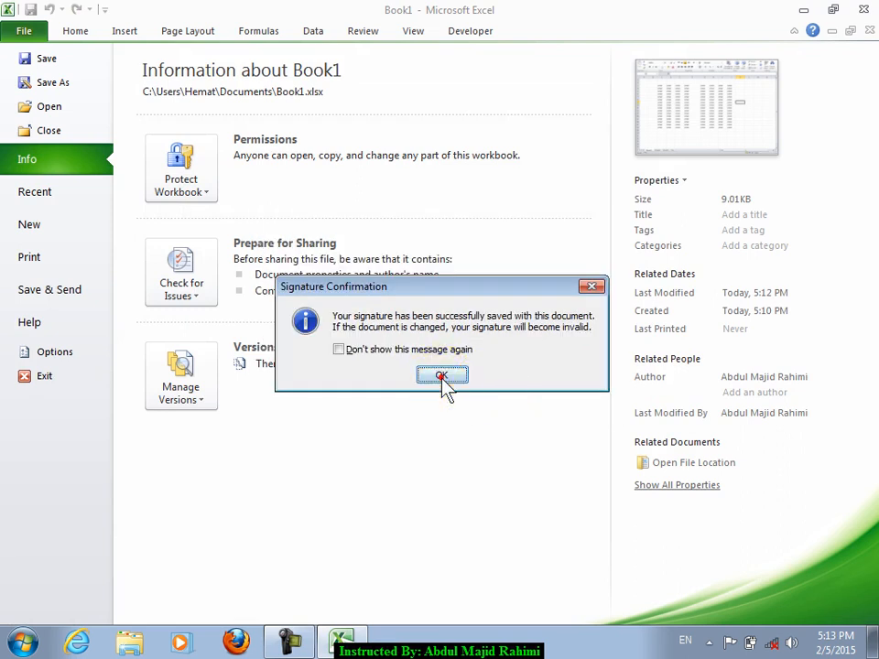
{"action": "left_click", "coordinate": [442, 376]}
- Return to the signed, read-only worksheet and select cells F9 and E7:E8
{"action": "left_click", "coordinate": [75, 30]}
{"action": "mouse_move", "coordinate": [211, 205]}
{"action": "left_mouse_down"}
{"action": "mouse_move", "coordinate": [686, 474]}
{"action": "mouse_move", "coordinate": [727, 481]}
{"action": "left_mouse_up"}
{"action": "left_click", "coordinate": [349, 260]}
{"action": "left_click_drag", "start_coordinate": [270, 240], "coordinate": [284, 229]}
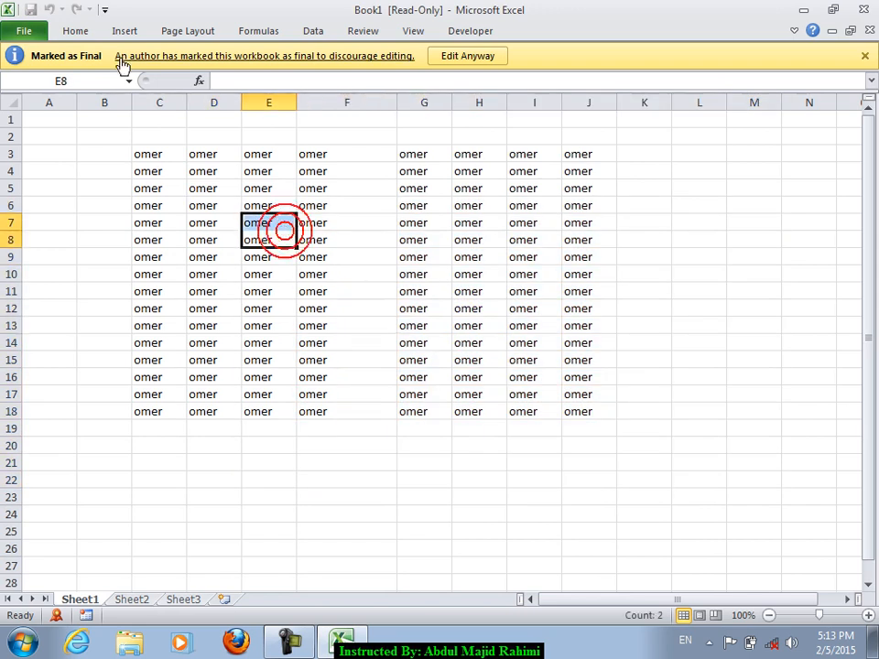
- Check that the editing commands are disabled on the signed sheet
{"action": "left_click", "coordinate": [92, 33]}
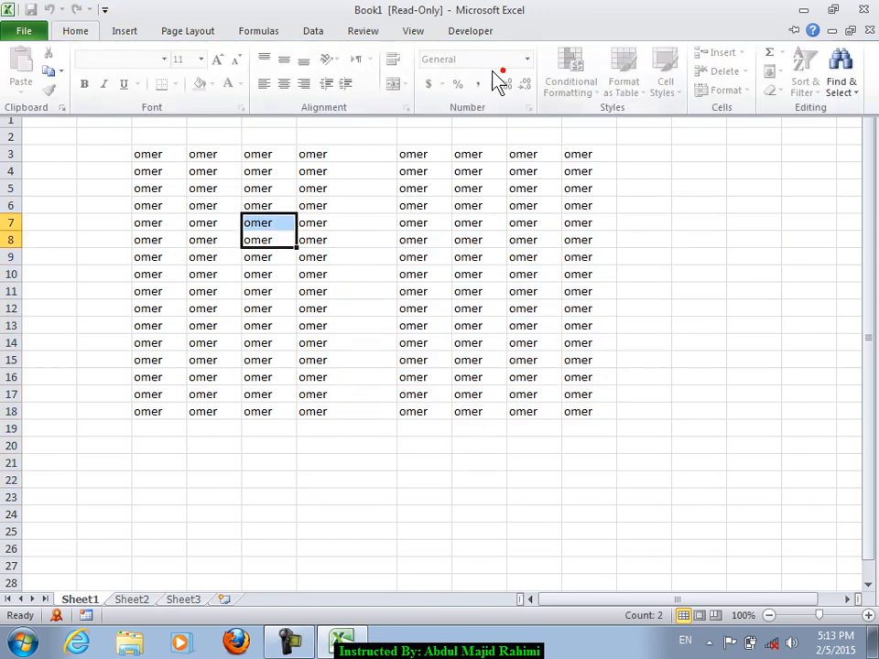
{"action": "left_click", "coordinate": [288, 267]}
{"action": "left_click", "coordinate": [381, 239]}
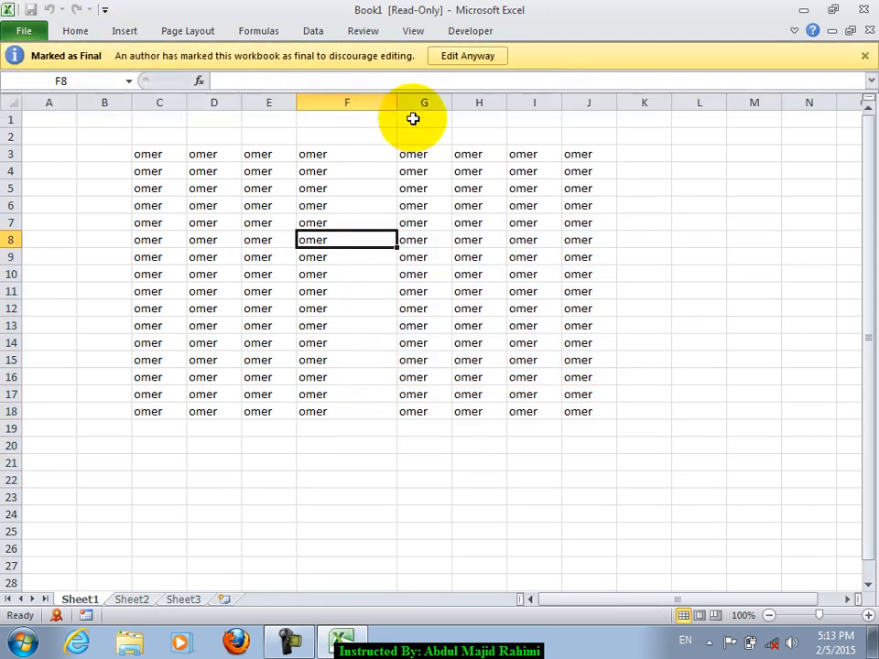
- Remove the workbook's signature via View Signatures and confirm the removal
{"action": "left_click", "coordinate": [17, 32]}
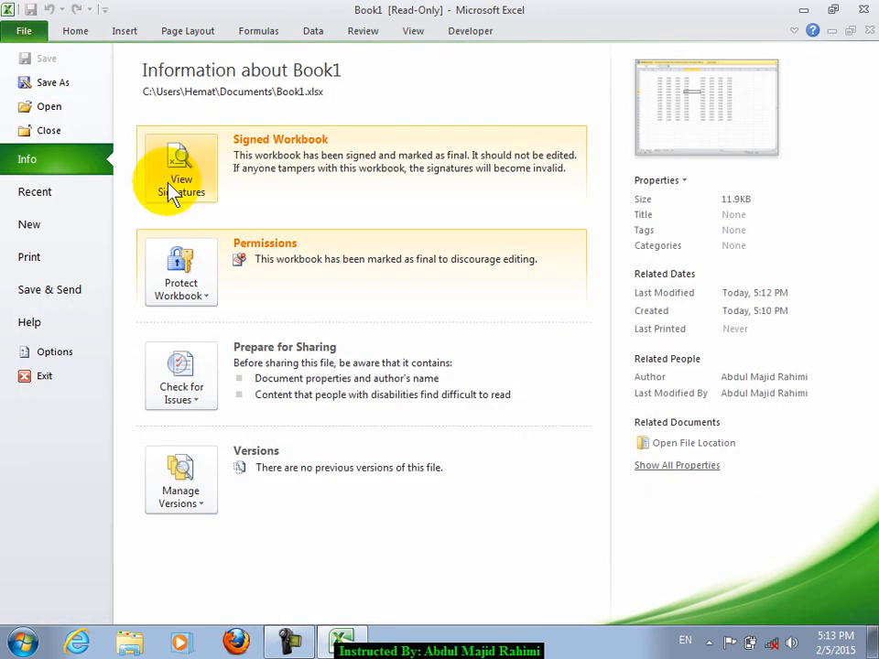
{"action": "left_click", "coordinate": [190, 197]}
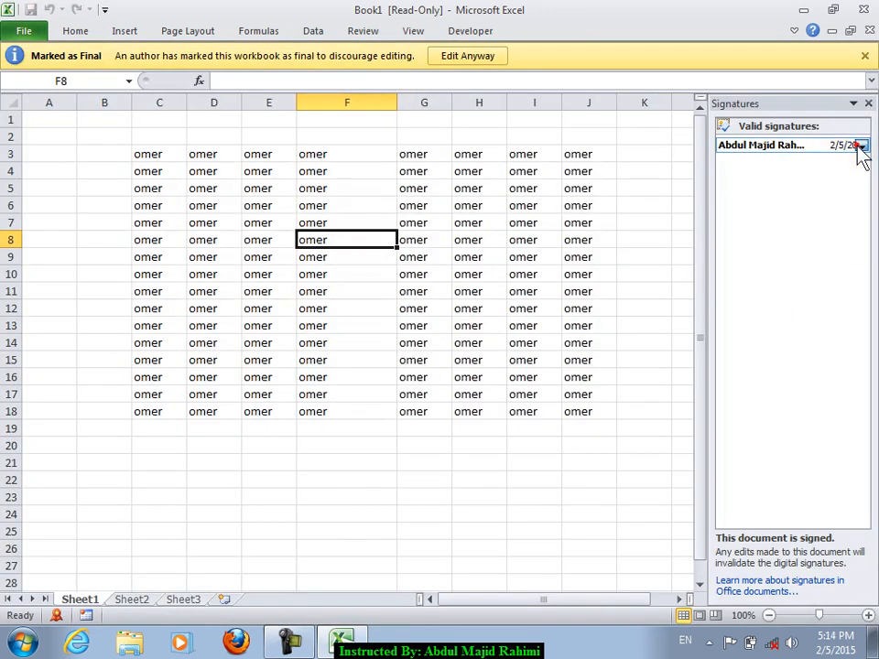
{"action": "left_click", "coordinate": [858, 145]}
{"action": "left_click", "coordinate": [844, 224]}
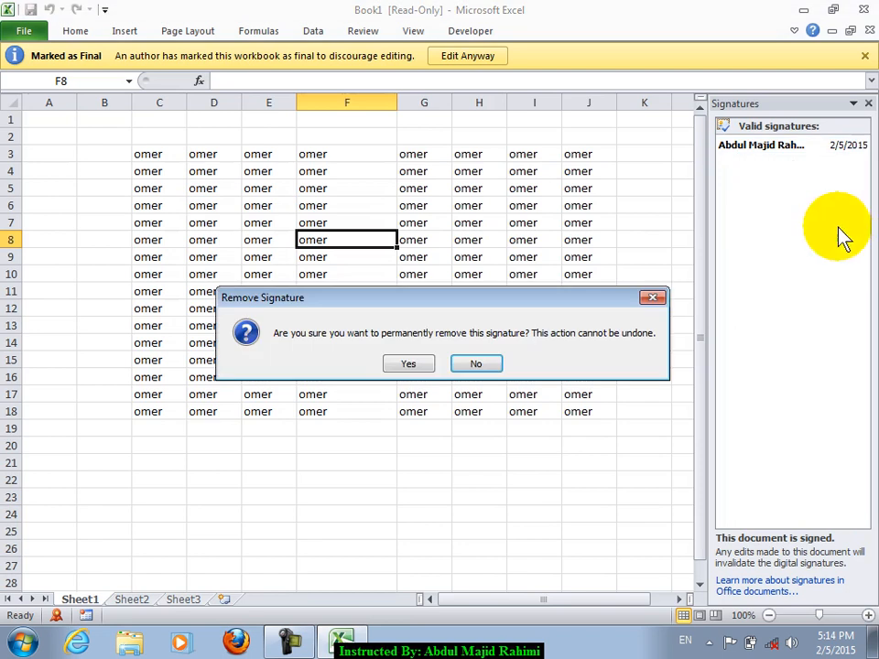
{"action": "left_click", "coordinate": [408, 363]}
- Fill the range C1:I20 with the word jan
{"action": "left_click", "coordinate": [440, 375]}
{"action": "left_click", "coordinate": [142, 167]}
{"action": "left_click_drag", "start_coordinate": [142, 167], "coordinate": [550, 492]}
{"action": "type", "text": "jan"}
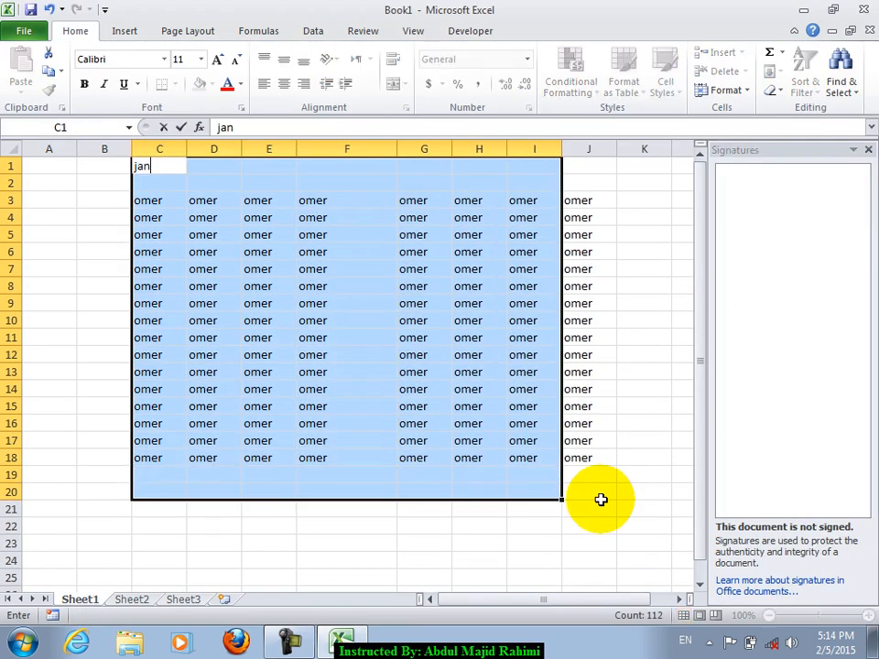
{"action": "key", "text": "ctrl+Return"}
- Close the Signatures panel
{"action": "left_click", "coordinate": [589, 407]}
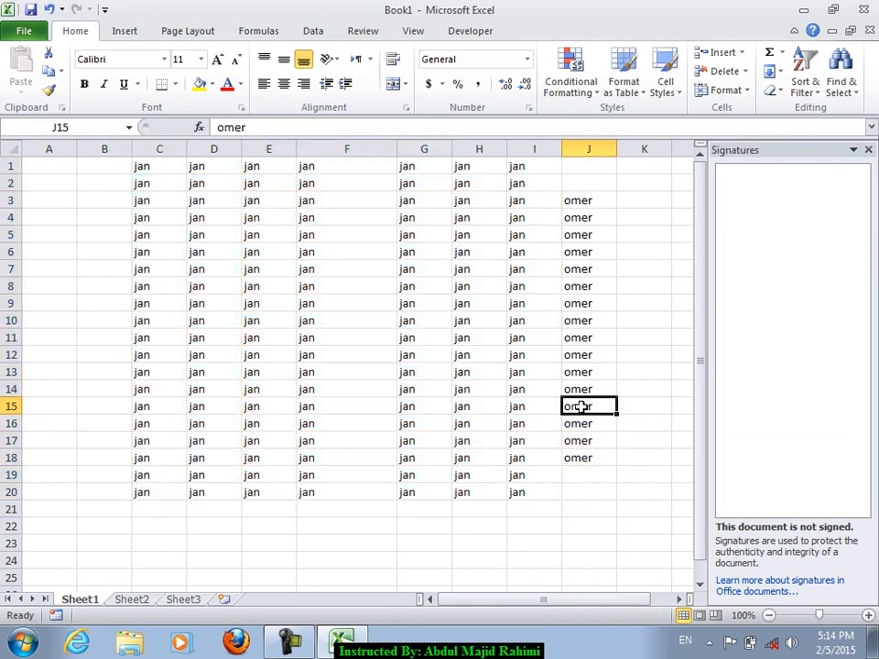
{"action": "left_click", "coordinate": [382, 323]}
{"action": "left_click", "coordinate": [125, 32]}
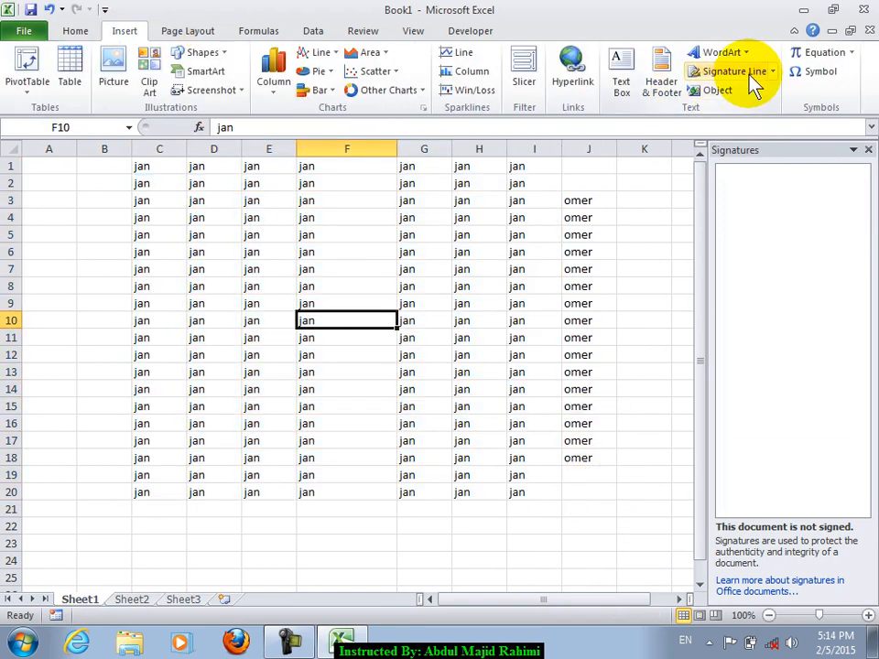
{"action": "left_click", "coordinate": [868, 149]}
- Enter 'Digitizer' in column H below the grid, then select D18
{"action": "scroll", "coordinate": [534, 317], "scroll_direction": "down", "scroll_amount": 3}
{"action": "left_click", "coordinate": [489, 397]}
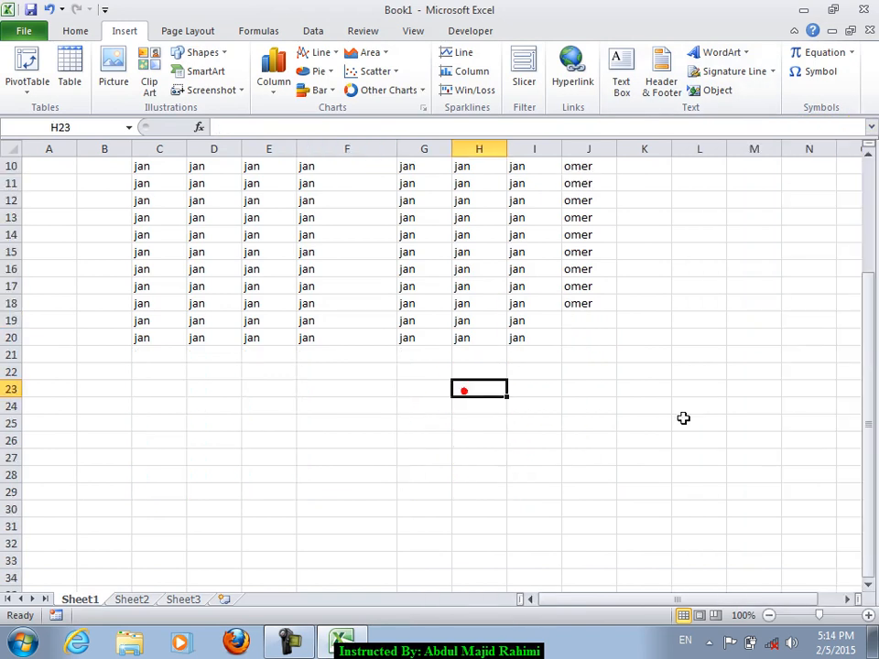
{"action": "type", "text": "T"}
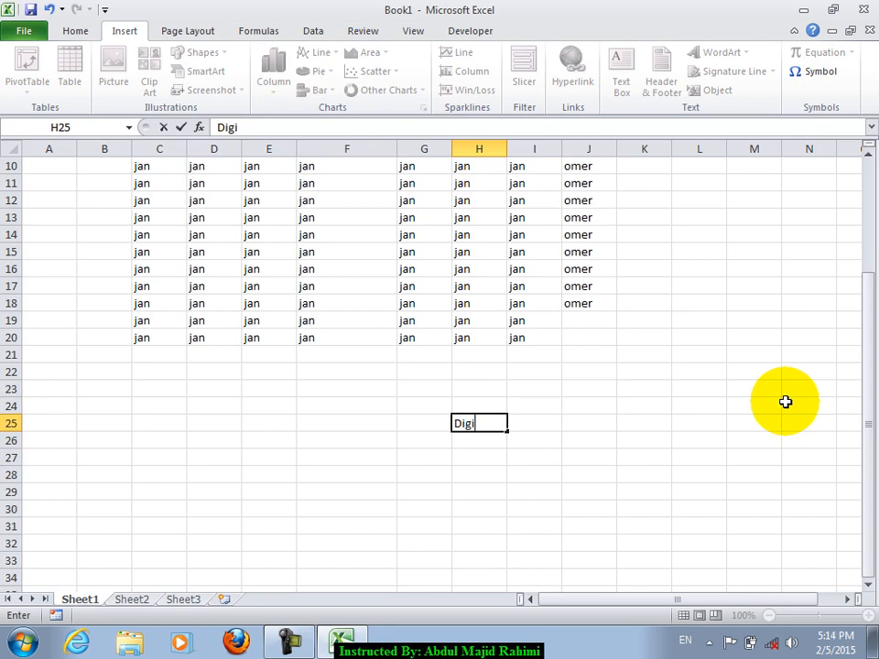
{"action": "key", "text": "Return"}
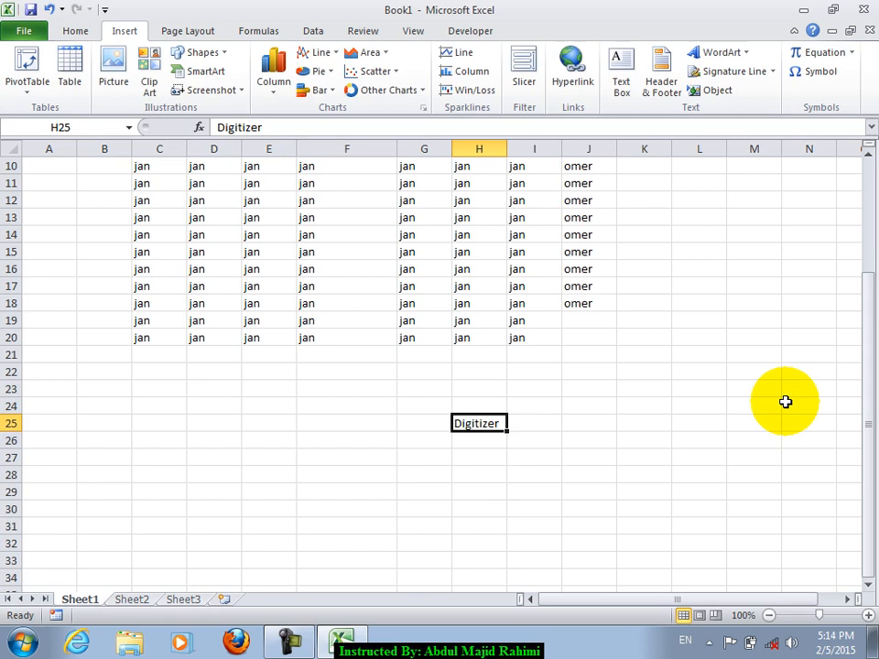
{"action": "key", "text": "Down"}
{"action": "key", "text": "Down"}
{"action": "left_click", "coordinate": [205, 302]}
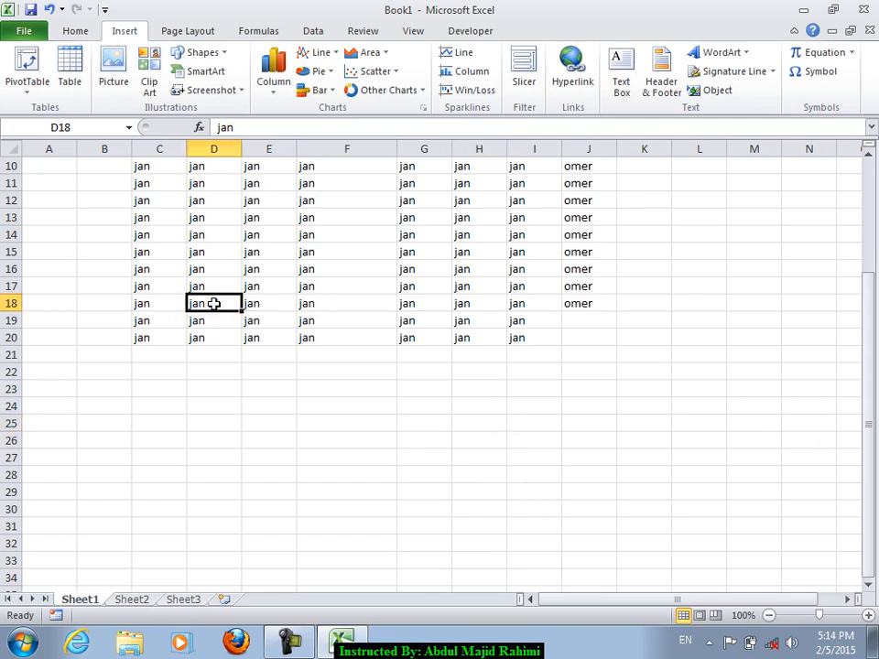
{"action": "left_click", "coordinate": [24, 30]}
{"action": "left_click", "coordinate": [177, 202]}
{"action": "left_click", "coordinate": [176, 197]}
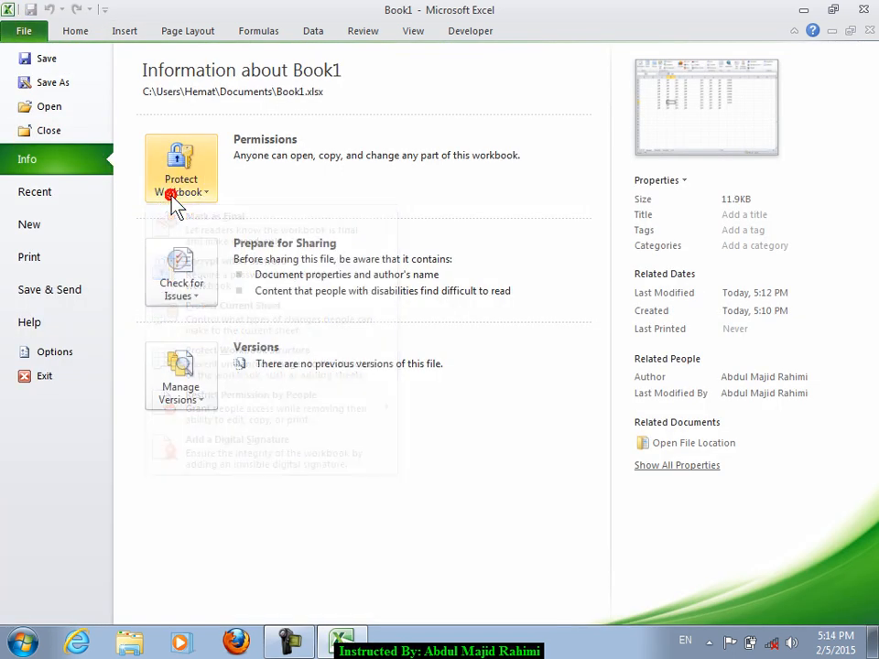
{"action": "left_click", "coordinate": [188, 289]}
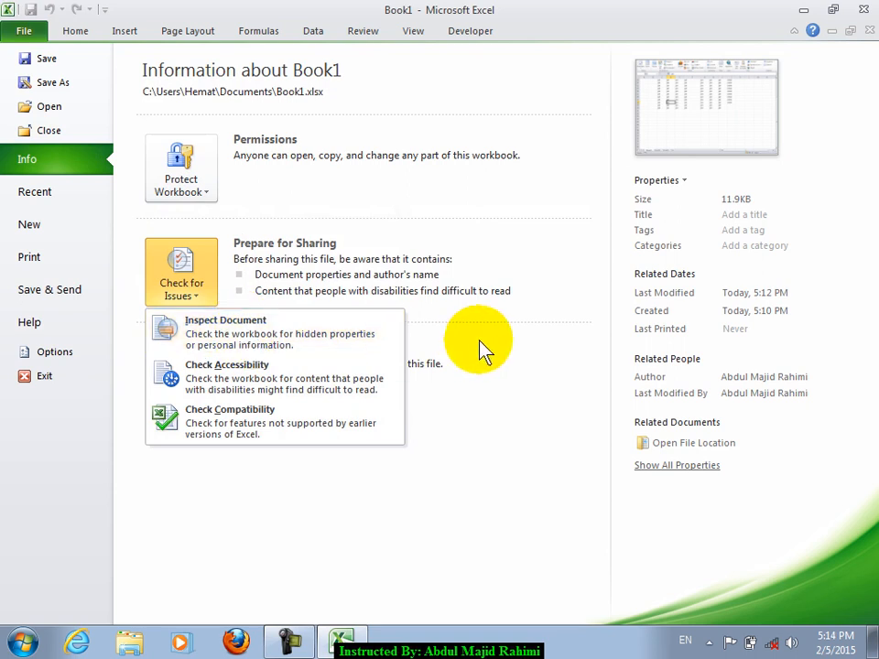
{"action": "left_click", "coordinate": [77, 31]}
{"action": "left_click", "coordinate": [462, 320]}
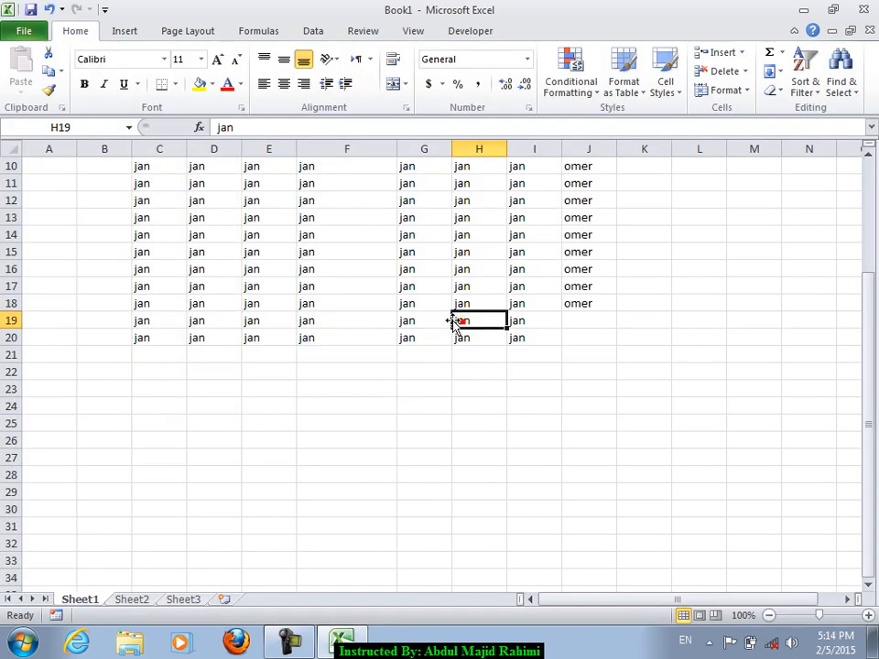
- Make column F narrower
{"action": "scroll", "coordinate": [436, 320], "scroll_direction": "up", "scroll_amount": 3}
{"action": "left_click_drag", "start_coordinate": [197, 217], "coordinate": [517, 337]}
{"action": "left_click_drag", "start_coordinate": [396, 149], "coordinate": [360, 152]}
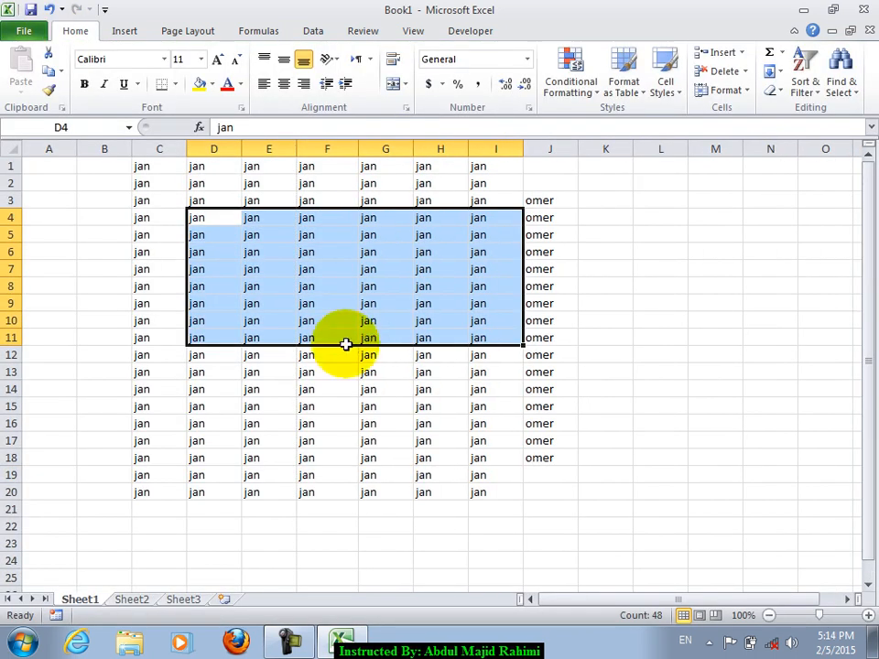
{"action": "left_click", "coordinate": [261, 269]}
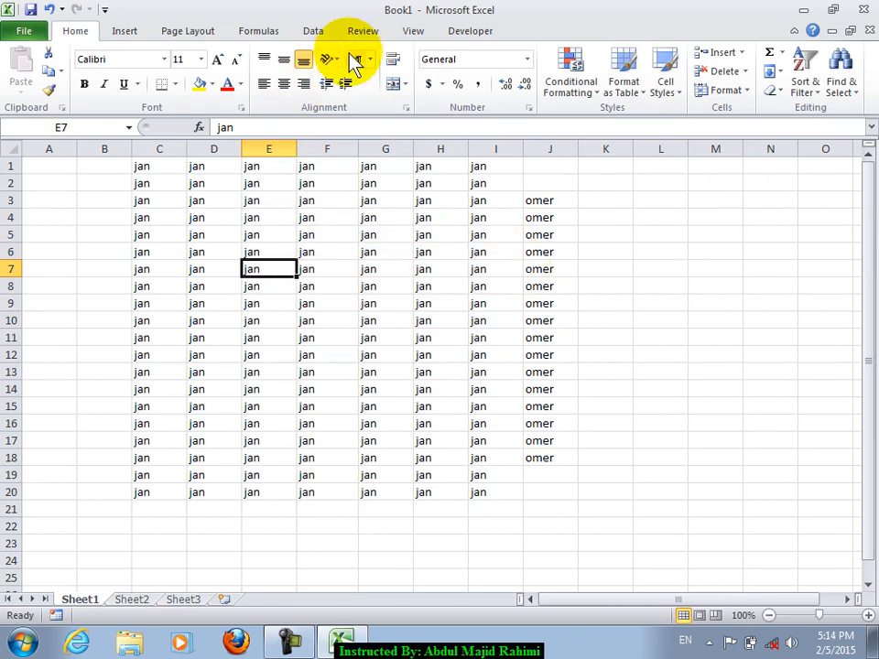
- Add header text 'sdfsdfasfsdafs' and footer text 'sdfasdfdfdasfsdsdf' to the page
{"action": "left_click", "coordinate": [137, 31]}
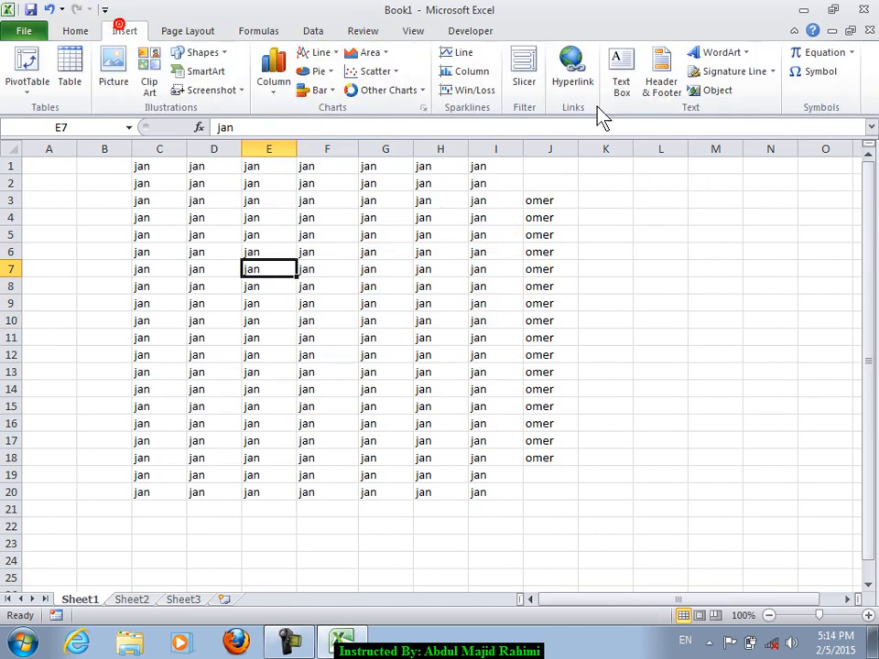
{"action": "left_click", "coordinate": [661, 68]}
{"action": "type", "text": "sdfsdfasfsdafs"}
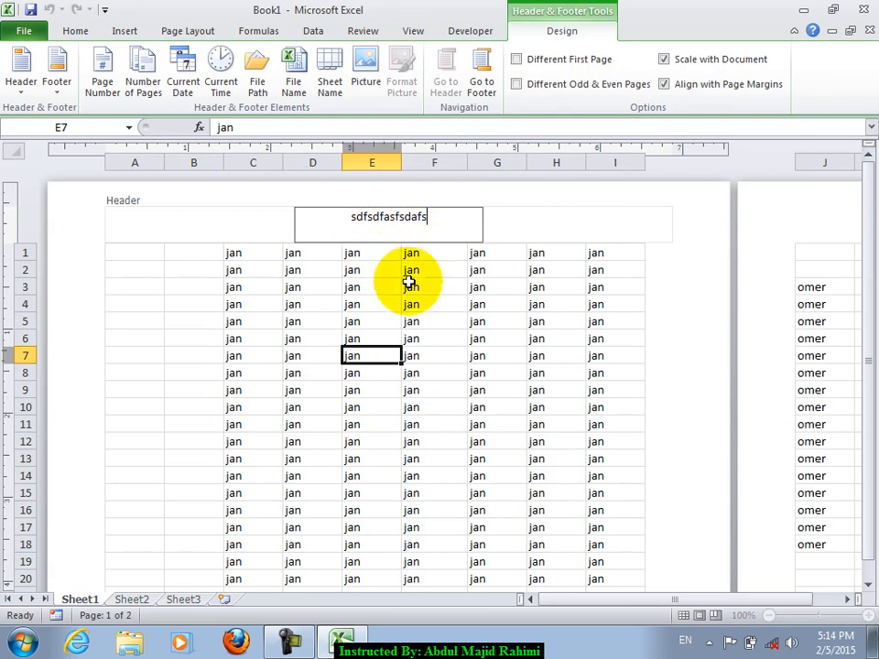
{"action": "left_click", "coordinate": [381, 438]}
{"action": "scroll", "coordinate": [381, 438], "scroll_direction": "down", "scroll_amount": 6}
{"action": "scroll", "coordinate": [381, 438], "scroll_direction": "down", "scroll_amount": 8}
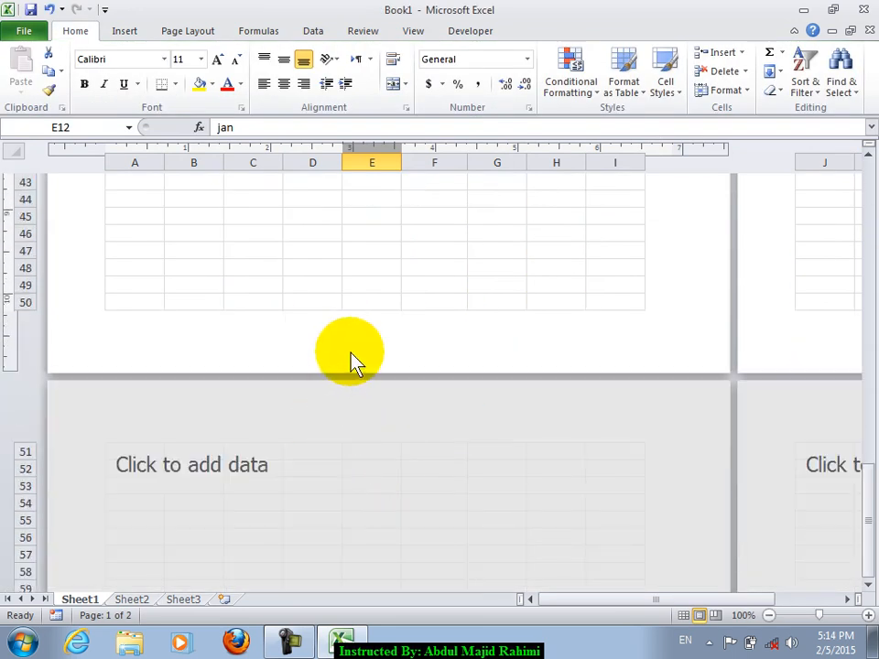
{"action": "left_click", "coordinate": [375, 319]}
{"action": "type", "text": "sdfasdfdfdasfsdsdf"}
{"action": "left_click", "coordinate": [392, 269]}
- Hide rows 3 to 8, then open the Info page's Properties options
{"action": "scroll", "coordinate": [393, 274], "scroll_direction": "up", "scroll_amount": 15}
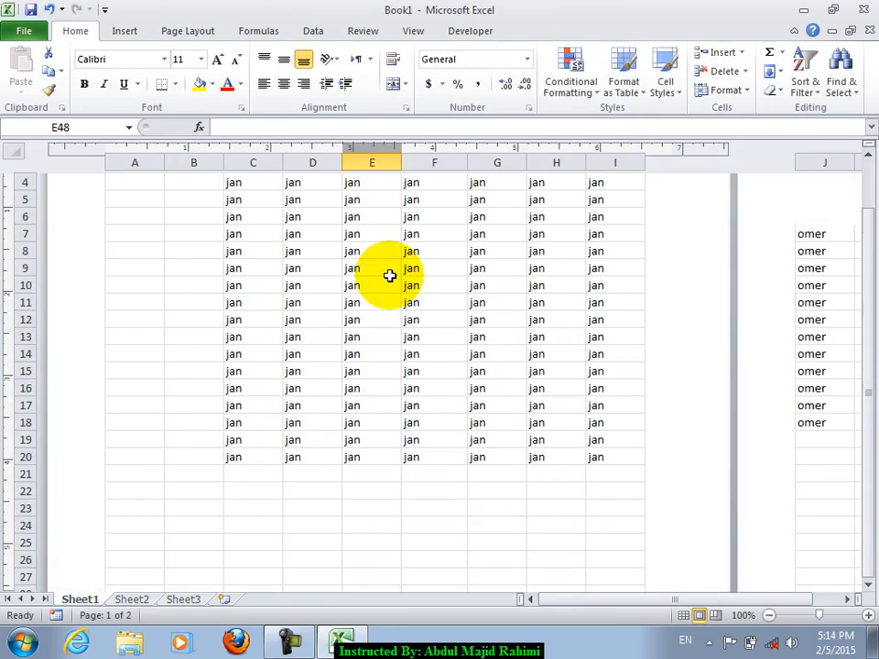
{"action": "scroll", "coordinate": [390, 484], "scroll_direction": "down", "scroll_amount": 14}
{"action": "scroll", "coordinate": [366, 412], "scroll_direction": "up", "scroll_amount": 14}
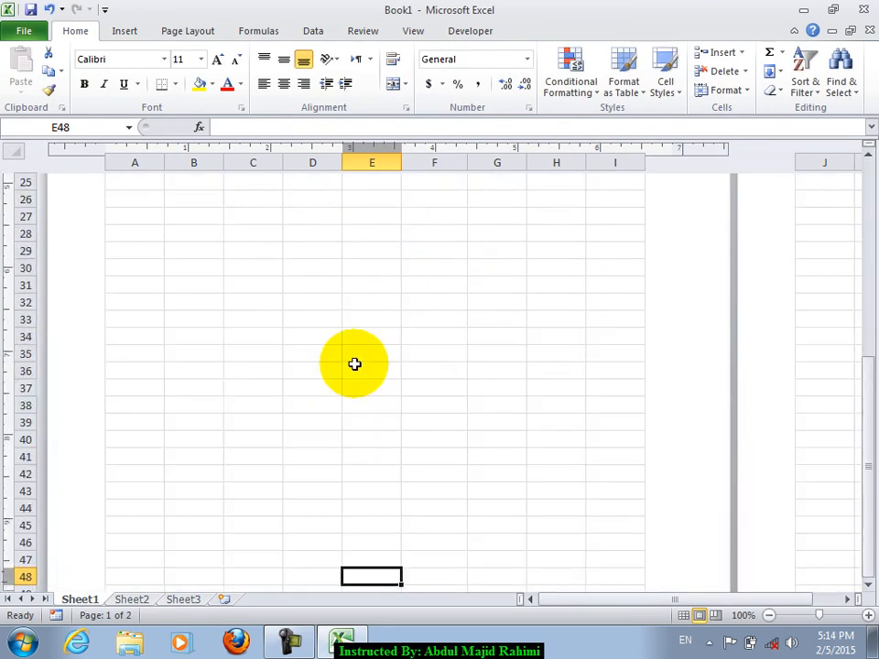
{"action": "left_click_drag", "start_coordinate": [177, 286], "coordinate": [619, 285]}
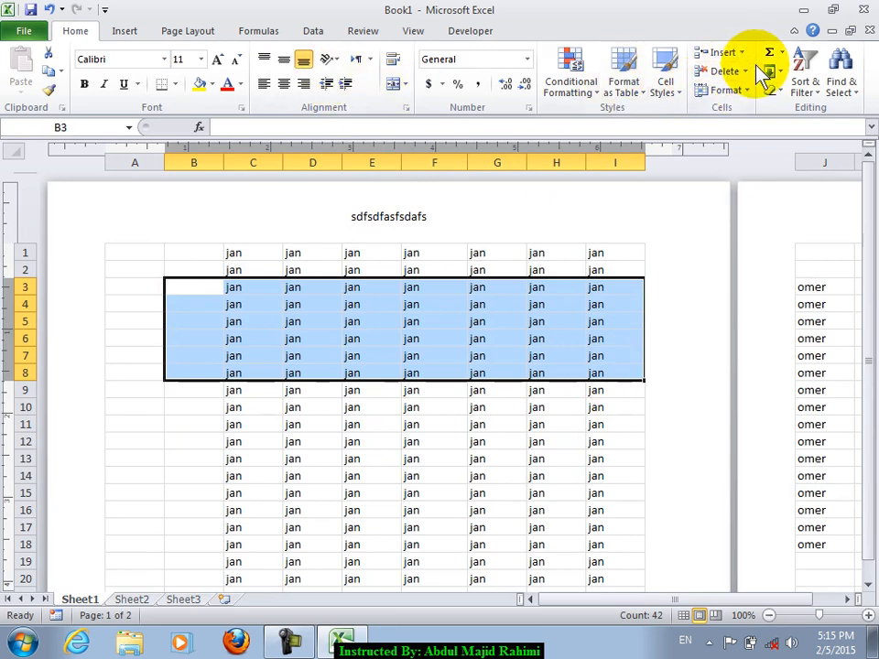
{"action": "left_click", "coordinate": [738, 90]}
{"action": "mouse_move", "coordinate": [714, 244]}
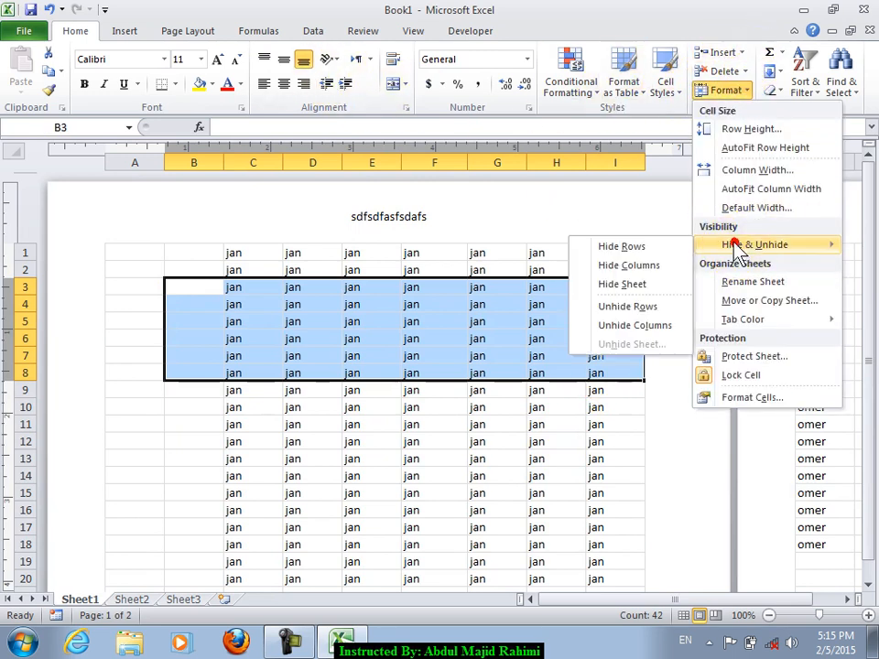
{"action": "left_click", "coordinate": [627, 247]}
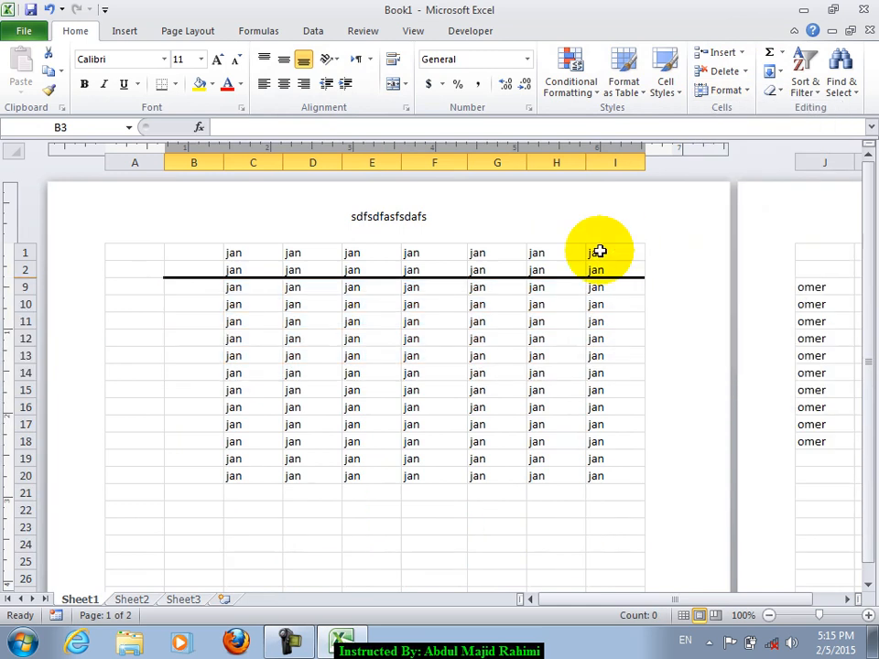
{"action": "left_click", "coordinate": [334, 339]}
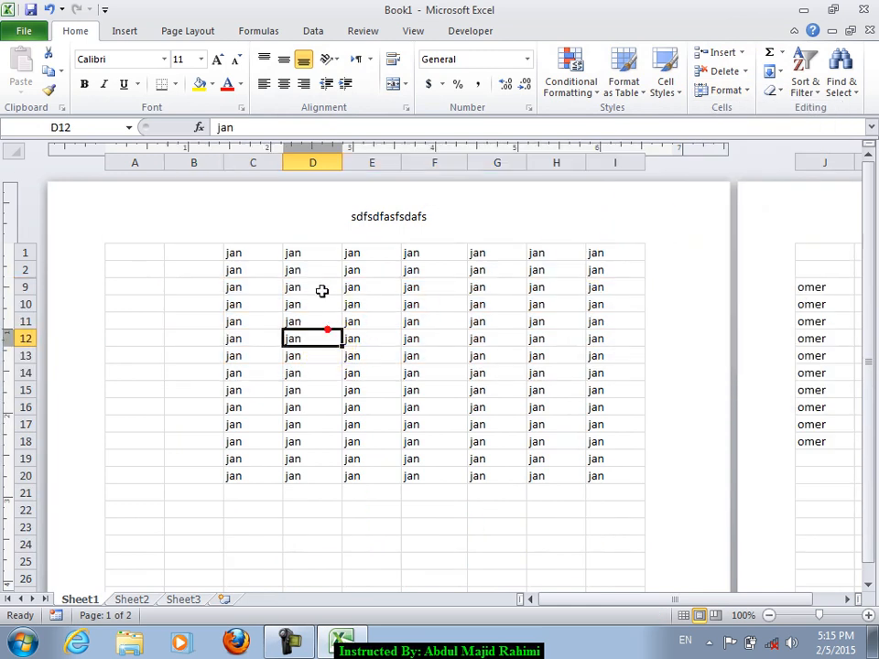
{"action": "left_click", "coordinate": [23, 30]}
{"action": "left_click", "coordinate": [655, 180]}
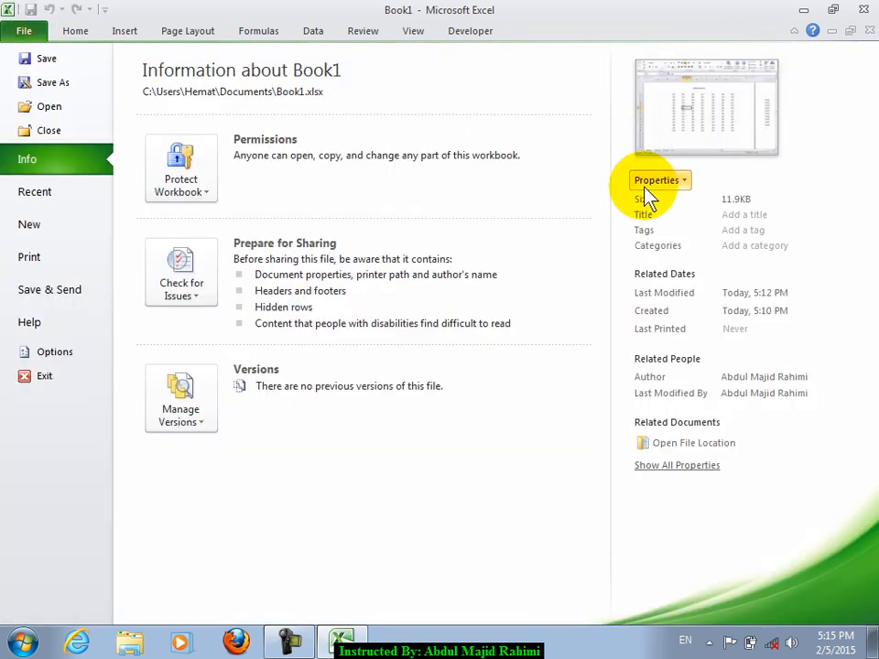
- In the Document Panel, set Subject 'sdaf', Status 'sadfsdaf' and Comments 'sadfsdaf'
{"action": "left_click", "coordinate": [673, 209]}
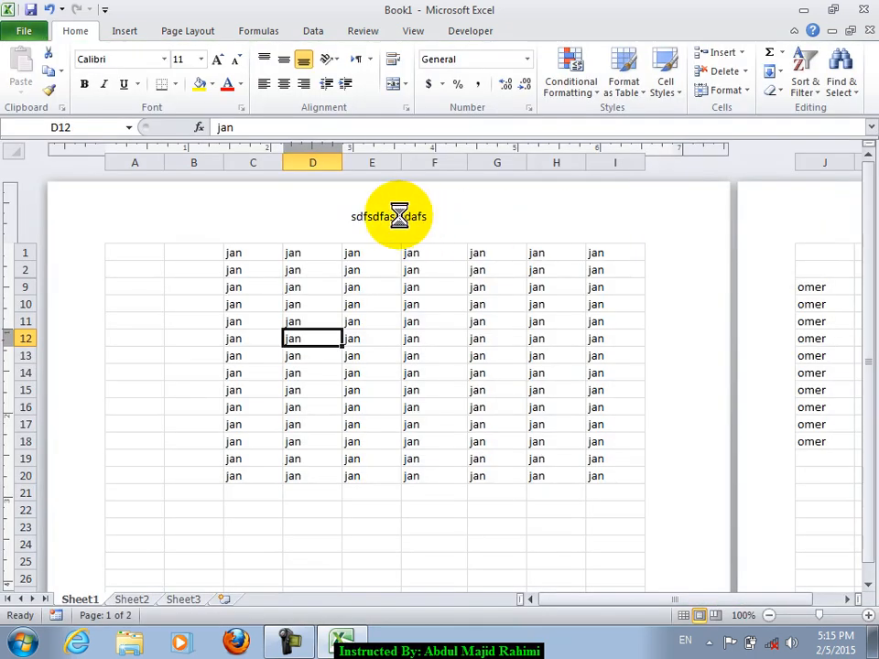
{"action": "left_click", "coordinate": [223, 165]}
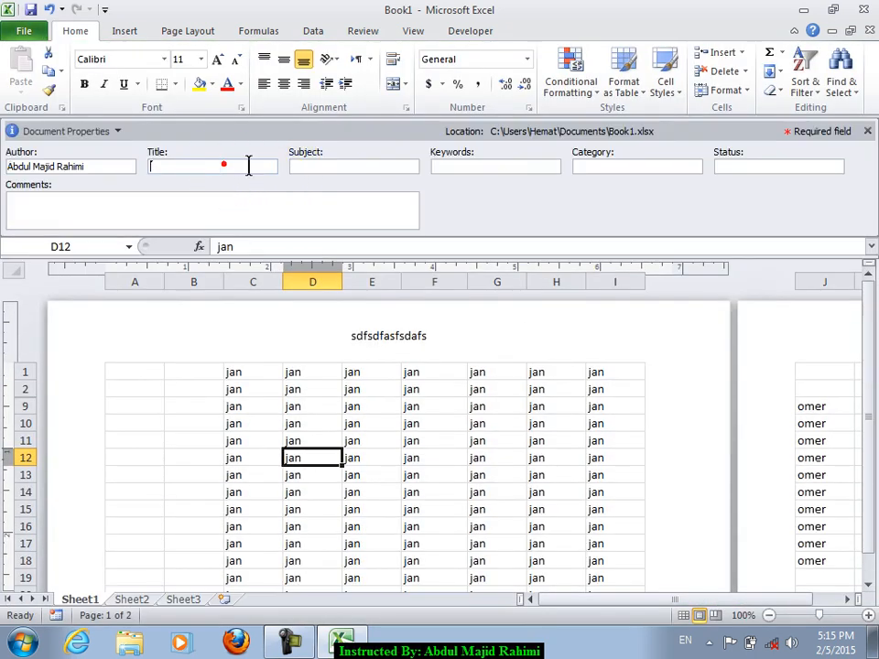
{"action": "left_click", "coordinate": [369, 168]}
{"action": "type", "text": "sdaf"}
{"action": "left_click", "coordinate": [743, 166]}
{"action": "type", "text": "sadfsdaf"}
{"action": "left_click", "coordinate": [344, 202]}
{"action": "type", "text": "sadfsdaf"}
{"action": "left_click", "coordinate": [867, 132]}
- Add comments to cells E12, C16 and G14, the last reading 'dfgsdasdf'
{"action": "left_click", "coordinate": [354, 335]}
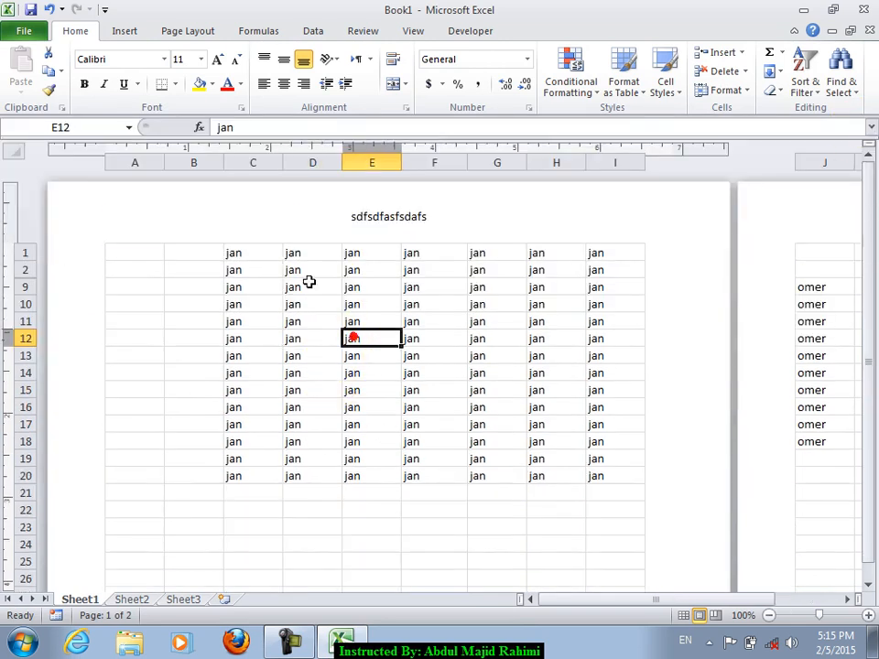
{"action": "left_click", "coordinate": [414, 31]}
{"action": "left_click", "coordinate": [371, 30]}
{"action": "left_click", "coordinate": [218, 91]}
{"action": "left_click", "coordinate": [276, 403]}
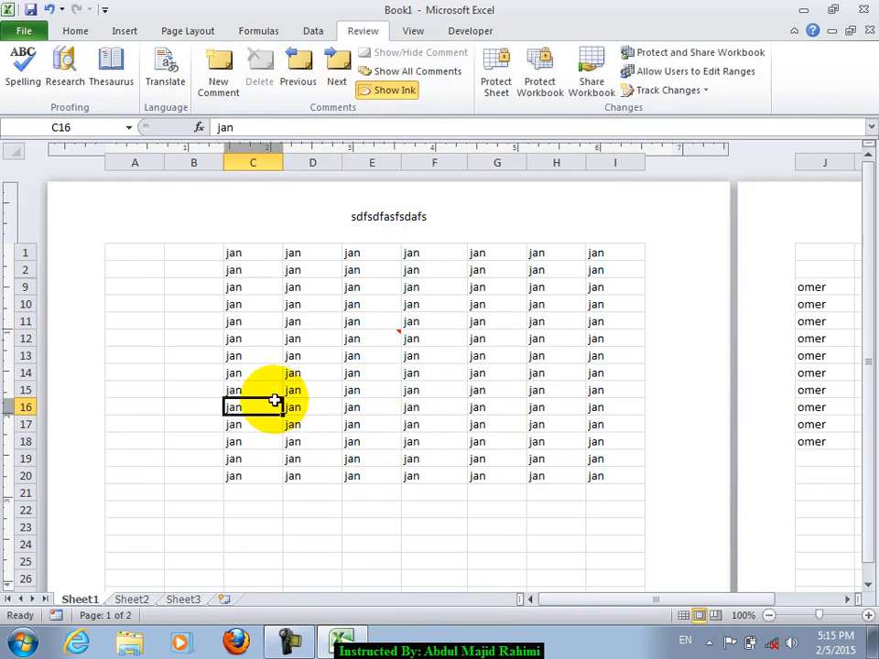
{"action": "key", "text": "shift+F2"}
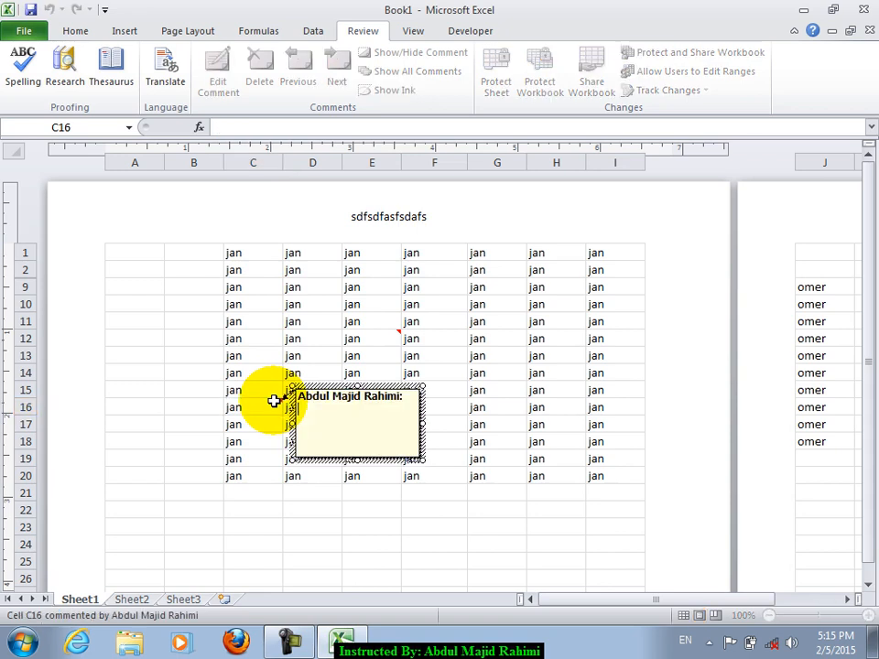
{"action": "left_click", "coordinate": [515, 369]}
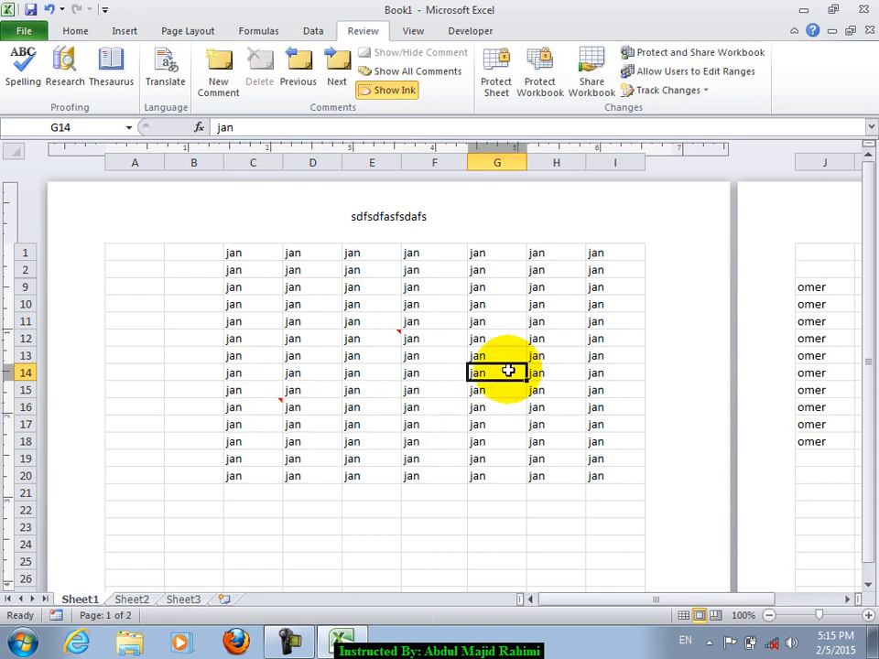
{"action": "key", "text": "shift+F2"}
{"action": "type", "text": "dfgsdasdf"}
{"action": "left_click", "coordinate": [394, 422]}
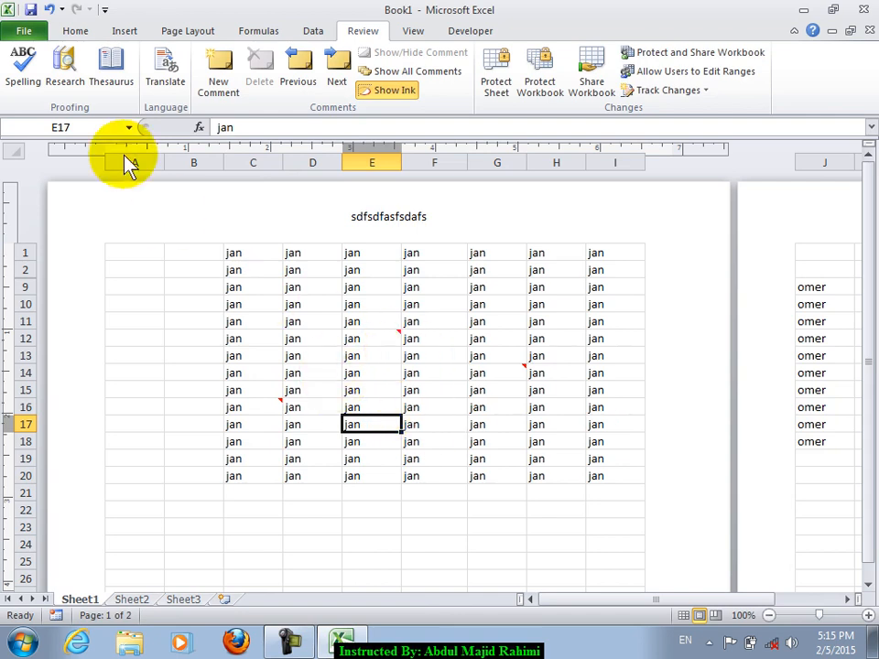
{"action": "left_click", "coordinate": [60, 28]}
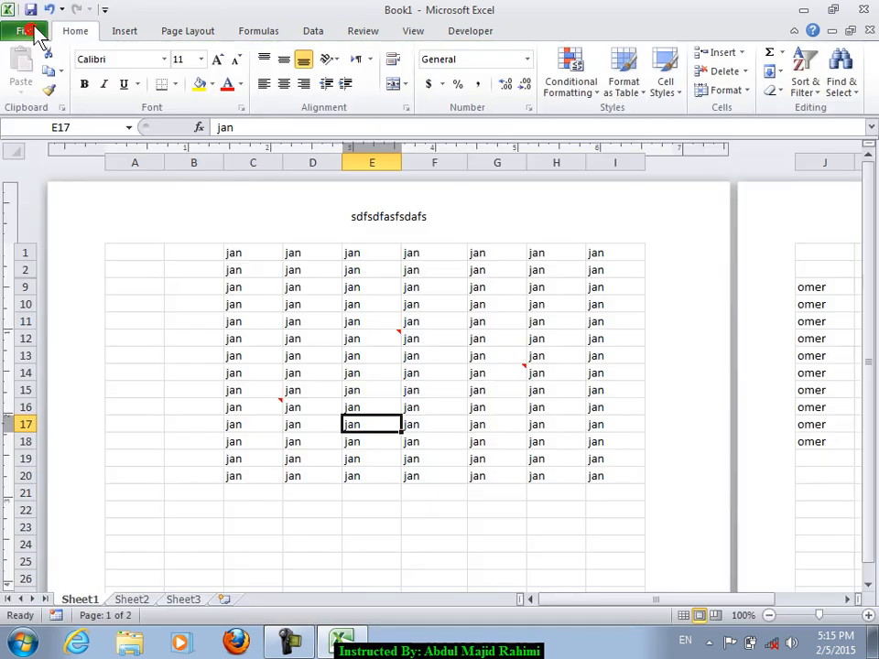
- Open the Document Inspector from Check for Issues and run the inspection
{"action": "left_click", "coordinate": [27, 30]}
{"action": "left_click", "coordinate": [194, 190]}
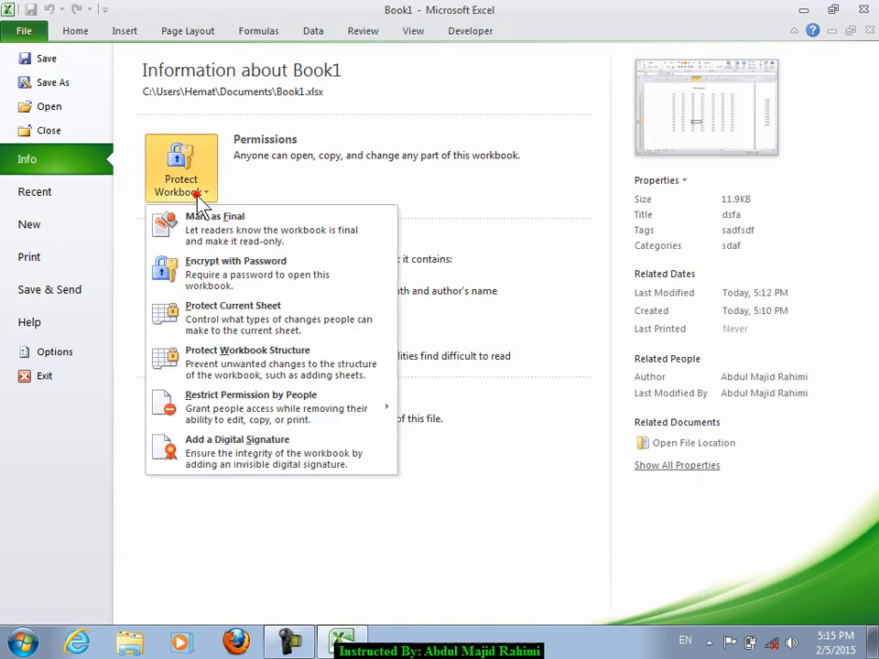
{"action": "left_click", "coordinate": [442, 182]}
{"action": "left_click", "coordinate": [179, 284]}
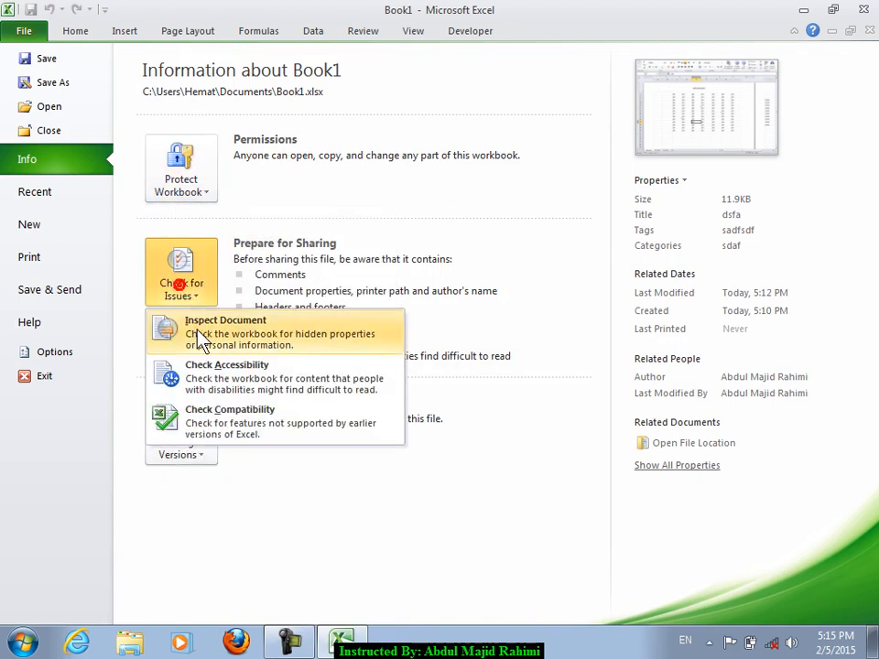
{"action": "left_click", "coordinate": [265, 337]}
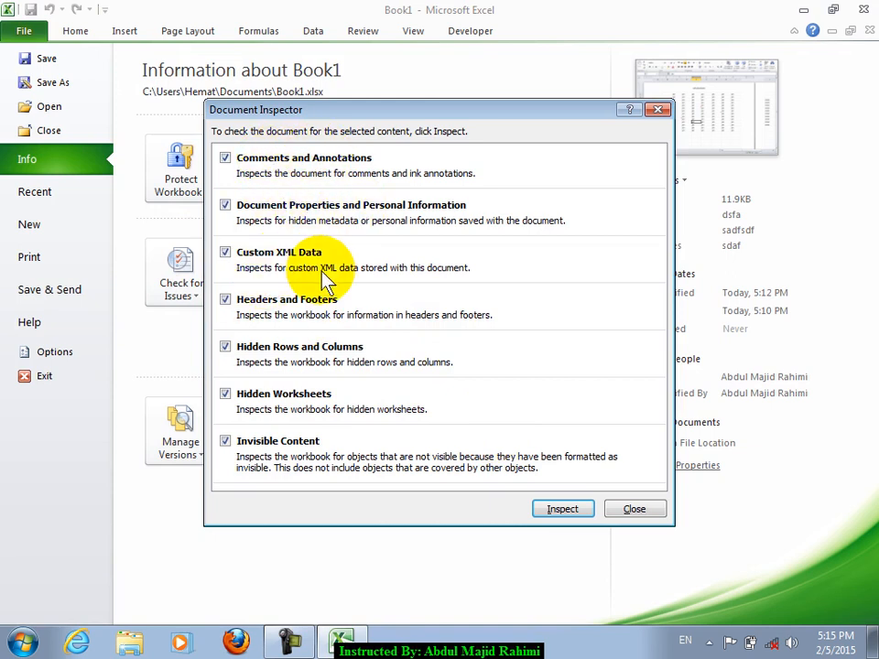
{"action": "left_click", "coordinate": [562, 510]}
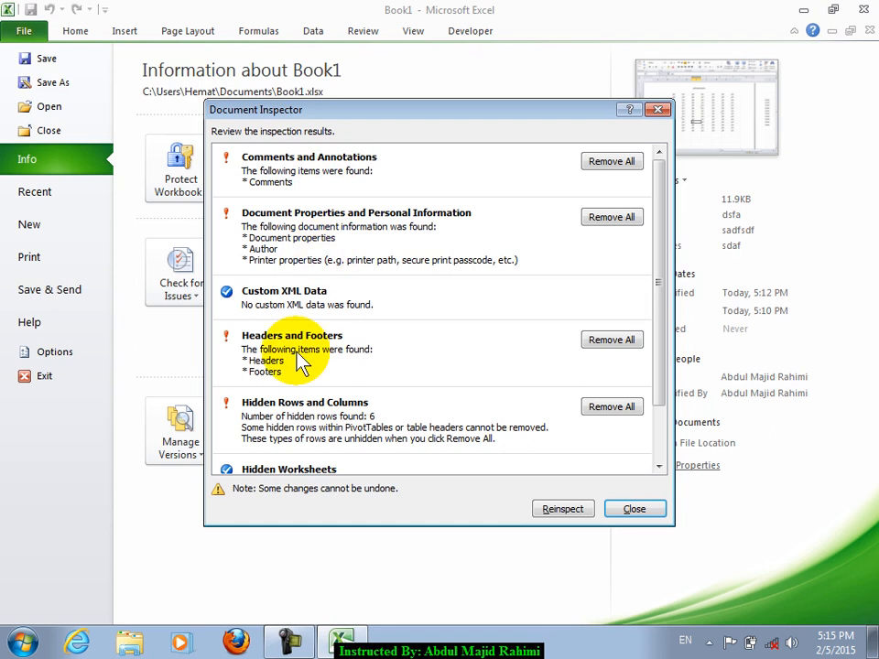
- Remove All for comments, document properties, headers and footers, and hidden rows, then close
{"action": "left_click", "coordinate": [592, 161]}
{"action": "left_click", "coordinate": [617, 206]}
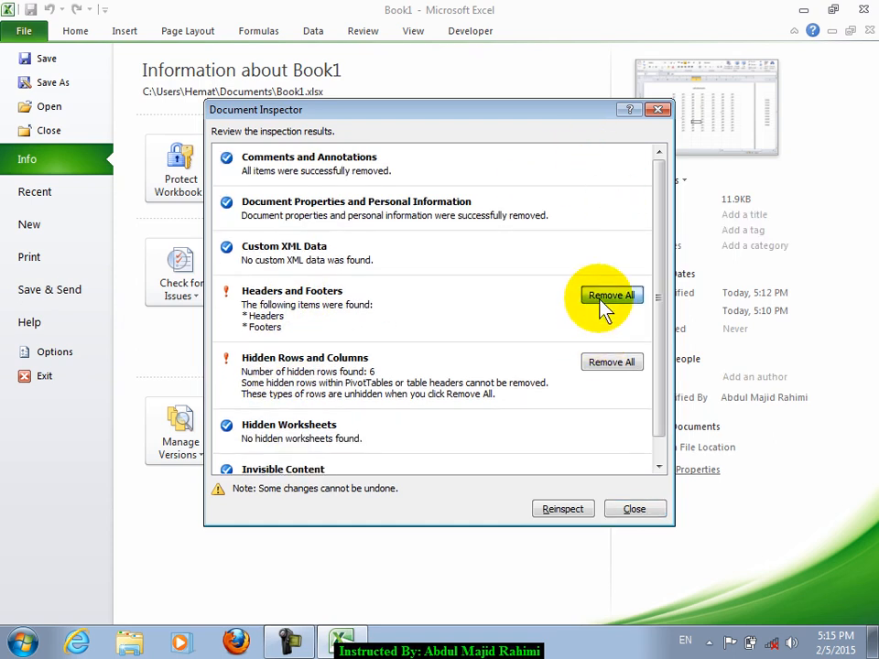
{"action": "left_click", "coordinate": [606, 297]}
{"action": "left_click", "coordinate": [594, 342]}
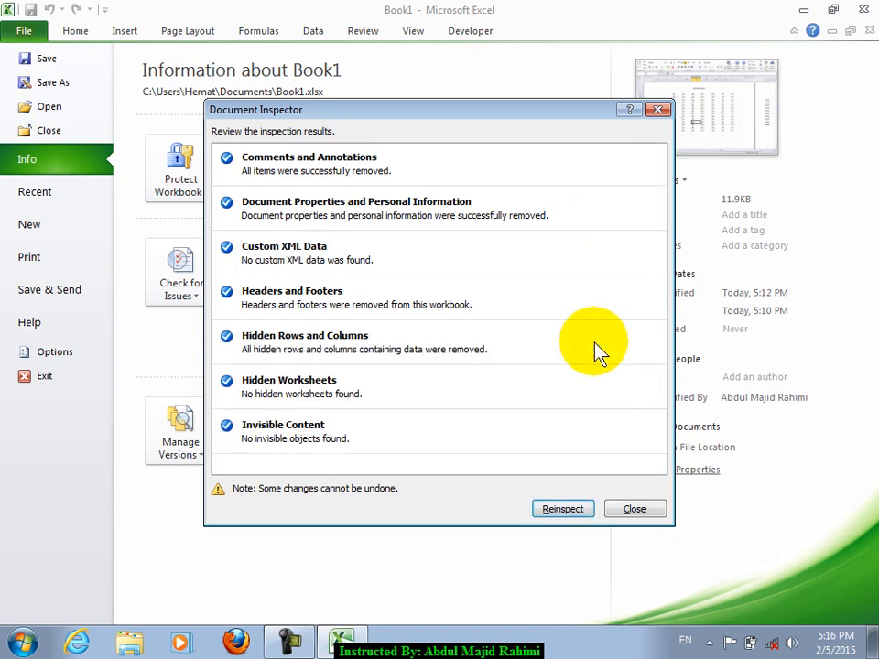
{"action": "left_click", "coordinate": [632, 511]}
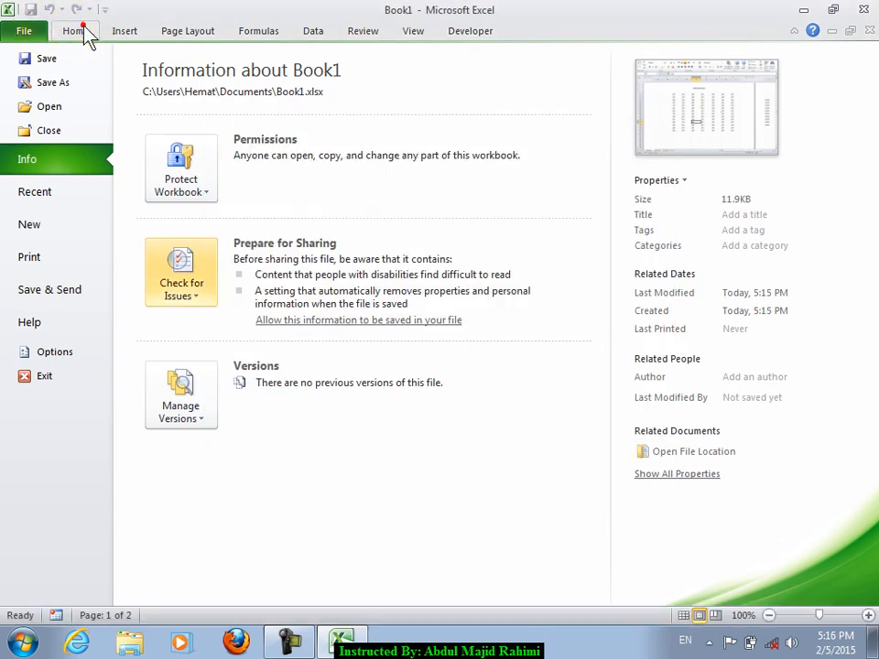
- Open the Document Panel and verify the Comments and Author properties are now empty
{"action": "left_click", "coordinate": [79, 30]}
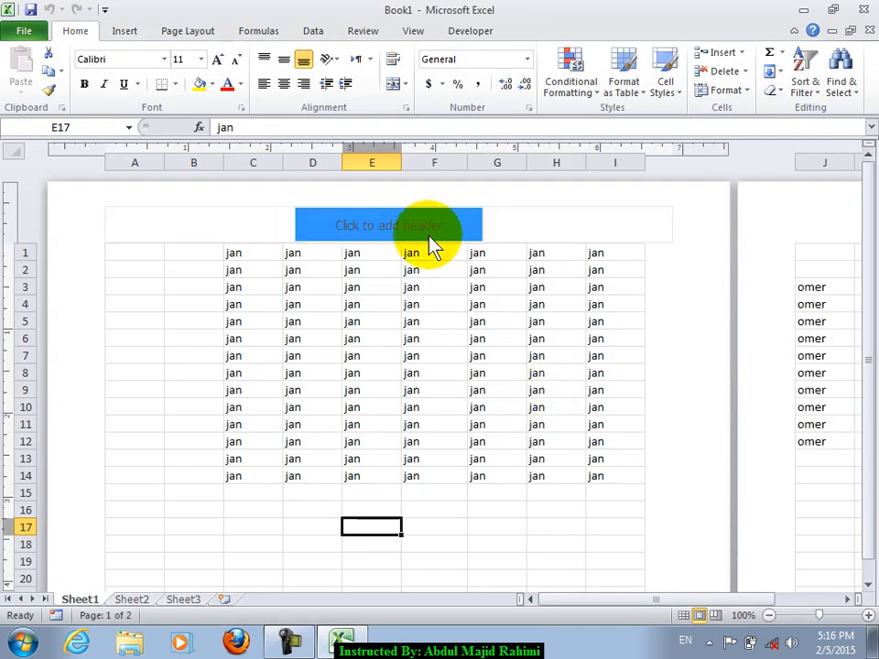
{"action": "scroll", "coordinate": [380, 443], "scroll_direction": "down", "scroll_amount": 6}
{"action": "scroll", "coordinate": [329, 224], "scroll_direction": "up", "scroll_amount": 4}
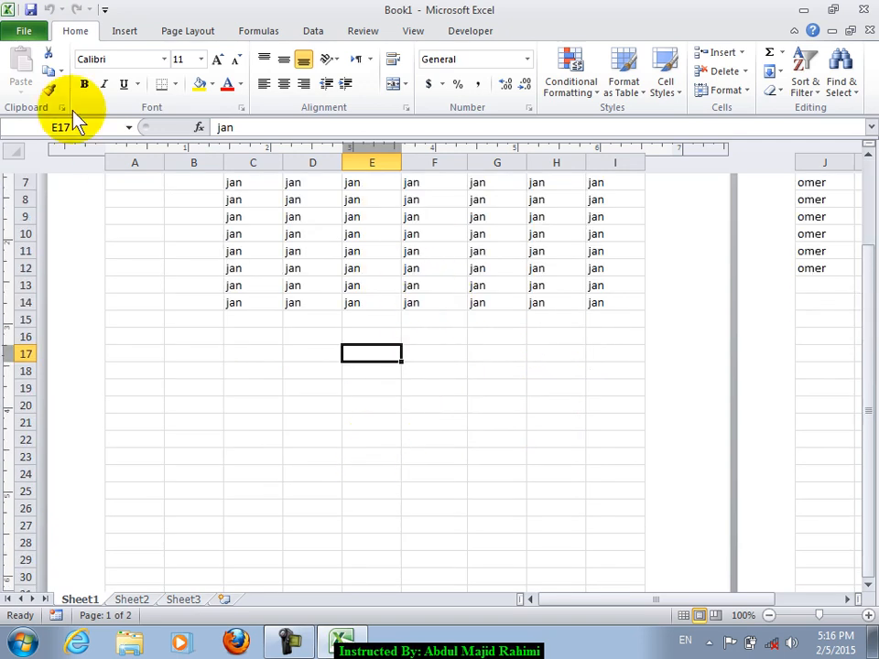
{"action": "left_click", "coordinate": [20, 30]}
{"action": "left_click", "coordinate": [680, 181]}
{"action": "left_click", "coordinate": [690, 210]}
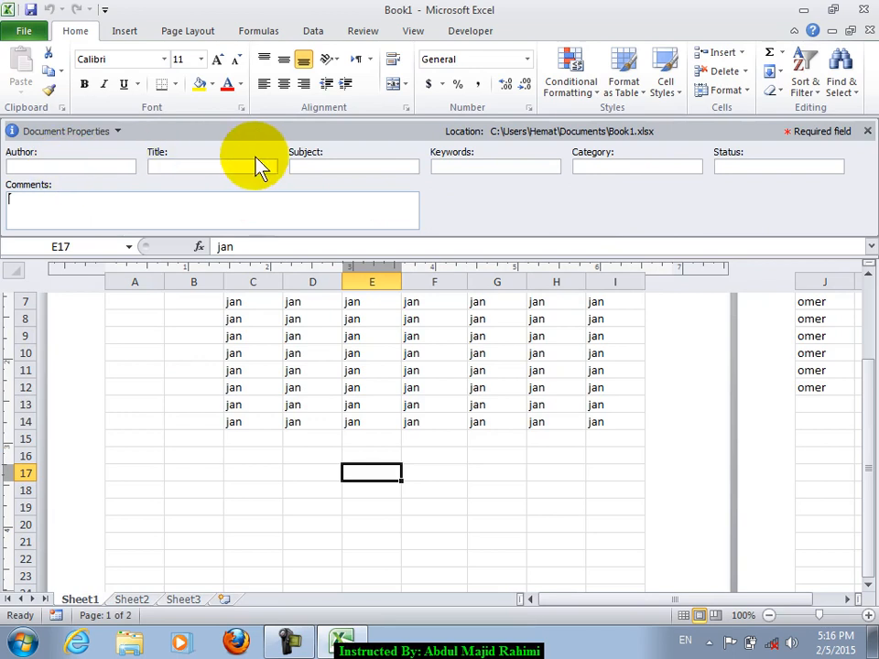
{"action": "left_click", "coordinate": [336, 210]}
{"action": "left_click", "coordinate": [50, 166]}
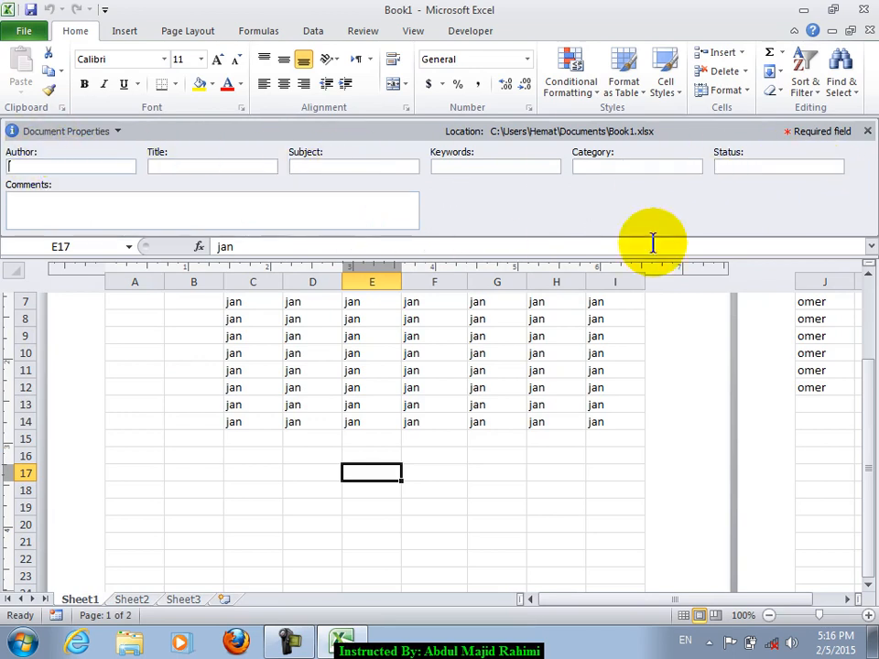
{"action": "left_click", "coordinate": [868, 131]}
- Select D14 and bring up the Check for Issues list on the Info page
{"action": "left_click", "coordinate": [311, 307]}
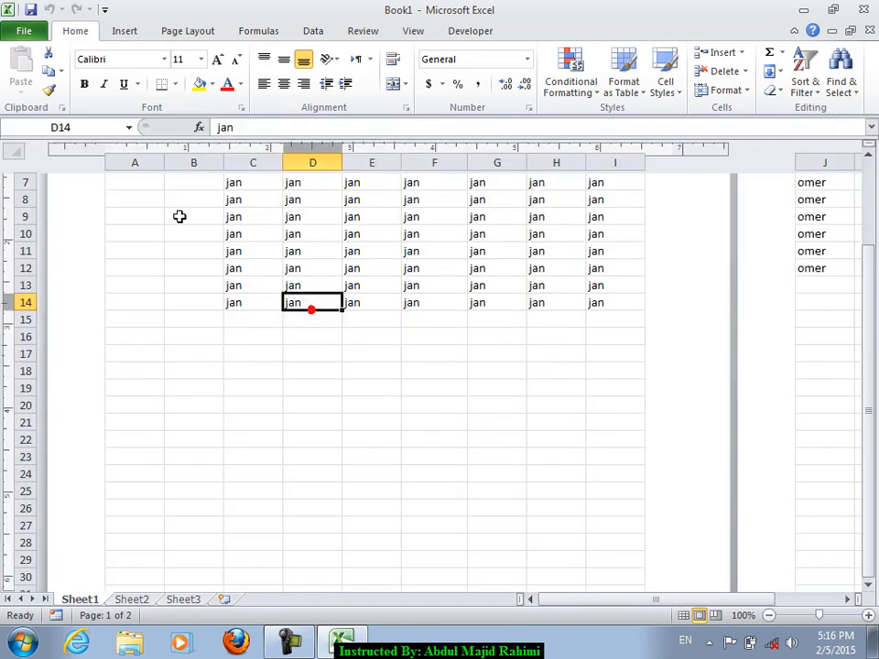
{"action": "left_click", "coordinate": [27, 30]}
{"action": "left_click", "coordinate": [174, 270]}
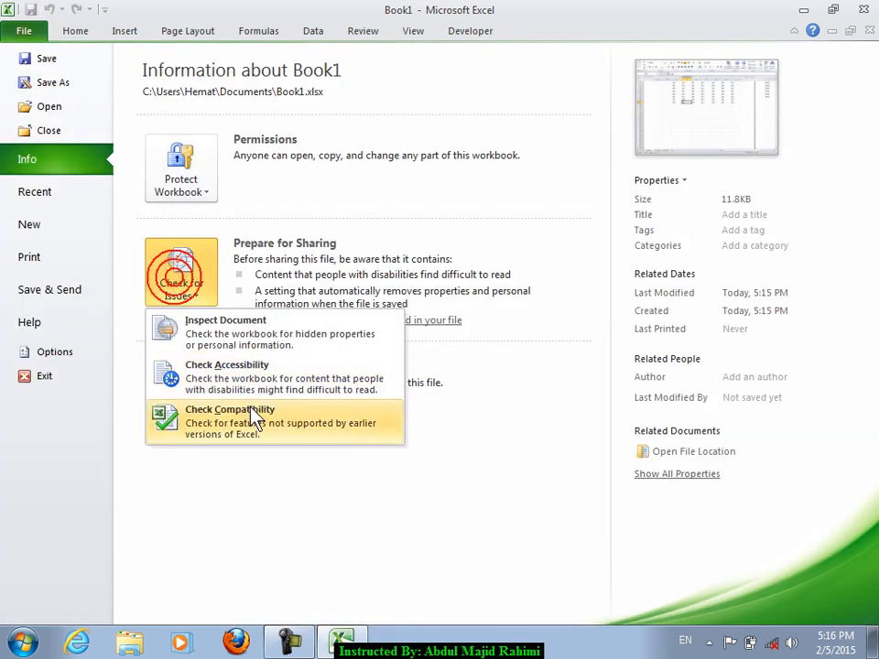
- Leave the file information and switch the sheet from Page Layout back to Normal view
{"action": "left_click", "coordinate": [565, 251]}
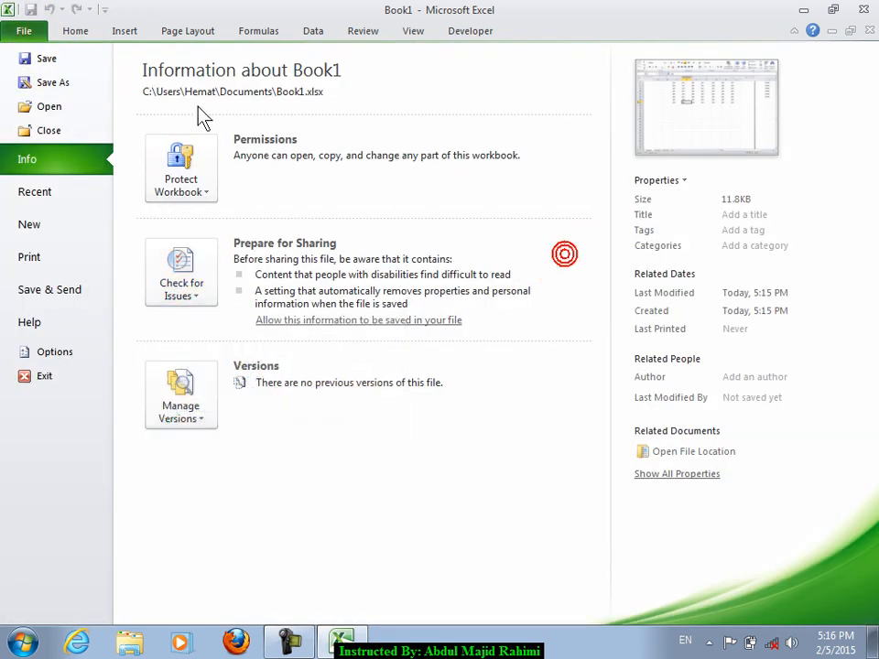
{"action": "left_click", "coordinate": [125, 31]}
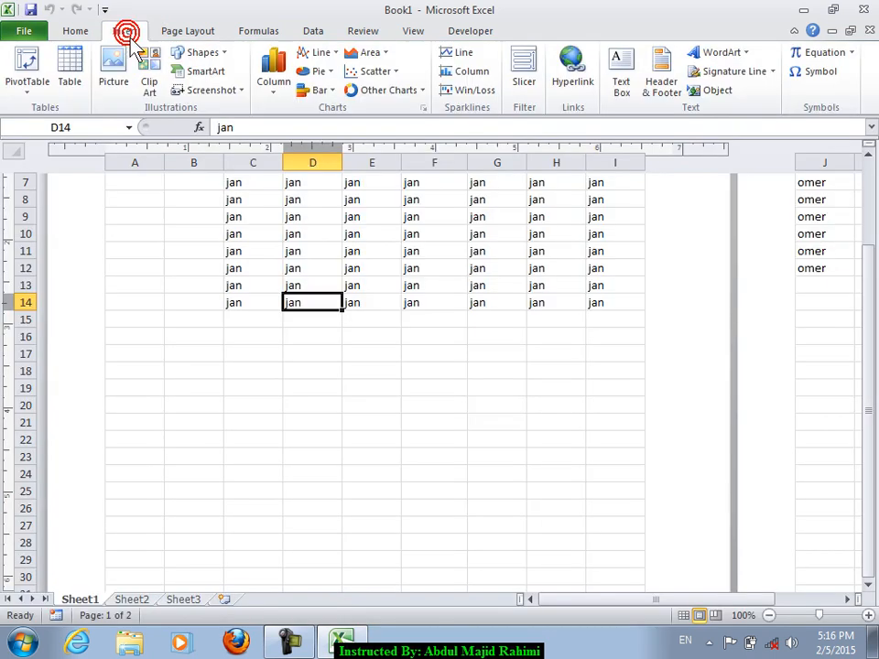
{"action": "left_click", "coordinate": [439, 31]}
{"action": "left_click", "coordinate": [414, 33]}
{"action": "left_click", "coordinate": [22, 70]}
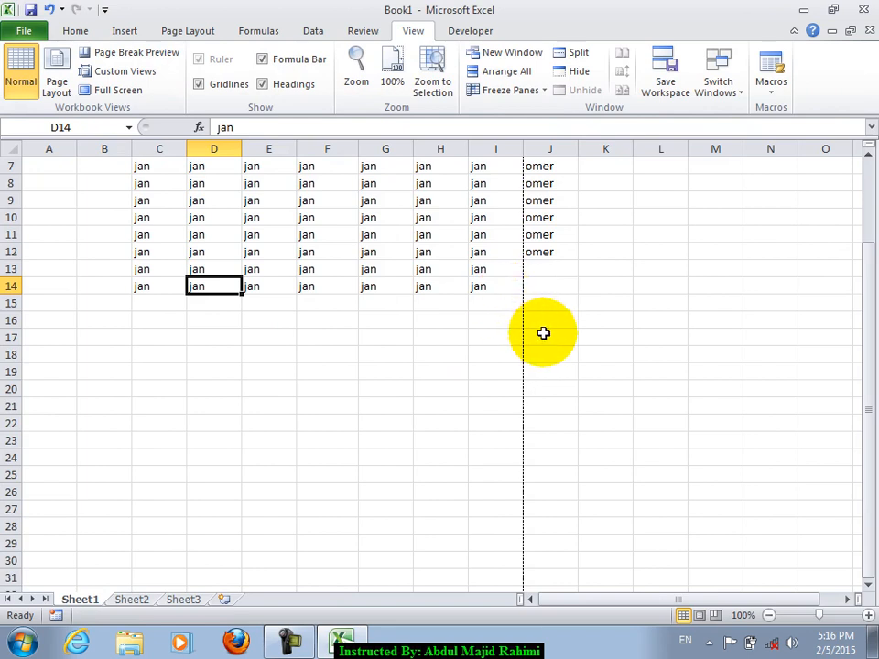
- Run Check Accessibility on Book1, which flags the default sheet names
{"action": "left_click", "coordinate": [328, 331]}
{"action": "left_click", "coordinate": [190, 341]}
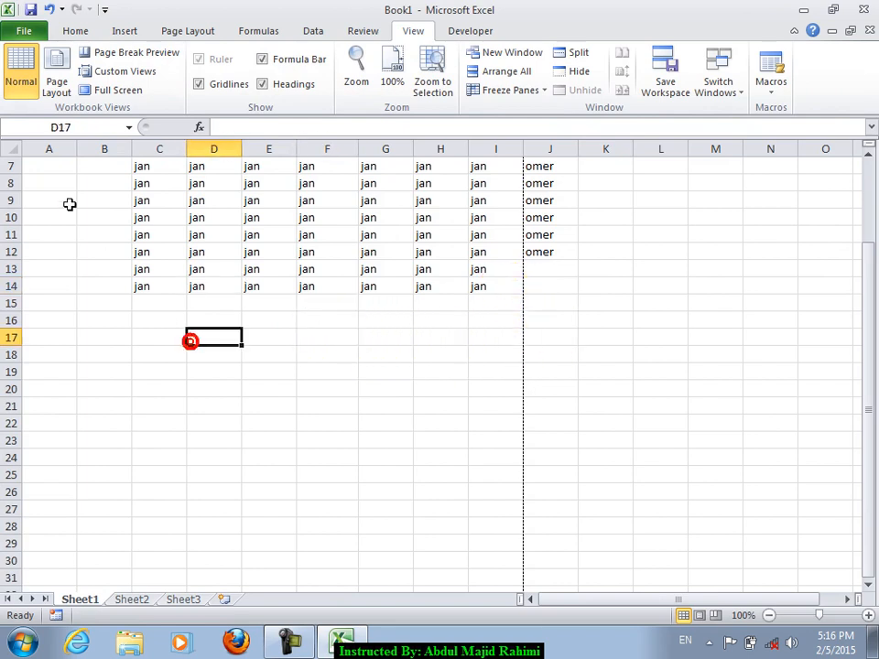
{"action": "left_click", "coordinate": [21, 33]}
{"action": "left_click", "coordinate": [218, 293]}
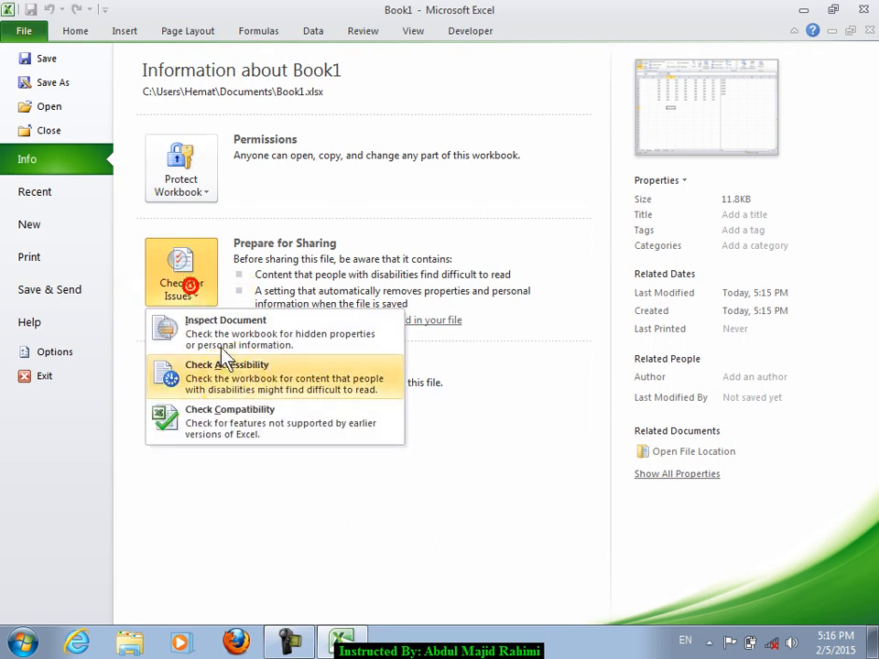
{"action": "left_click", "coordinate": [311, 383]}
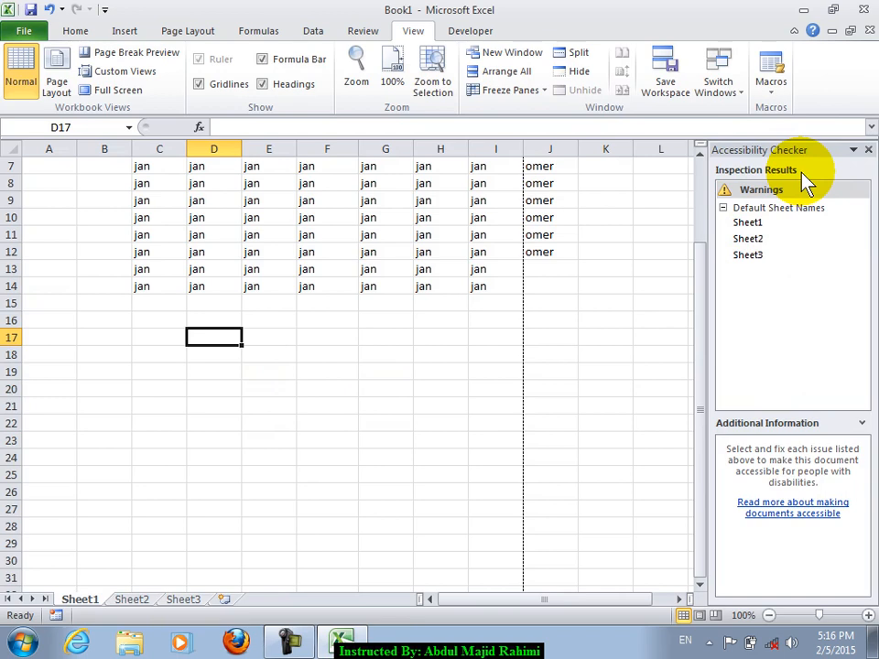
- Close the accessibility results and select cells F20, E17 and D15
{"action": "left_click", "coordinate": [868, 150]}
{"action": "left_click", "coordinate": [343, 391]}
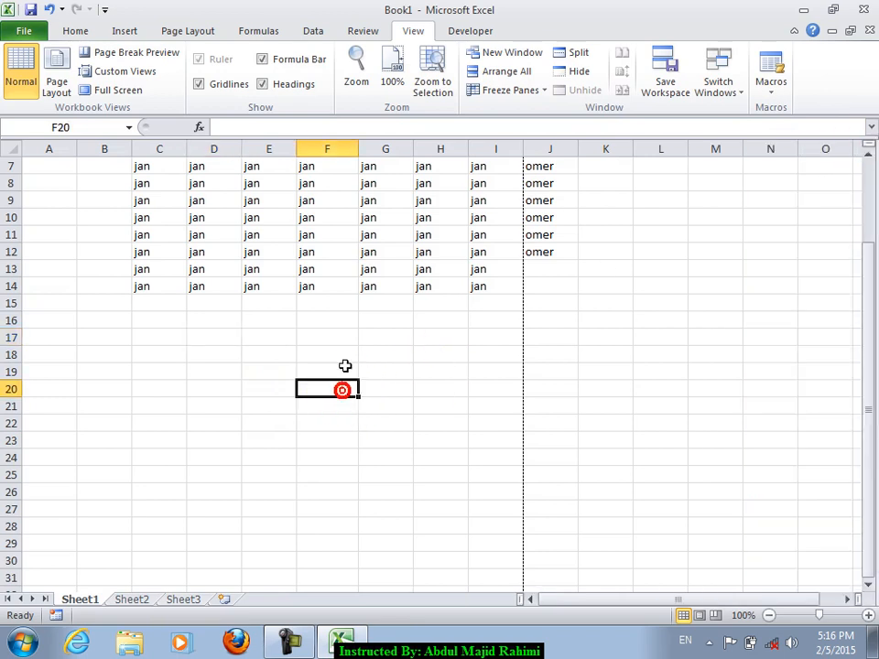
{"action": "left_click", "coordinate": [259, 342]}
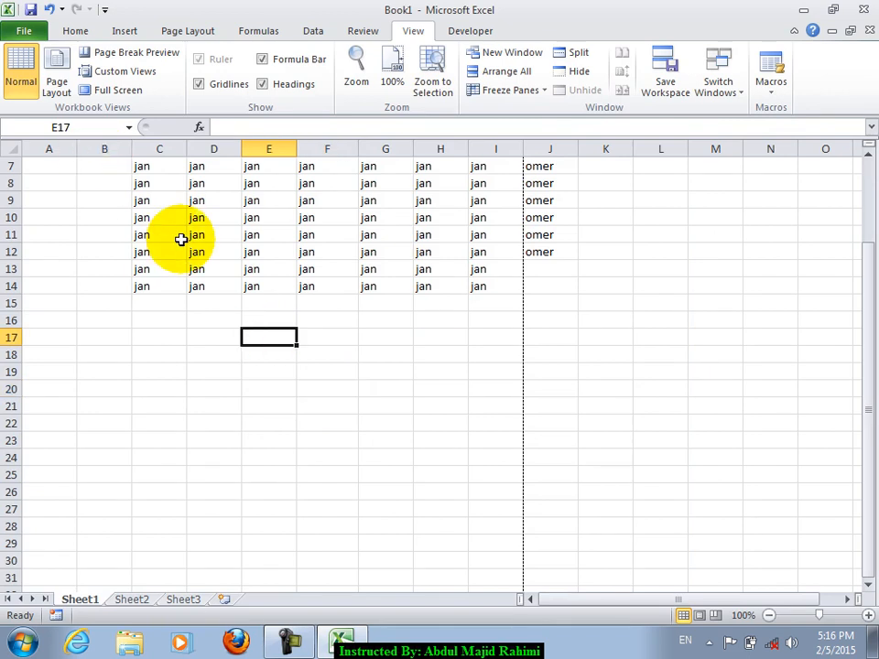
{"action": "left_click", "coordinate": [208, 297]}
- Rerun the accessibility check from File > Info, then close its results pane
{"action": "left_click", "coordinate": [26, 31]}
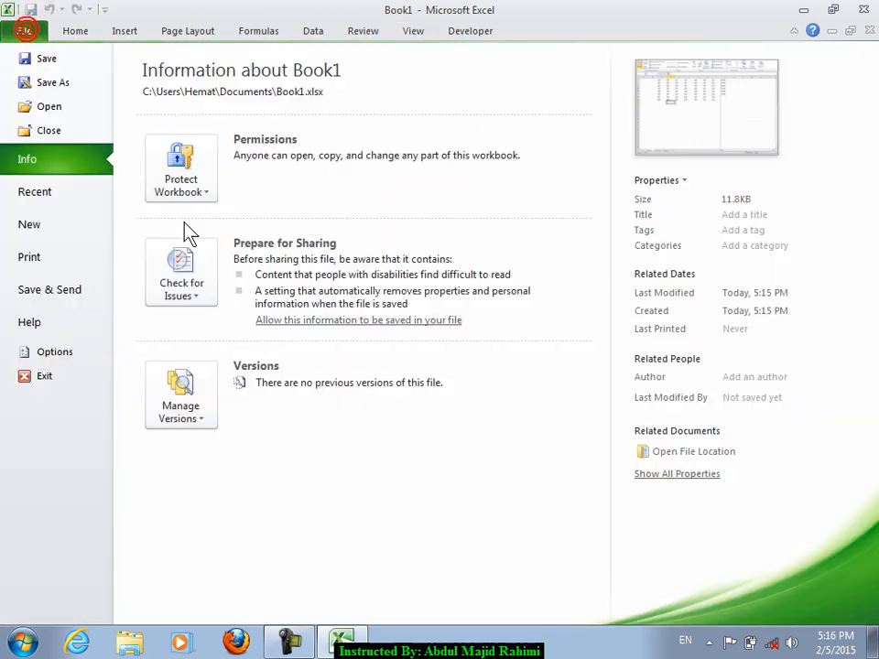
{"action": "left_click", "coordinate": [183, 190]}
{"action": "left_click", "coordinate": [335, 144]}
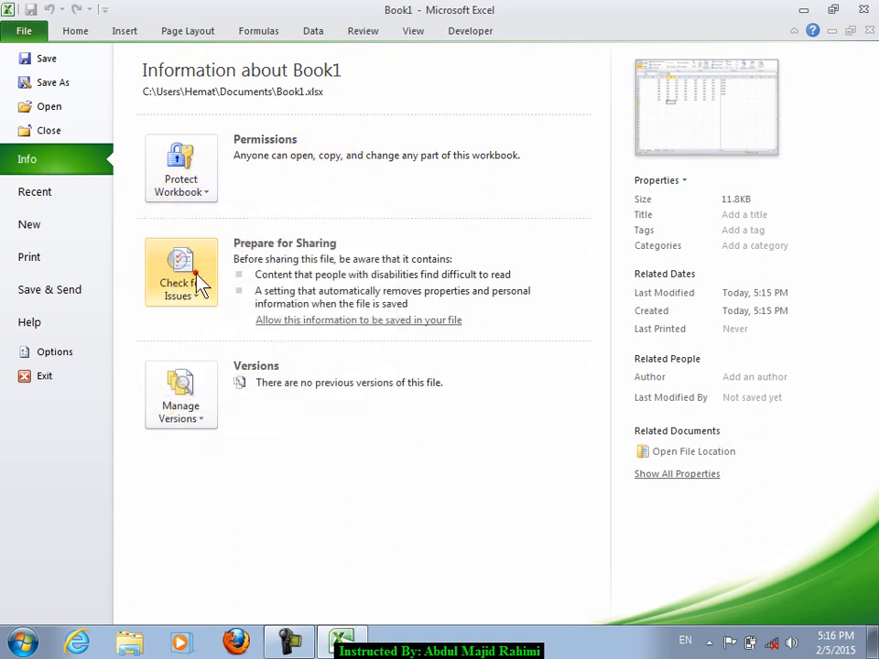
{"action": "left_click", "coordinate": [184, 272]}
{"action": "left_click", "coordinate": [207, 381]}
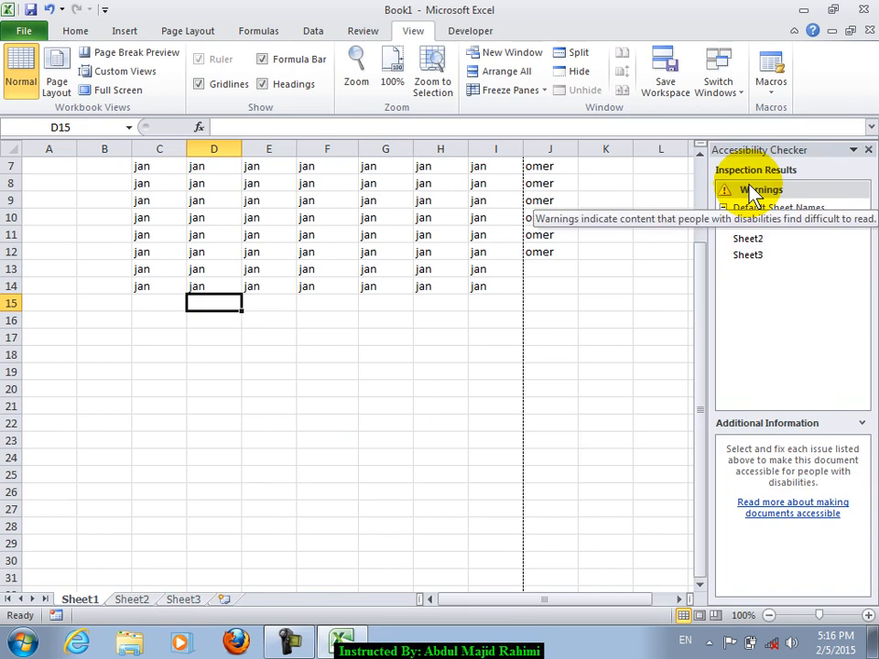
{"action": "left_click", "coordinate": [868, 149]}
- Dismiss the Check for Issues list, return to the worksheet and select cell D20
{"action": "left_click", "coordinate": [217, 352]}
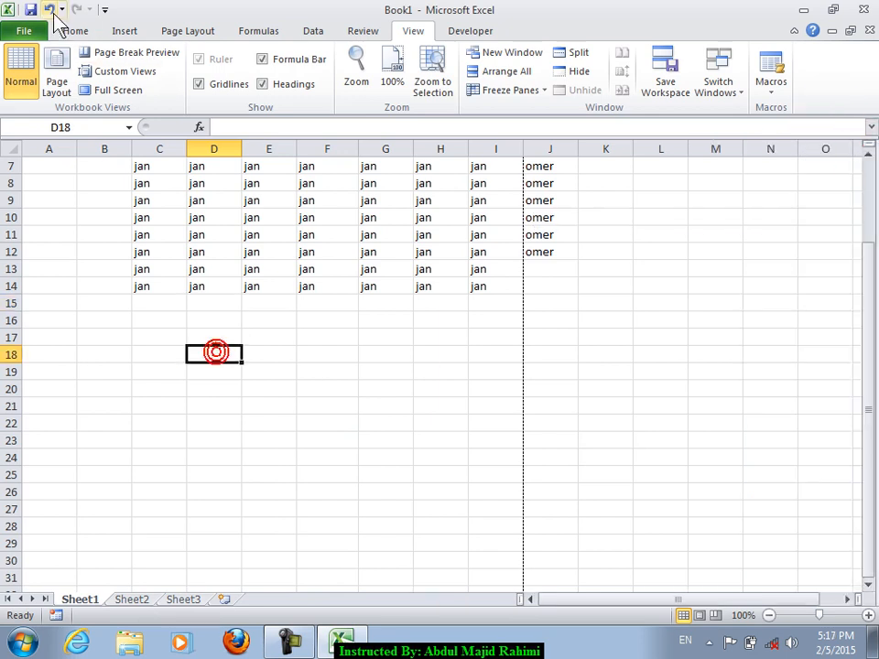
{"action": "left_click", "coordinate": [24, 30]}
{"action": "left_click", "coordinate": [181, 273]}
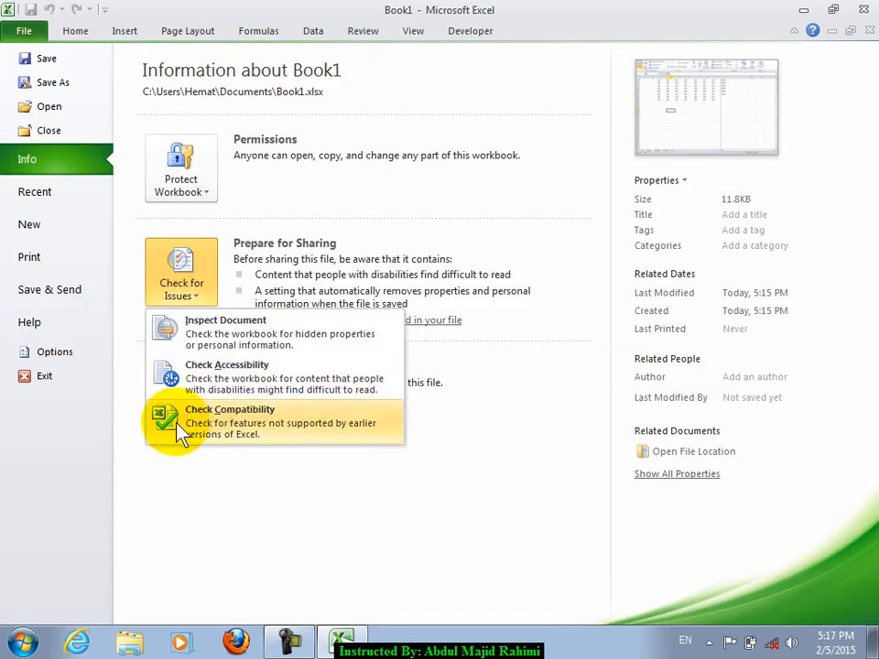
{"action": "left_click", "coordinate": [474, 165]}
{"action": "left_click", "coordinate": [65, 18]}
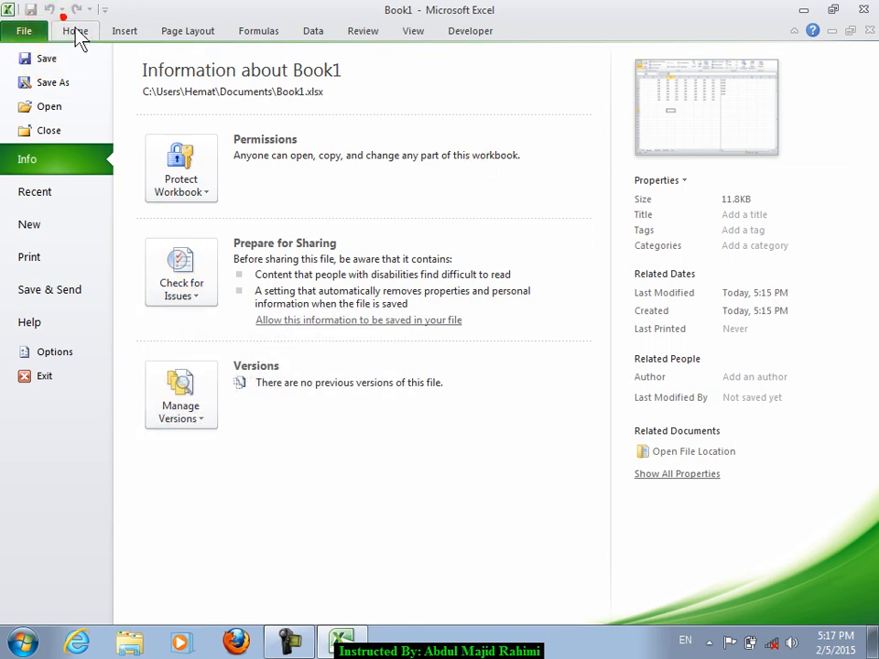
{"action": "left_click", "coordinate": [152, 436]}
{"action": "left_click", "coordinate": [225, 389]}
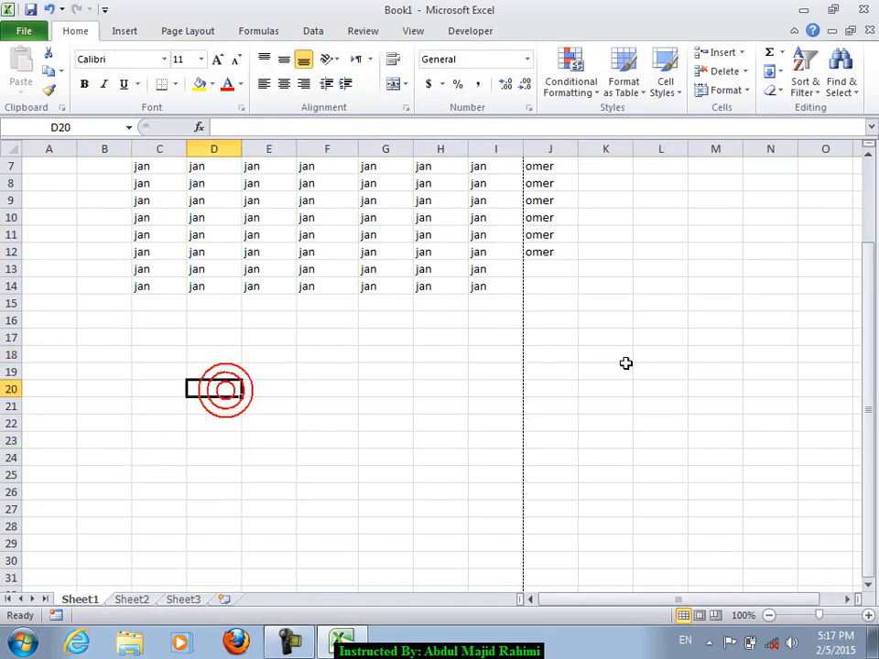
- Enter comuter, word, Excel and notepad down D20:D23, then Extension in D25
{"action": "type", "text": "comuter"}
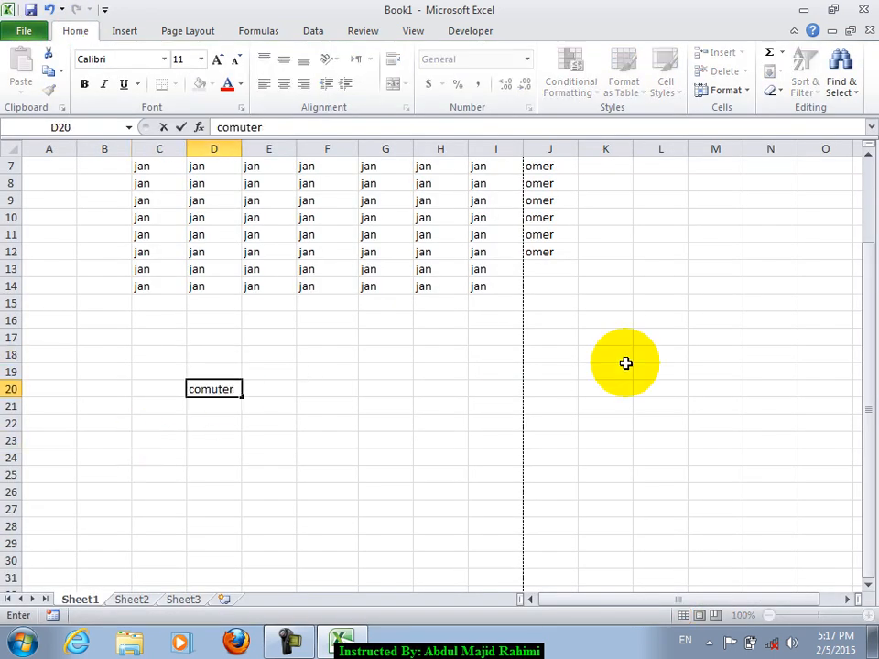
{"action": "key", "text": "Return"}
{"action": "type", "text": "word"}
{"action": "key", "text": "Return"}
{"action": "type", "text": "Excel"}
{"action": "key", "text": "Return"}
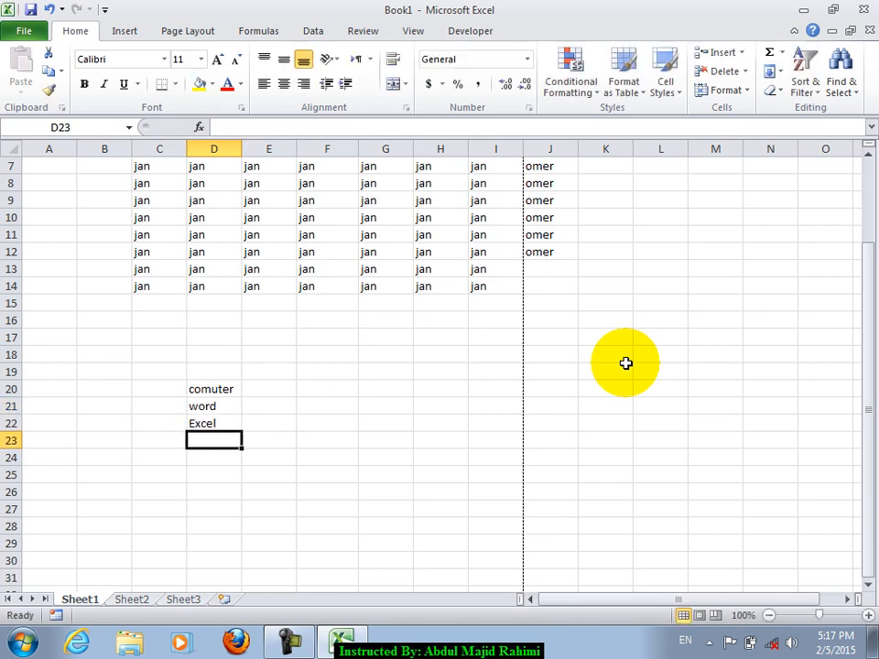
{"action": "type", "text": "notepad"}
{"action": "key", "text": "Return"}
{"action": "key", "text": "Return"}
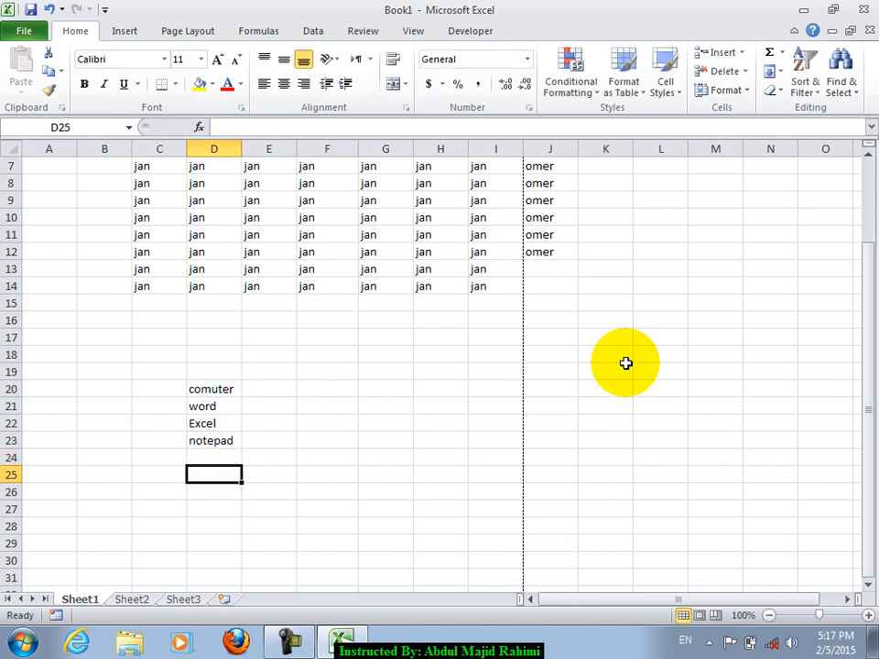
{"action": "type", "text": "Extension"}
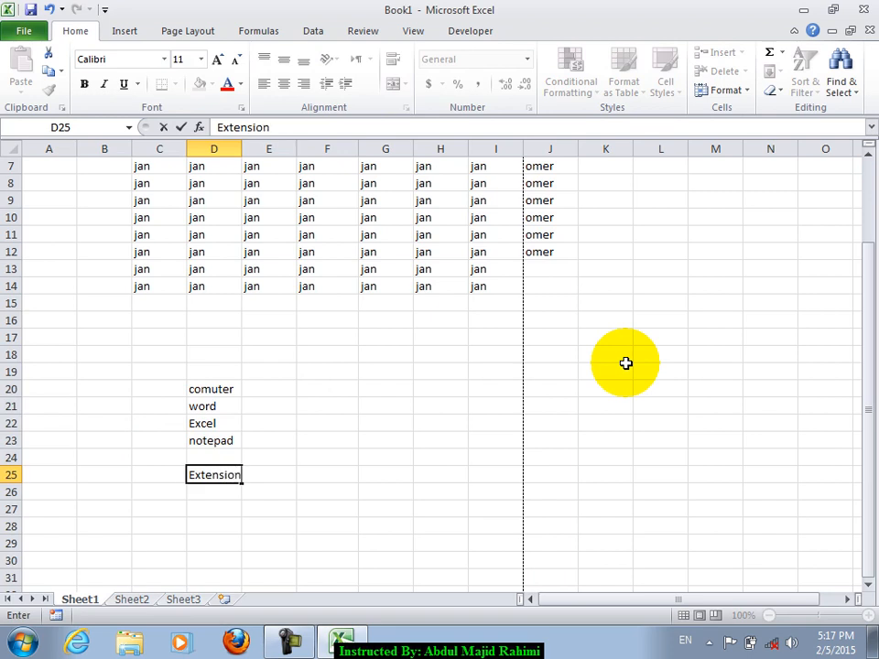
{"action": "key", "text": "Return"}
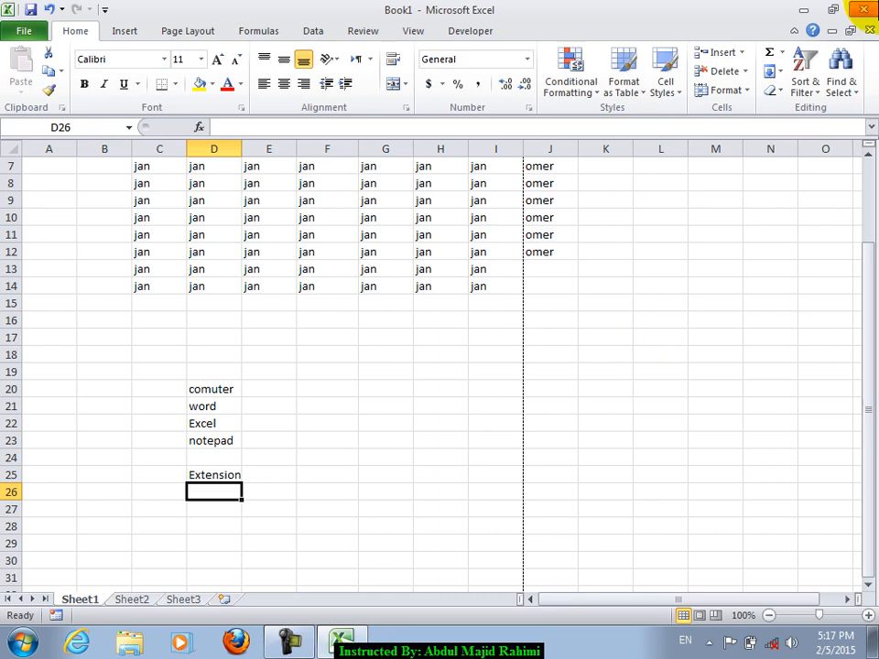
- Minimise Excel and open Local Disk (D:) from Computer in Windows Explorer
{"action": "left_click", "coordinate": [803, 9]}
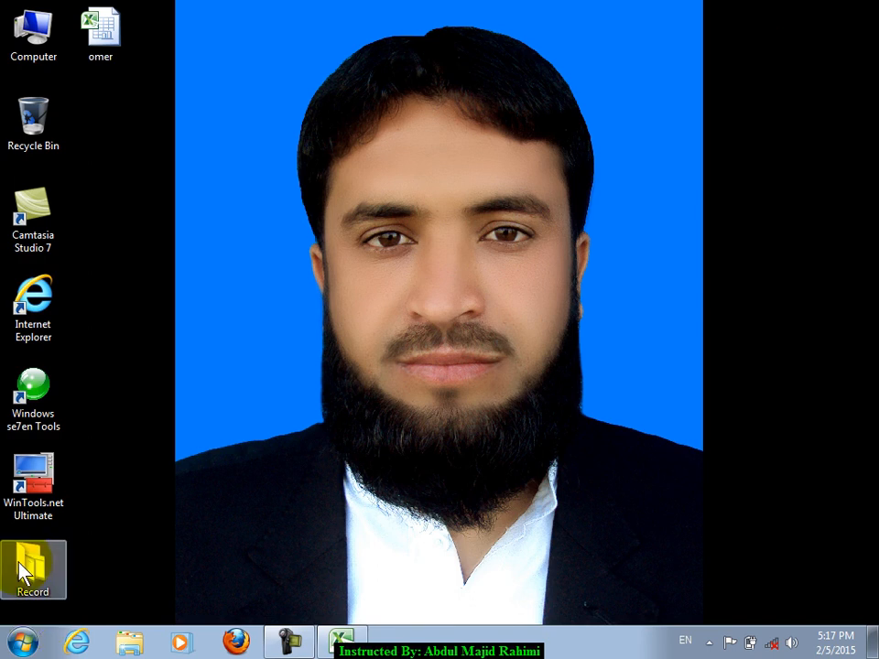
{"action": "double_click", "coordinate": [18, 57]}
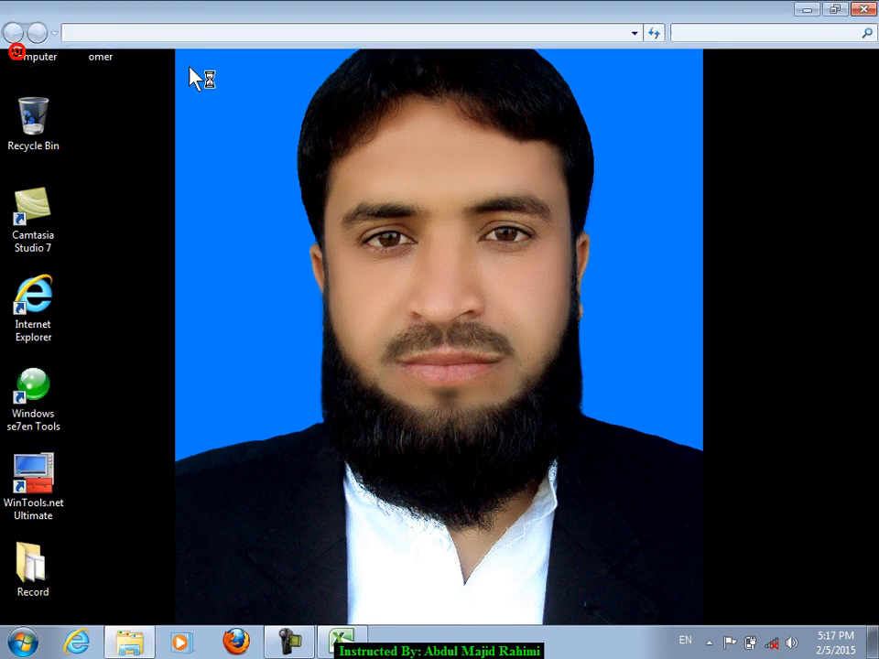
{"action": "double_click", "coordinate": [485, 165]}
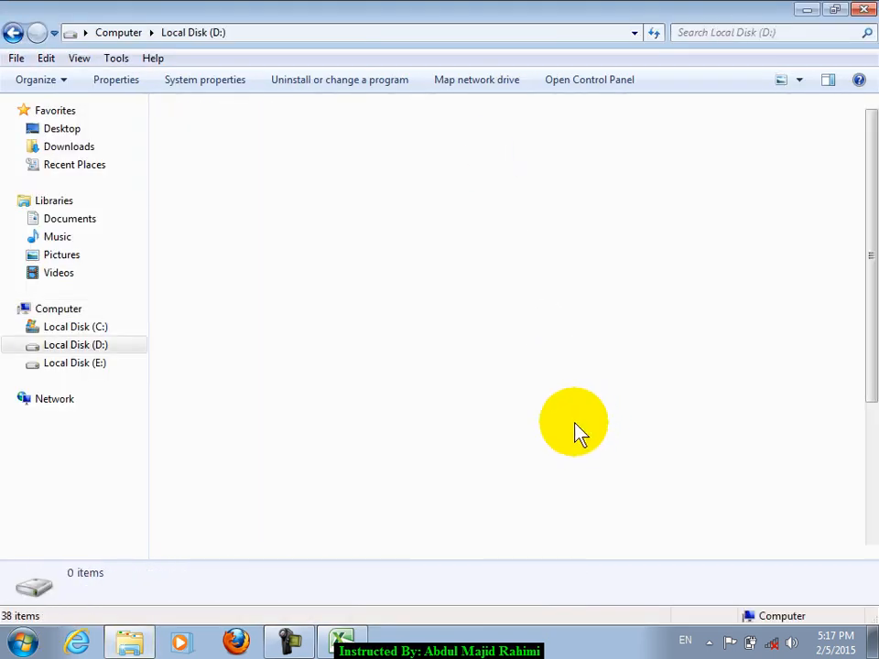
{"action": "scroll", "coordinate": [546, 471], "scroll_direction": "down", "scroll_amount": 5}
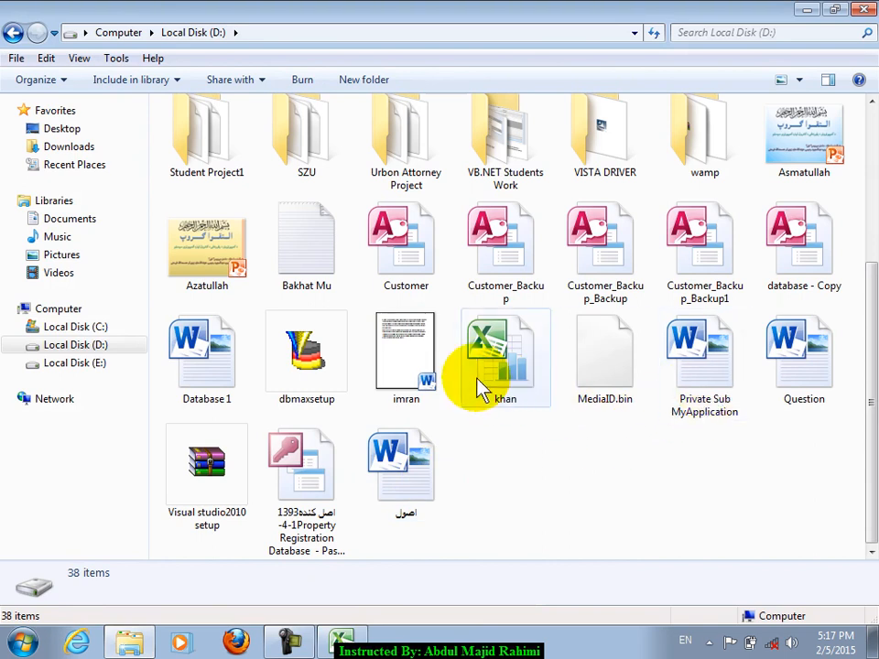
- Open and close a Word document and a text file from drive D:
{"action": "double_click", "coordinate": [412, 383]}
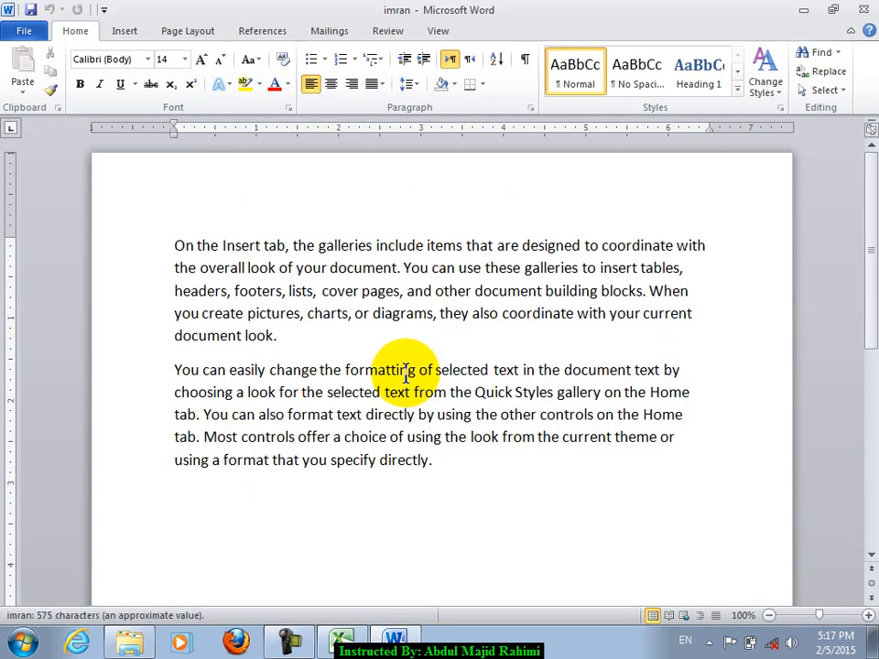
{"action": "left_click", "coordinate": [866, 10]}
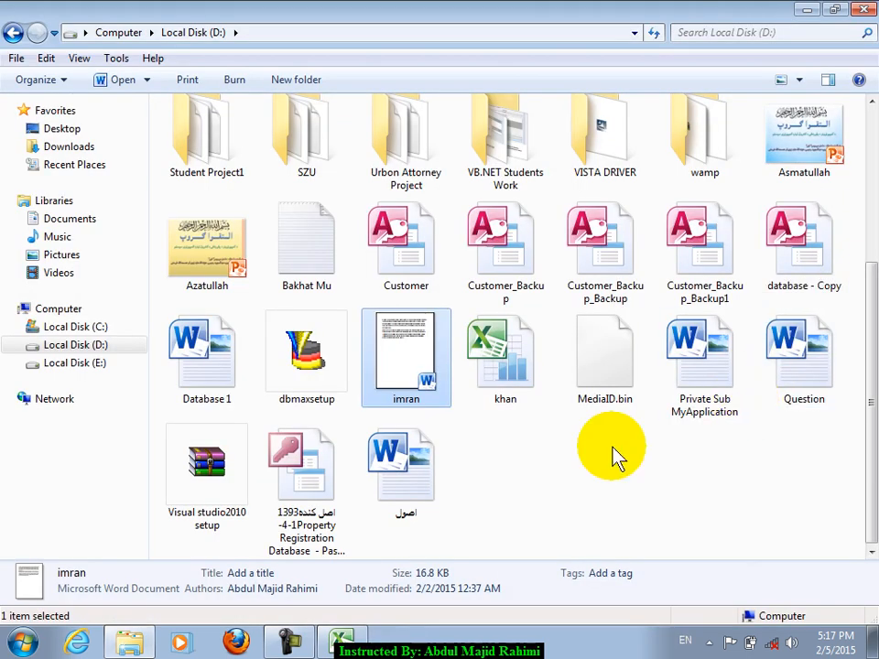
{"action": "double_click", "coordinate": [304, 247]}
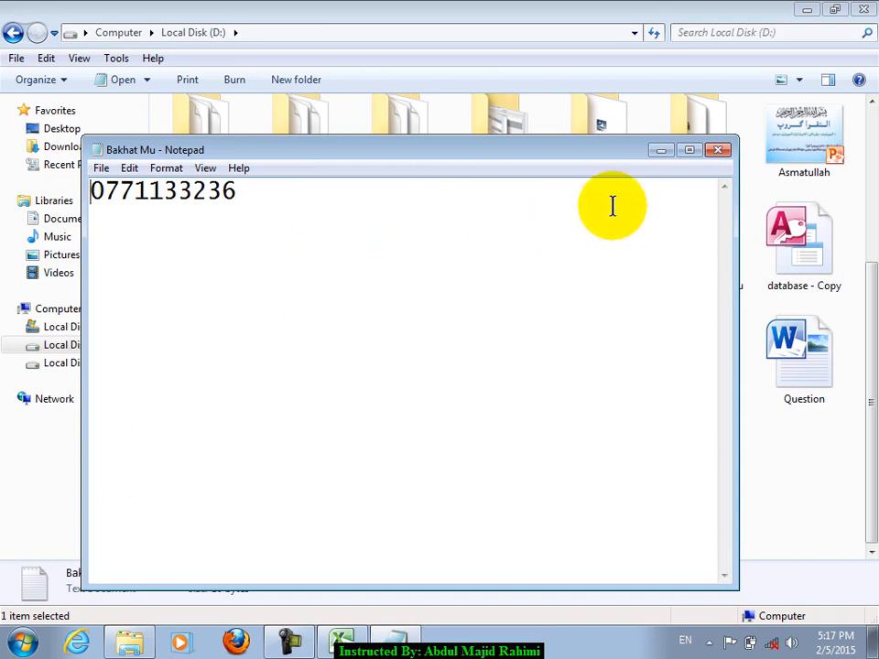
{"action": "left_click", "coordinate": [718, 149]}
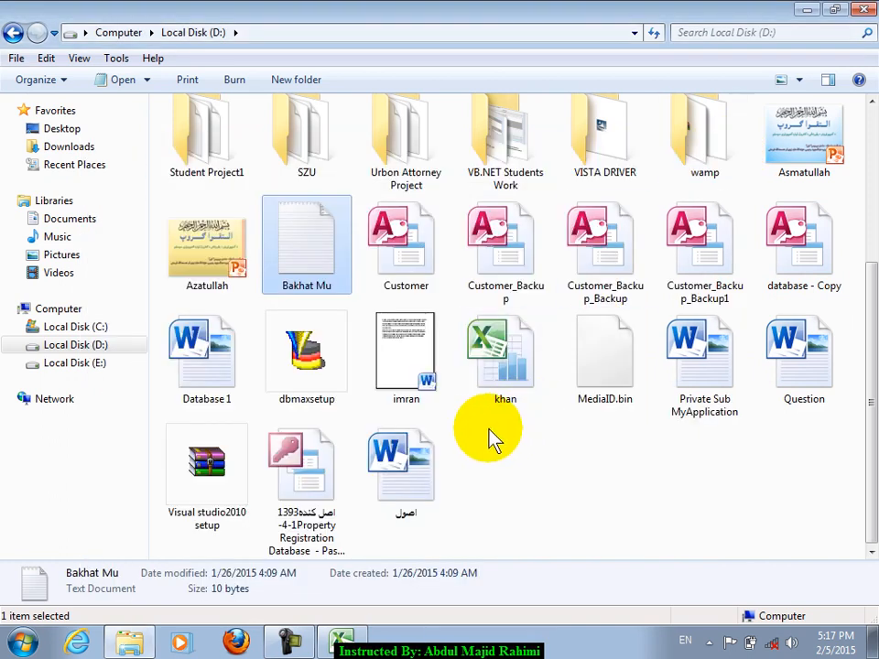
- In Folder Options, uncheck Hide extensions for known file types and apply, showing .accdb
{"action": "left_click", "coordinate": [116, 57]}
{"action": "left_click", "coordinate": [170, 142]}
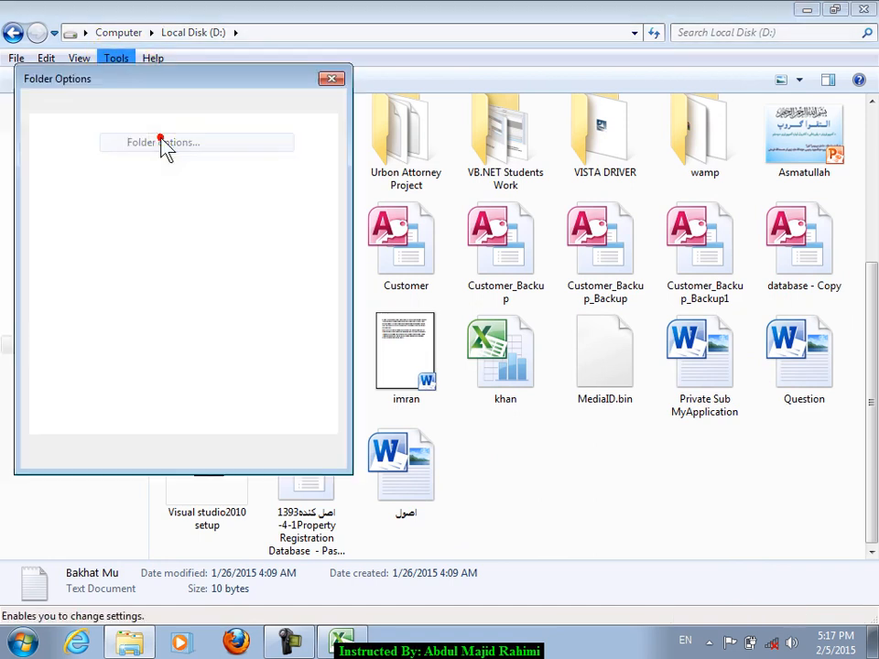
{"action": "left_click", "coordinate": [88, 104]}
{"action": "left_click", "coordinate": [94, 373]}
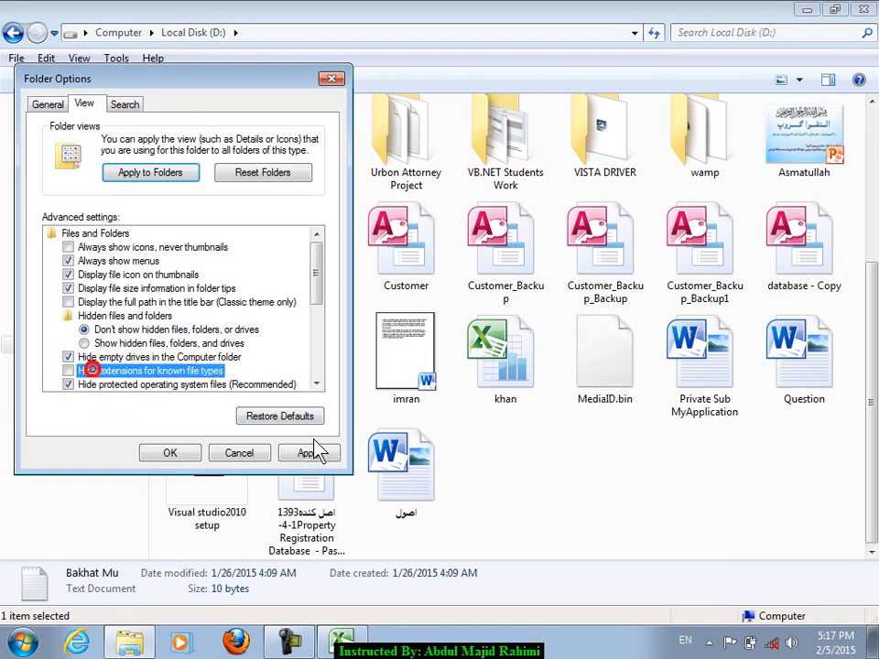
{"action": "left_click", "coordinate": [309, 452]}
{"action": "left_click", "coordinate": [169, 452]}
{"action": "left_click", "coordinate": [622, 470]}
{"action": "scroll", "coordinate": [812, 466], "scroll_direction": "down", "scroll_amount": 3}
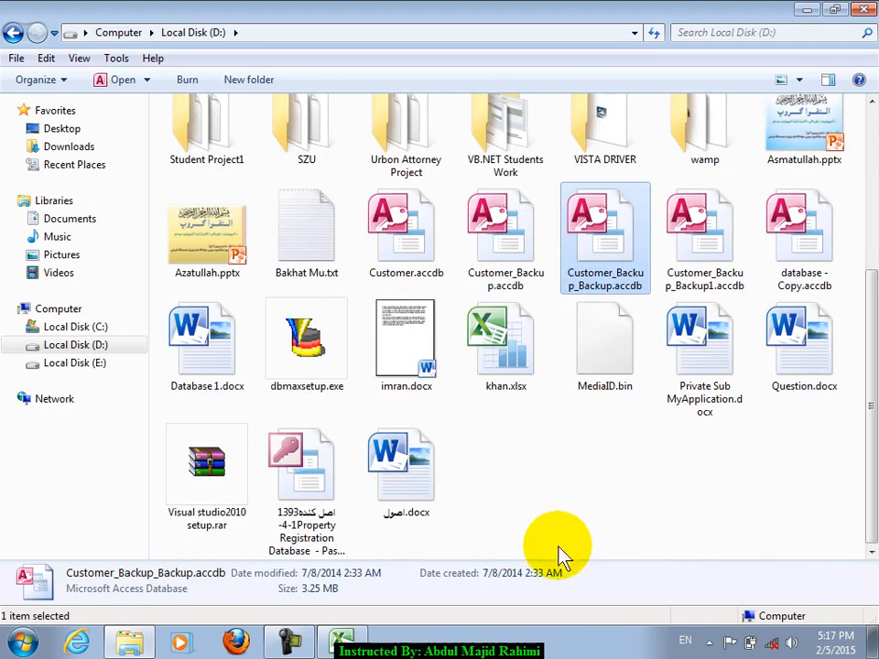
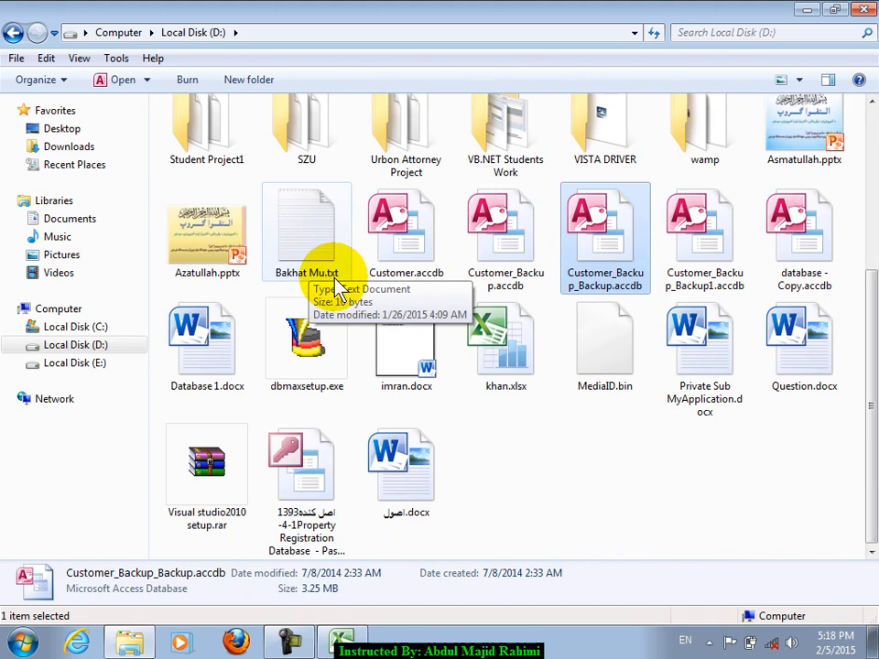
- Deselect the file and close the Local Disk (D:) Explorer window
{"action": "left_click", "coordinate": [702, 448]}
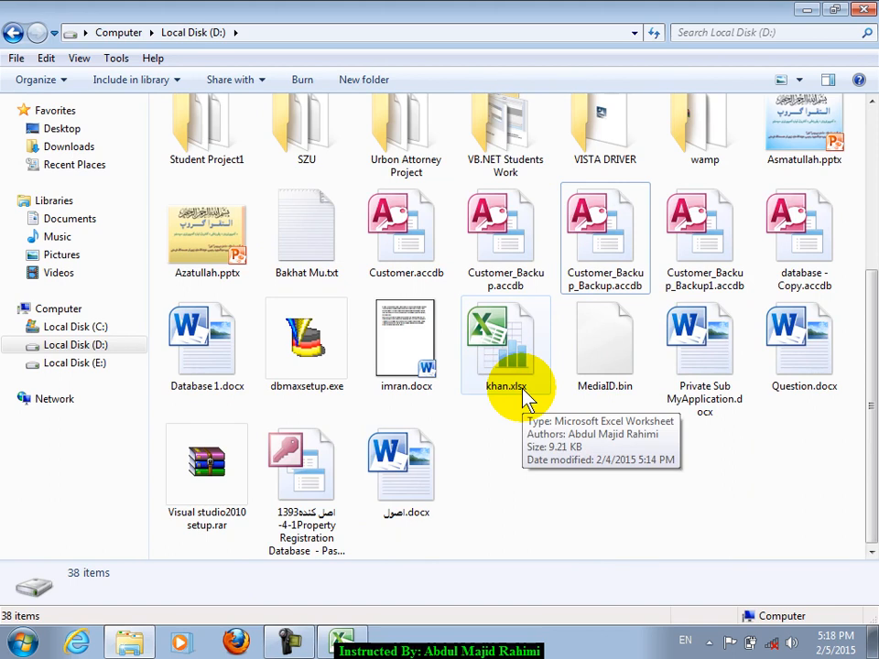
{"action": "left_click", "coordinate": [863, 9]}
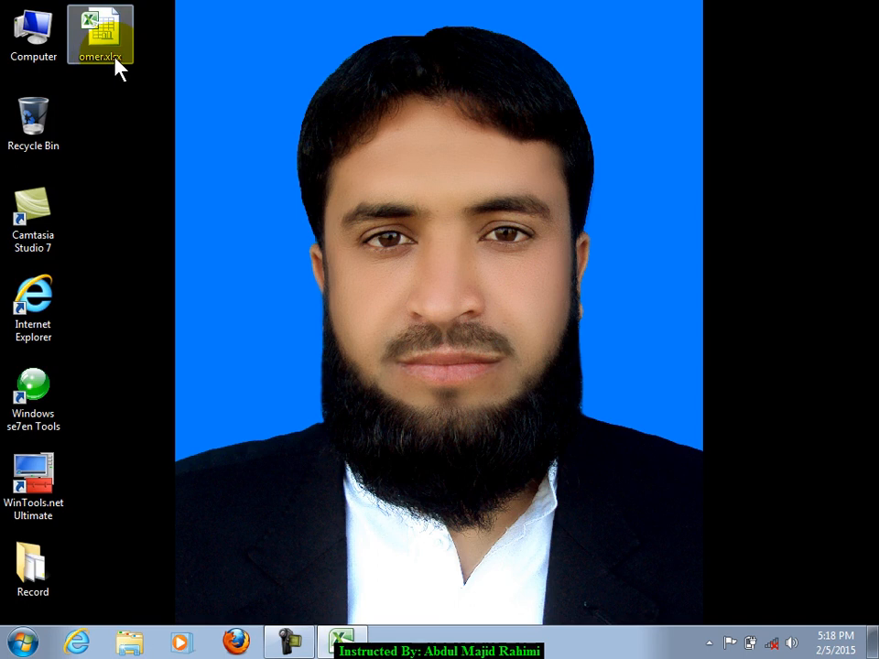
- Restore Excel, start a new workbook, and fill D5:N27 with 'ali'
{"action": "left_click", "coordinate": [341, 641]}
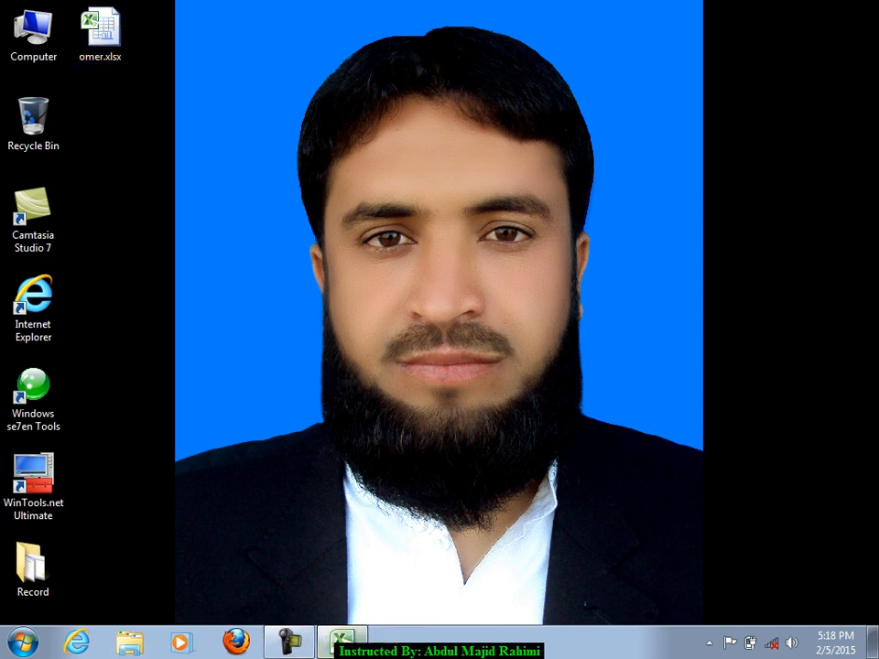
{"action": "left_click", "coordinate": [483, 404]}
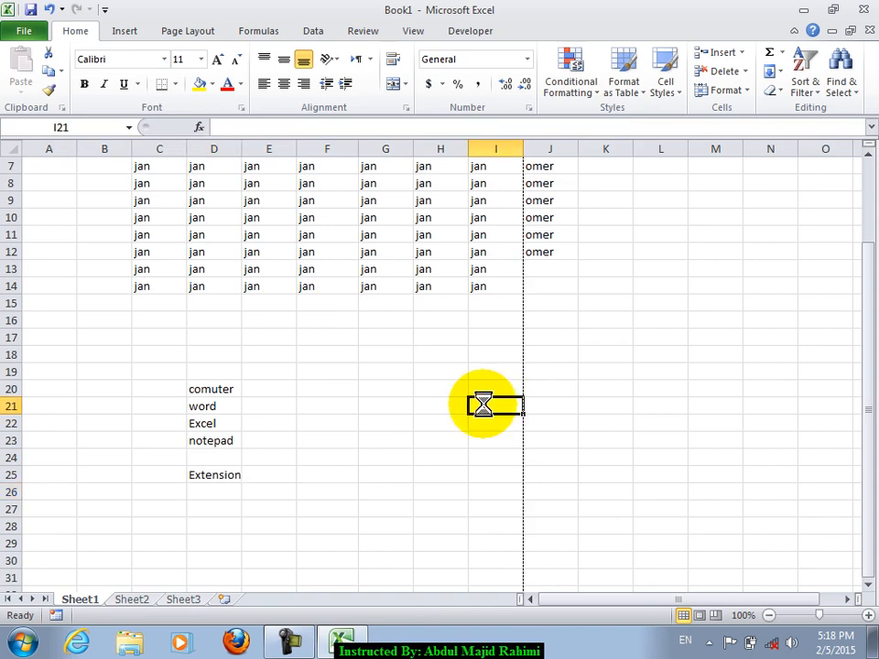
{"action": "key", "text": "ctrl+n"}
{"action": "left_click_drag", "start_coordinate": [206, 236], "coordinate": [764, 561]}
{"action": "type", "text": "ali"}
{"action": "key", "text": "ctrl+Return"}
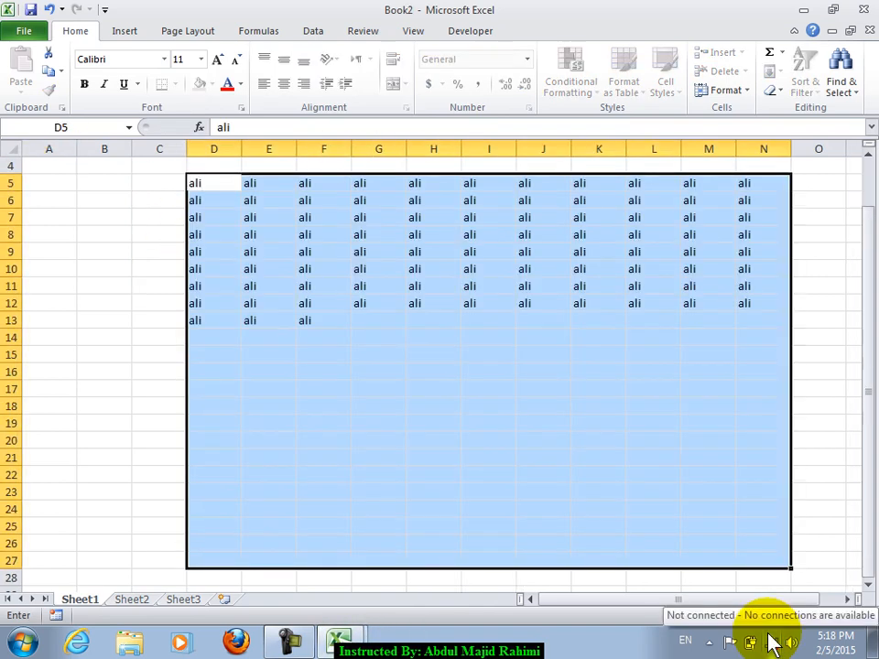
{"action": "left_click", "coordinate": [398, 408]}
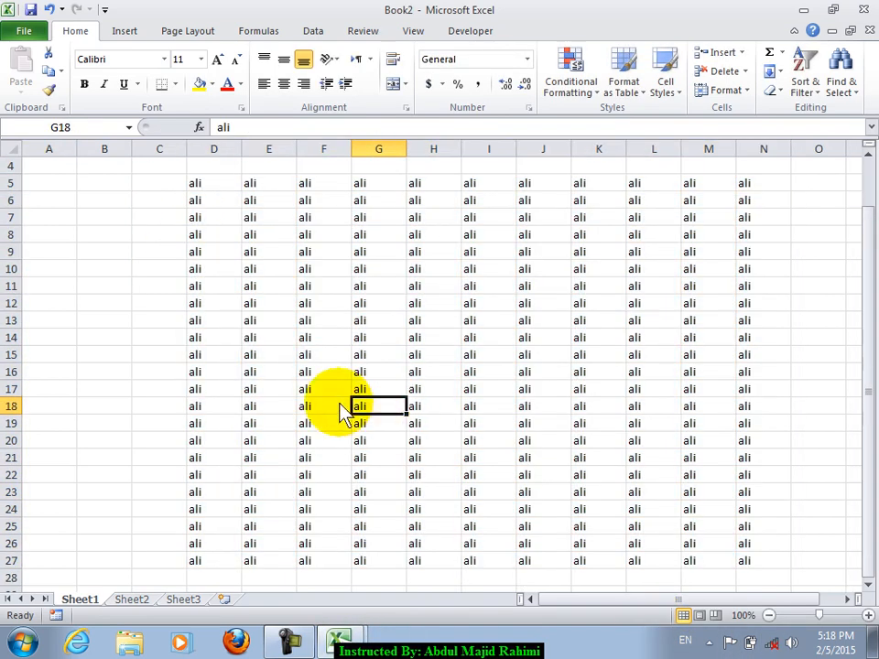
- Save the workbook to the Desktop as ahmad.xlsx
{"action": "left_click", "coordinate": [66, 154]}
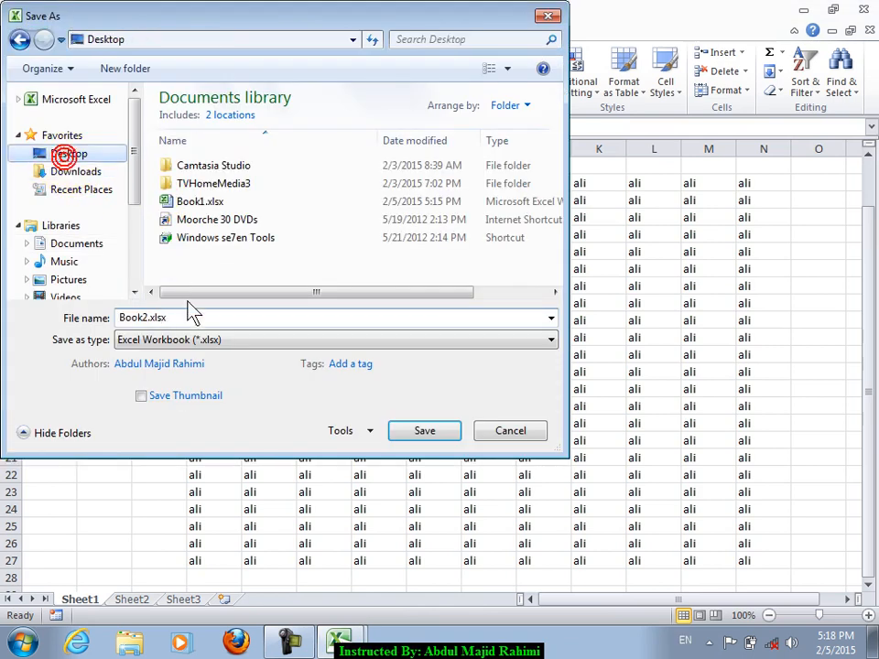
{"action": "key", "text": "BackSpace"}
{"action": "type", "text": "ahmad.xlsx"}
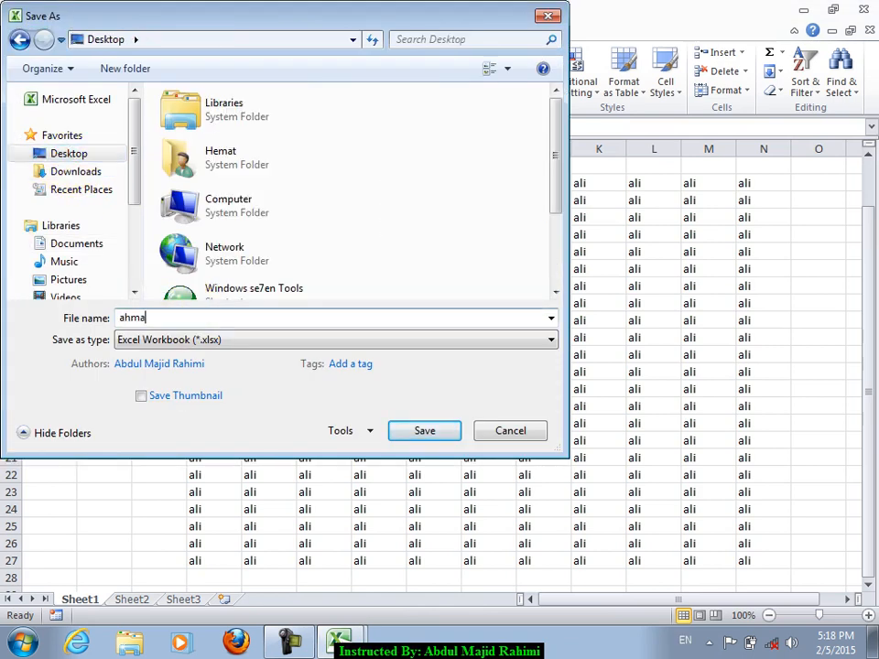
{"action": "key", "text": "Return"}
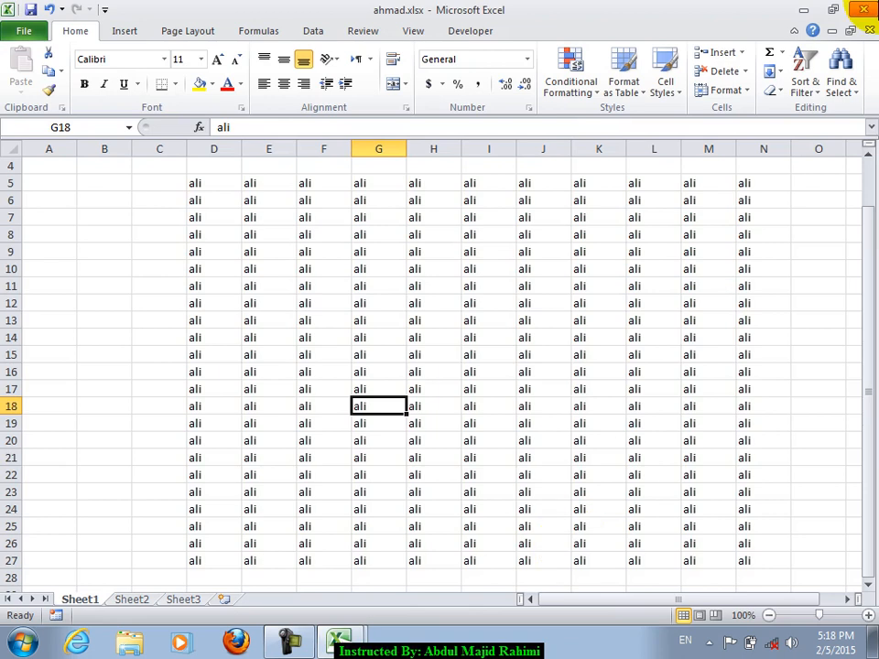
- Close ahmad.xlsx, keep Book1 open, and minimise Excel to the desktop
{"action": "left_click", "coordinate": [864, 9]}
{"action": "left_click", "coordinate": [864, 9]}
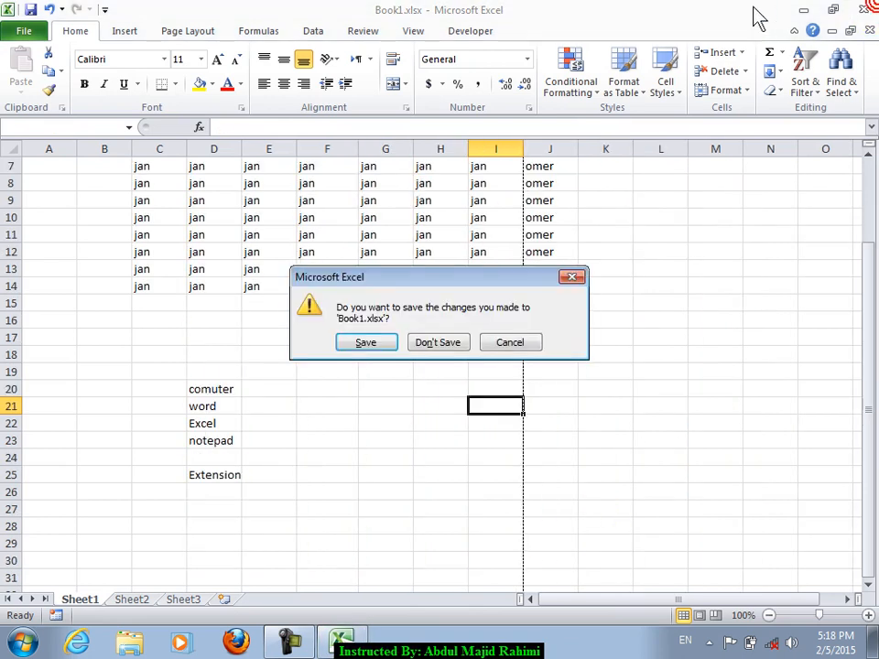
{"action": "left_click", "coordinate": [511, 344]}
{"action": "left_click", "coordinate": [802, 10]}
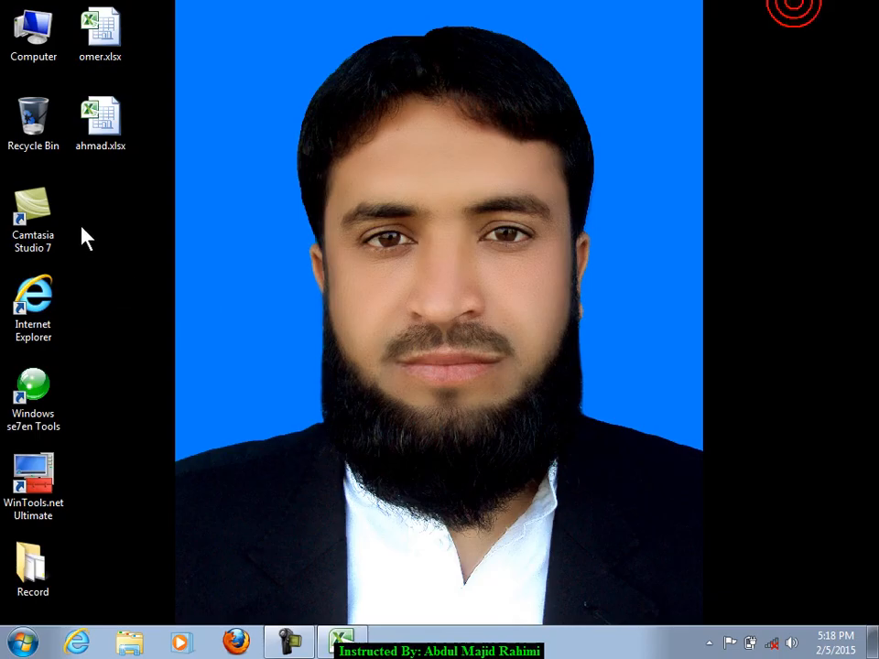
- Rename ahmad.xlsx to plain 'ahmad' without its extension, dismissing the program prompt
{"action": "right_click", "coordinate": [112, 142]}
{"action": "left_click", "coordinate": [165, 481]}
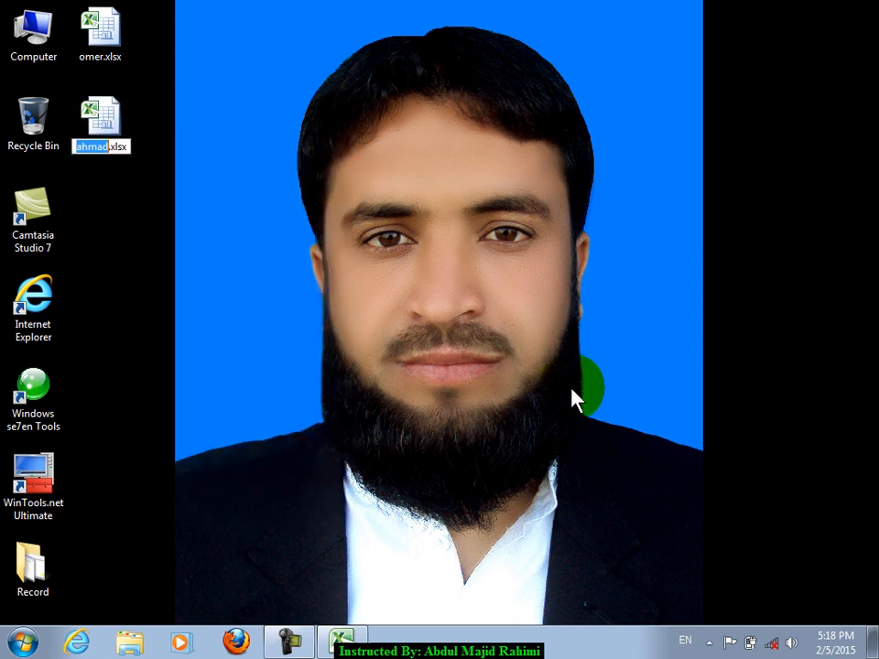
{"action": "key", "text": "BackSpace"}
{"action": "key", "text": "BackSpace"}
{"action": "key", "text": "BackSpace"}
{"action": "key", "text": "BackSpace"}
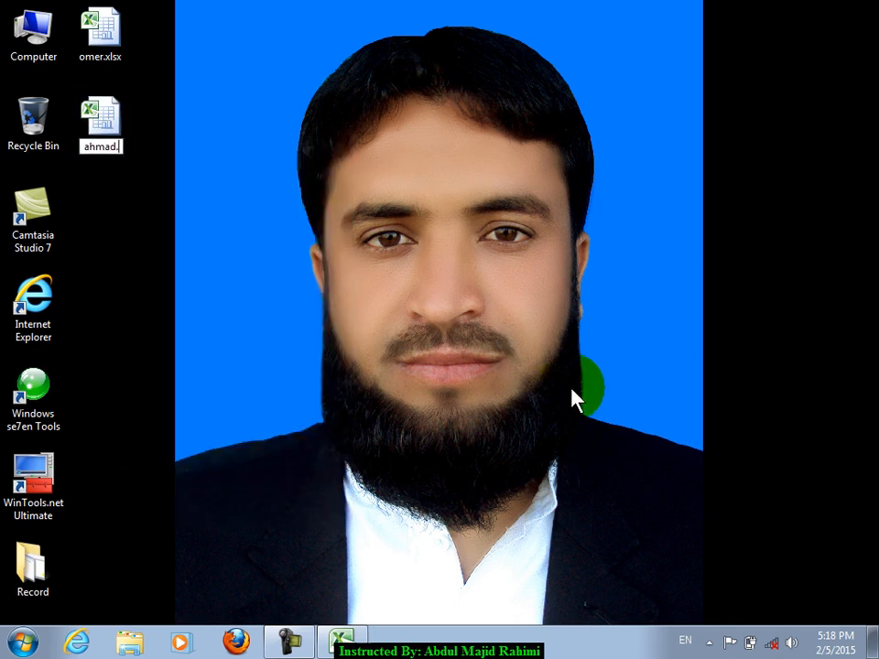
{"action": "key", "text": "Return"}
{"action": "key", "text": "Return"}
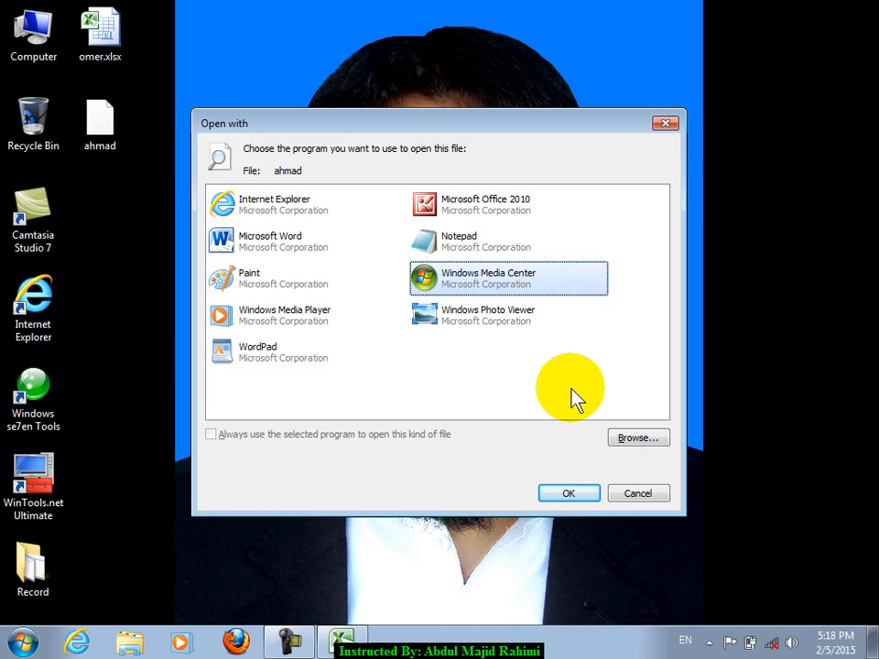
{"action": "left_click", "coordinate": [638, 499]}
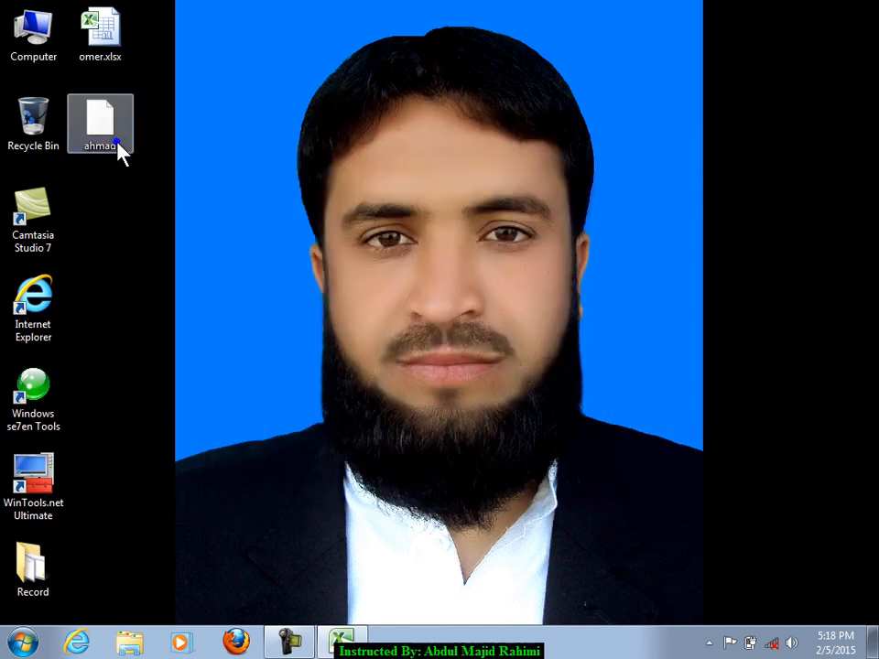
- Rename the file back to ahmad.xlsx
{"action": "right_click", "coordinate": [118, 145]}
{"action": "left_click", "coordinate": [227, 427]}
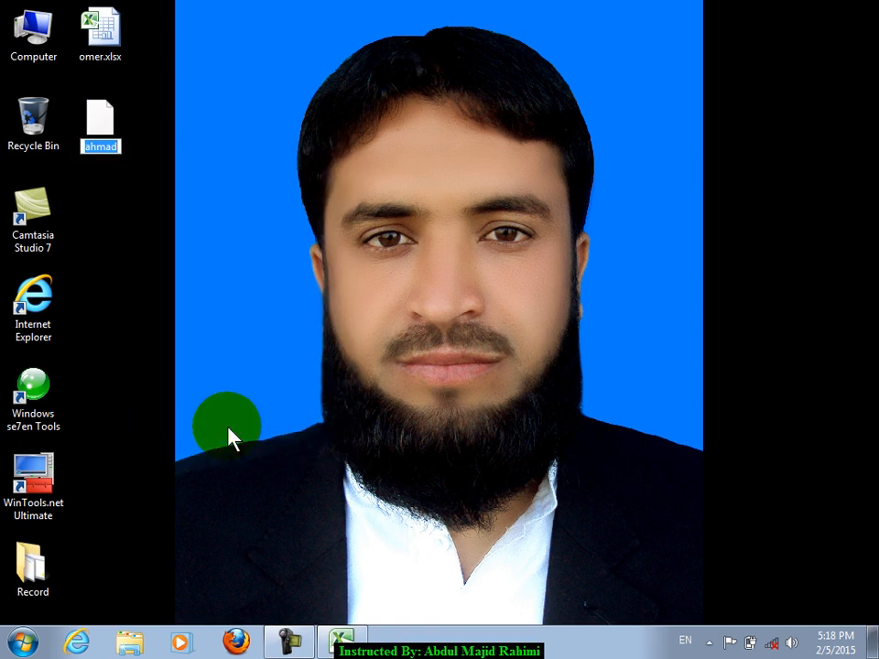
{"action": "type", "text": ".xlsx"}
{"action": "key", "text": "Return"}
{"action": "key", "text": "Return"}
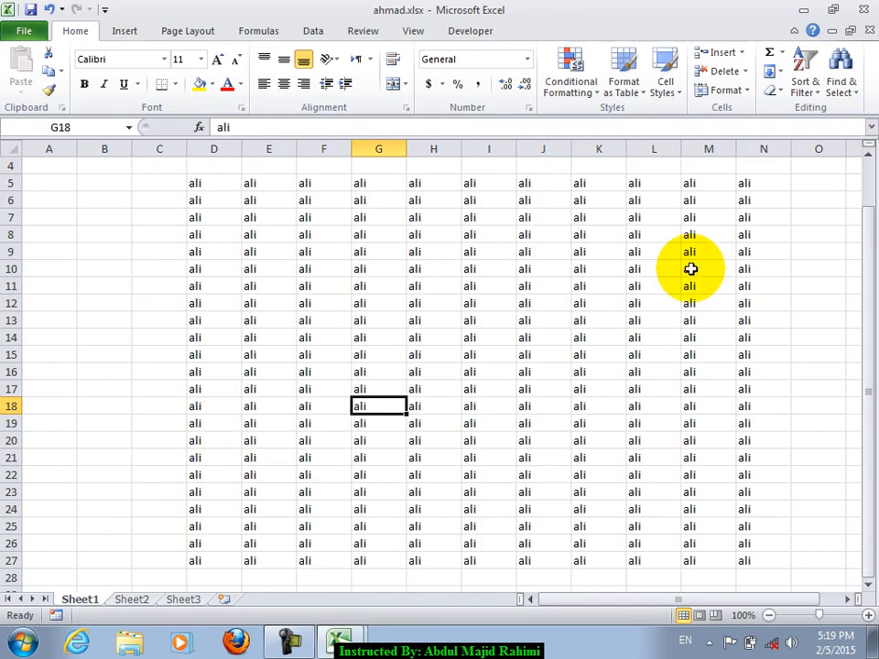
{"action": "left_click", "coordinate": [871, 32]}
{"action": "scroll", "coordinate": [540, 308], "scroll_direction": "down", "scroll_amount": 2}
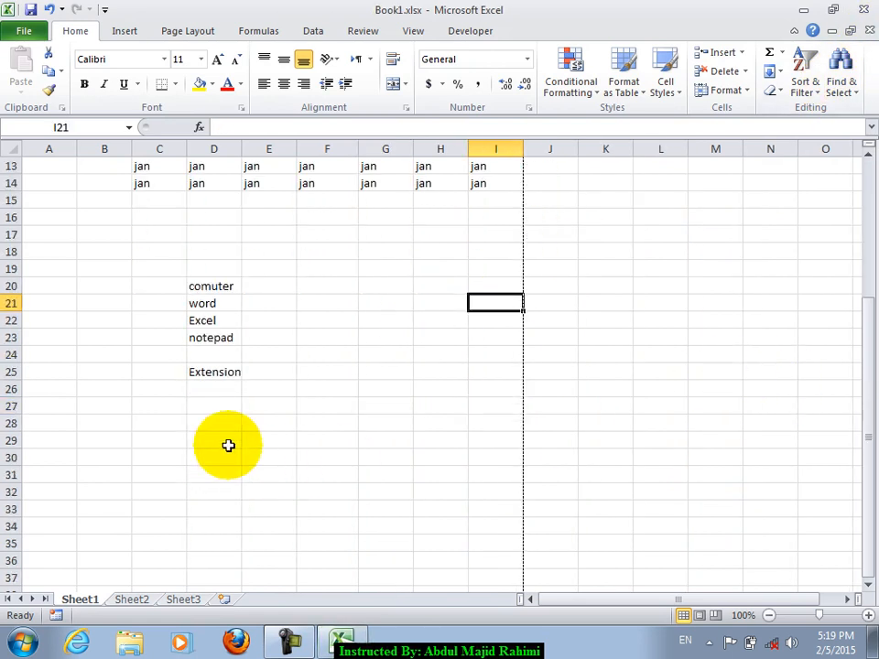
{"action": "left_click", "coordinate": [346, 376]}
{"action": "type", "text": "2003"}
{"action": "key", "text": "Return"}
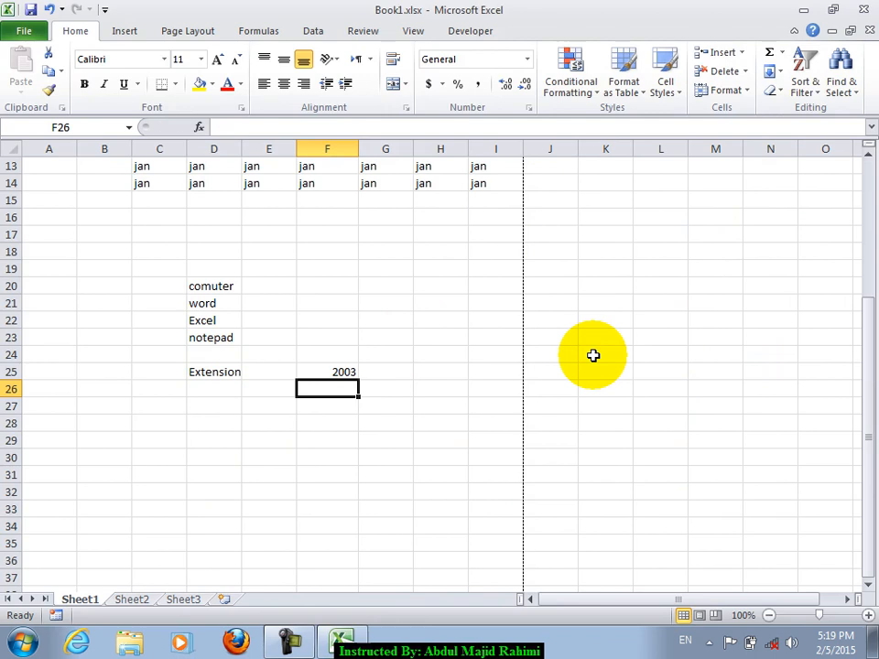
{"action": "type", "text": "xls"}
{"action": "key", "text": "Return"}
{"action": "key", "text": "Return"}
{"action": "key", "text": "Return"}
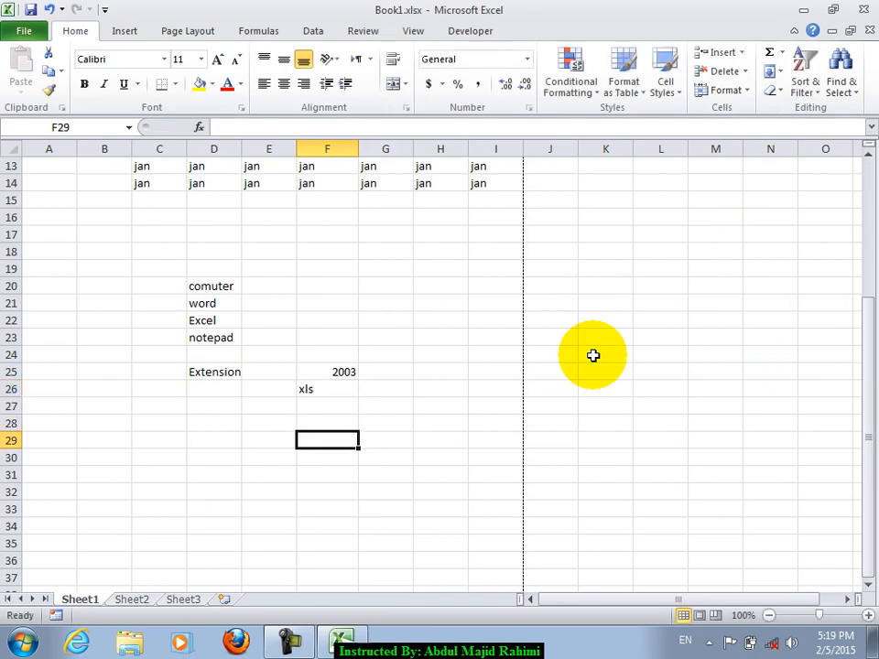
{"action": "type", "text": "200"}
{"action": "type", "text": "010"}
{"action": "key", "text": "Return"}
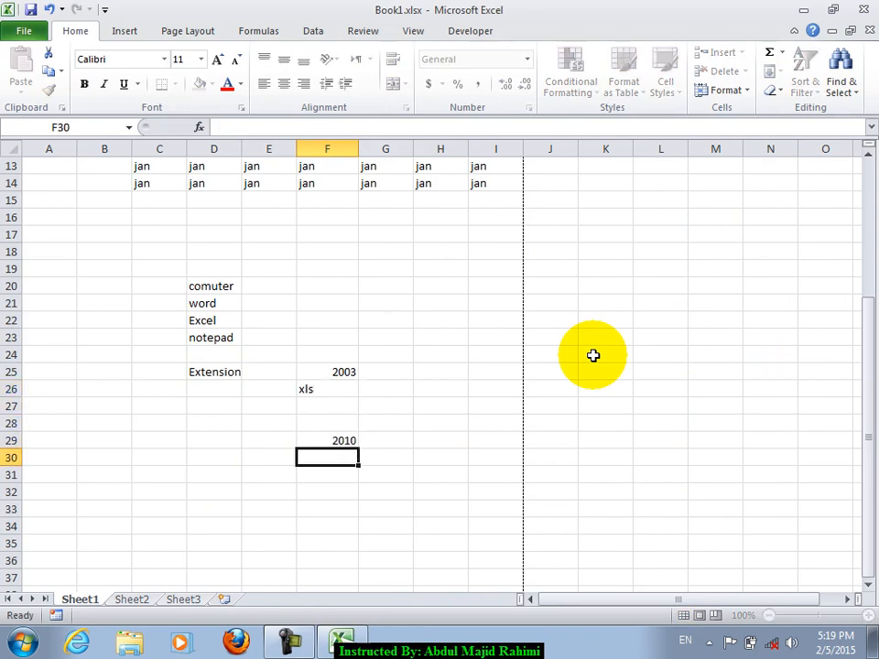
{"action": "type", "text": "xls"}
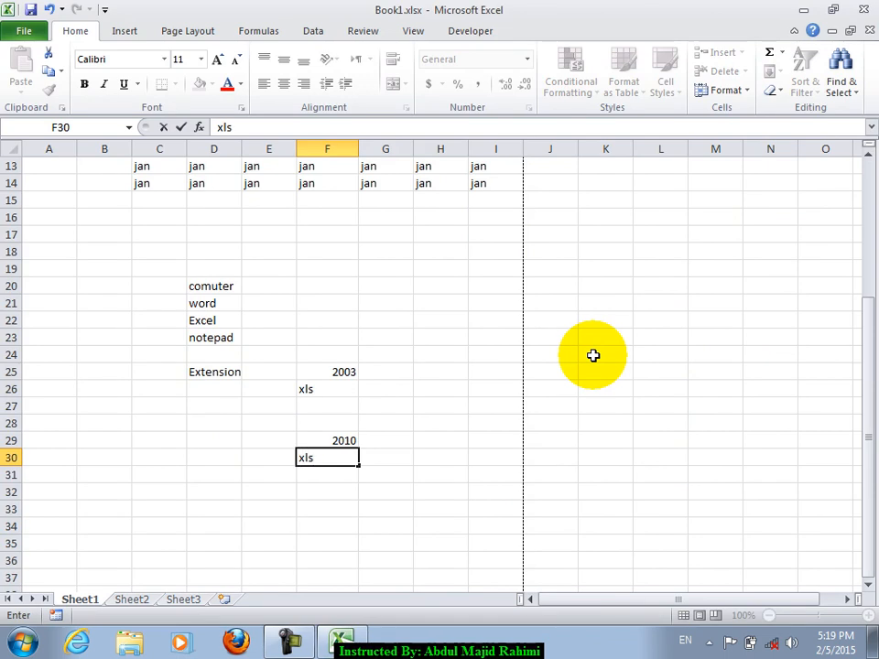
{"action": "type", "text": "x"}
{"action": "key", "text": "Return"}
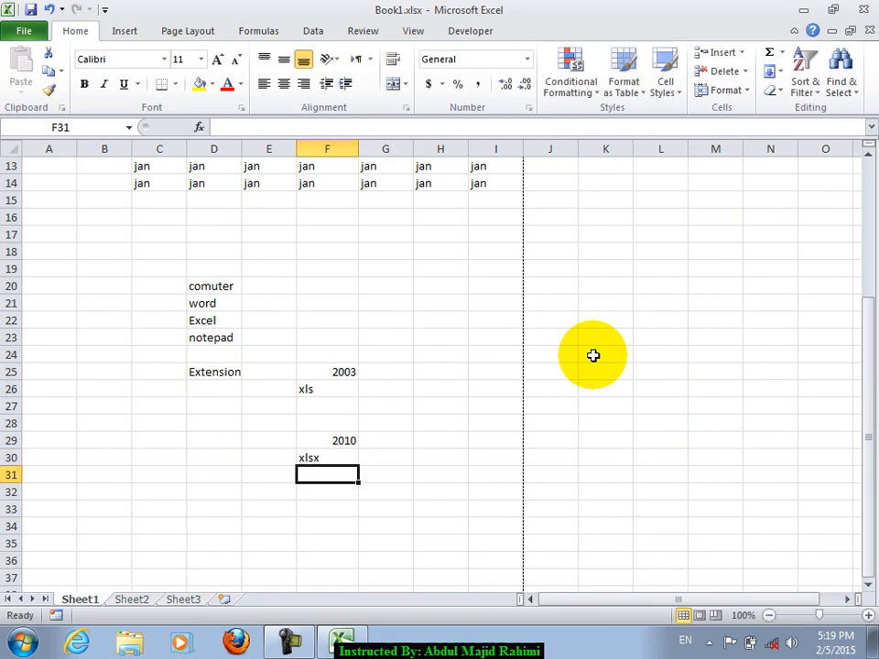
{"action": "key", "text": "Up"}
{"action": "key", "text": "Up"}
{"action": "key", "text": "Up"}
{"action": "key", "text": "Up"}
{"action": "key", "text": "Up"}
{"action": "key", "text": "Up"}
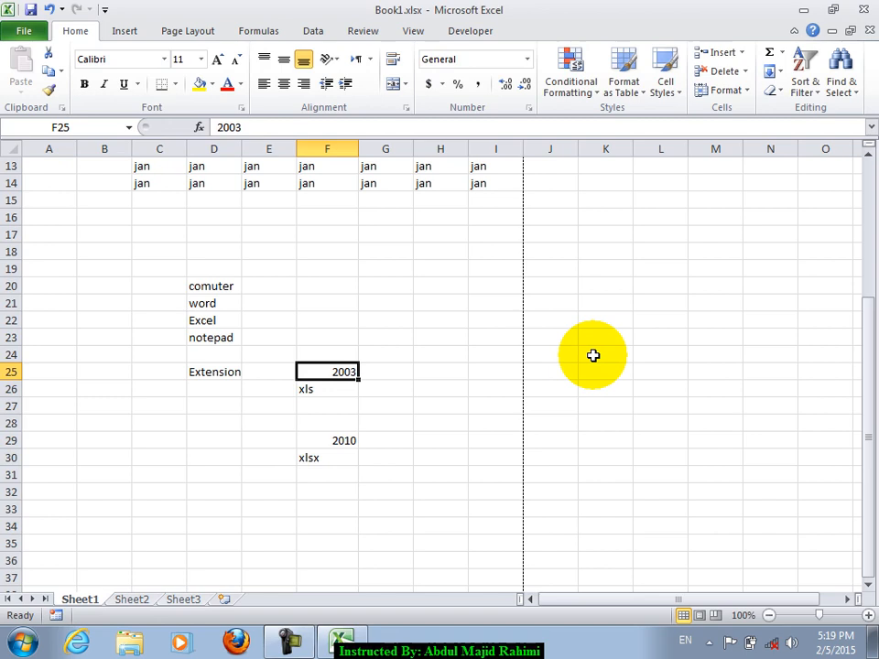
{"action": "key", "text": "Down"}
{"action": "key", "text": "Down"}
{"action": "key", "text": "Down"}
{"action": "key", "text": "Down"}
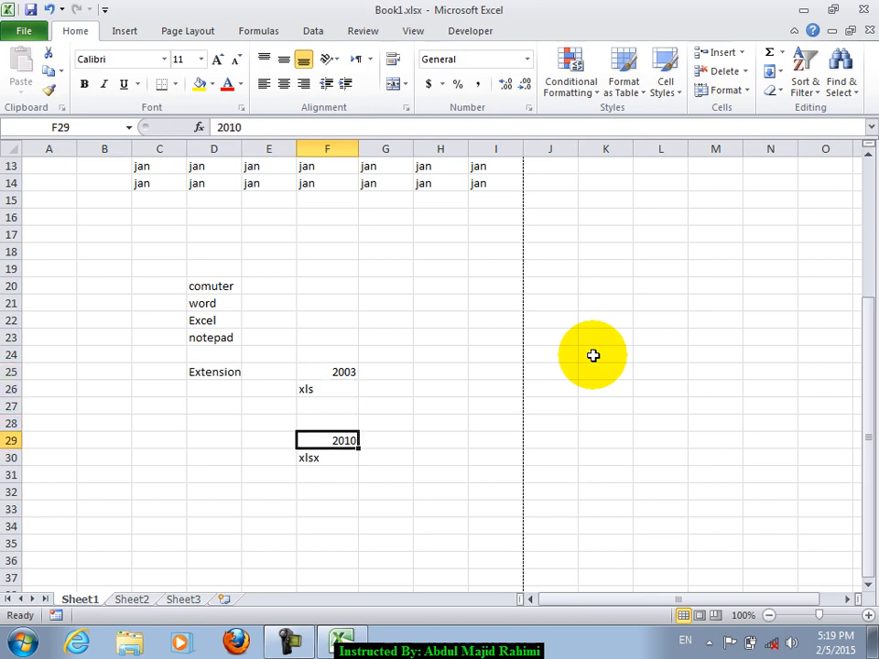
{"action": "key", "text": "Up"}
{"action": "key", "text": "Up"}
{"action": "key", "text": "Up"}
{"action": "key", "text": "Up"}
{"action": "key", "text": "Right"}
{"action": "key", "text": "Right"}
{"action": "key", "text": "Left"}
{"action": "key", "text": "Left"}
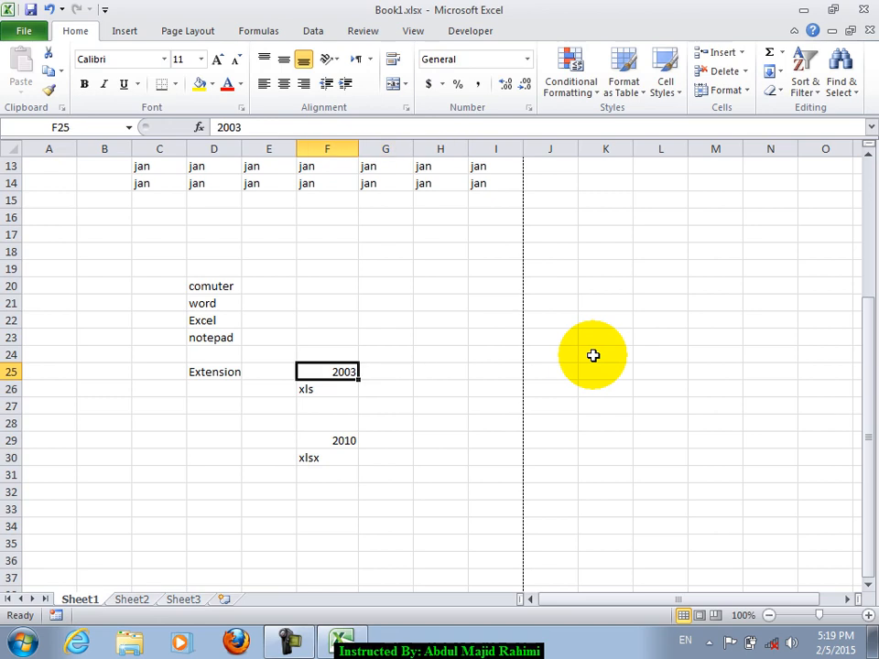
{"action": "key", "text": "shift+Down"}
{"action": "key", "text": "Down"}
{"action": "key", "text": "Down"}
{"action": "key", "text": "Down"}
{"action": "key", "text": "Down"}
{"action": "key", "text": "shift+Down"}
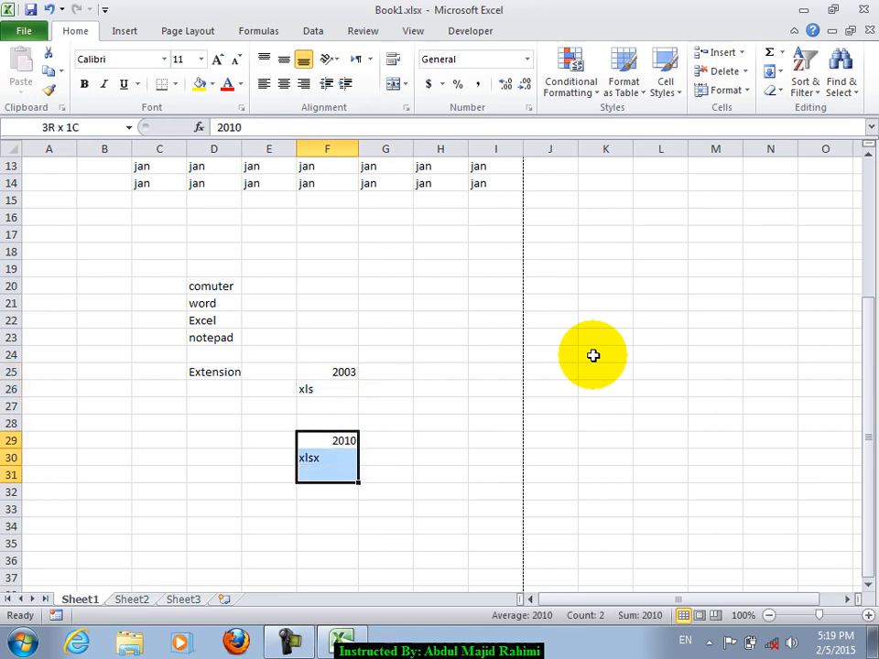
{"action": "key", "text": "Up"}
{"action": "key", "text": "Up"}
{"action": "key", "text": "Up"}
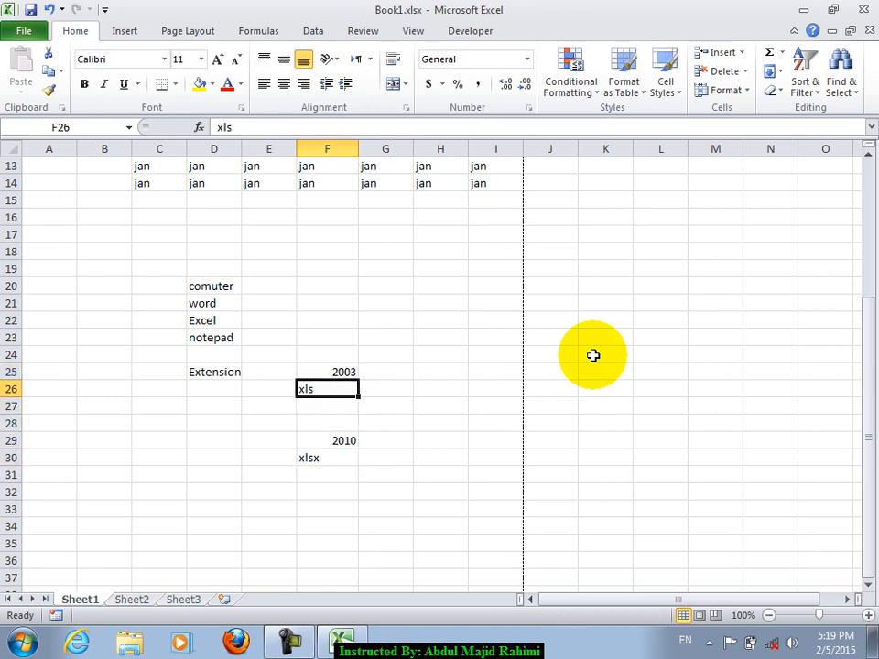
{"action": "key", "text": "Down"}
{"action": "key", "text": "Down"}
{"action": "key", "text": "Down"}
{"action": "key", "text": "Down"}
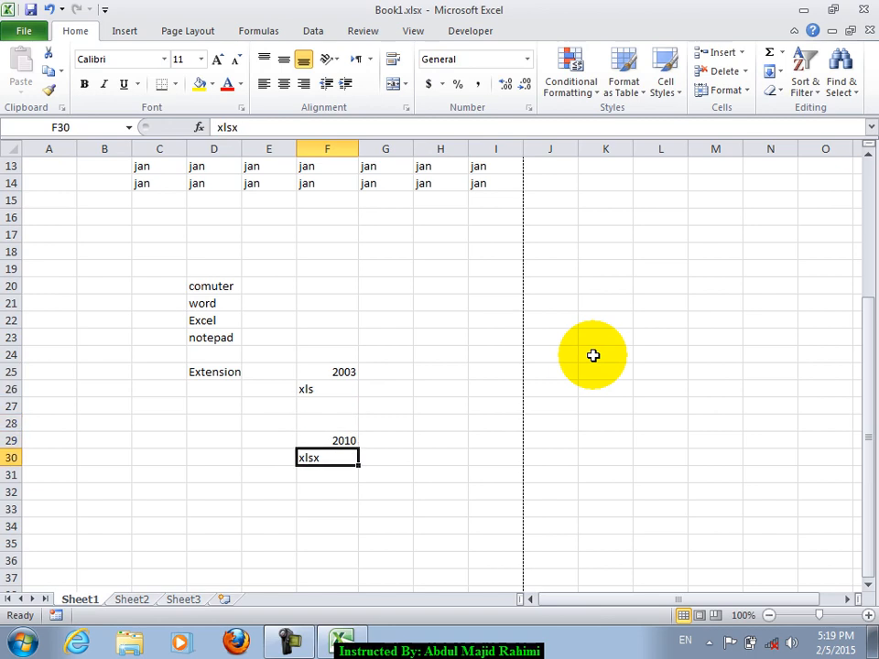
{"action": "key", "text": "Right"}
{"action": "key", "text": "Up"}
{"action": "key", "text": "Left"}
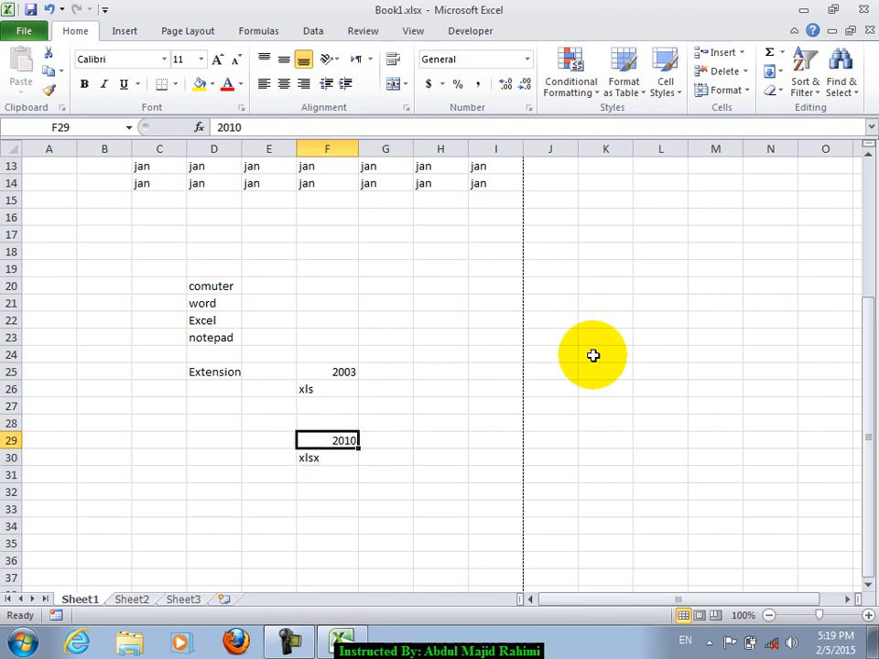
{"action": "key", "text": "shift+Down"}
{"action": "key", "text": "Up"}
{"action": "key", "text": "Up"}
{"action": "key", "text": "Up"}
{"action": "key", "text": "Up"}
{"action": "key", "text": "shift+Down"}
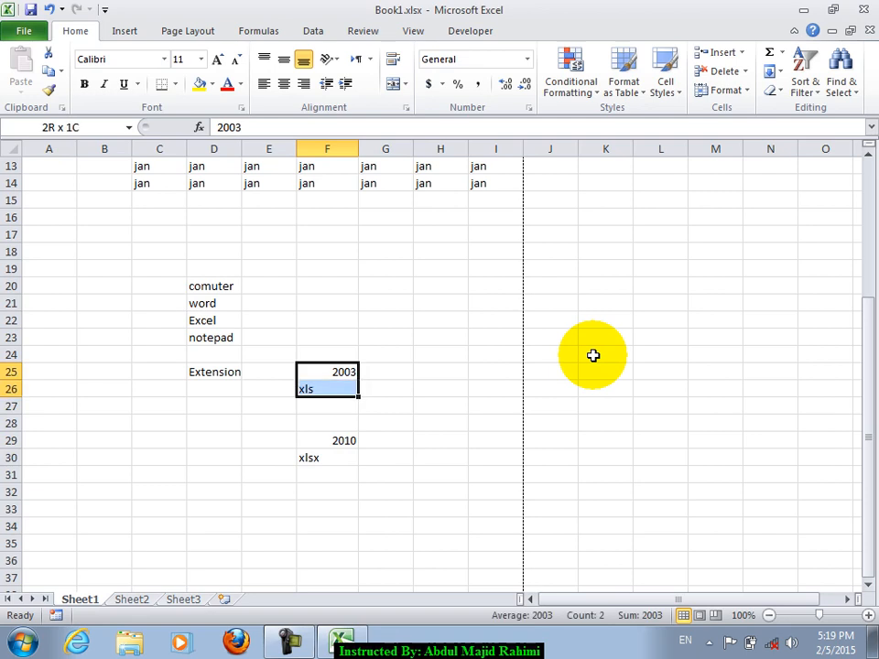
{"action": "key", "text": "Down"}
{"action": "key", "text": "Down"}
{"action": "key", "text": "Down"}
{"action": "key", "text": "Down"}
{"action": "key", "text": "Down"}
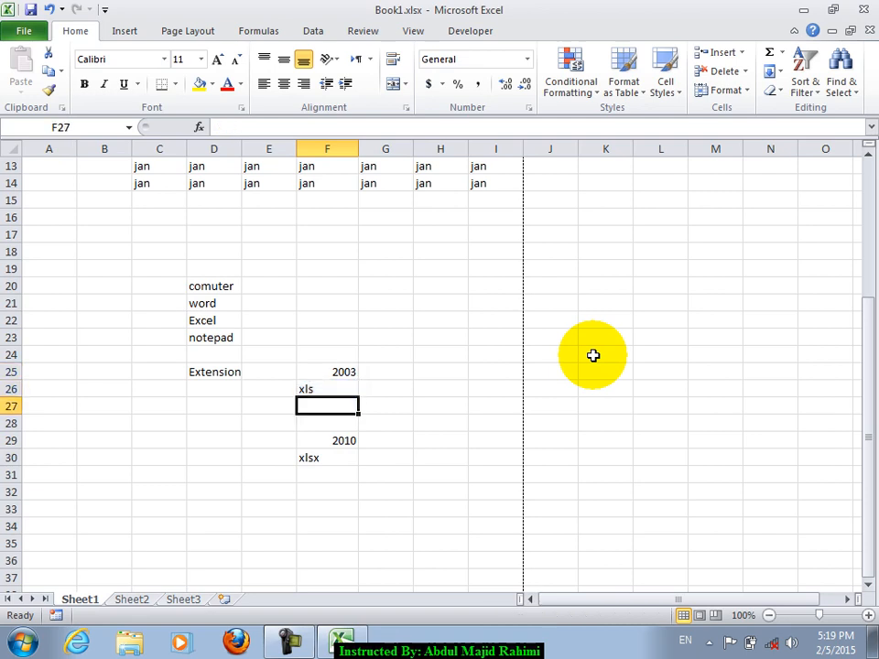
{"action": "key", "text": "Up"}
{"action": "key", "text": "Up"}
{"action": "key", "text": "Up"}
{"action": "key", "text": "Up"}
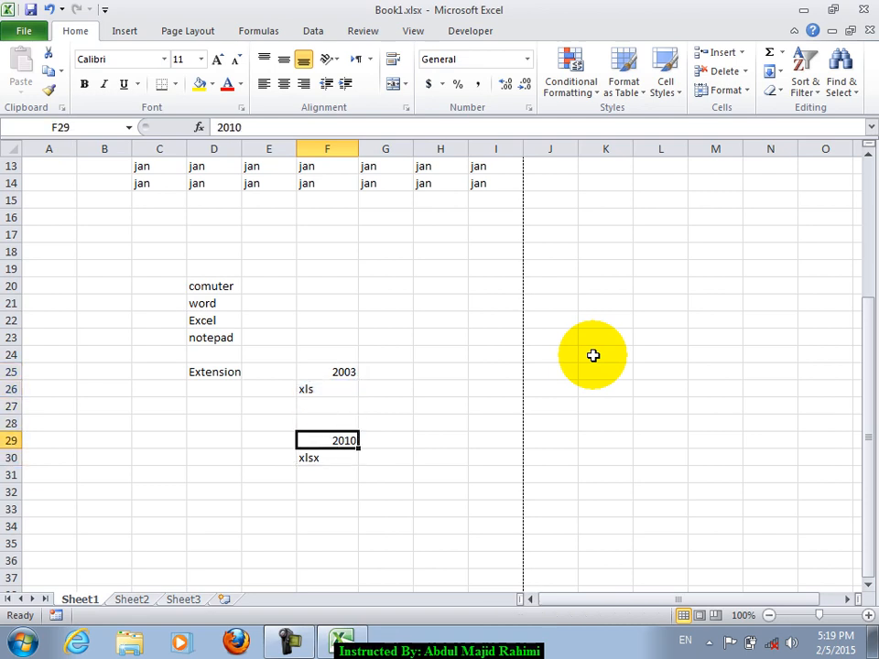
{"action": "key", "text": "Down"}
{"action": "key", "text": "Down"}
{"action": "key", "text": "Down"}
{"action": "key", "text": "Down"}
{"action": "key", "text": "Up"}
{"action": "key", "text": "Up"}
{"action": "key", "text": "Up"}
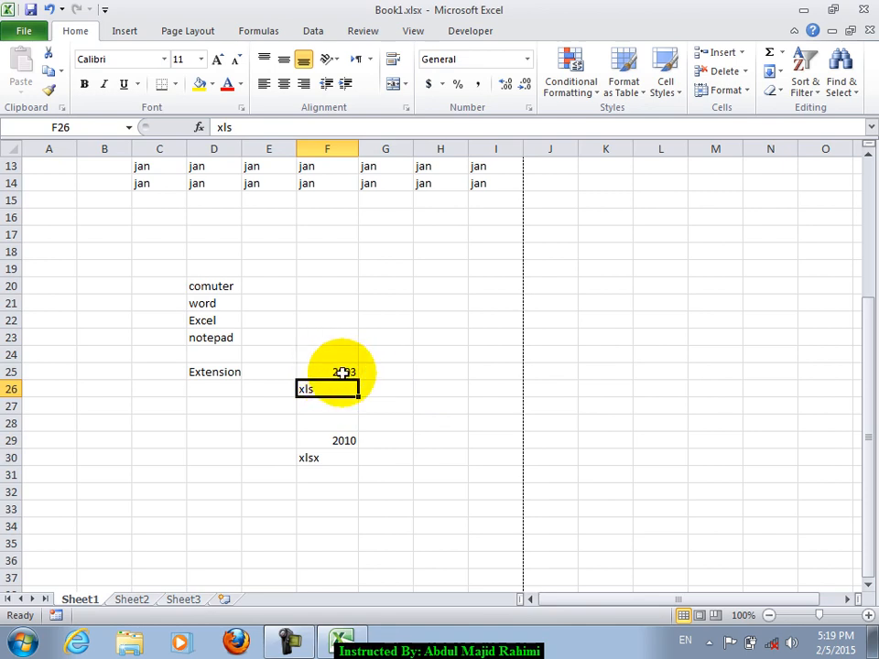
{"action": "left_click", "coordinate": [339, 450]}
{"action": "left_click", "coordinate": [338, 441]}
{"action": "left_click", "coordinate": [330, 373]}
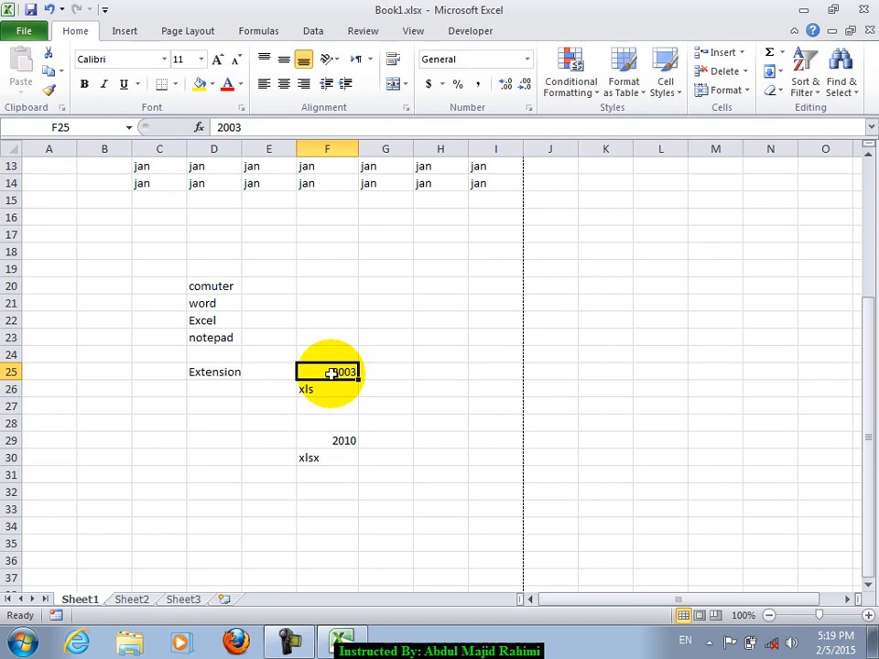
- Discard Book1, then fill C3:I13 of new workbook Book3 with 'omer'
{"action": "left_click", "coordinate": [871, 32]}
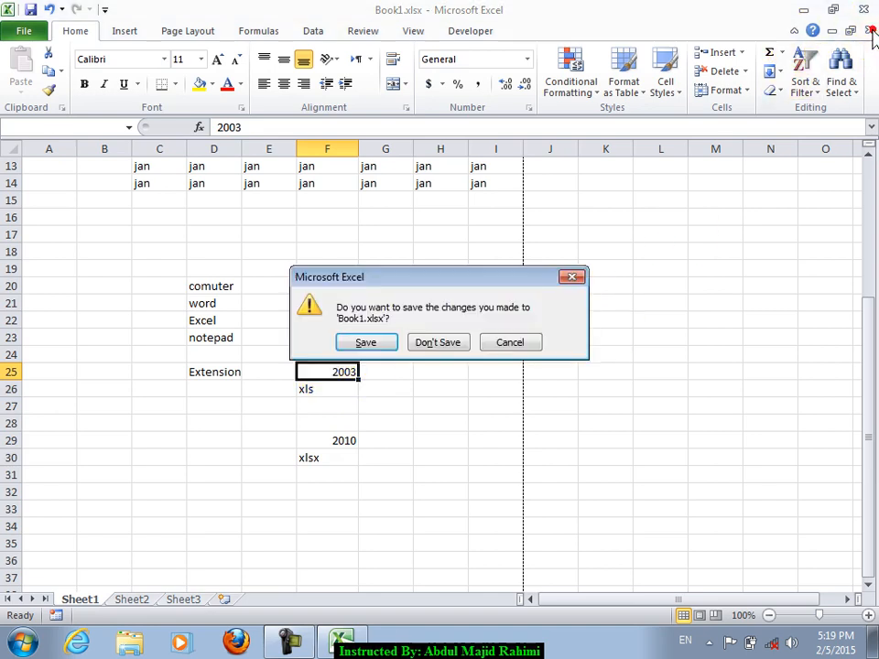
{"action": "left_click", "coordinate": [447, 342]}
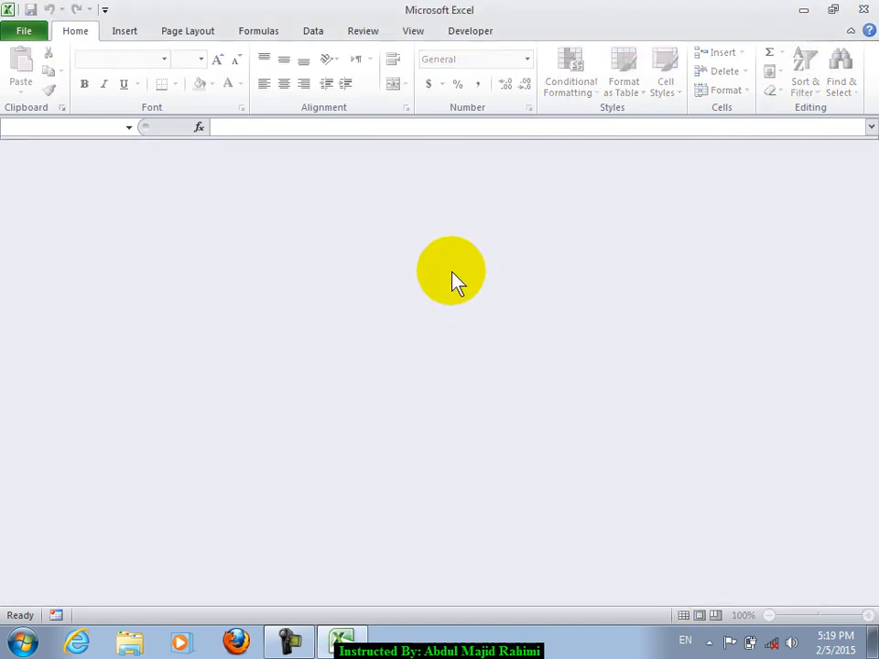
{"action": "key", "text": "ctrl+n"}
{"action": "left_click_drag", "start_coordinate": [185, 201], "coordinate": [482, 364]}
{"action": "type", "text": "omer"}
{"action": "key", "text": "ctrl+Return"}
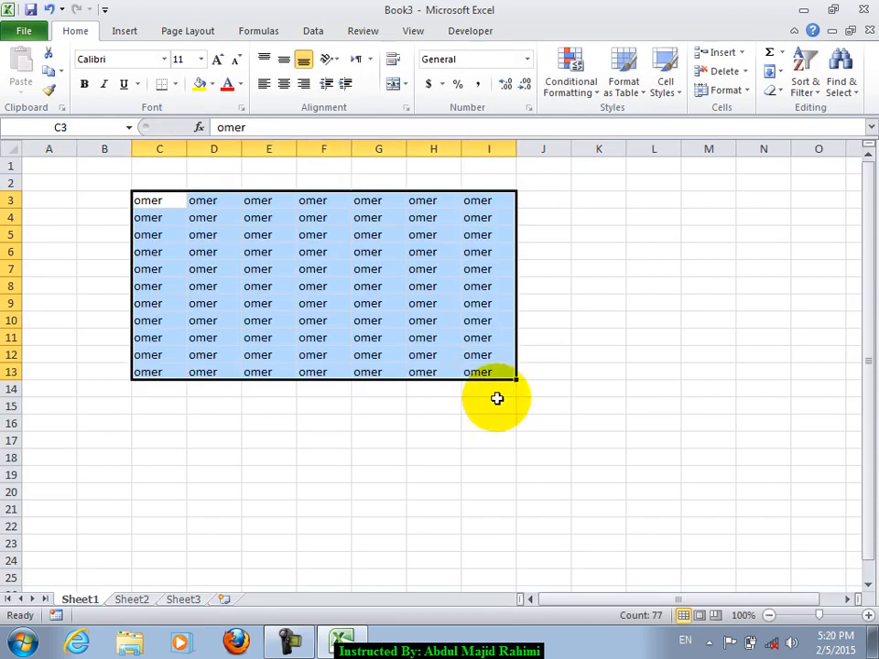
{"action": "left_click", "coordinate": [565, 455]}
{"action": "scroll", "coordinate": [477, 445], "scroll_direction": "down", "scroll_amount": 1}
{"action": "left_click", "coordinate": [322, 403]}
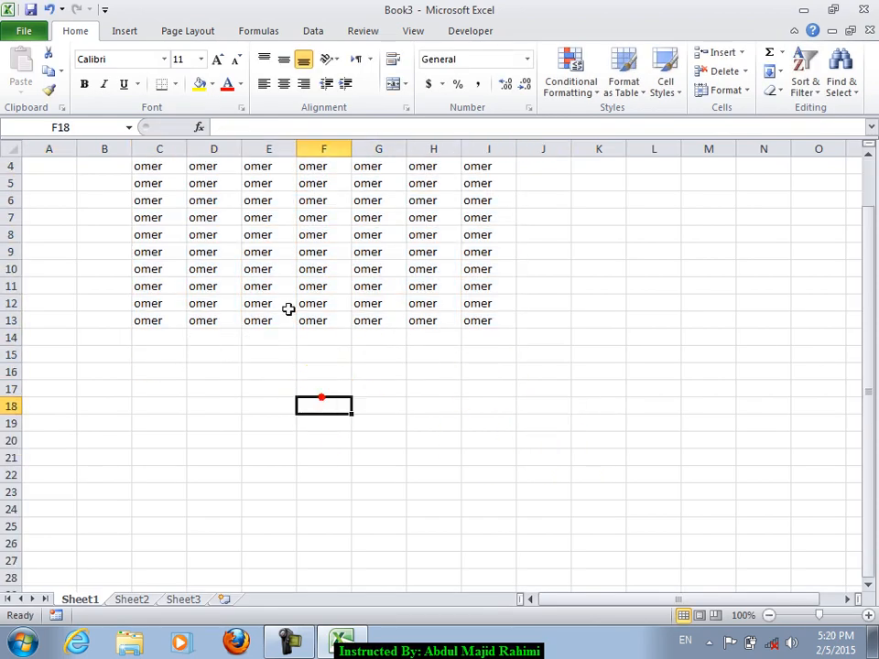
{"action": "left_click", "coordinate": [125, 30]}
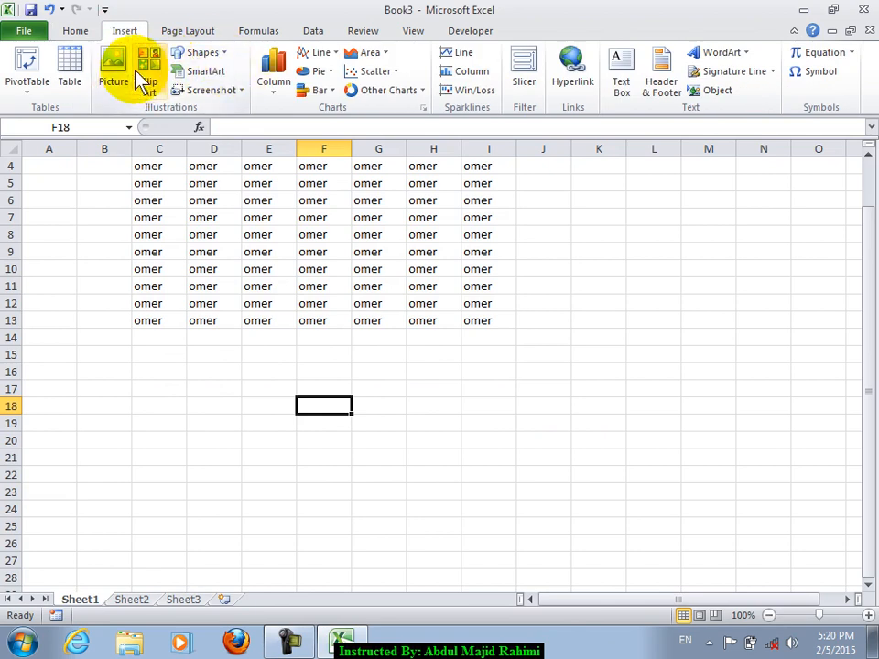
- Insert a Continuous Picture List SmartArt and put the Tulips photo in the first circle
{"action": "left_click", "coordinate": [202, 70]}
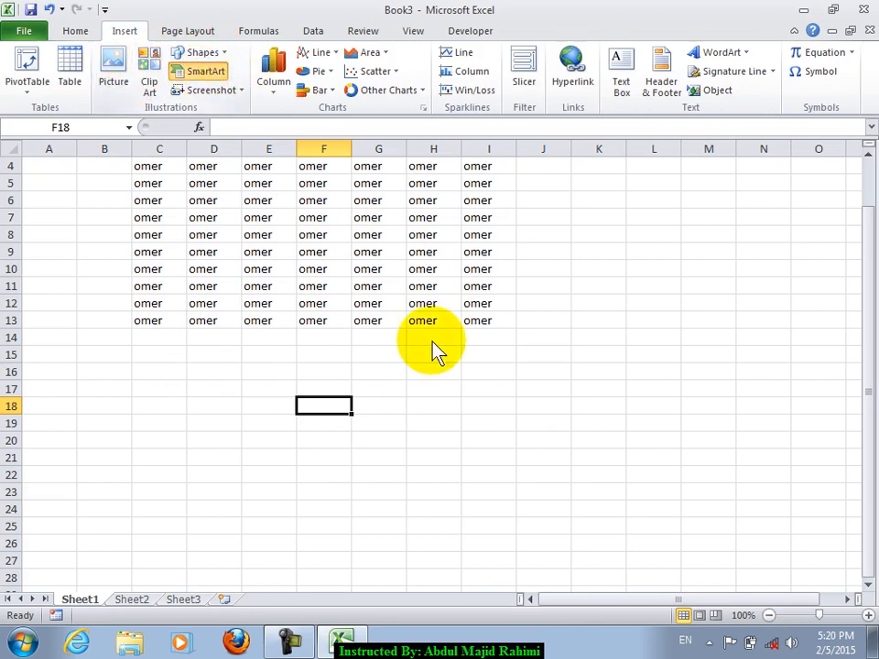
{"action": "left_click", "coordinate": [278, 438]}
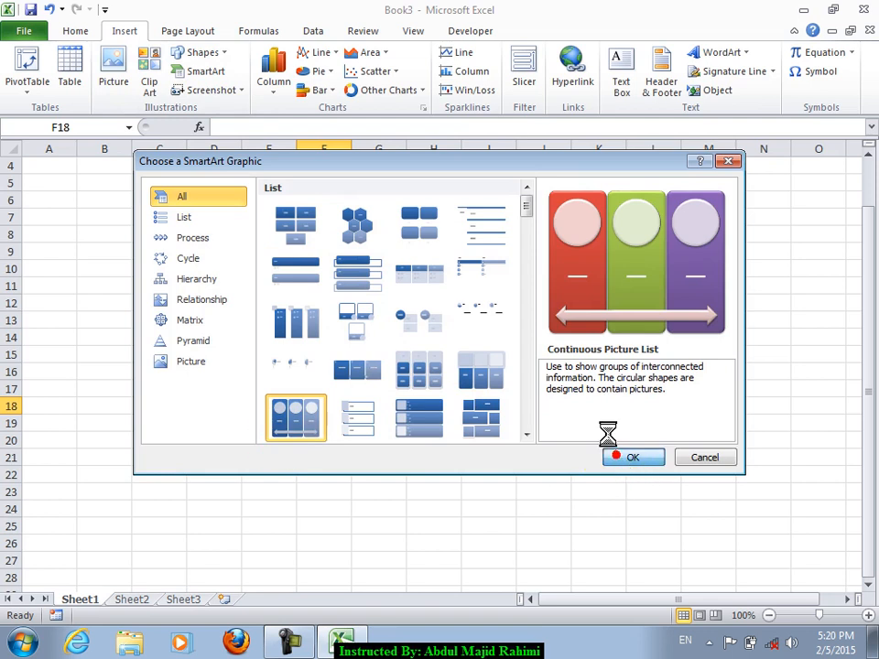
{"action": "left_click", "coordinate": [312, 313]}
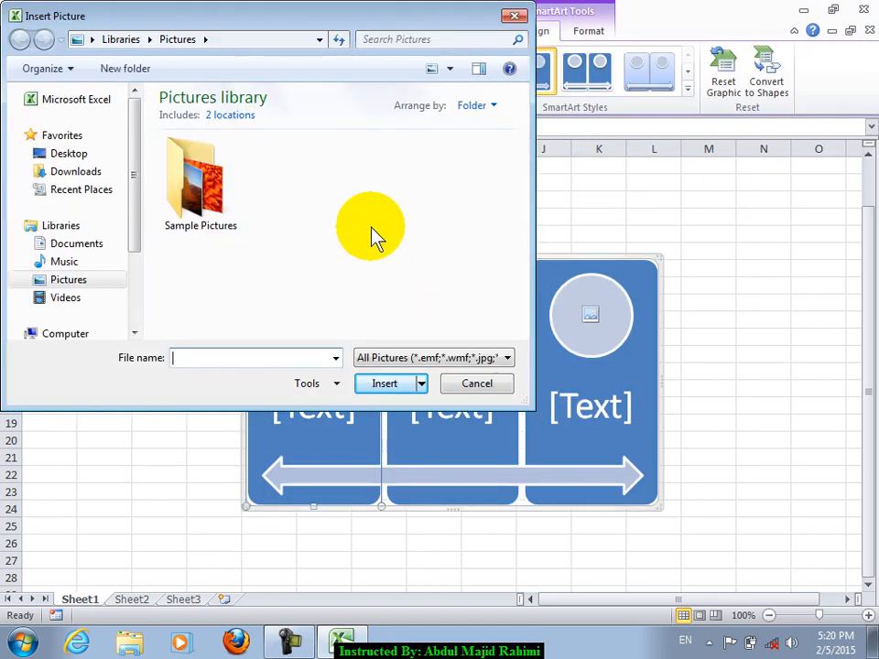
{"action": "double_click", "coordinate": [209, 201]}
{"action": "left_click", "coordinate": [510, 253]}
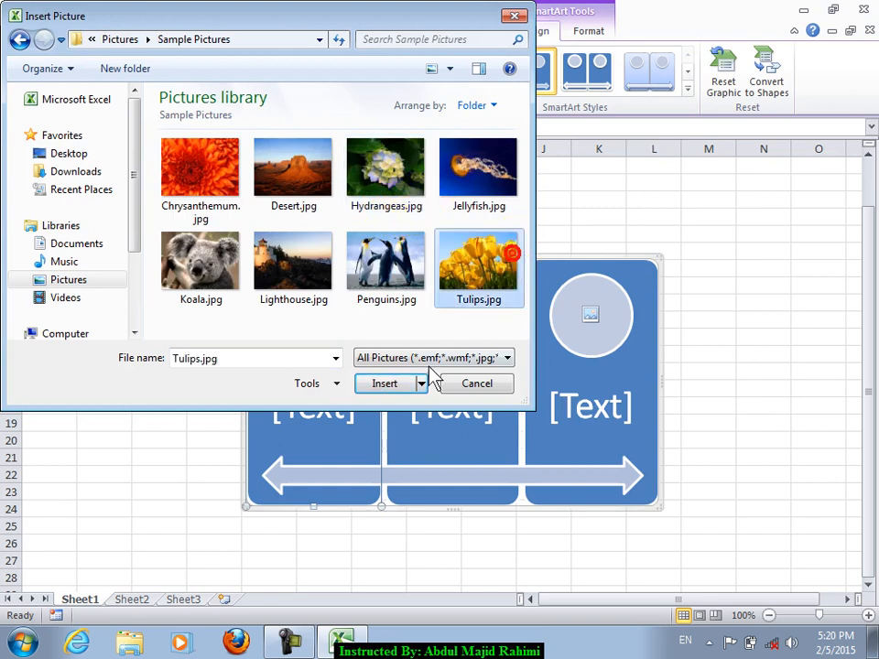
{"action": "left_click", "coordinate": [400, 383]}
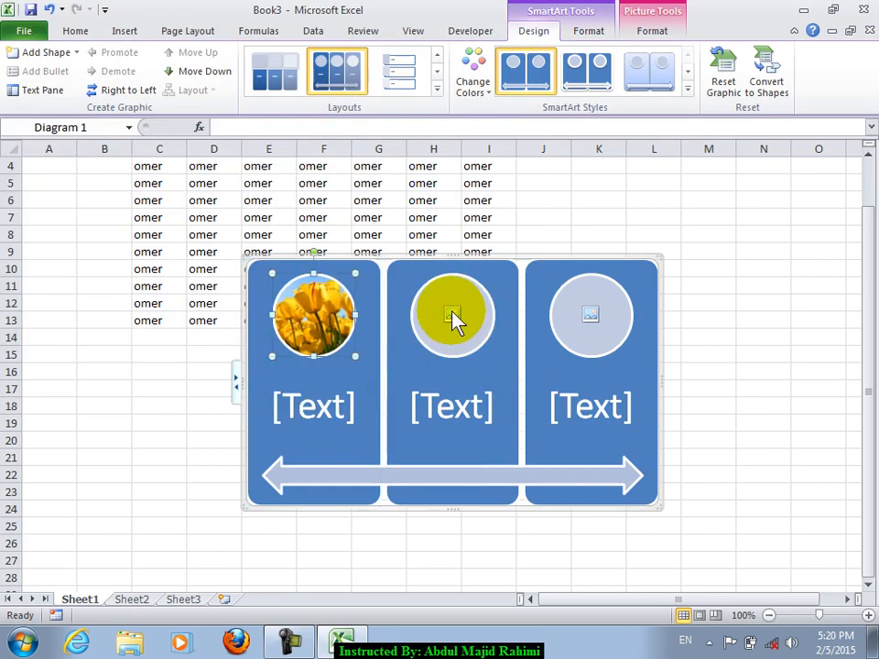
- Fill the second and third circles with the Chrysanthemum and Tulips photos
{"action": "left_click", "coordinate": [201, 257]}
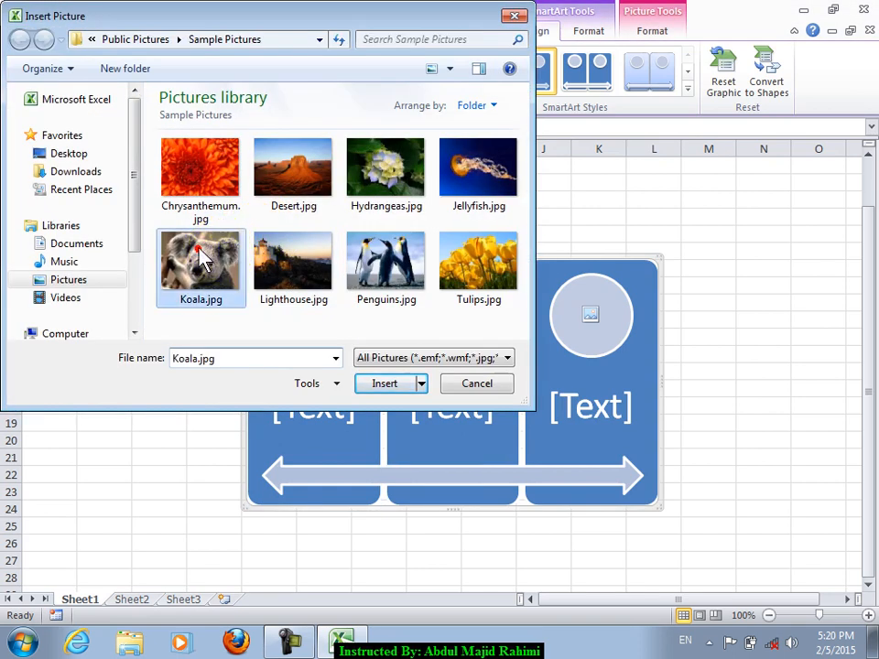
{"action": "left_click", "coordinate": [202, 187]}
{"action": "left_click", "coordinate": [385, 382]}
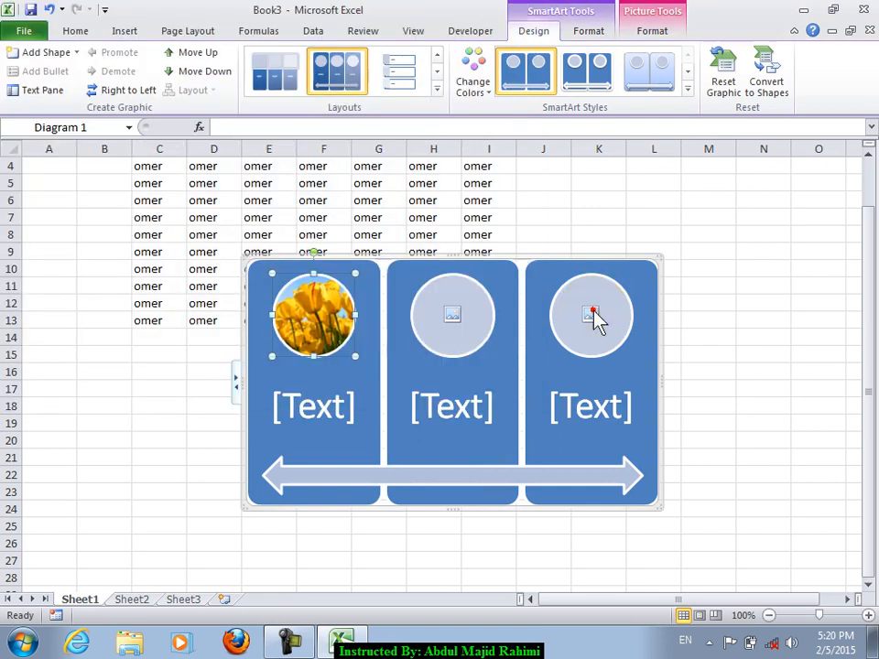
{"action": "left_click", "coordinate": [594, 313]}
{"action": "left_click", "coordinate": [471, 275]}
{"action": "left_click", "coordinate": [388, 385]}
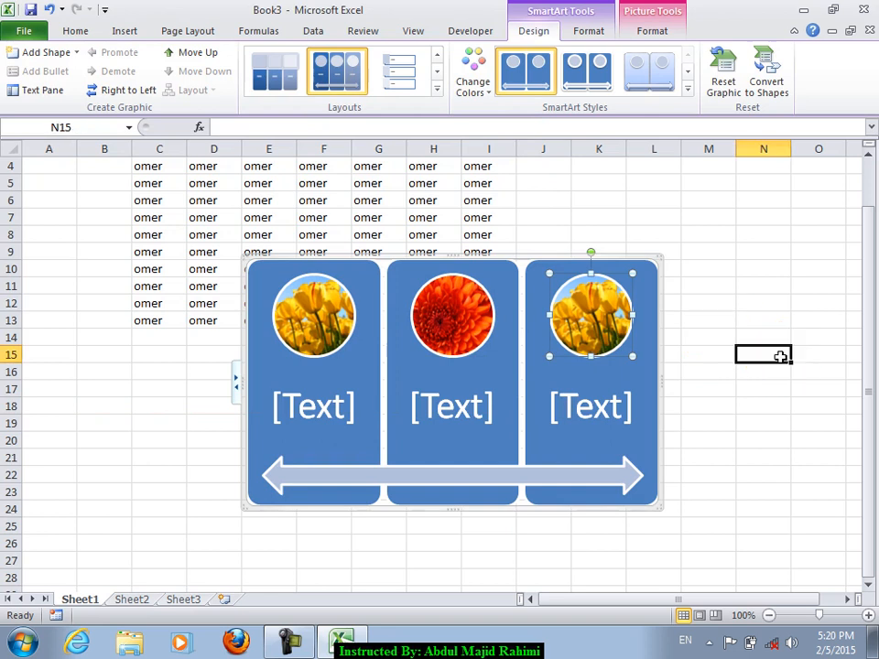
{"action": "left_click", "coordinate": [779, 357]}
- Browse the Insert, Page Layout and Home tabs, opening and dismissing Screenshot options
{"action": "left_click", "coordinate": [122, 32]}
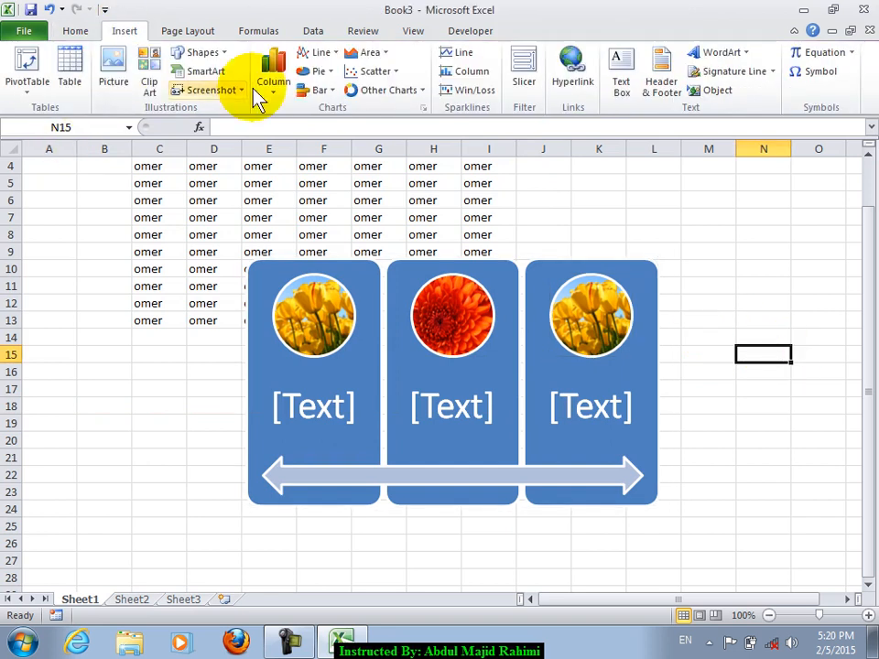
{"action": "left_click", "coordinate": [178, 32]}
{"action": "left_click", "coordinate": [81, 31]}
{"action": "left_click", "coordinate": [122, 33]}
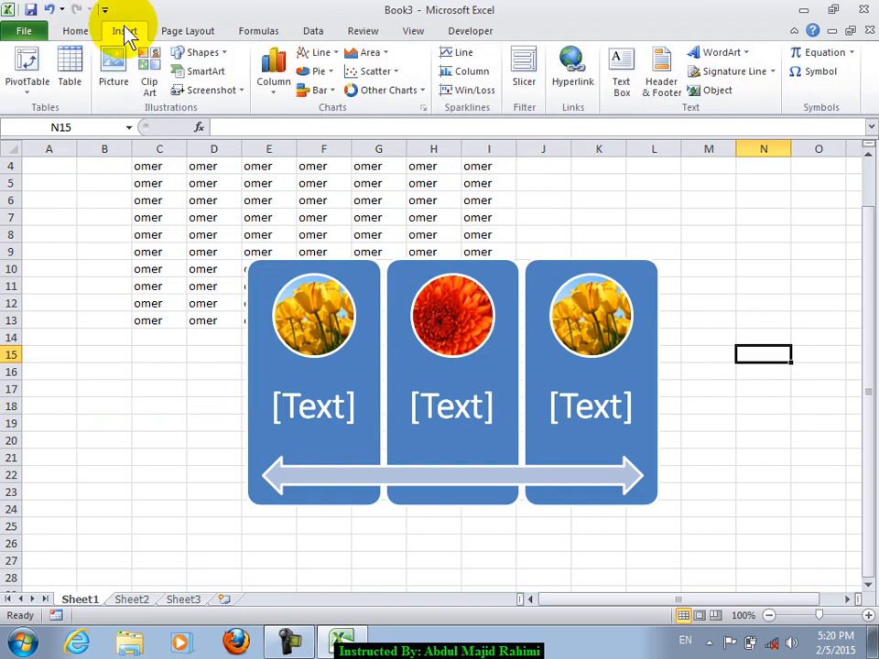
{"action": "left_click", "coordinate": [233, 94]}
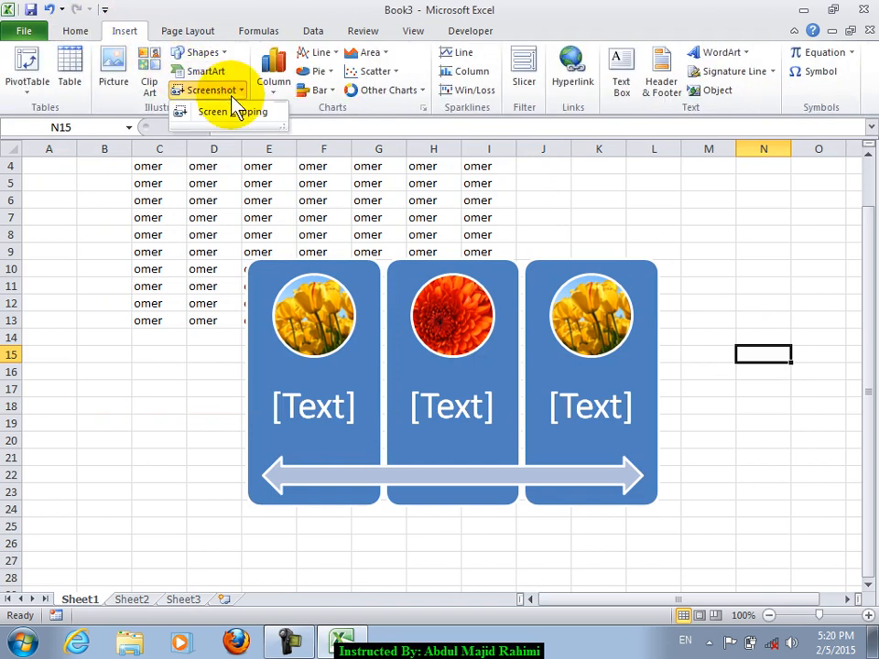
{"action": "left_click", "coordinate": [337, 184]}
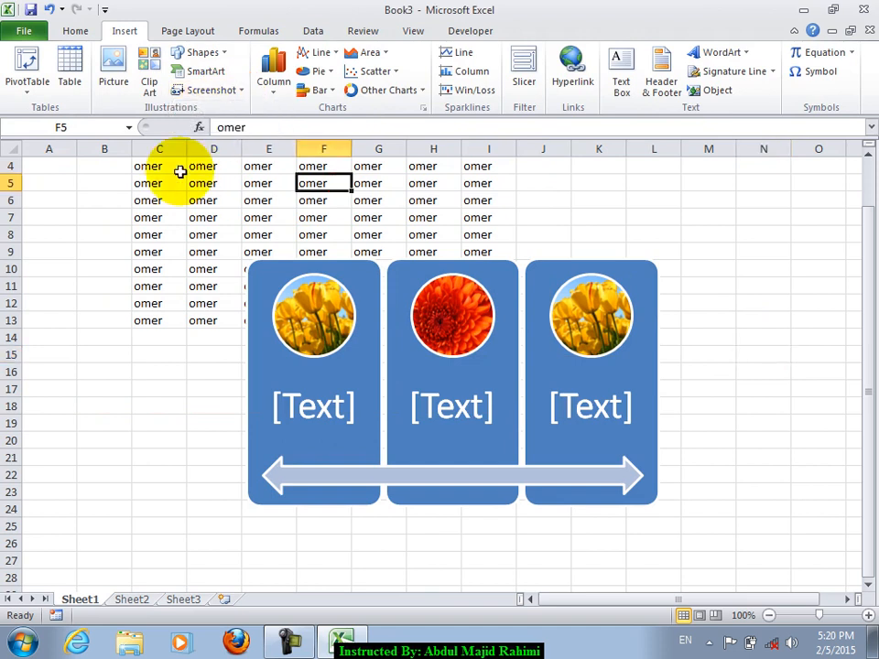
- Move the SmartArt diagram down below the omer rows
{"action": "left_click", "coordinate": [816, 273]}
{"action": "left_click", "coordinate": [533, 253]}
{"action": "left_click", "coordinate": [528, 264]}
{"action": "left_click_drag", "start_coordinate": [484, 256], "coordinate": [468, 335]}
{"action": "left_click", "coordinate": [763, 283]}
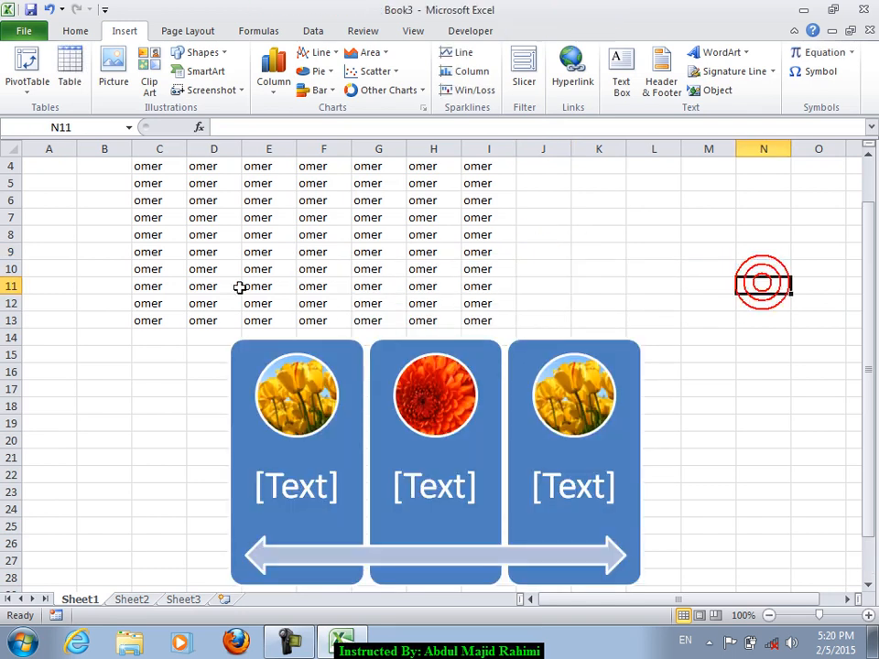
{"action": "left_click", "coordinate": [19, 31]}
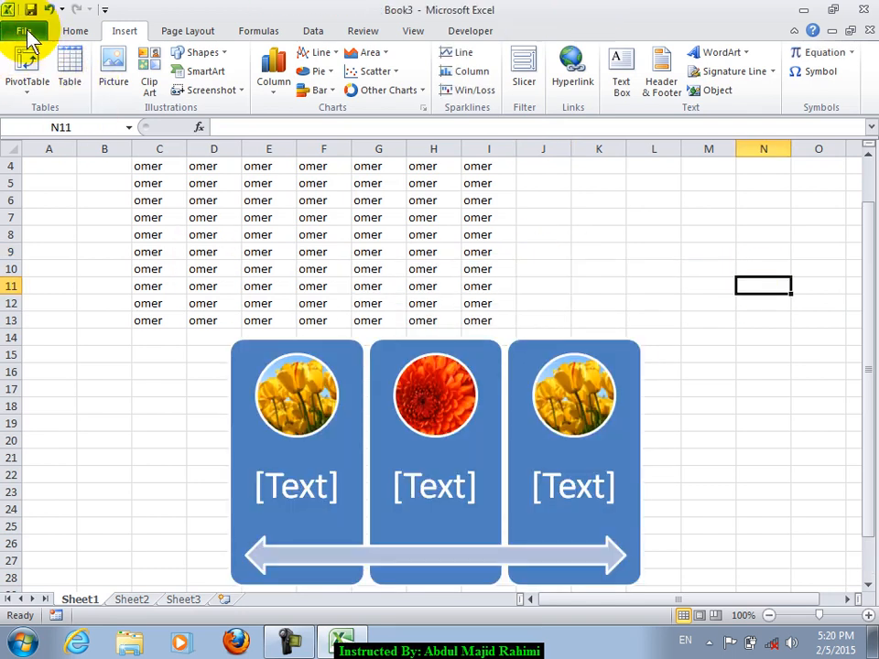
{"action": "left_click", "coordinate": [195, 267]}
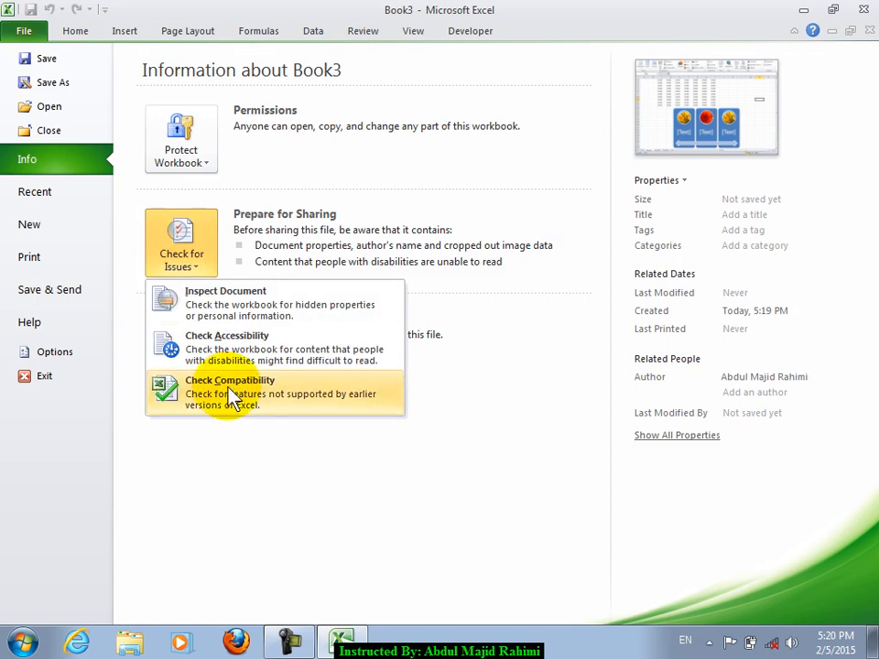
{"action": "left_click", "coordinate": [230, 388]}
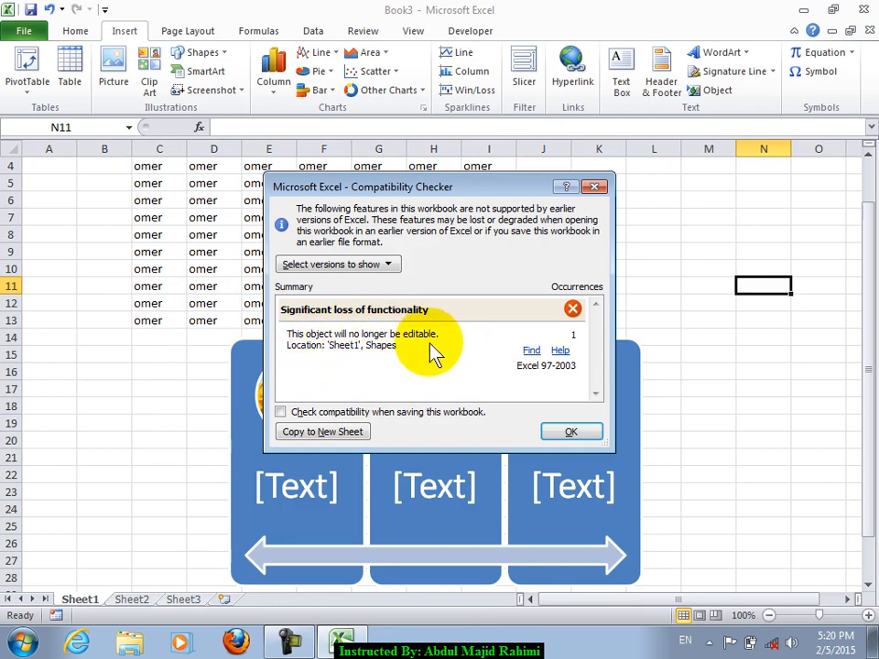
{"action": "left_click_drag", "start_coordinate": [402, 182], "coordinate": [573, 133]}
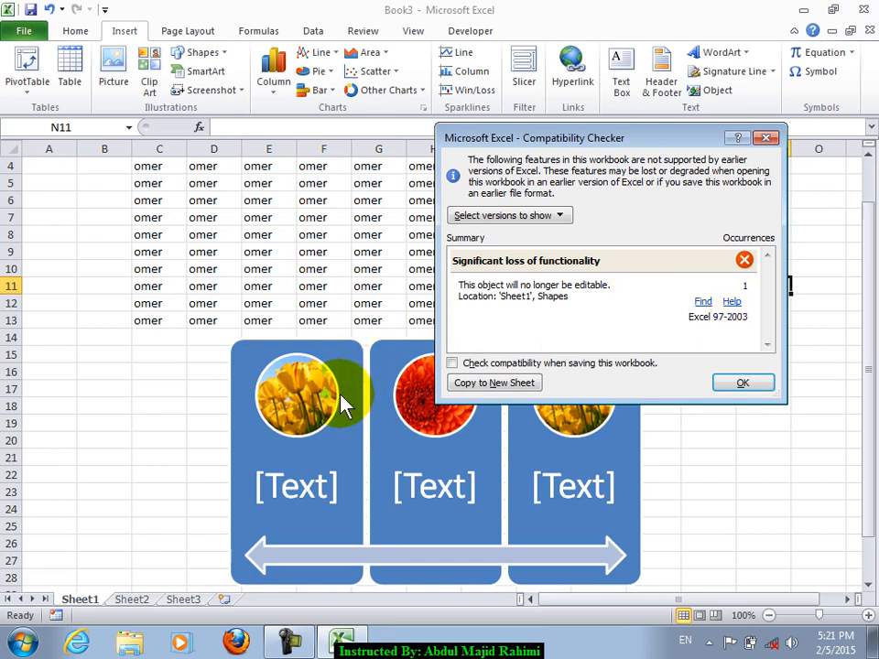
{"action": "left_click", "coordinate": [732, 384]}
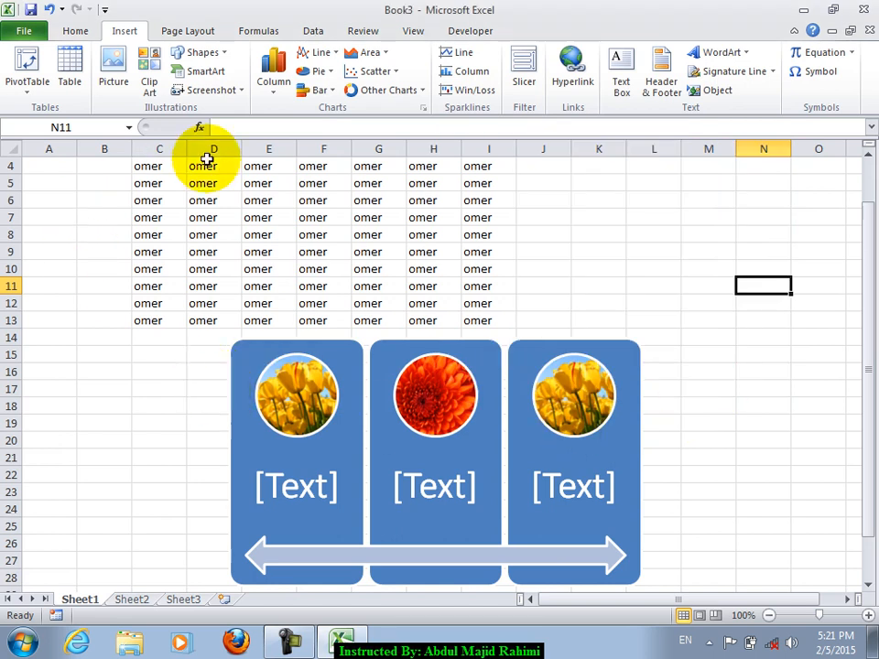
{"action": "left_click", "coordinate": [233, 91]}
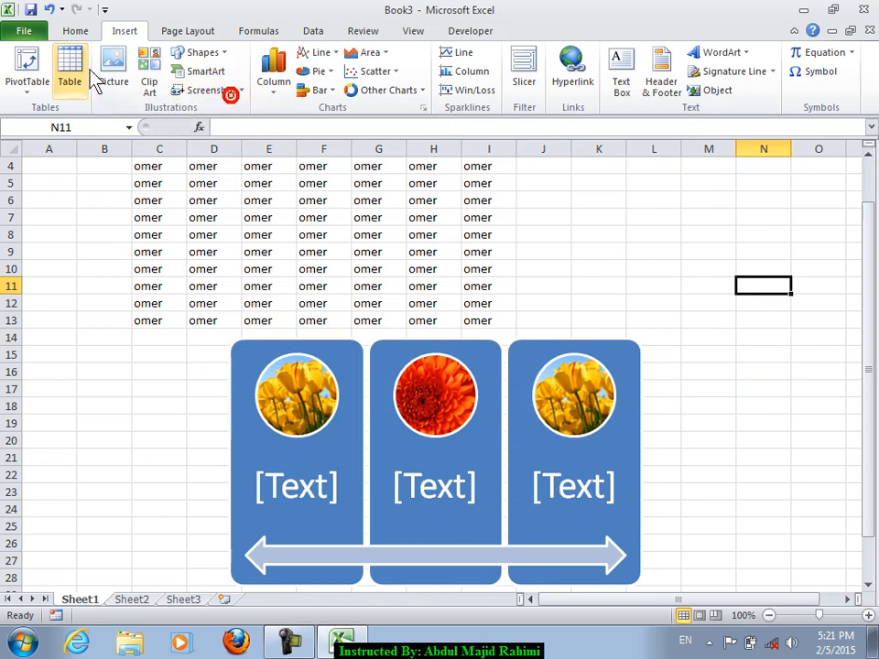
- Save Book3 as Book3.xls in Excel 97-2003 format, continuing past the compatibility warning
{"action": "left_click", "coordinate": [22, 31]}
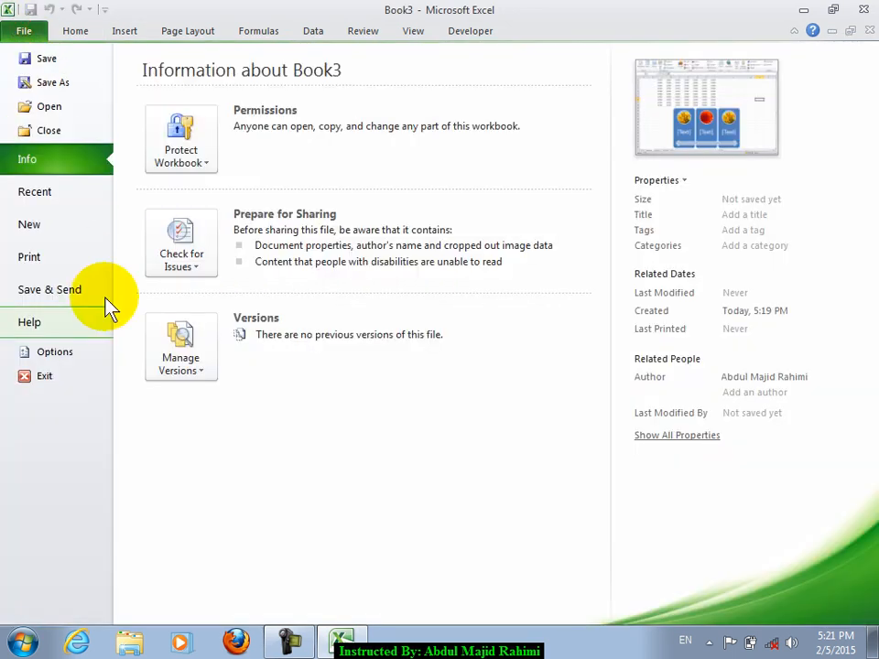
{"action": "left_click", "coordinate": [43, 62]}
{"action": "left_click", "coordinate": [226, 340]}
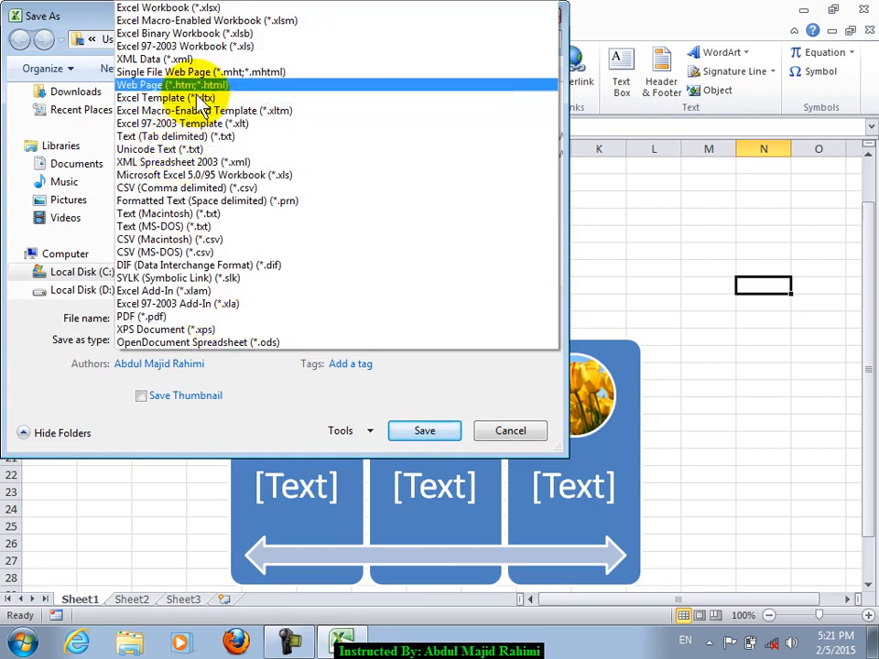
{"action": "left_click", "coordinate": [265, 48]}
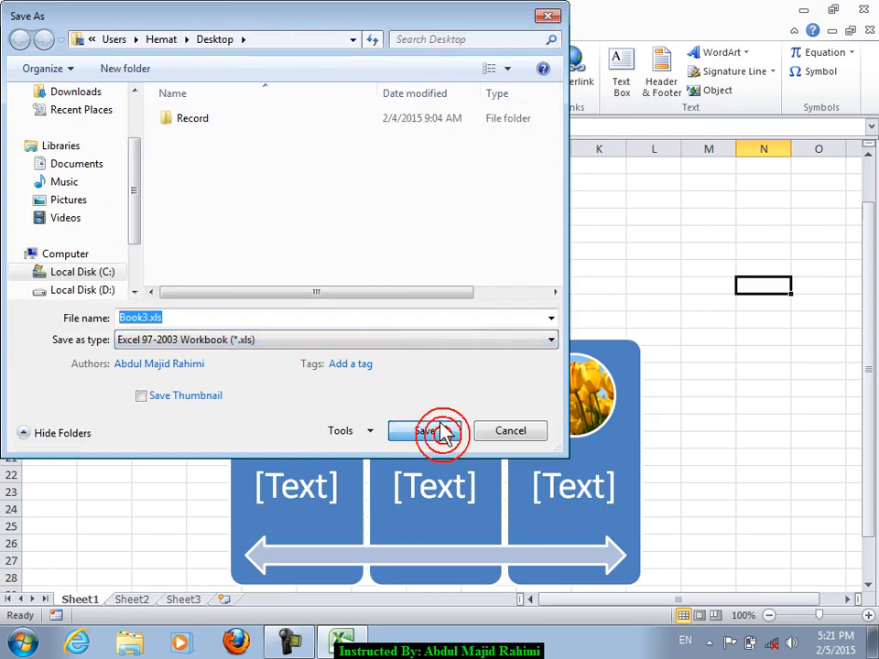
{"action": "left_click", "coordinate": [443, 434]}
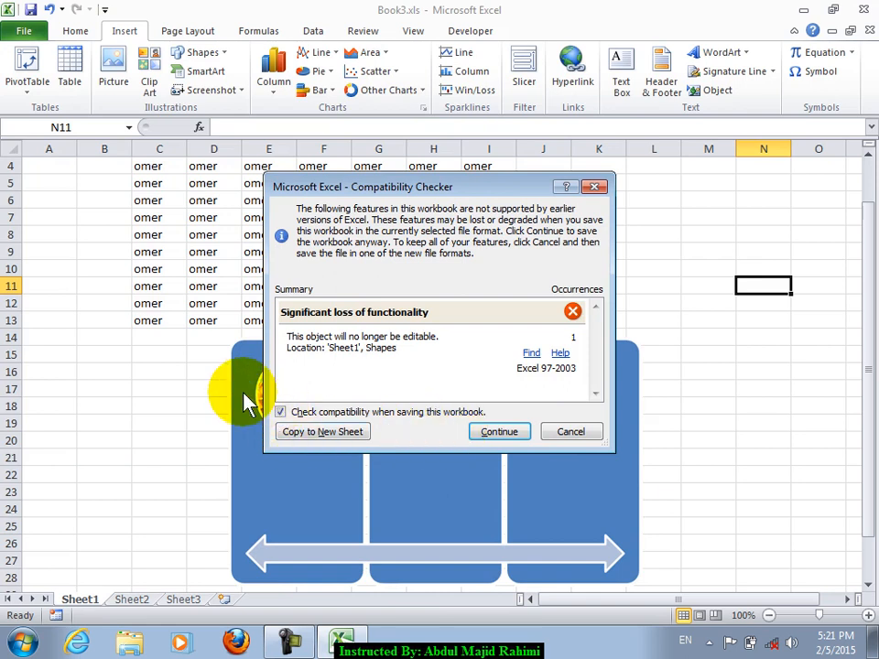
{"action": "left_click", "coordinate": [498, 441]}
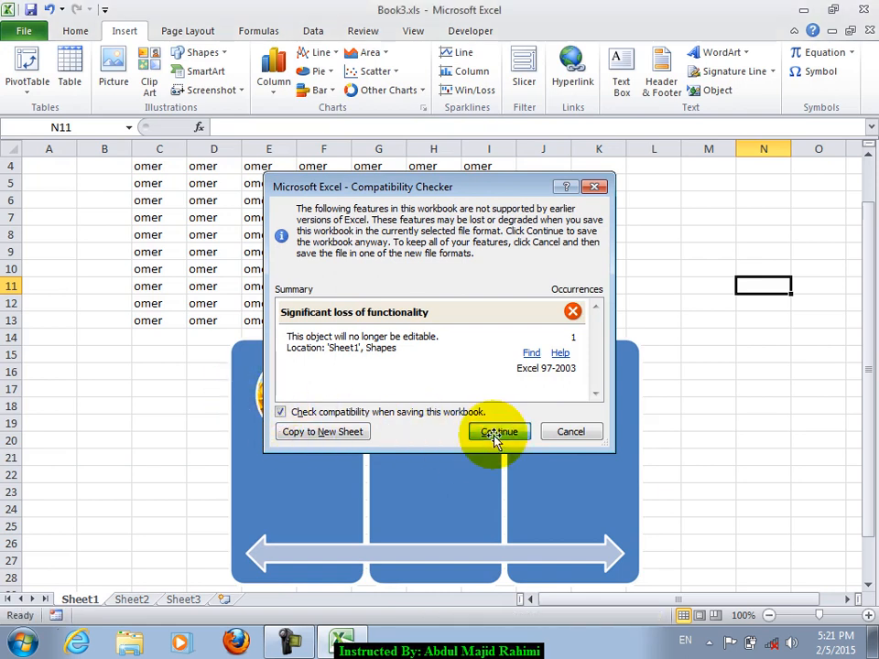
{"action": "left_click", "coordinate": [339, 268]}
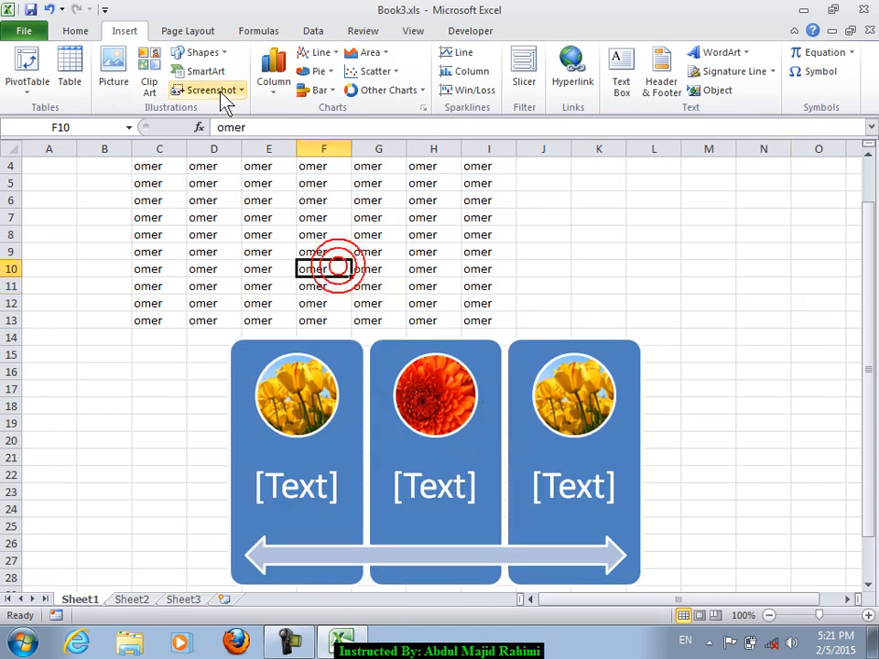
{"action": "left_click", "coordinate": [223, 85]}
- Insert a screen clipping of the desktop into the sheet, then delete it
{"action": "left_click", "coordinate": [232, 115]}
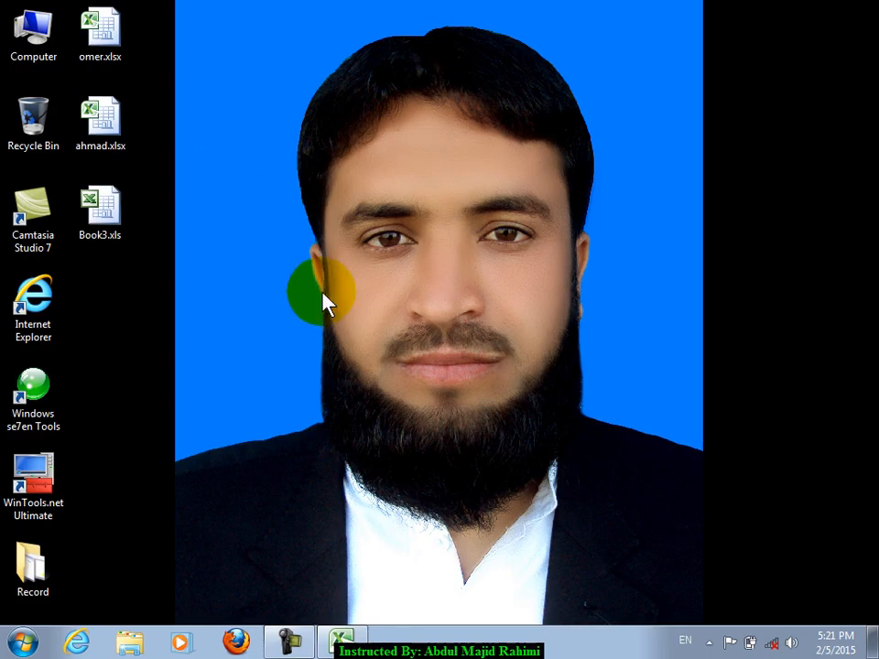
{"action": "left_click_drag", "start_coordinate": [2, 3], "coordinate": [465, 556]}
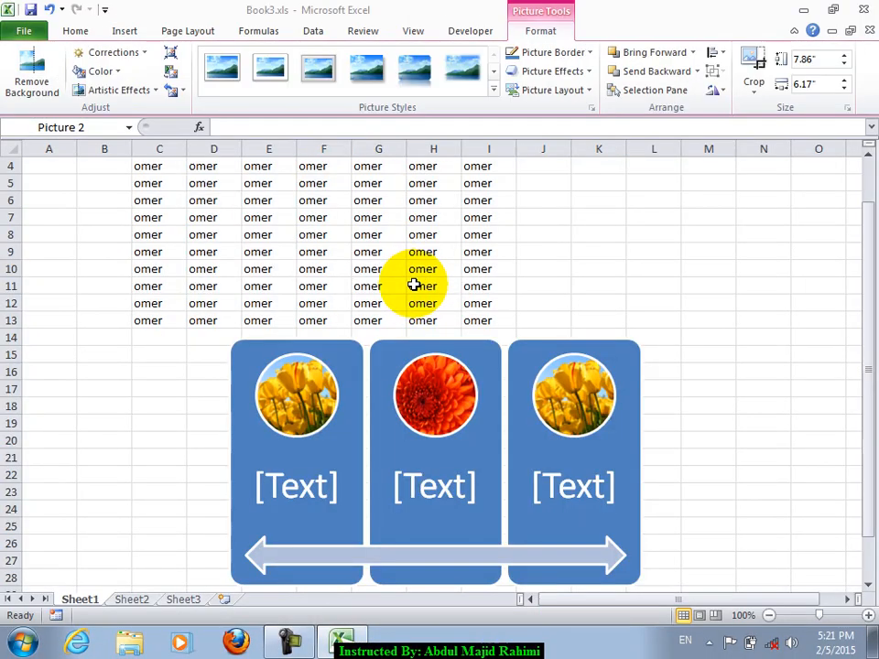
{"action": "key", "text": "Delete"}
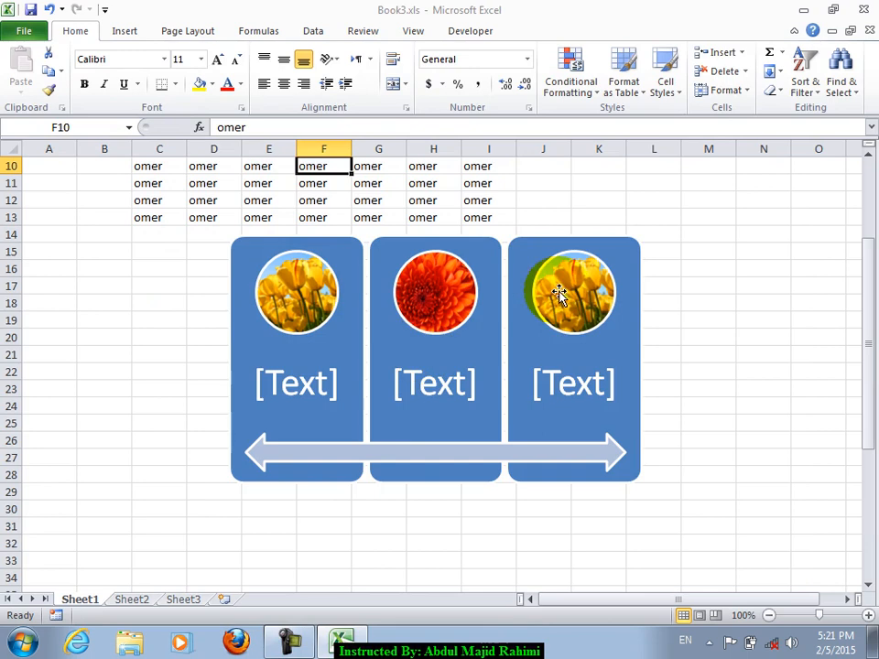
{"action": "left_click", "coordinate": [564, 291]}
{"action": "left_click", "coordinate": [288, 265]}
{"action": "left_click", "coordinate": [122, 233]}
- Open and cancel the SmartArt chooser and Themes gallery, then minimise Excel and open Start
{"action": "left_click", "coordinate": [124, 31]}
{"action": "left_click", "coordinate": [202, 71]}
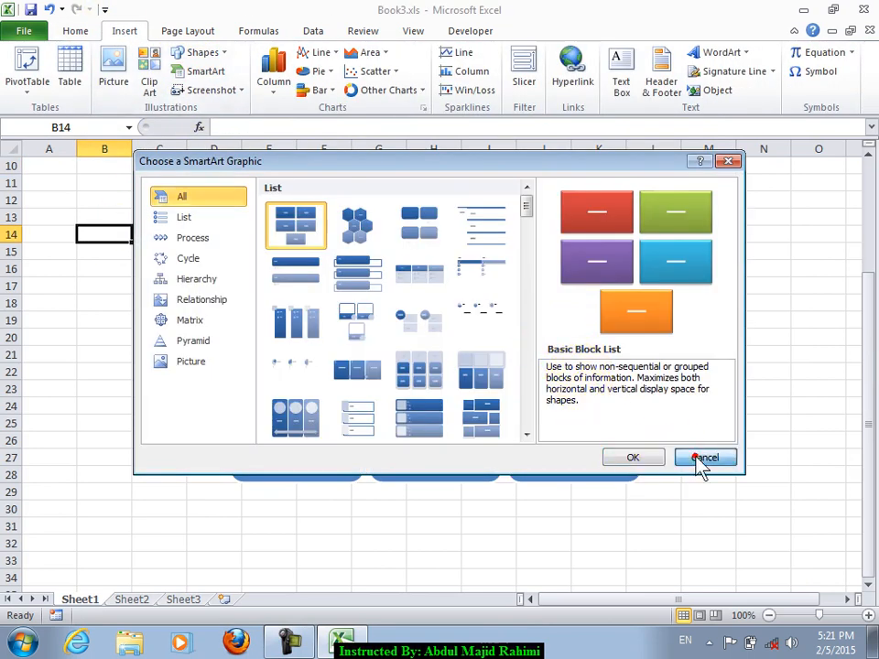
{"action": "left_click", "coordinate": [701, 457]}
{"action": "left_click", "coordinate": [75, 31]}
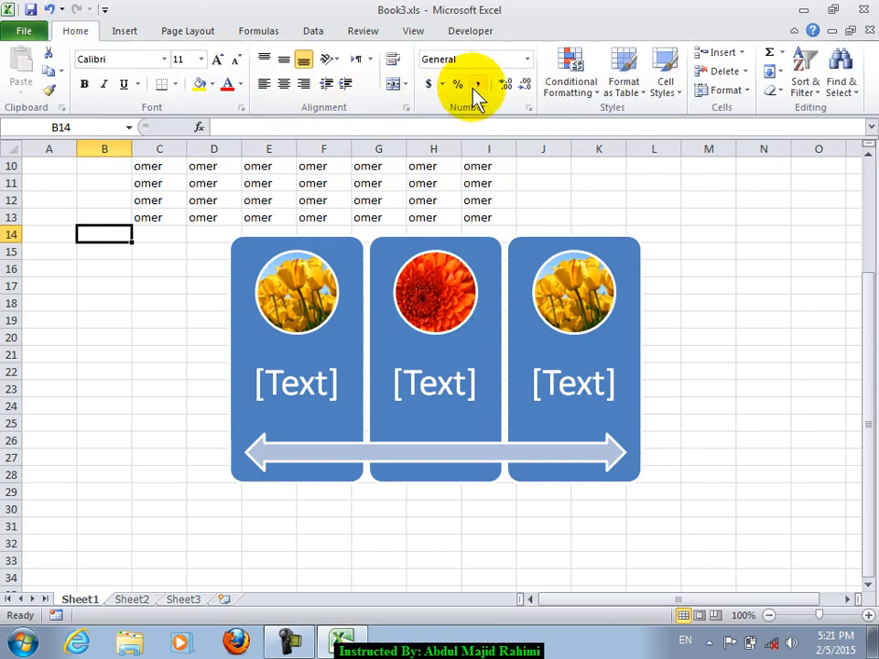
{"action": "left_click", "coordinate": [188, 31]}
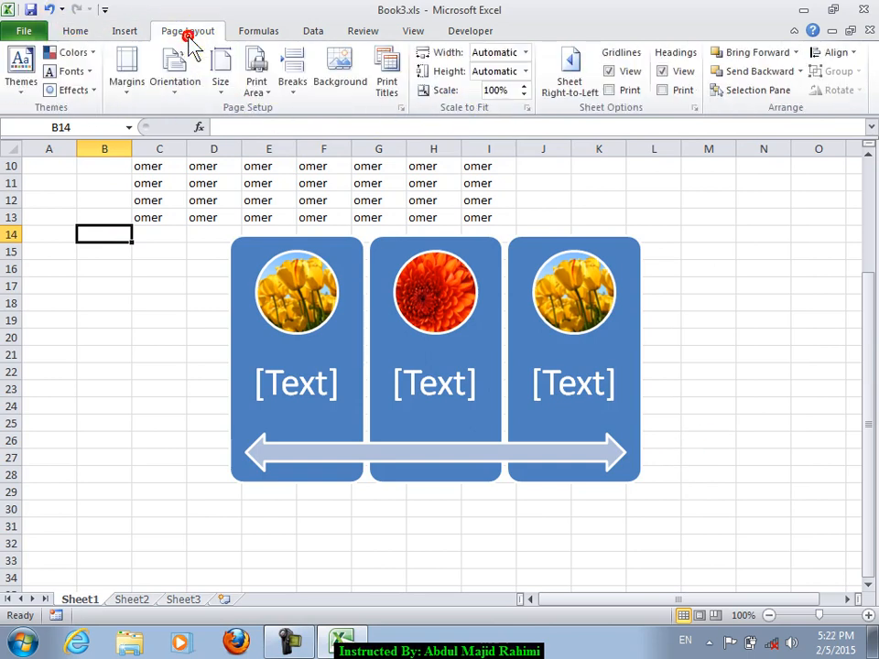
{"action": "left_click", "coordinate": [38, 90]}
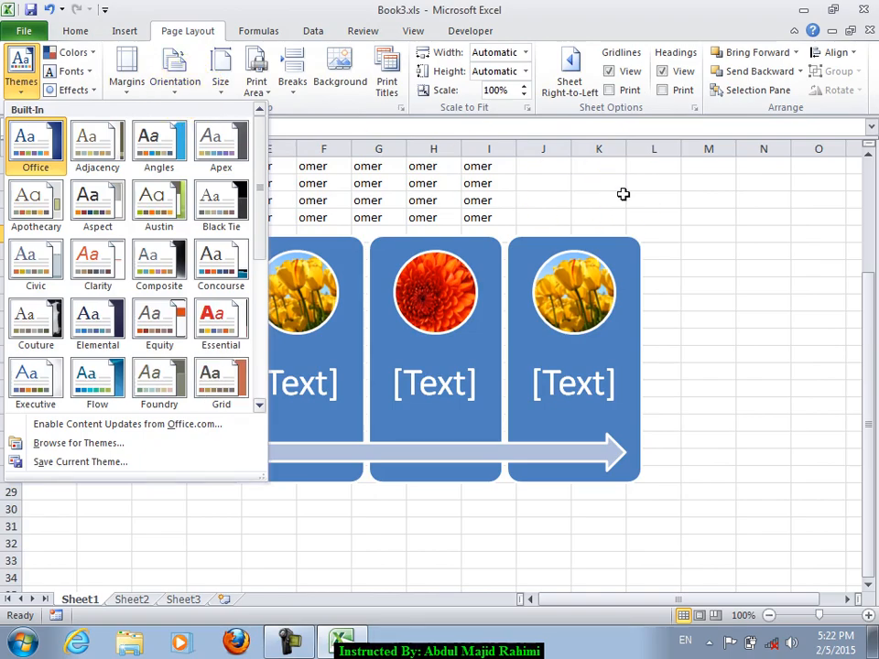
{"action": "left_click", "coordinate": [623, 194]}
{"action": "left_click", "coordinate": [802, 9]}
{"action": "key", "text": "super"}
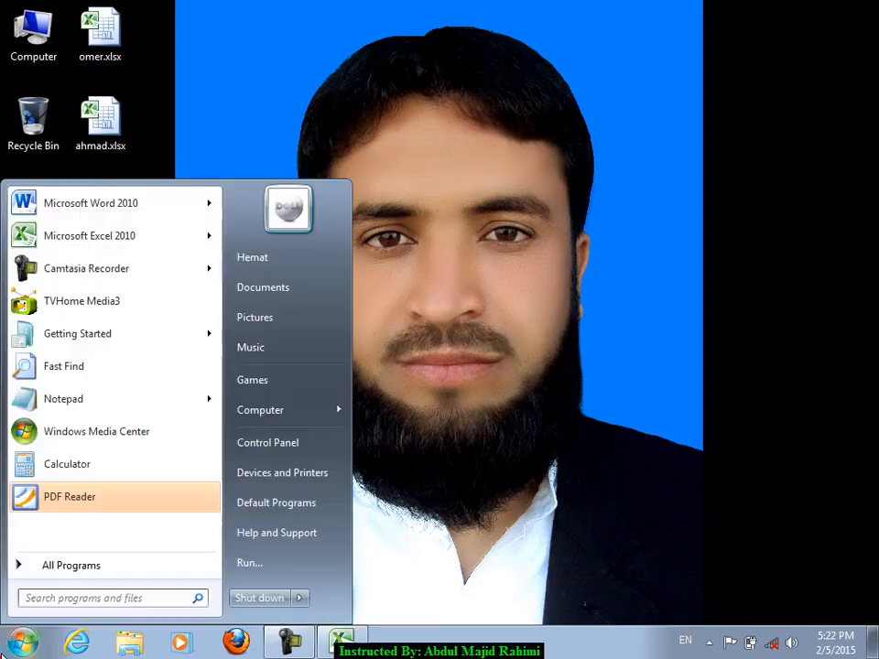
- Launch Word 2010 and enter =rnad() to generate sample paragraphs
{"action": "left_click", "coordinate": [59, 204]}
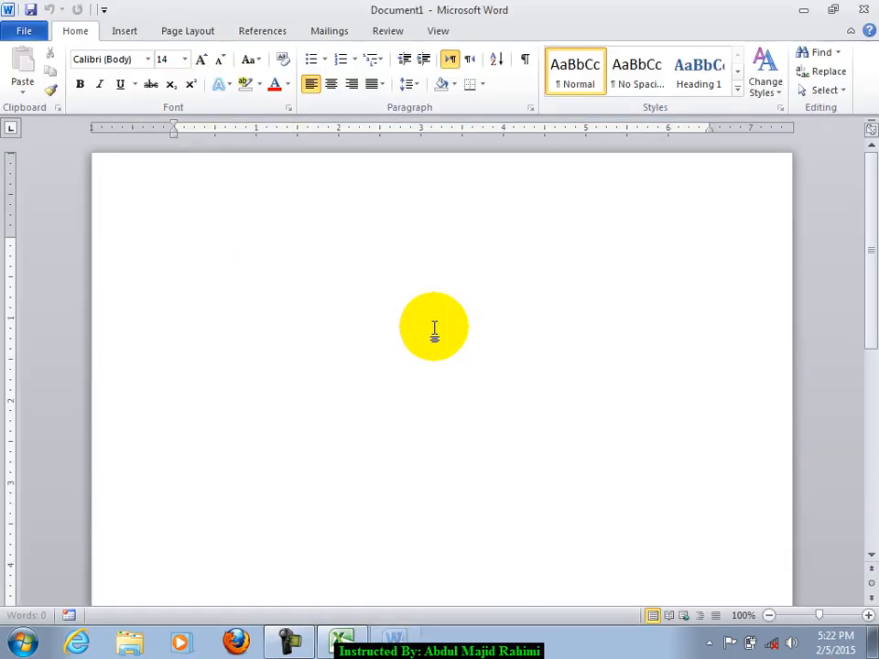
{"action": "type", "text": "=rna"}
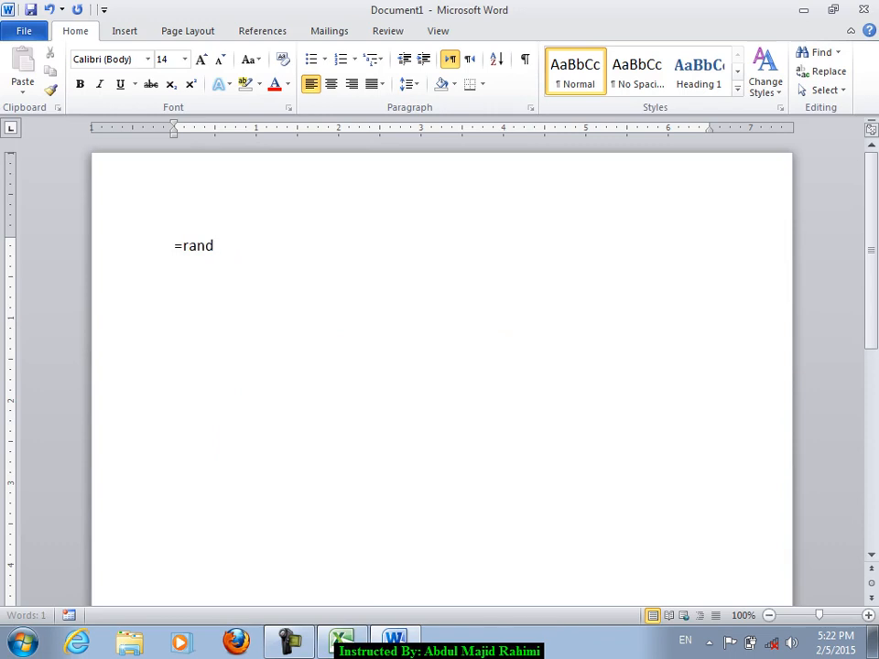
{"action": "type", "text": "d()"}
{"action": "key", "text": "Return"}
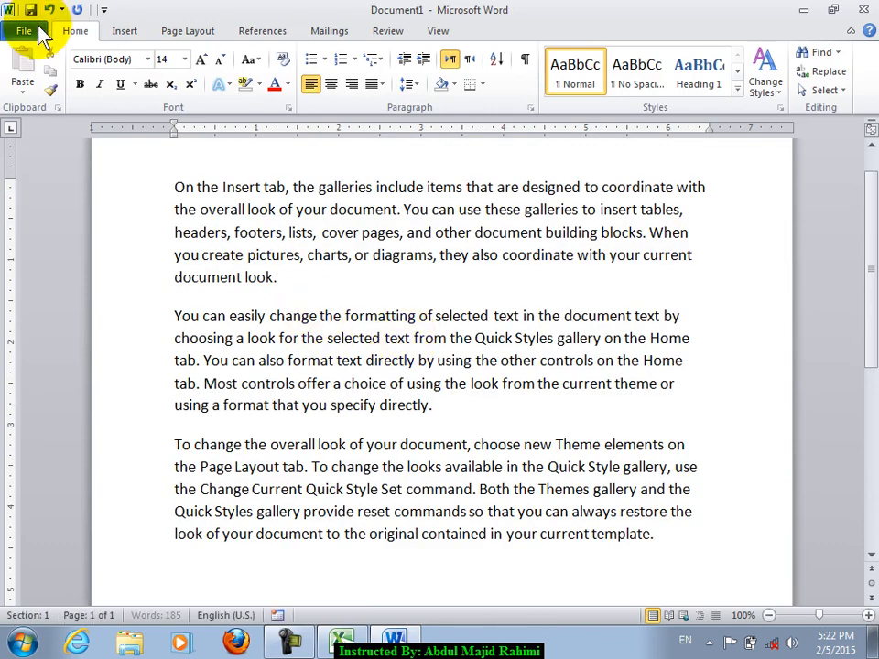
- Browse the File, Home and Insert tabs, opening and closing Text Effects and Screenshot
{"action": "left_click", "coordinate": [25, 30]}
{"action": "left_click", "coordinate": [76, 32]}
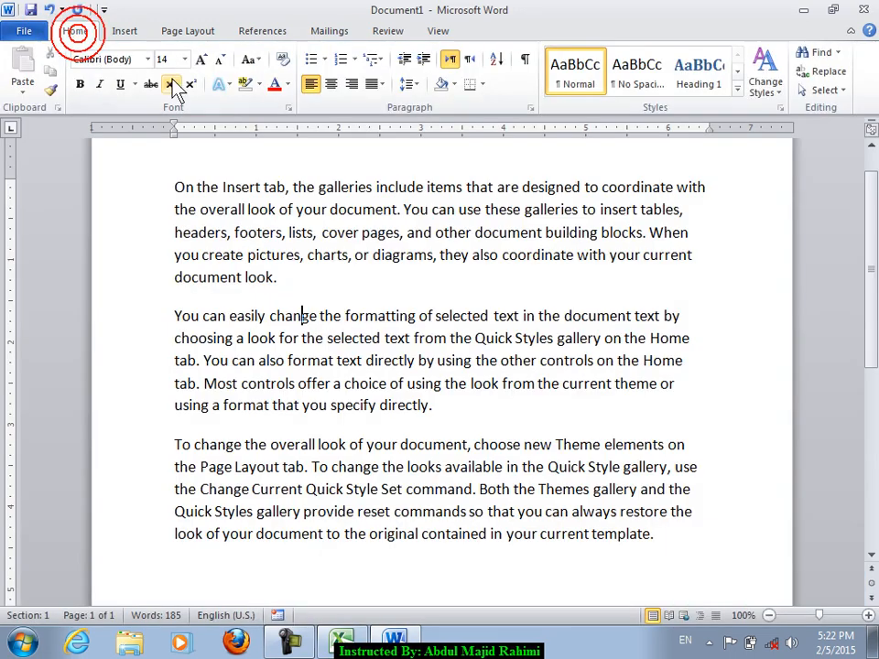
{"action": "left_click", "coordinate": [230, 85]}
{"action": "left_click", "coordinate": [230, 84]}
{"action": "left_click", "coordinate": [125, 30]}
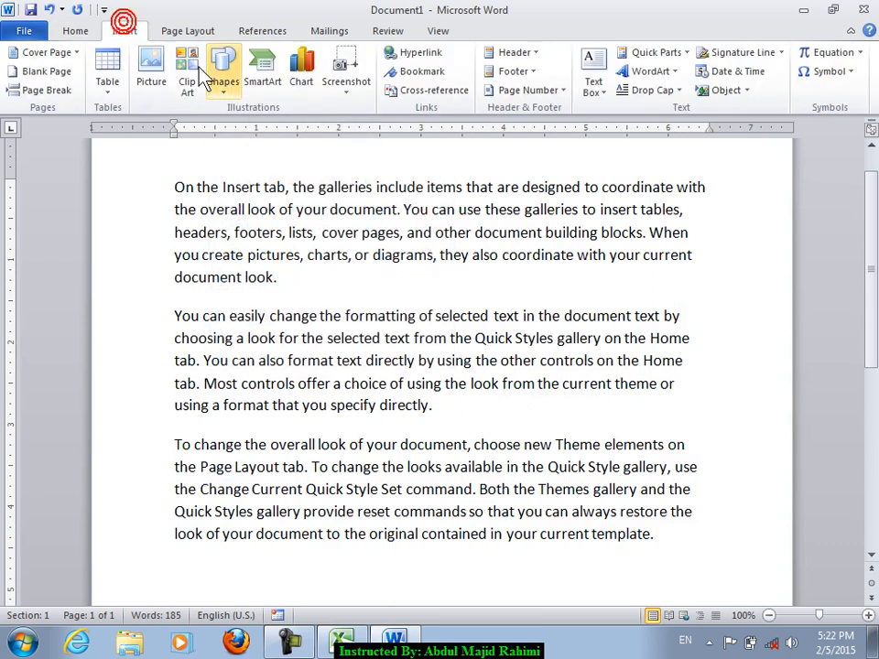
{"action": "left_click", "coordinate": [359, 92]}
{"action": "left_click", "coordinate": [462, 210]}
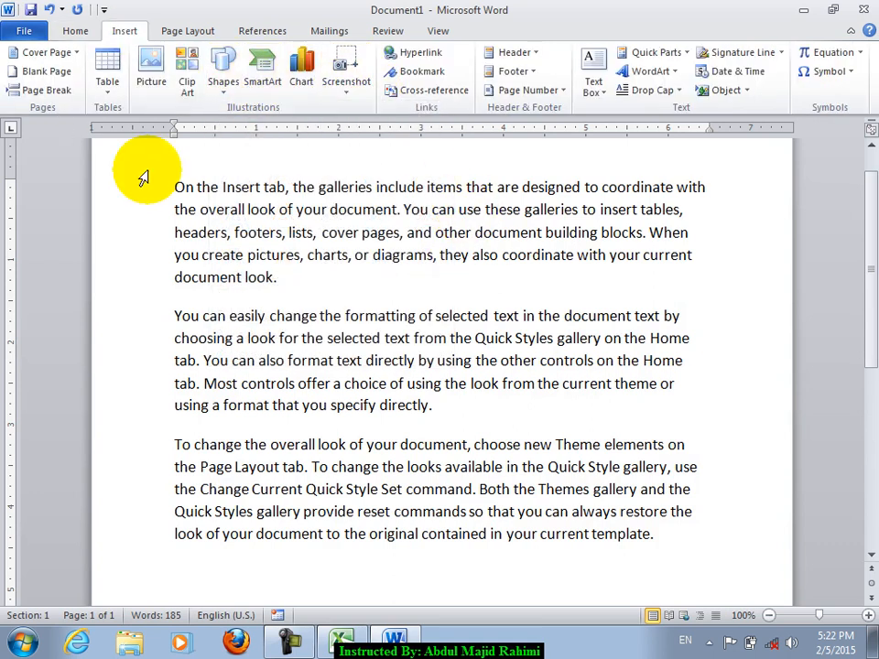
{"action": "type", "text": "="}
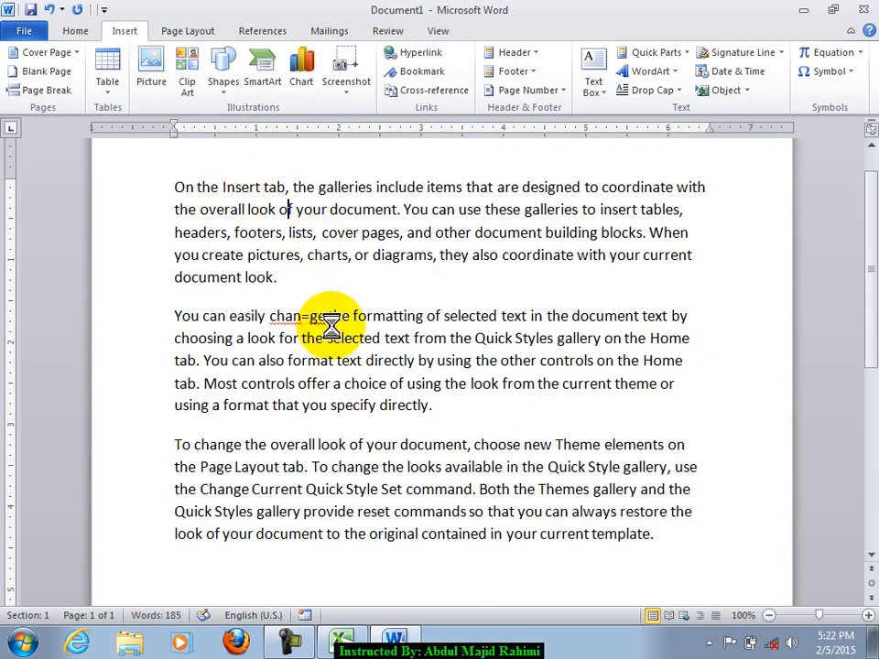
- Save the document as On the Insert ta2.doc in Word 97-2003 format and close Word
{"action": "key", "text": "ctrl+s"}
{"action": "left_click", "coordinate": [190, 315]}
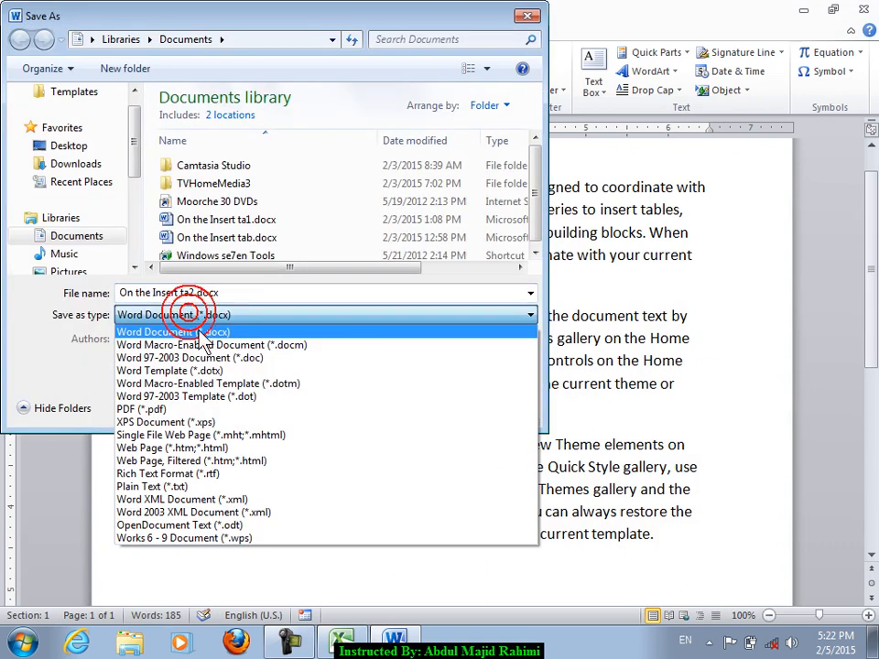
{"action": "left_click", "coordinate": [209, 359]}
{"action": "left_click", "coordinate": [391, 417]}
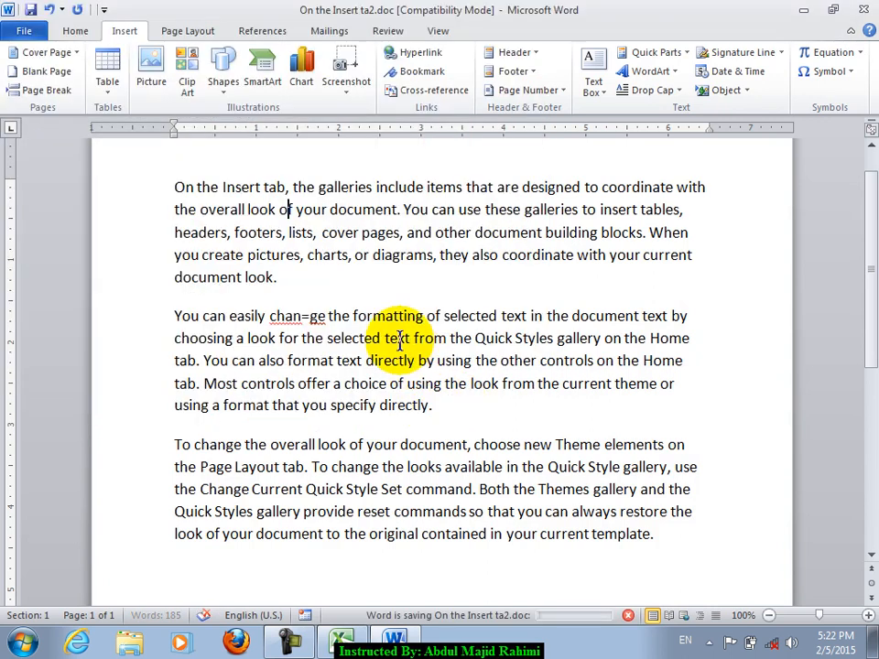
{"action": "left_click", "coordinate": [268, 210]}
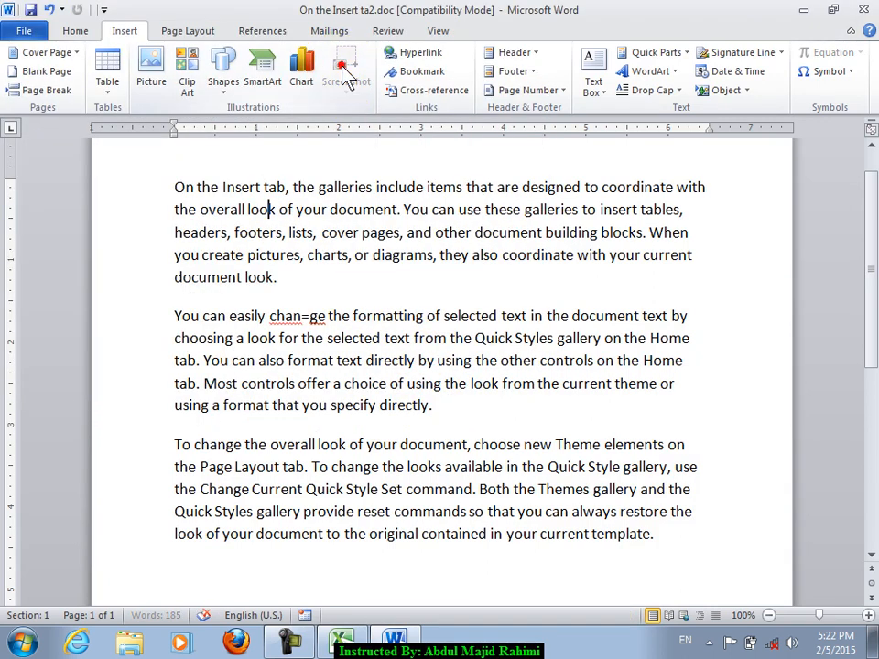
{"action": "left_click", "coordinate": [75, 31]}
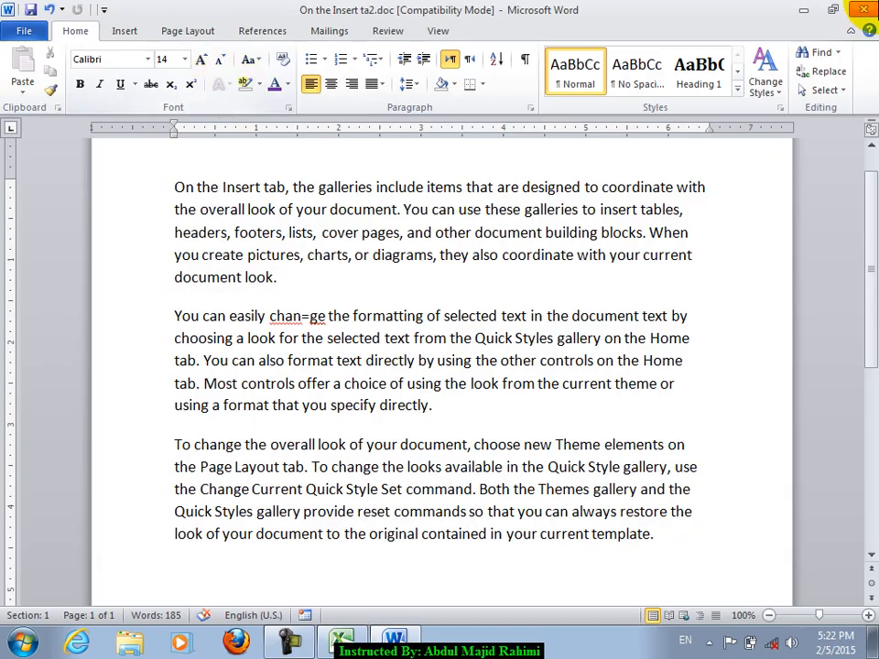
{"action": "left_click", "coordinate": [877, 3]}
- In File > Info, view Protect Workbook and Check for Issues, then convert Book3 to Book3.xlsx
{"action": "left_click", "coordinate": [337, 639]}
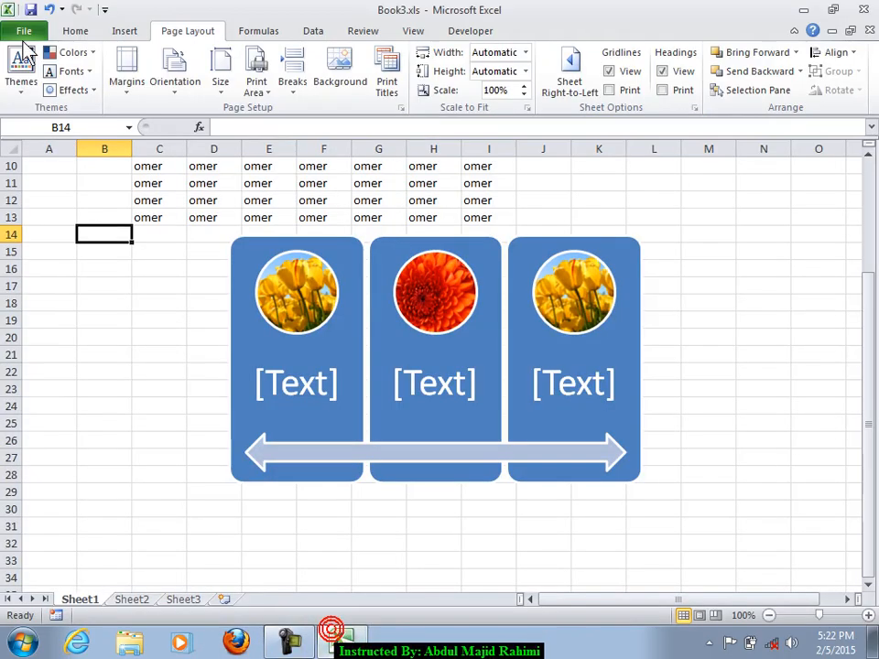
{"action": "left_click", "coordinate": [24, 28]}
{"action": "left_click", "coordinate": [154, 282]}
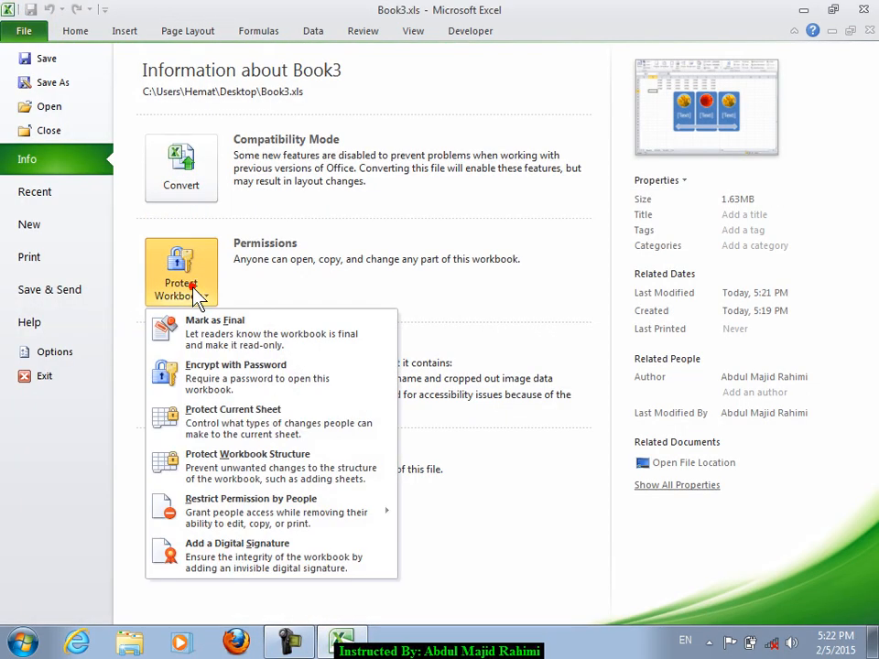
{"action": "left_click", "coordinate": [454, 231]}
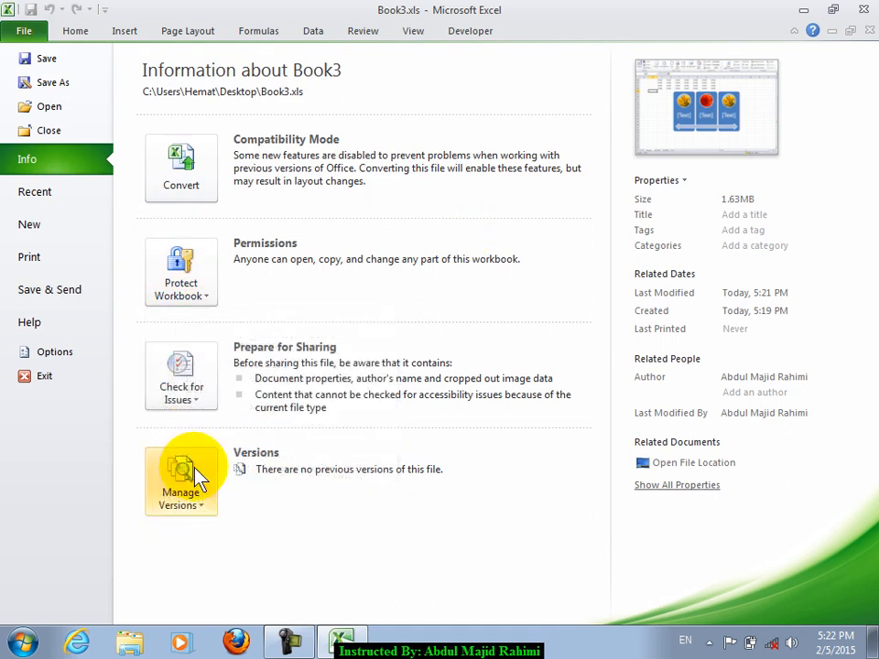
{"action": "left_click", "coordinate": [181, 375]}
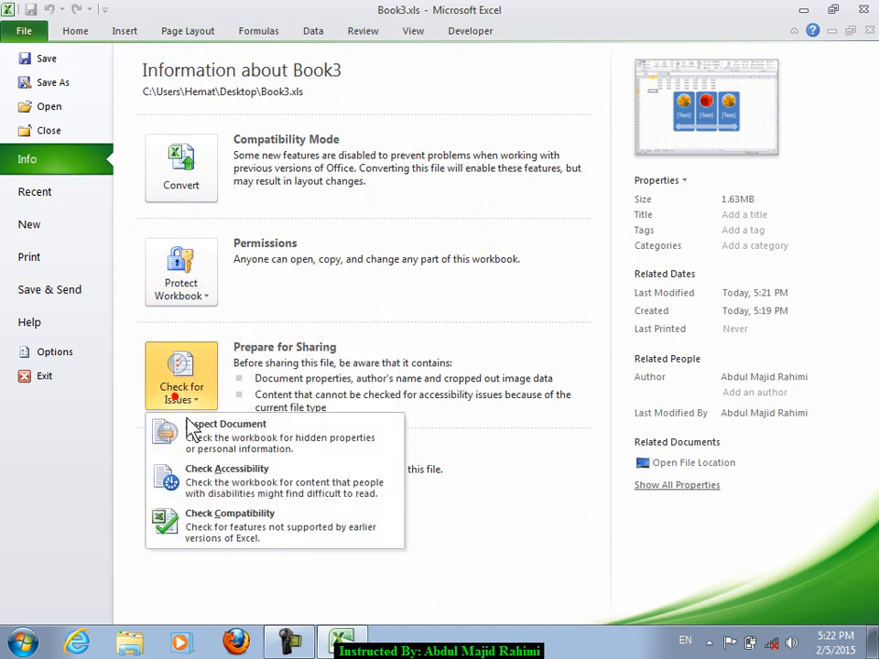
{"action": "left_click", "coordinate": [530, 261]}
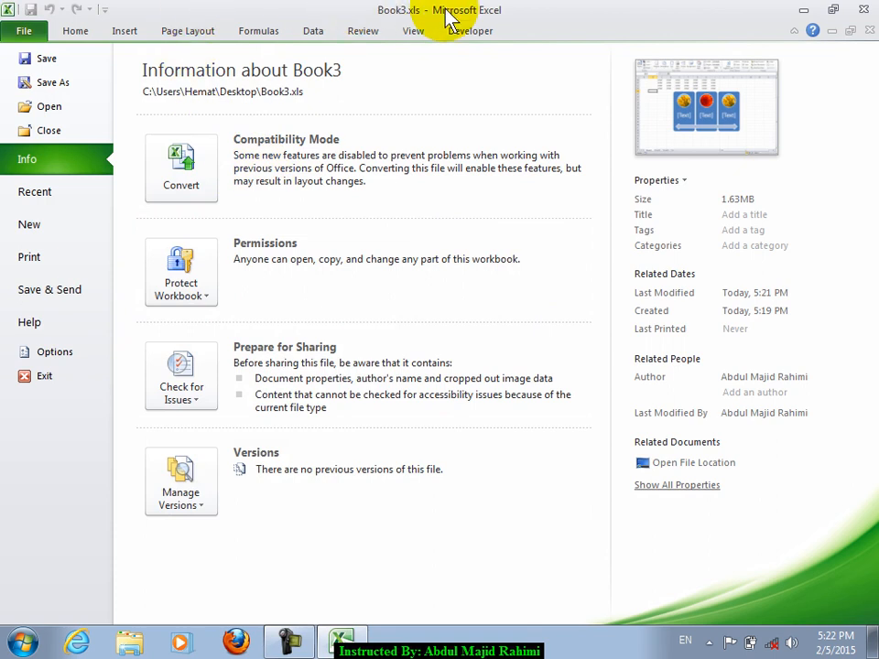
{"action": "left_click", "coordinate": [169, 203]}
{"action": "left_click", "coordinate": [646, 350]}
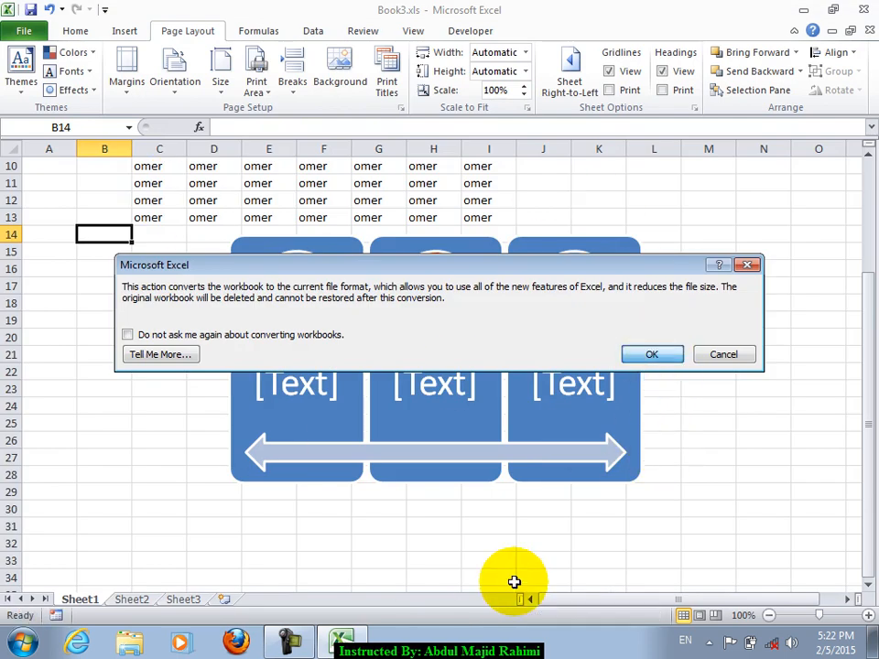
{"action": "left_click", "coordinate": [109, 30]}
{"action": "left_click", "coordinate": [84, 30]}
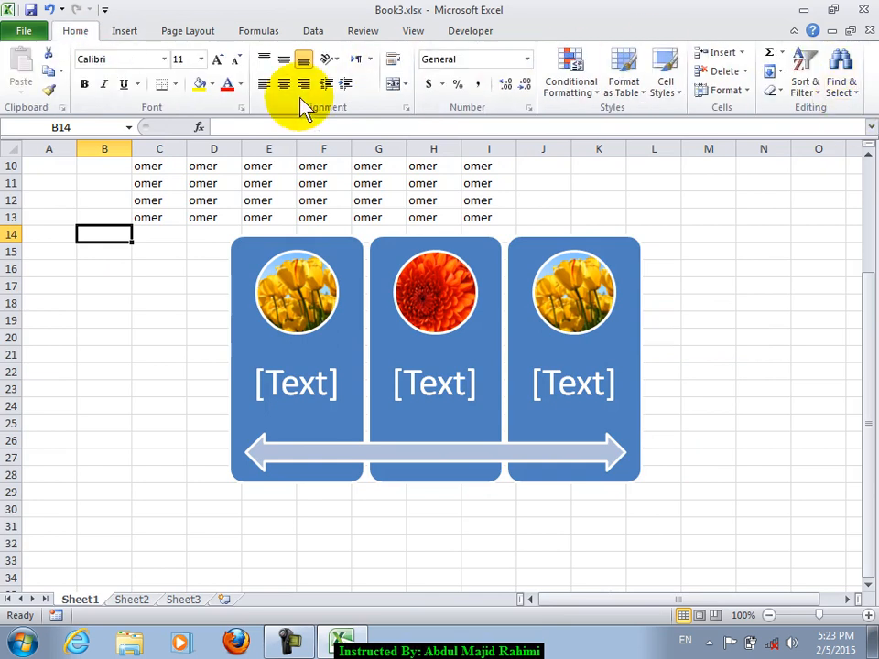
{"action": "left_click", "coordinate": [305, 235]}
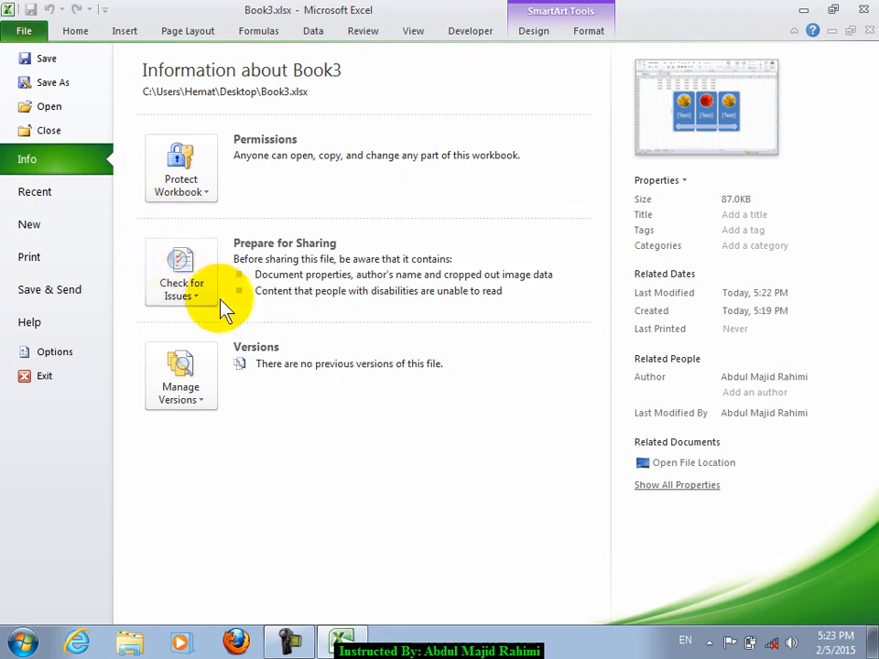
{"action": "left_click", "coordinate": [183, 284]}
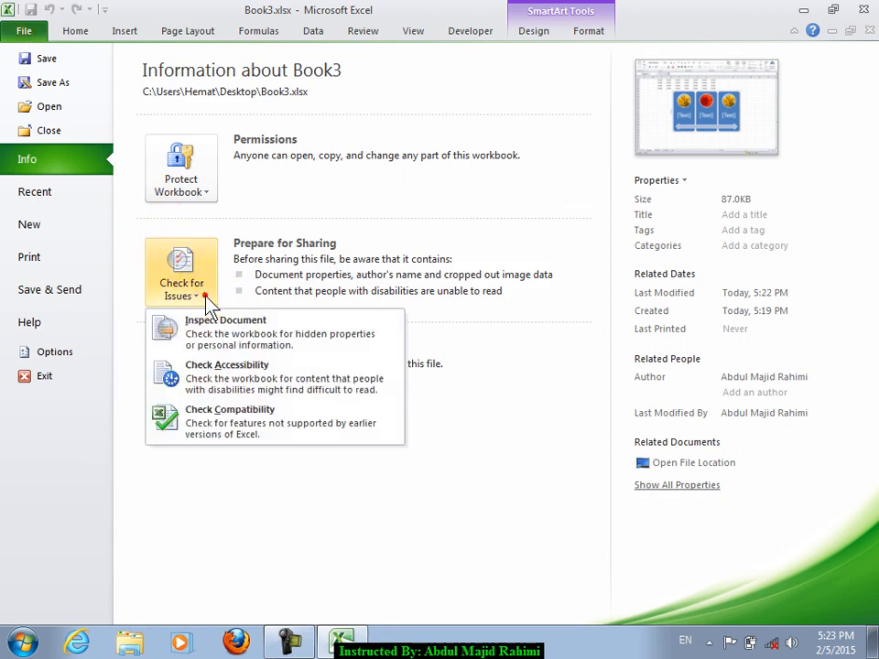
{"action": "left_click", "coordinate": [250, 429]}
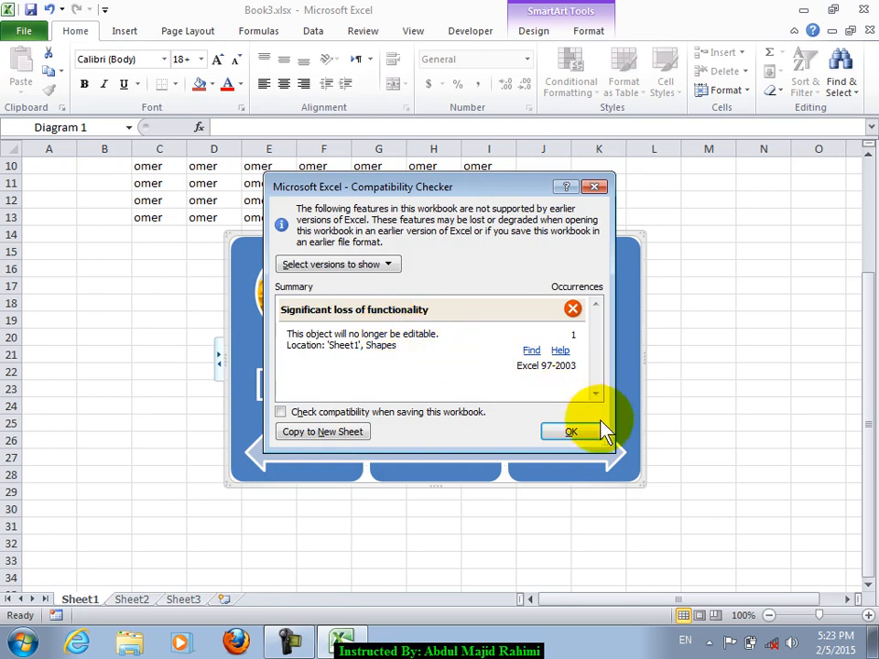
{"action": "left_click", "coordinate": [342, 264]}
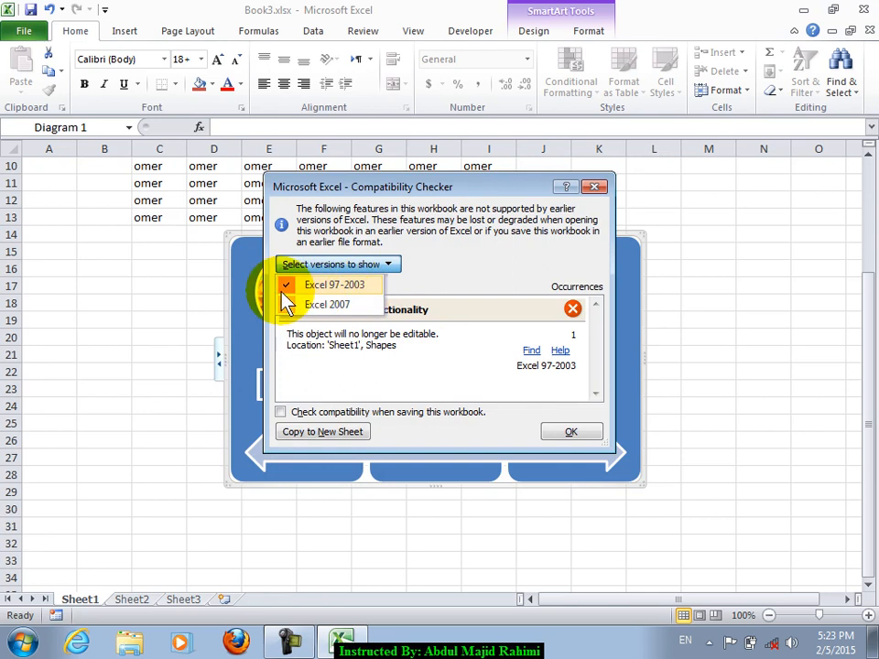
{"action": "left_click", "coordinate": [285, 304]}
{"action": "left_click", "coordinate": [343, 264]}
{"action": "left_click", "coordinate": [288, 284]}
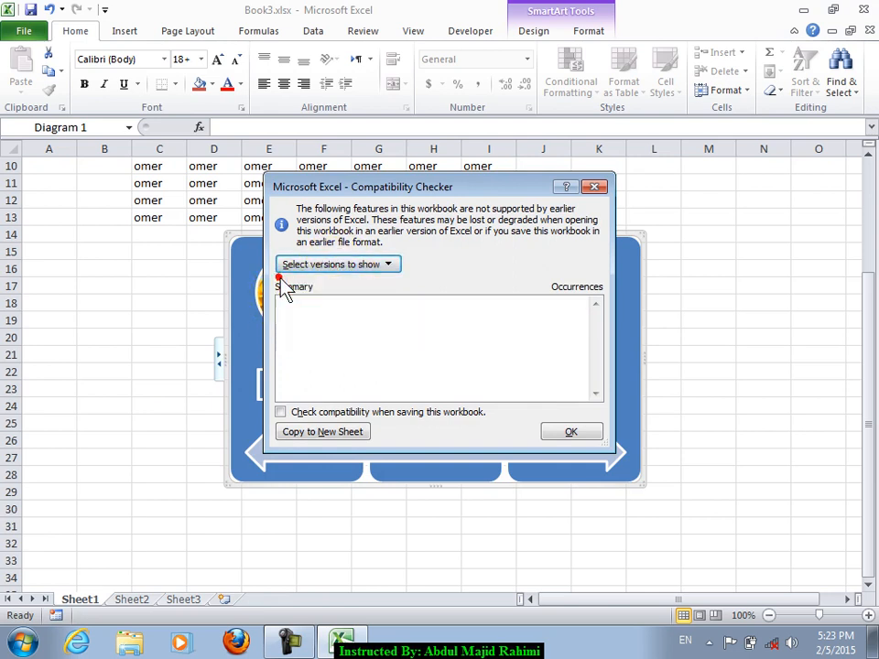
{"action": "left_click", "coordinate": [314, 265]}
{"action": "left_click", "coordinate": [302, 285]}
{"action": "left_click", "coordinate": [334, 263]}
{"action": "left_click", "coordinate": [291, 286]}
{"action": "left_click", "coordinate": [336, 266]}
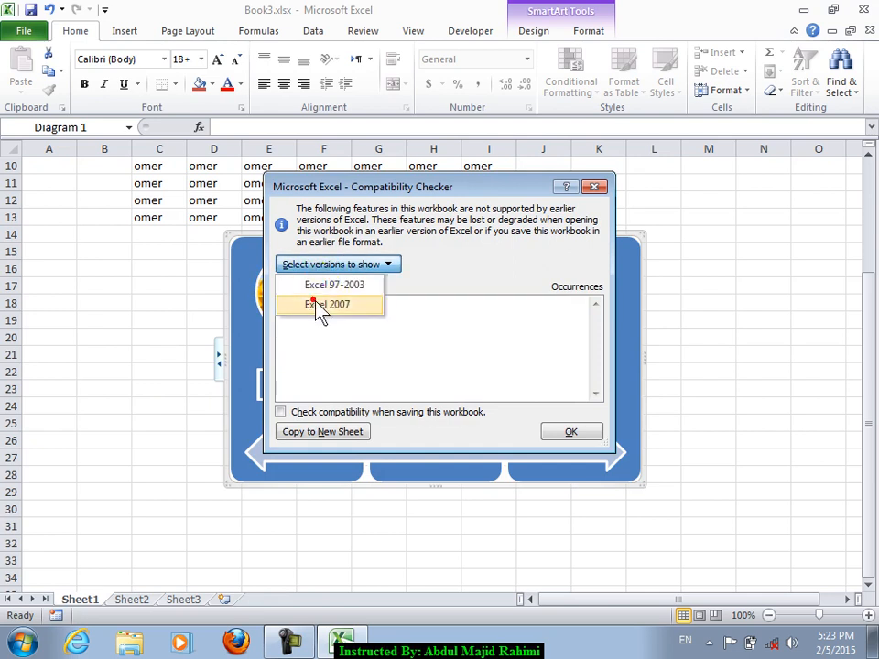
{"action": "left_click", "coordinate": [318, 306]}
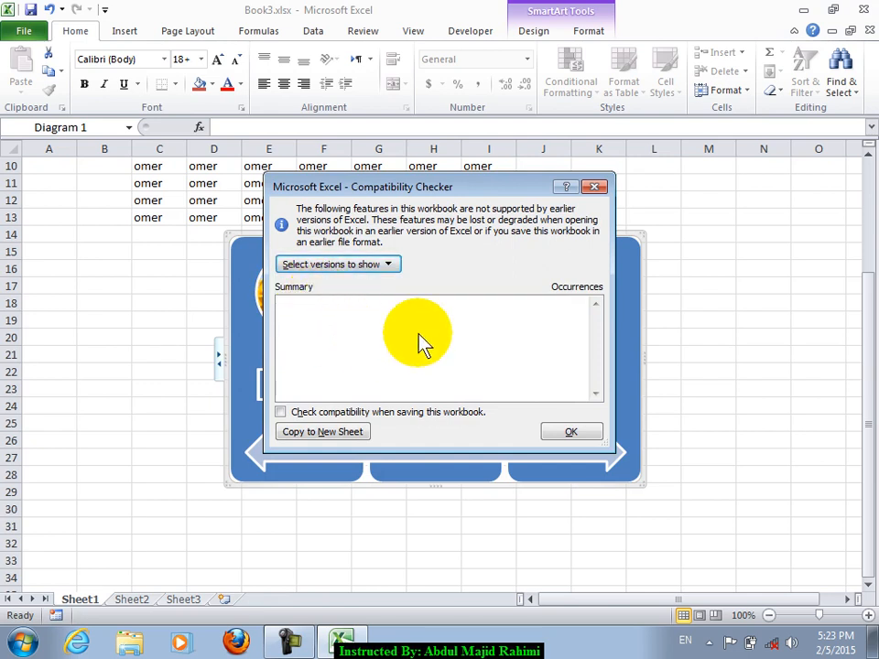
{"action": "left_click", "coordinate": [330, 264]}
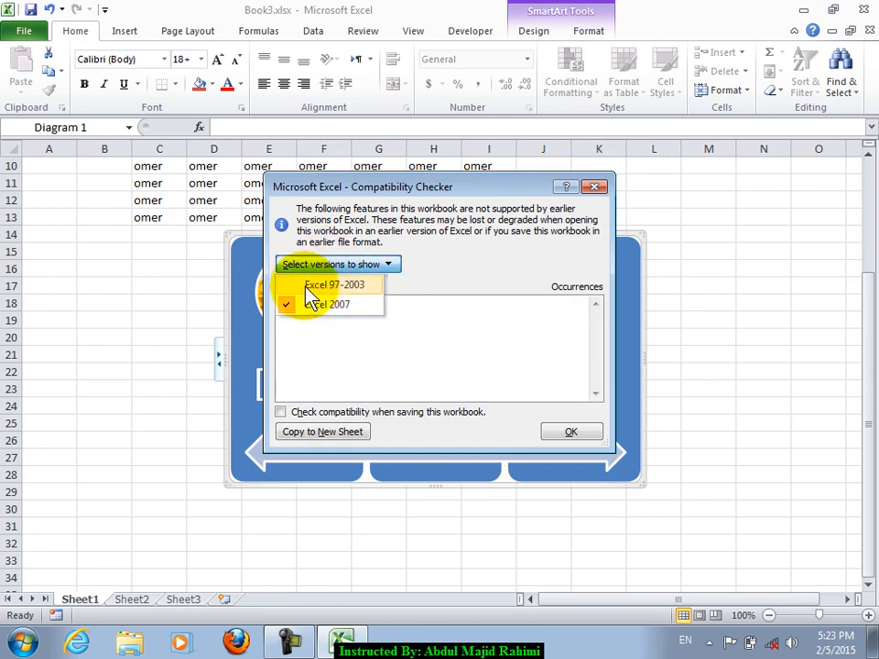
{"action": "left_click", "coordinate": [306, 287]}
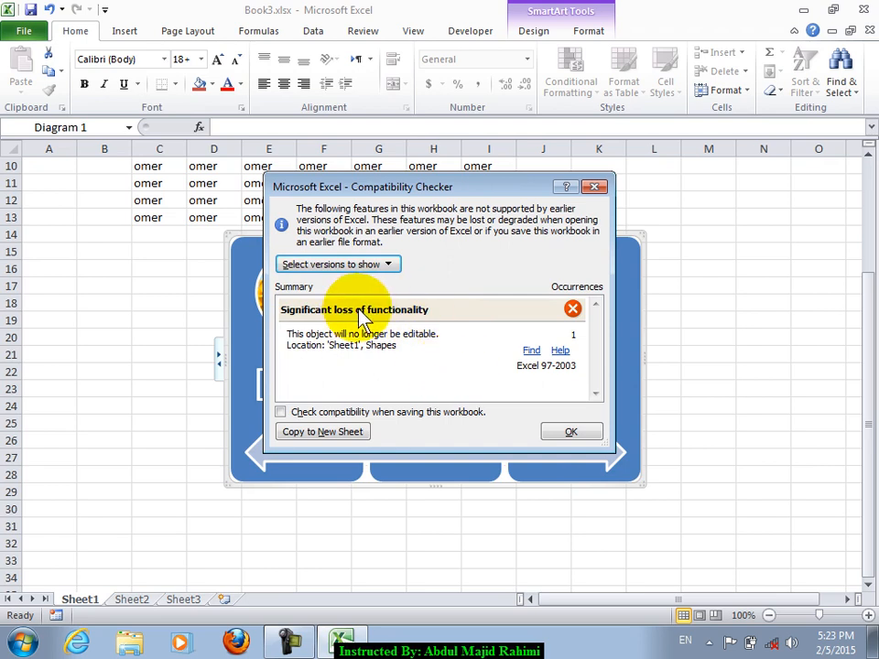
{"action": "left_click", "coordinate": [575, 436]}
{"action": "left_click", "coordinate": [542, 230]}
{"action": "left_click", "coordinate": [546, 238]}
{"action": "left_click", "coordinate": [545, 235]}
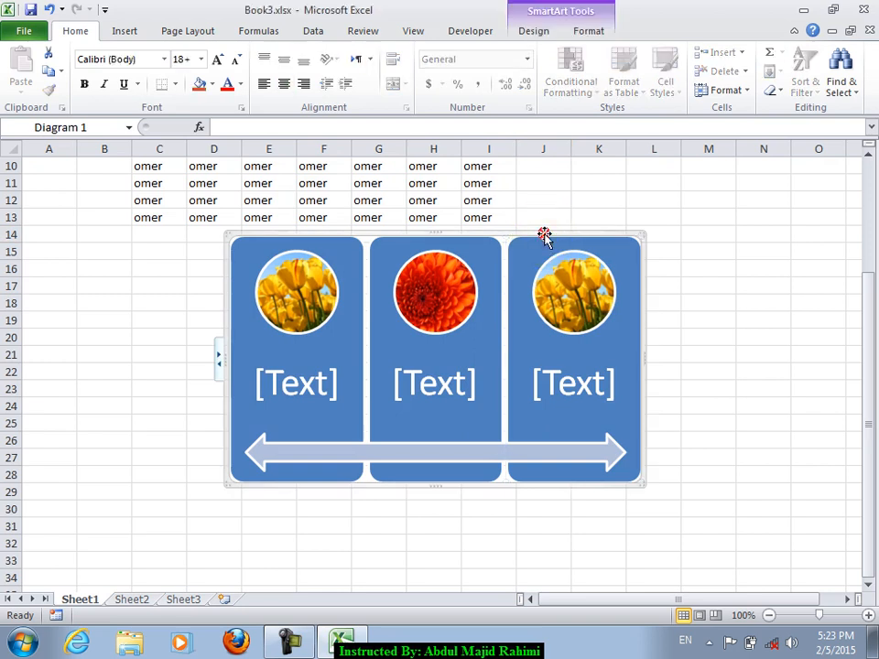
- Delete the flower SmartArt, then view Manage Versions on the File Info page
{"action": "key", "text": "Delete"}
{"action": "left_click", "coordinate": [108, 269]}
{"action": "left_click", "coordinate": [25, 32]}
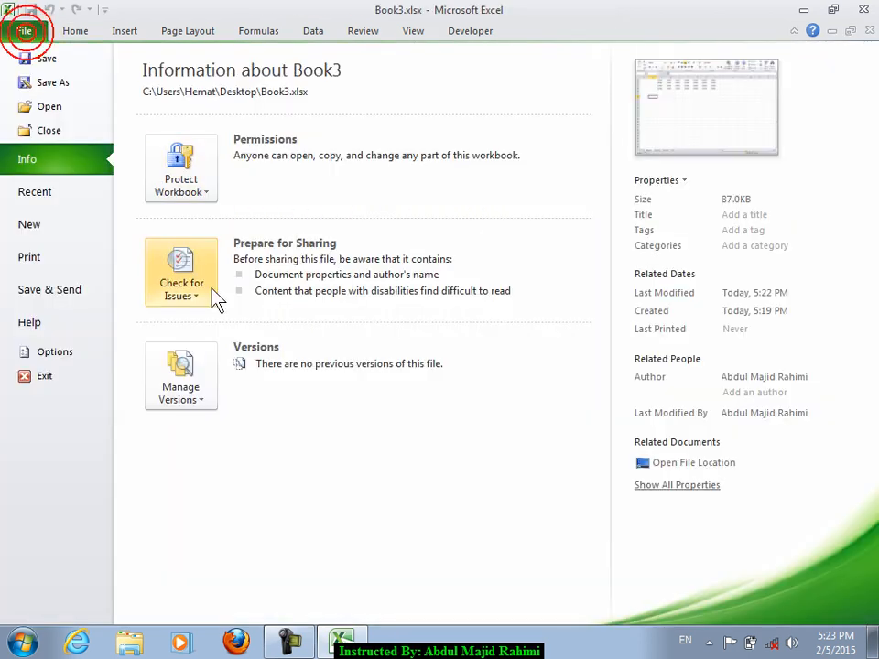
{"action": "left_click", "coordinate": [188, 389]}
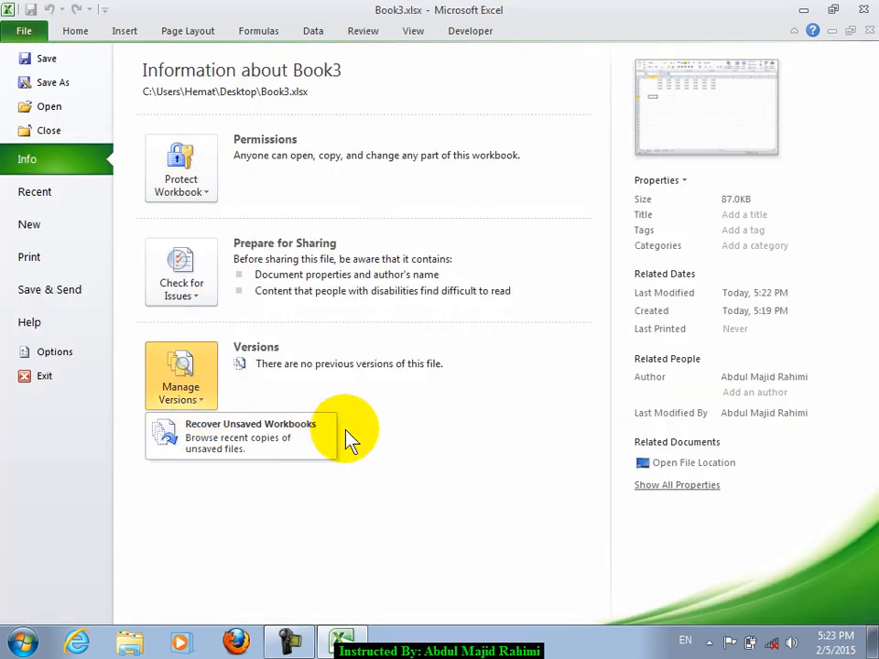
{"action": "left_click", "coordinate": [465, 455]}
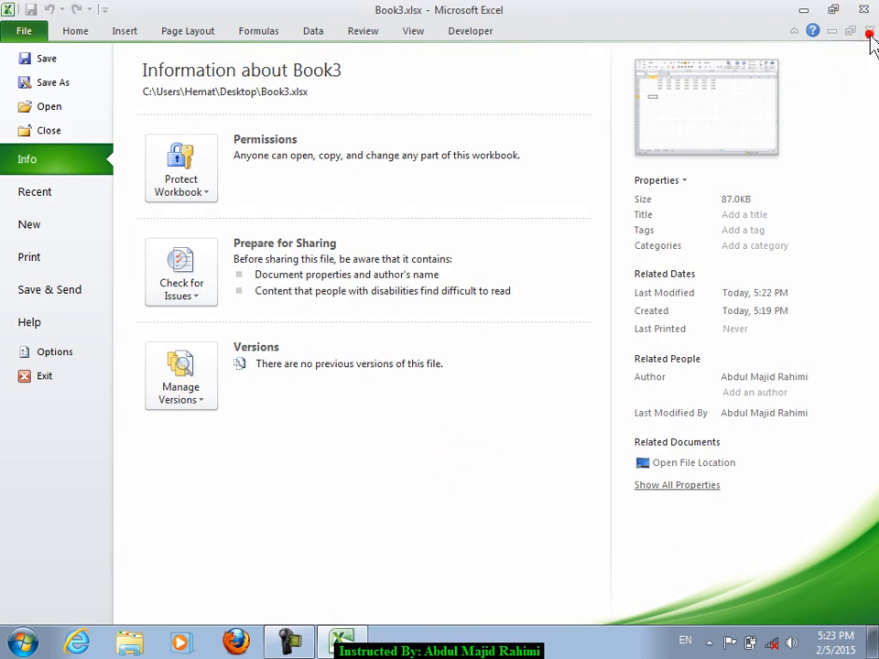
{"action": "left_click", "coordinate": [80, 30]}
- Select cells in the omer data, then bring up Info's Manage Versions options again
{"action": "left_click", "coordinate": [716, 292]}
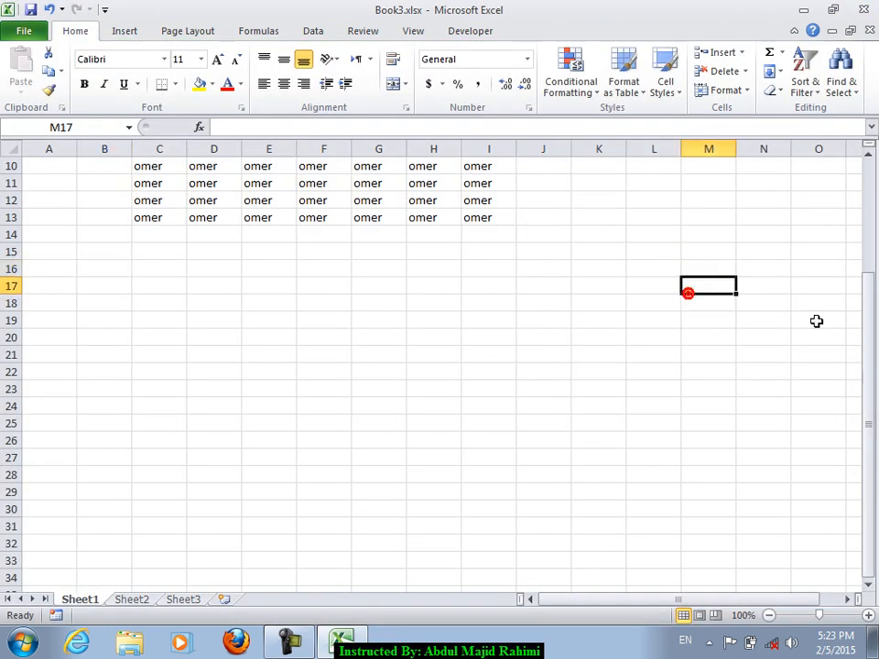
{"action": "left_click_drag", "start_coordinate": [873, 337], "coordinate": [857, 232]}
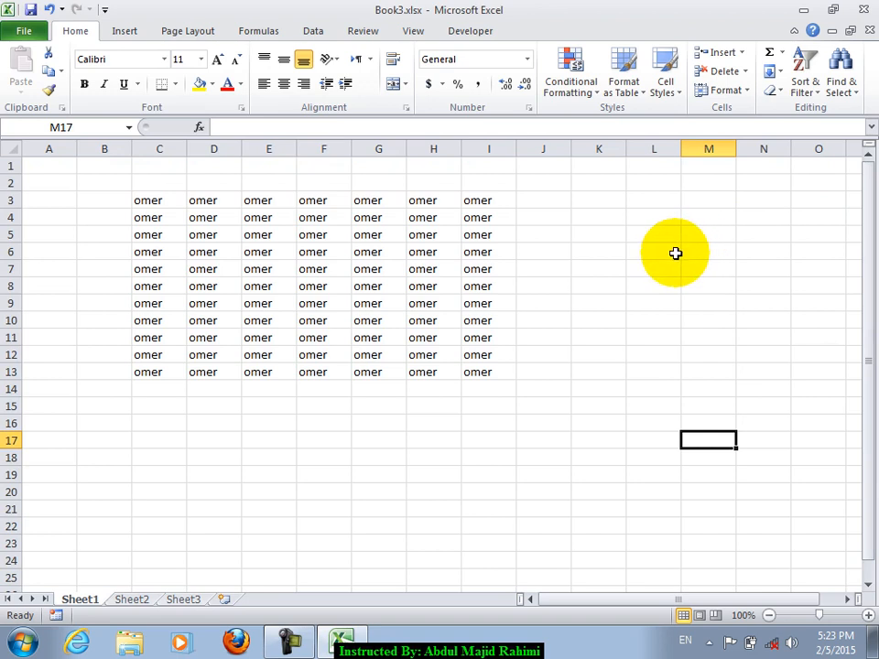
{"action": "left_click", "coordinate": [273, 320]}
{"action": "left_click", "coordinate": [152, 218]}
{"action": "left_click", "coordinate": [27, 33]}
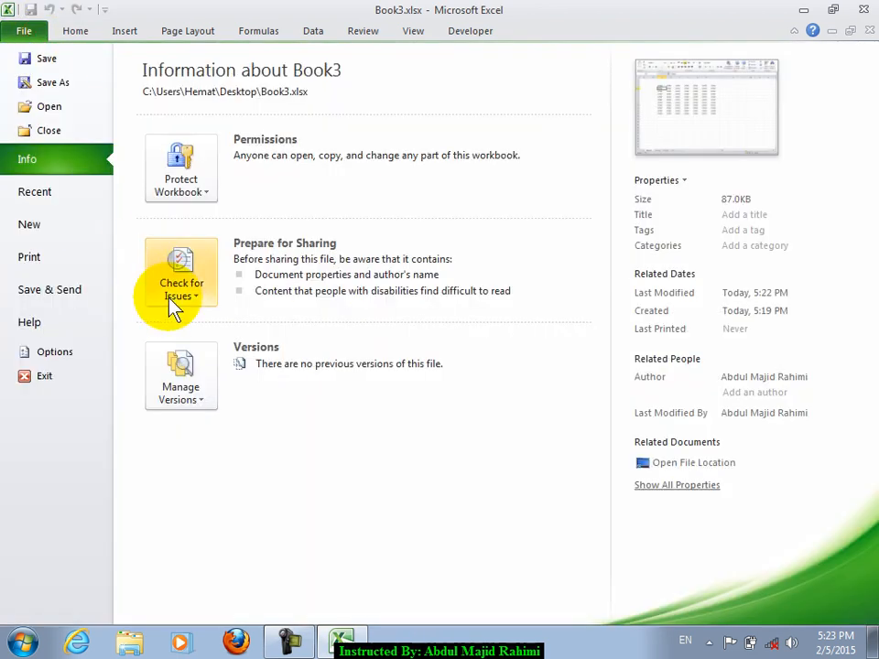
{"action": "left_click", "coordinate": [172, 379]}
- Check Recover Unsaved Workbooks, find the folder empty, and cancel back to the sheet
{"action": "left_click", "coordinate": [296, 446]}
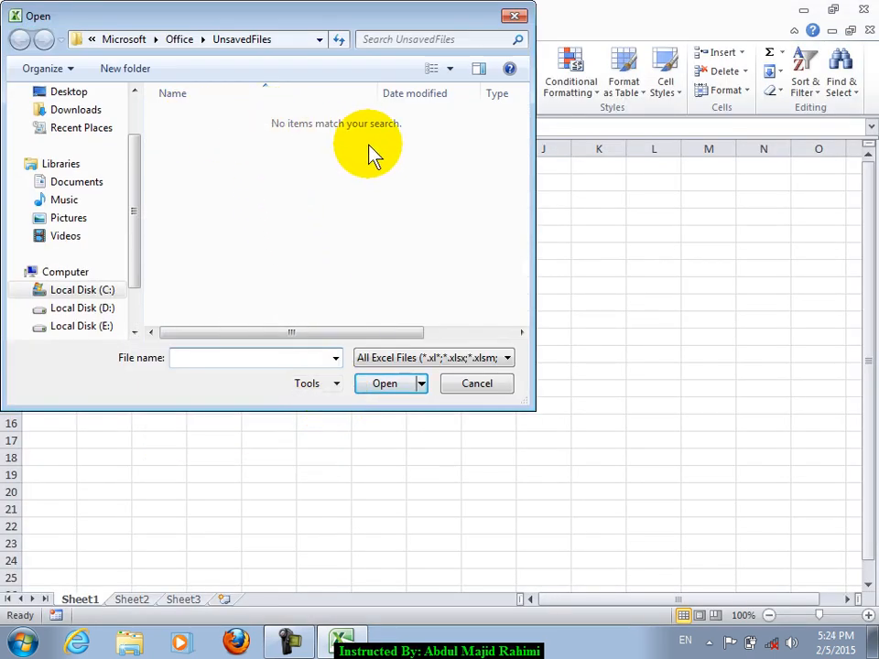
{"action": "left_click", "coordinate": [481, 384]}
{"action": "left_click_drag", "start_coordinate": [266, 271], "coordinate": [626, 504]}
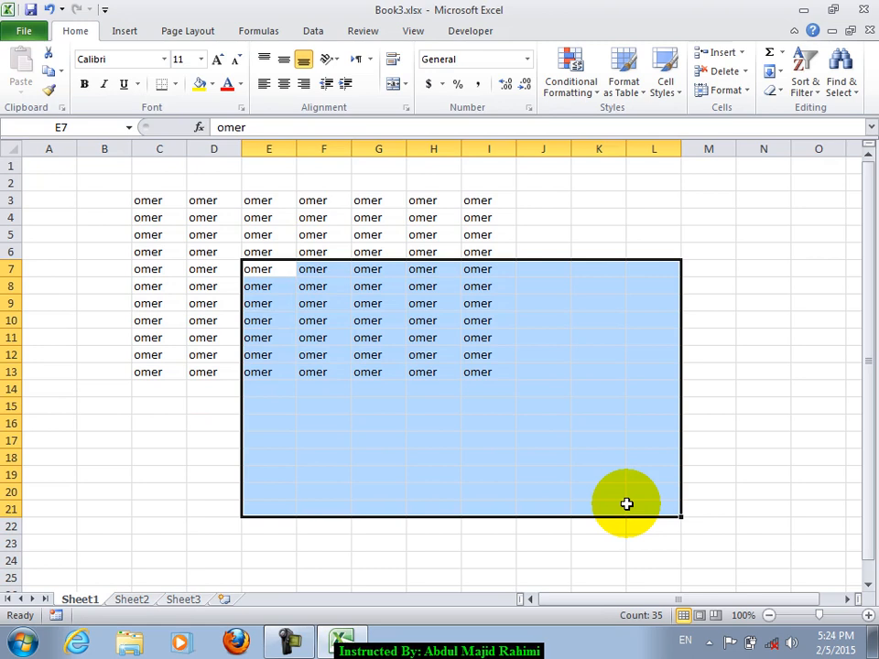
{"action": "left_click", "coordinate": [260, 355]}
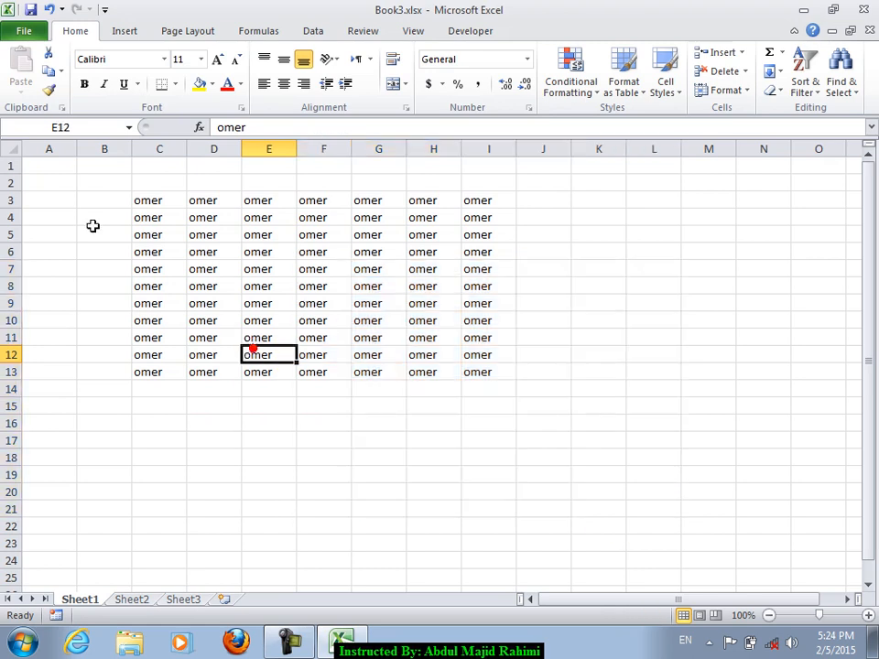
- Repeat the unsaved-workbook recovery check from File > Info, cancel, and select G16
{"action": "left_click", "coordinate": [22, 33]}
{"action": "left_click", "coordinate": [191, 388]}
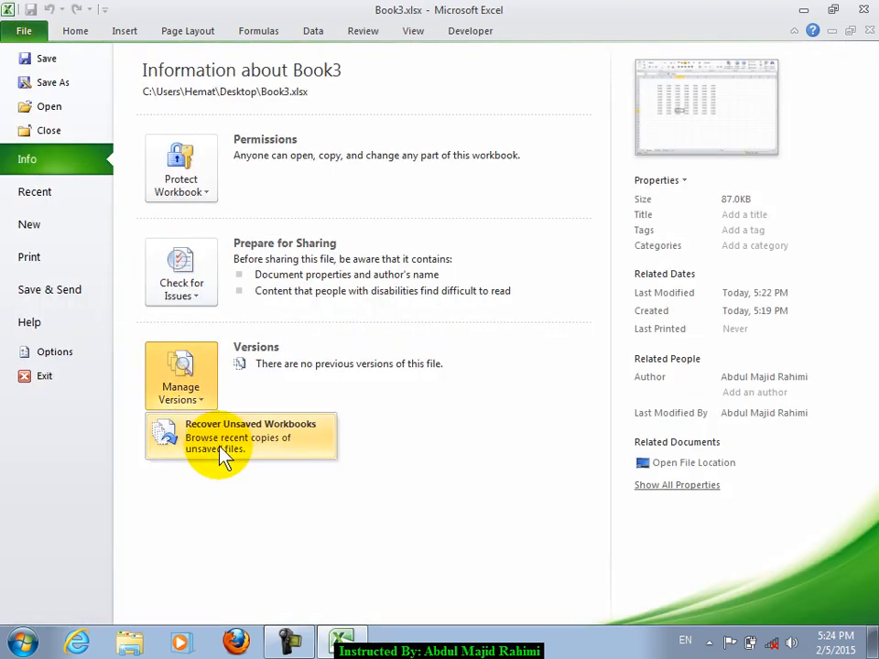
{"action": "left_click", "coordinate": [218, 446]}
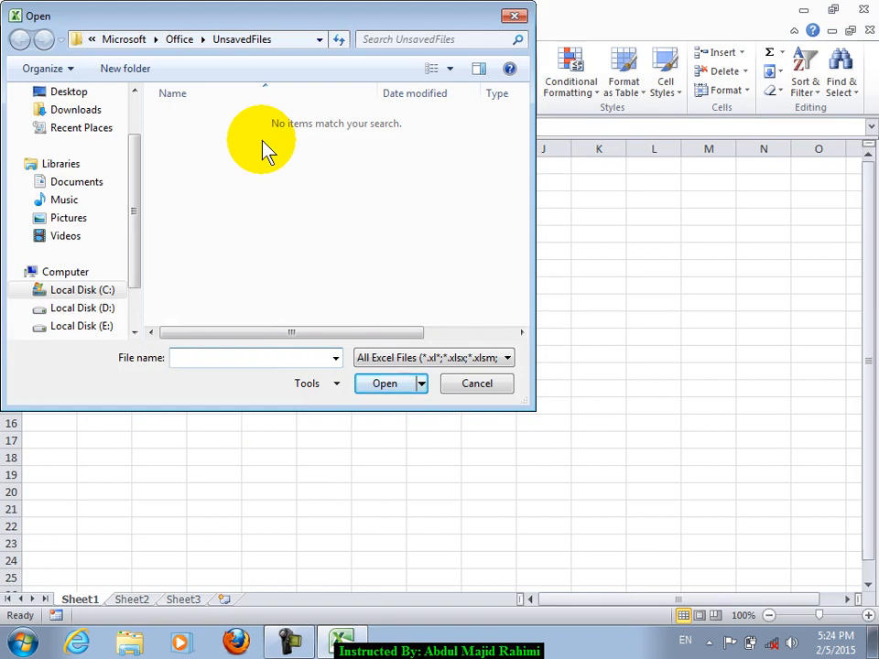
{"action": "left_click", "coordinate": [493, 389]}
{"action": "left_click", "coordinate": [381, 423]}
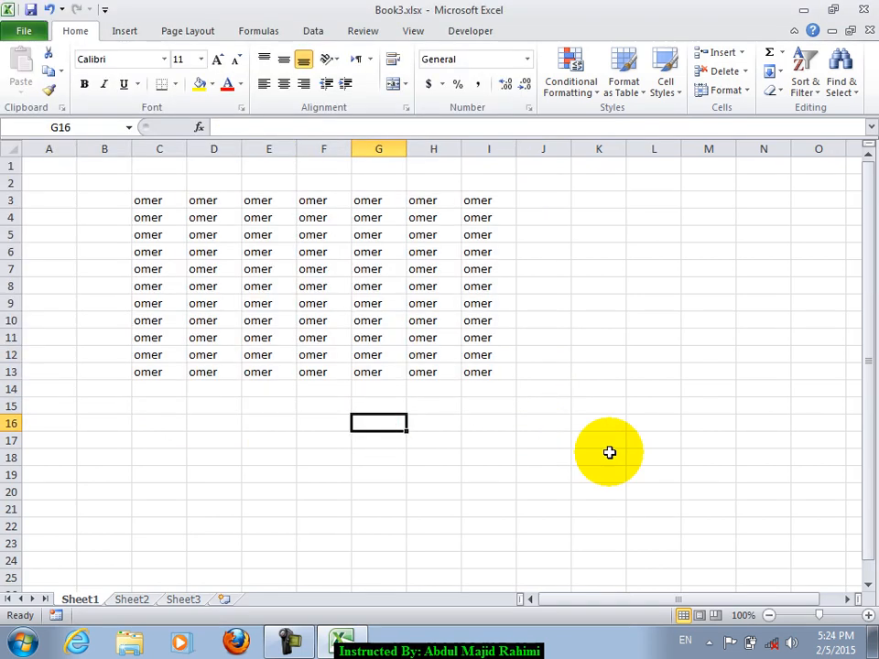
- Enter 4 in G16 and 7 in G17
{"action": "type", "text": "4"}
{"action": "key", "text": "Return"}
{"action": "type", "text": "7"}
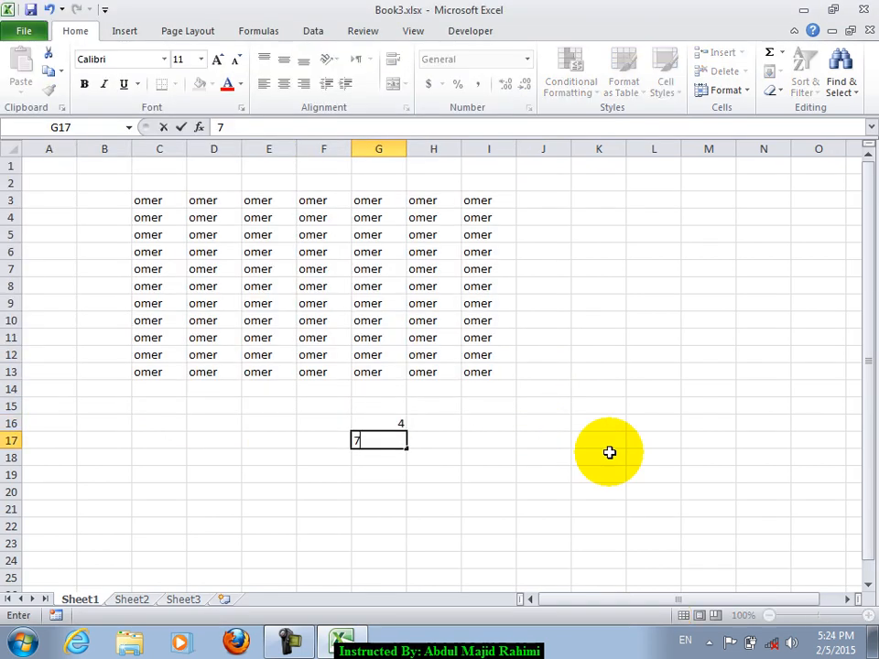
{"action": "key", "text": "Return"}
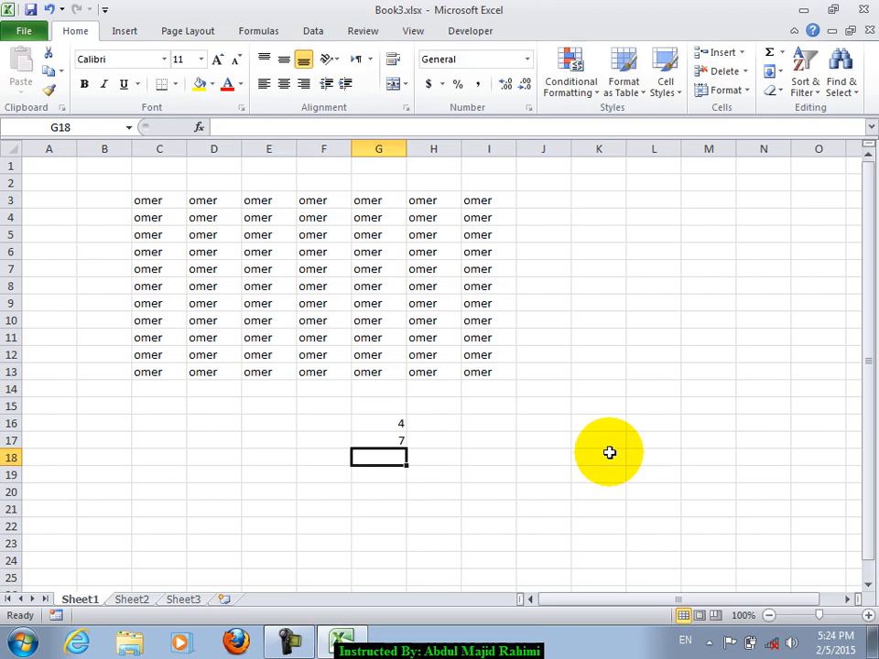
{"action": "key", "text": "Up"}
{"action": "key", "text": "Up"}
{"action": "key", "text": "Down"}
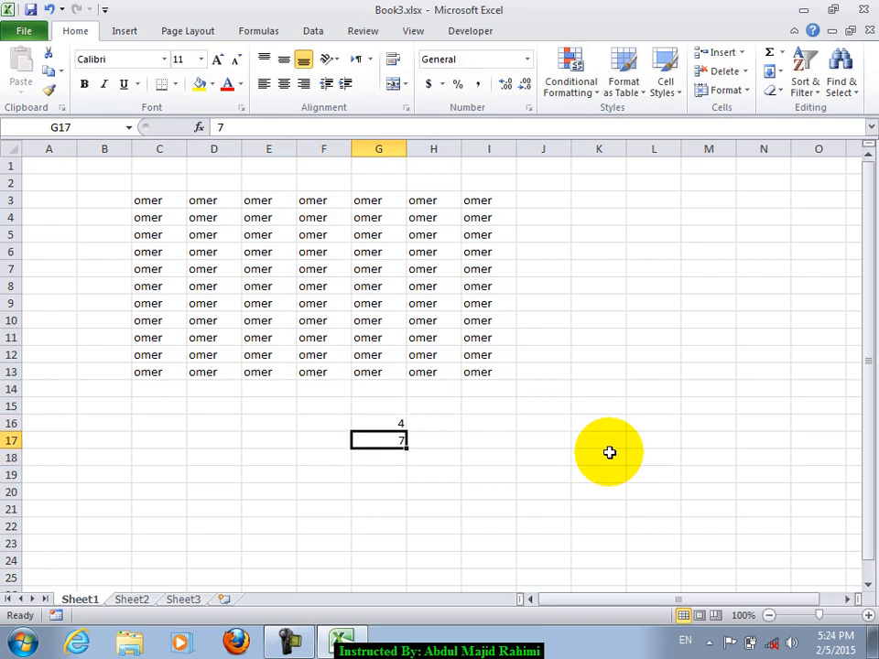
- Recheck Recover Unsaved Workbooks, cancel, then open document Properties on the Info page
{"action": "left_click", "coordinate": [22, 31]}
{"action": "left_click", "coordinate": [177, 410]}
{"action": "left_click", "coordinate": [209, 447]}
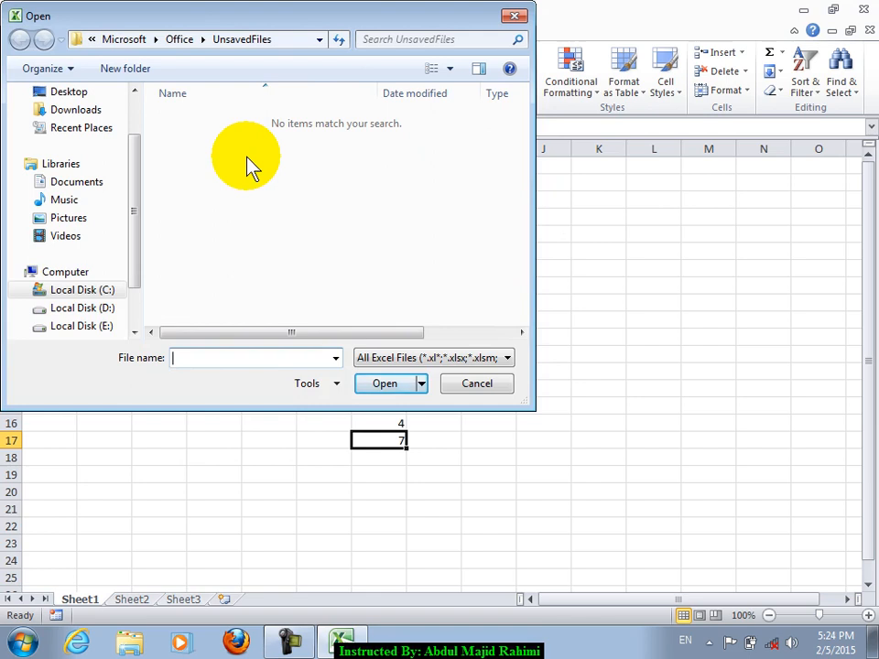
{"action": "left_click", "coordinate": [474, 384]}
{"action": "left_click", "coordinate": [203, 422]}
{"action": "left_click", "coordinate": [9, 31]}
{"action": "left_click", "coordinate": [669, 180]}
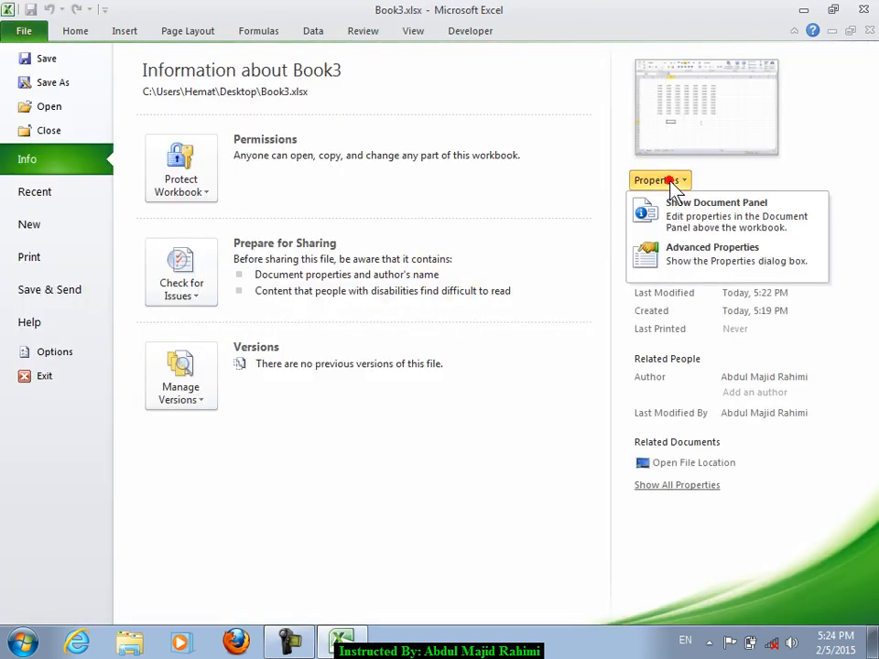